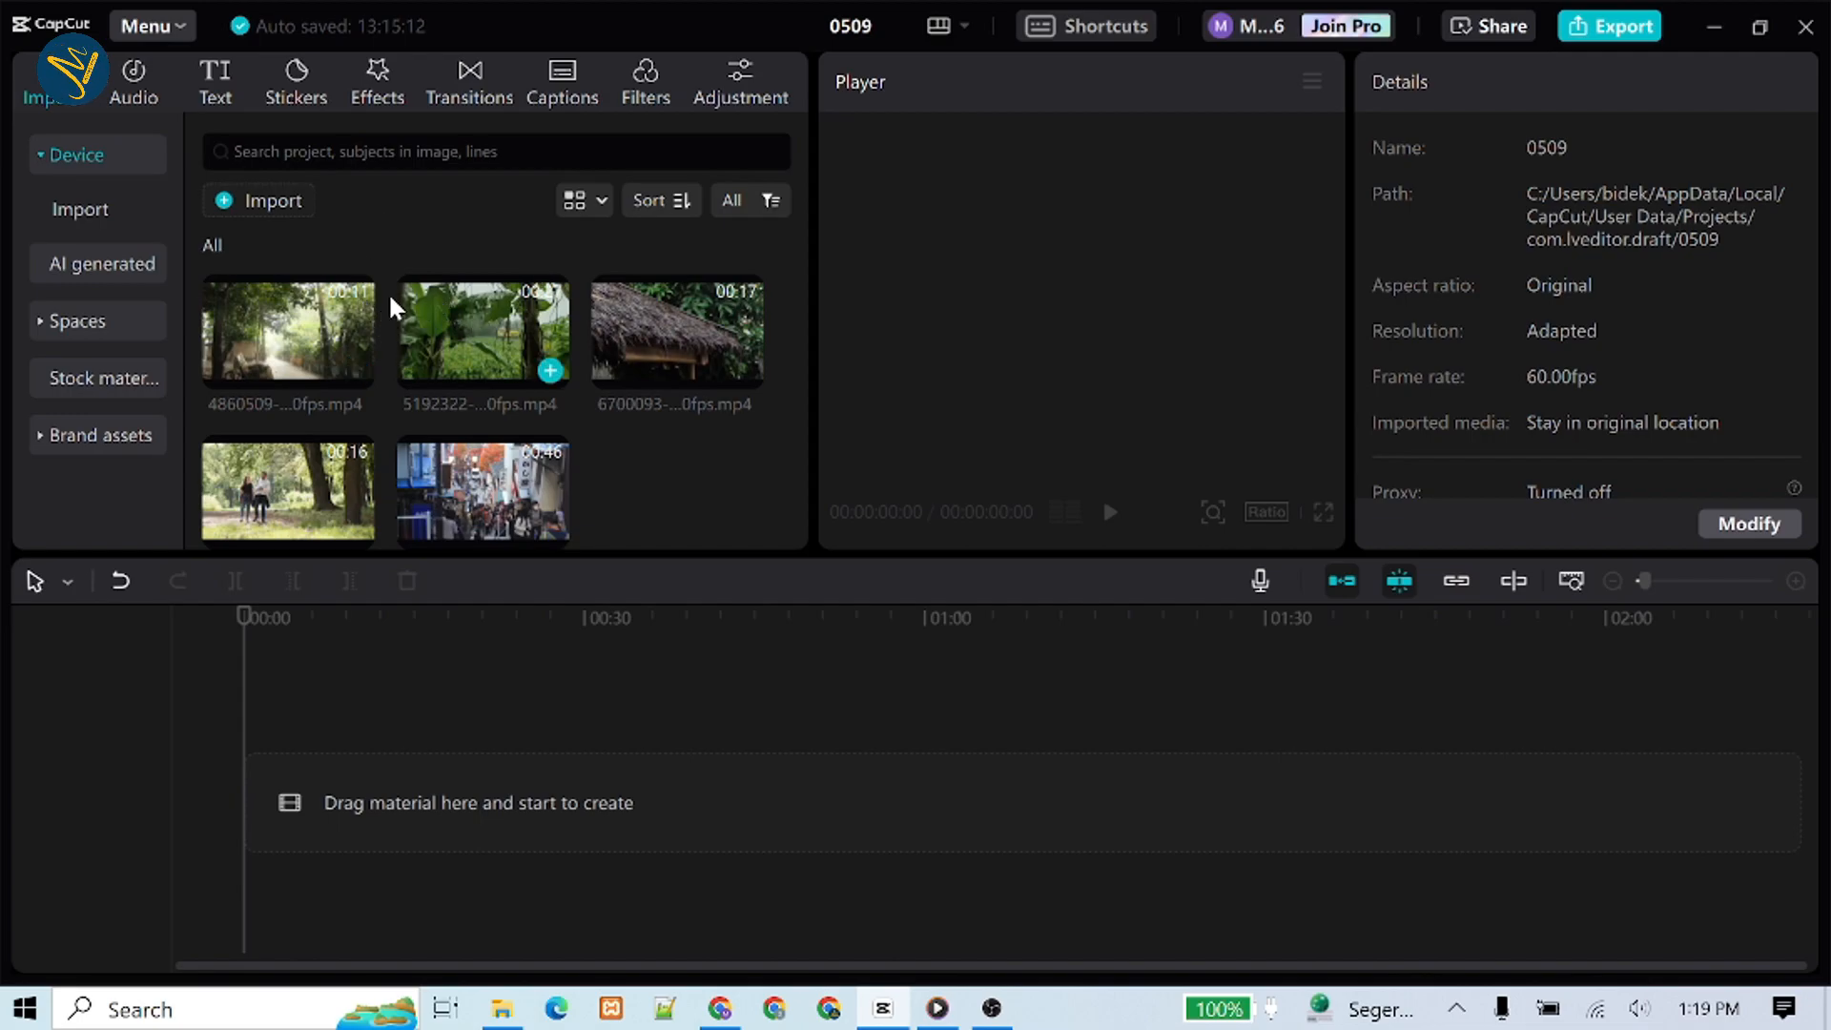
Add the forest path clip to the timeline and show its basic color adjustment settings.
{"action": "left_click", "coordinate": [354, 371]}
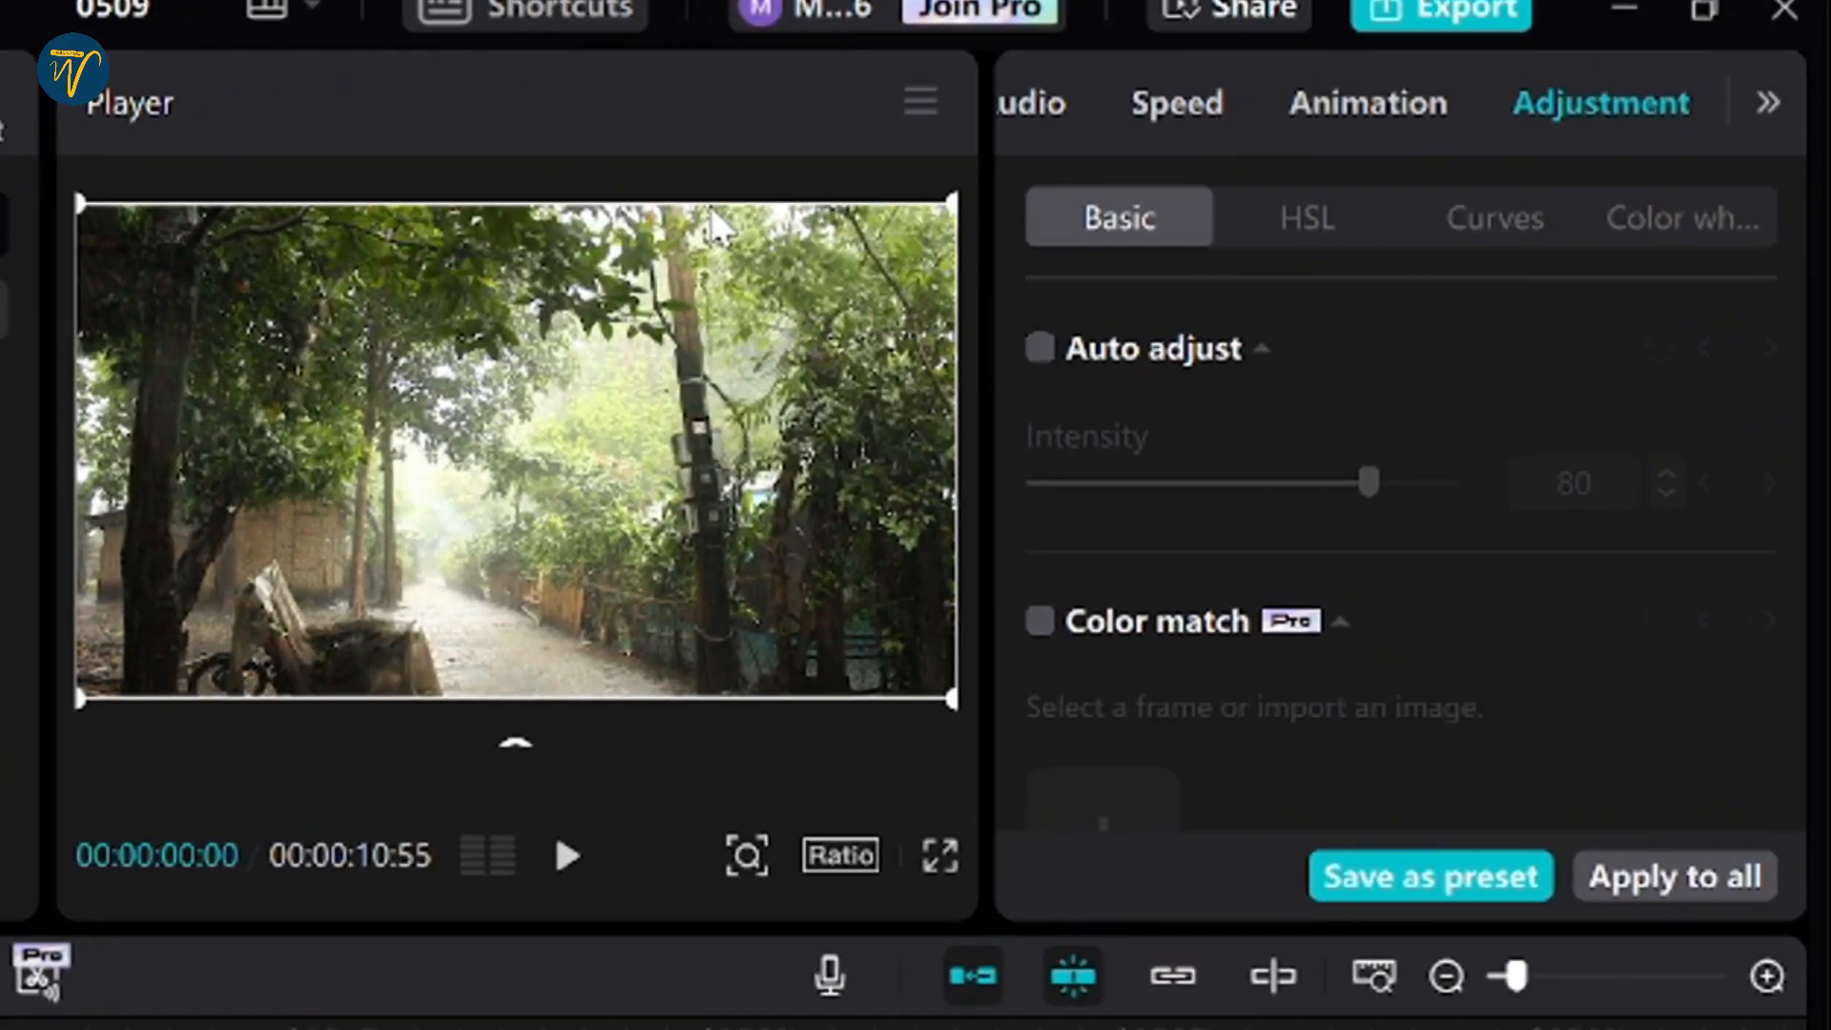
{"action": "left_click", "coordinate": [1049, 98]}
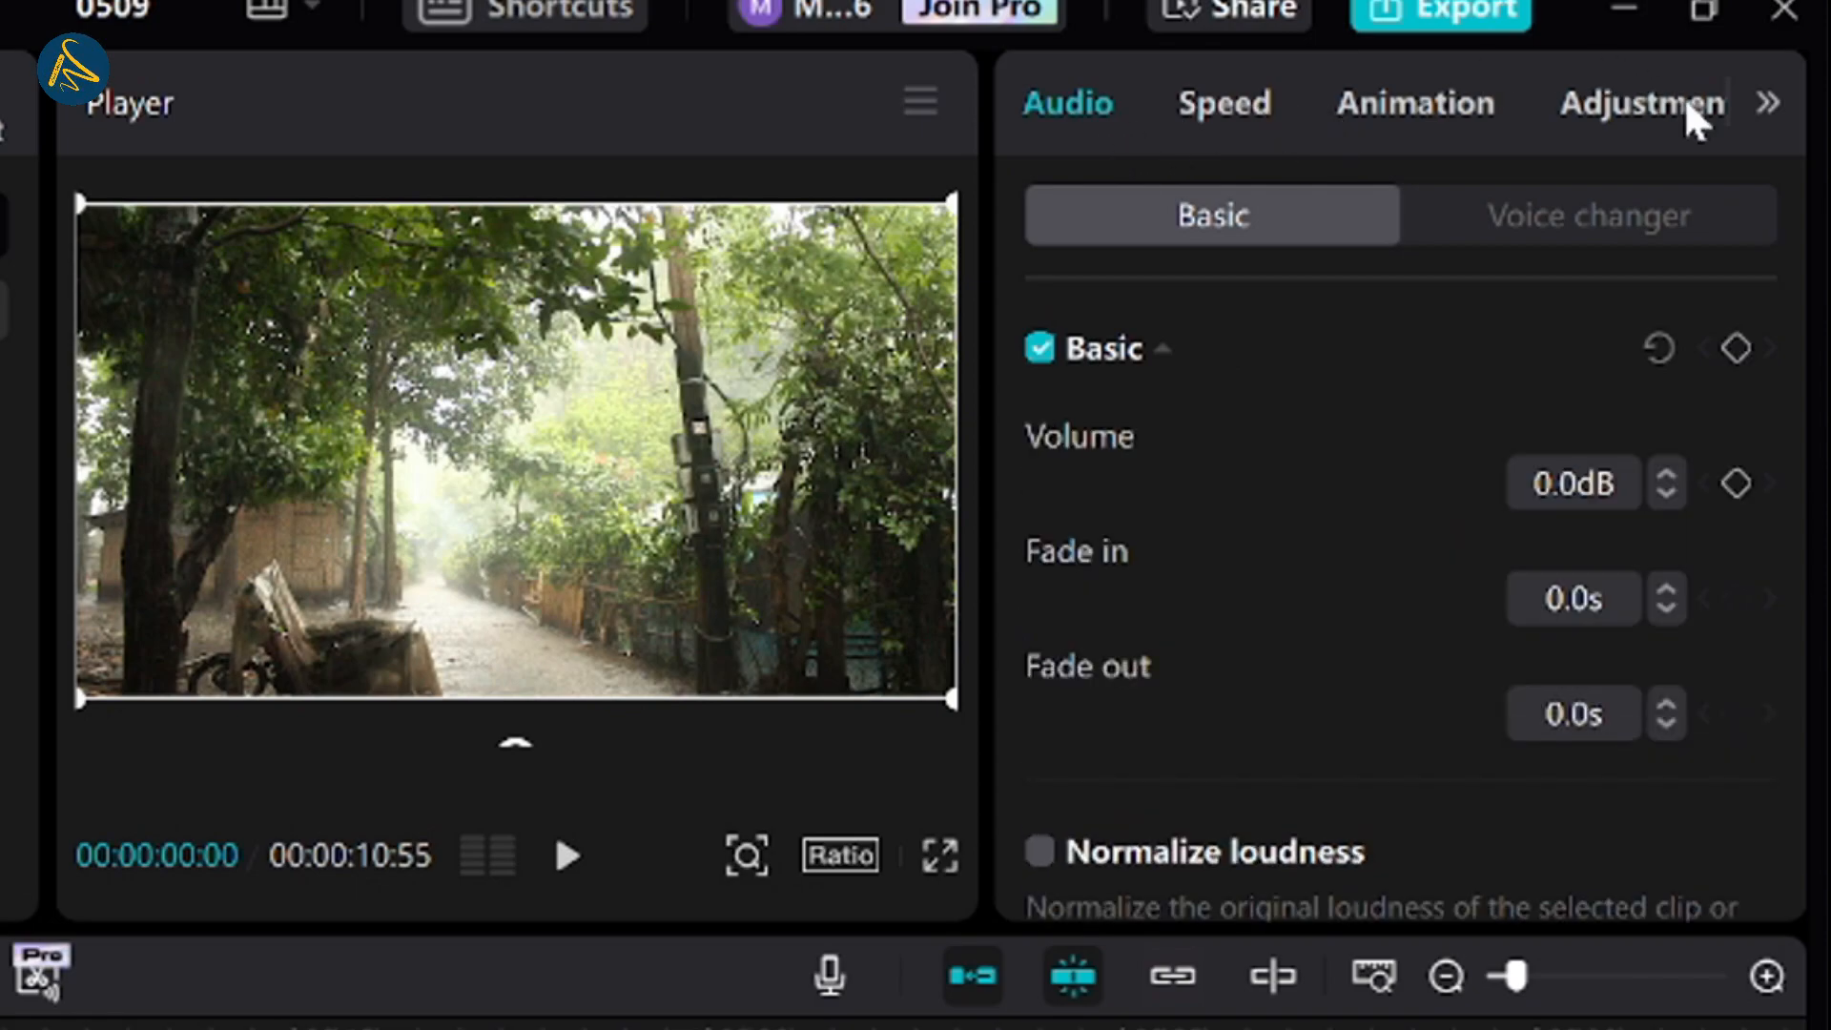
{"action": "left_click", "coordinate": [1596, 129]}
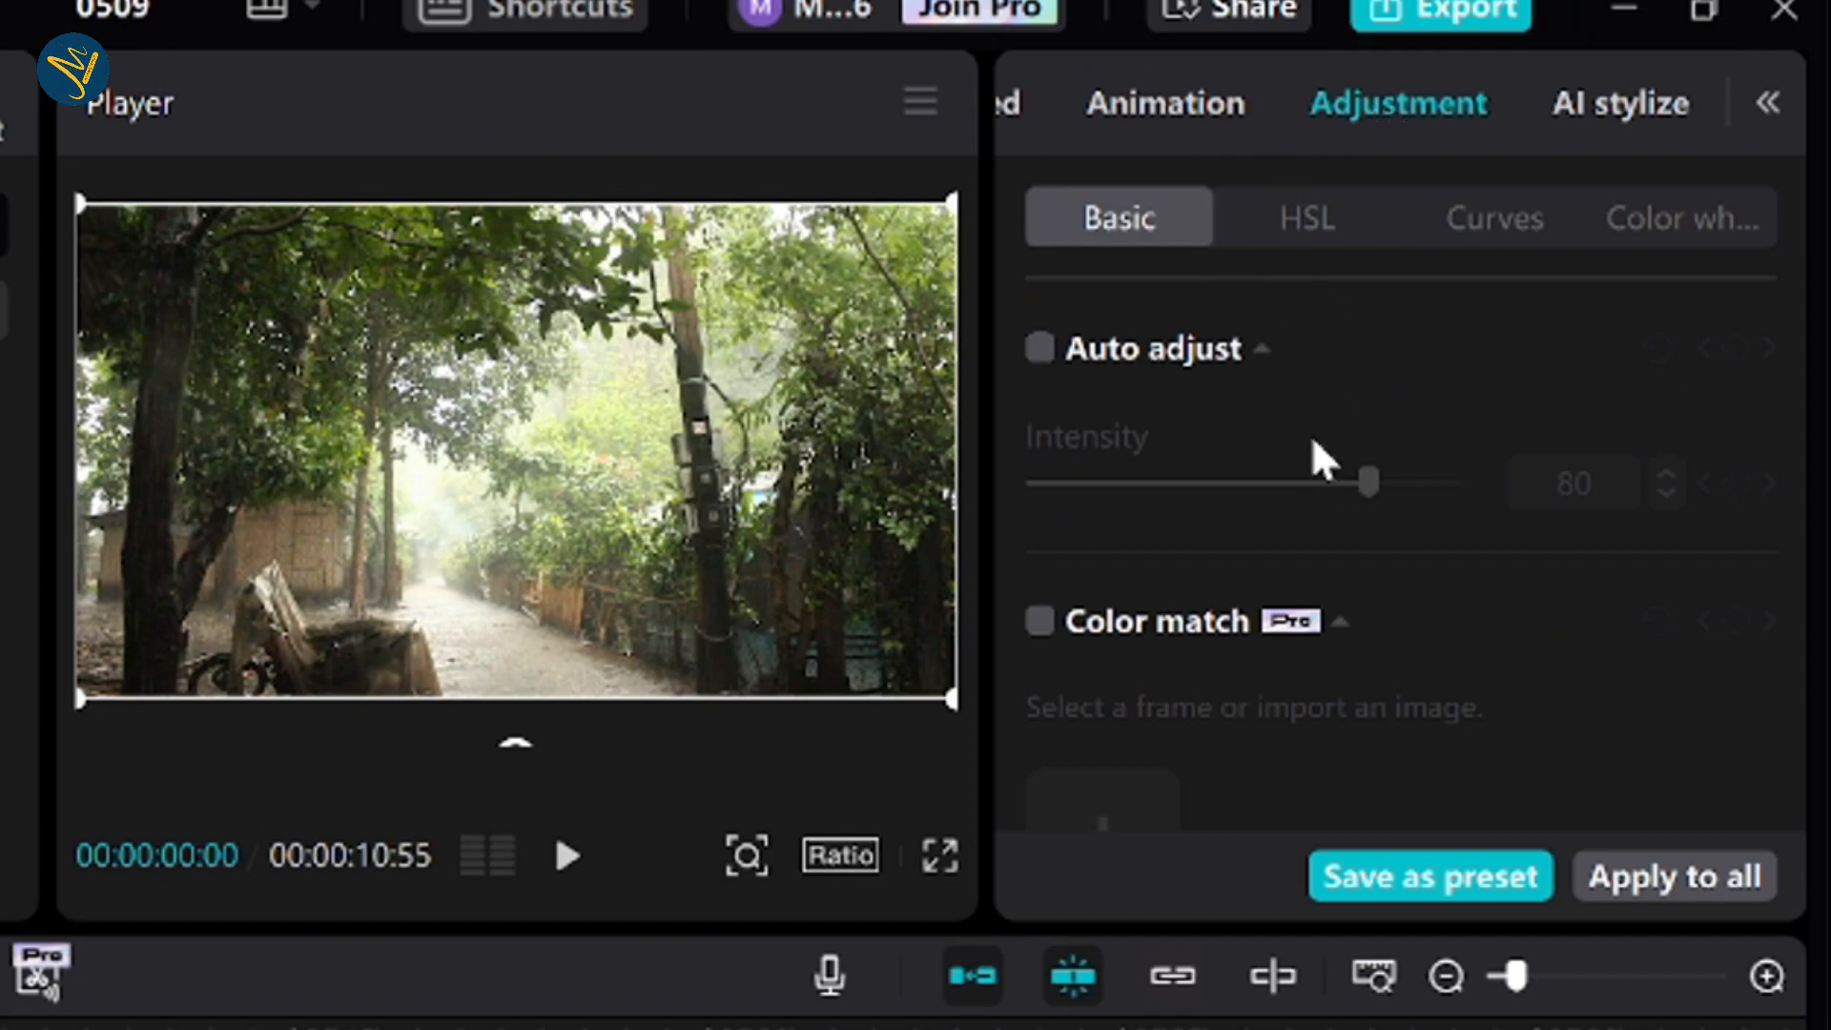
{"action": "scroll", "coordinate": [1497, 429], "scroll_direction": "down", "scroll_amount": 6}
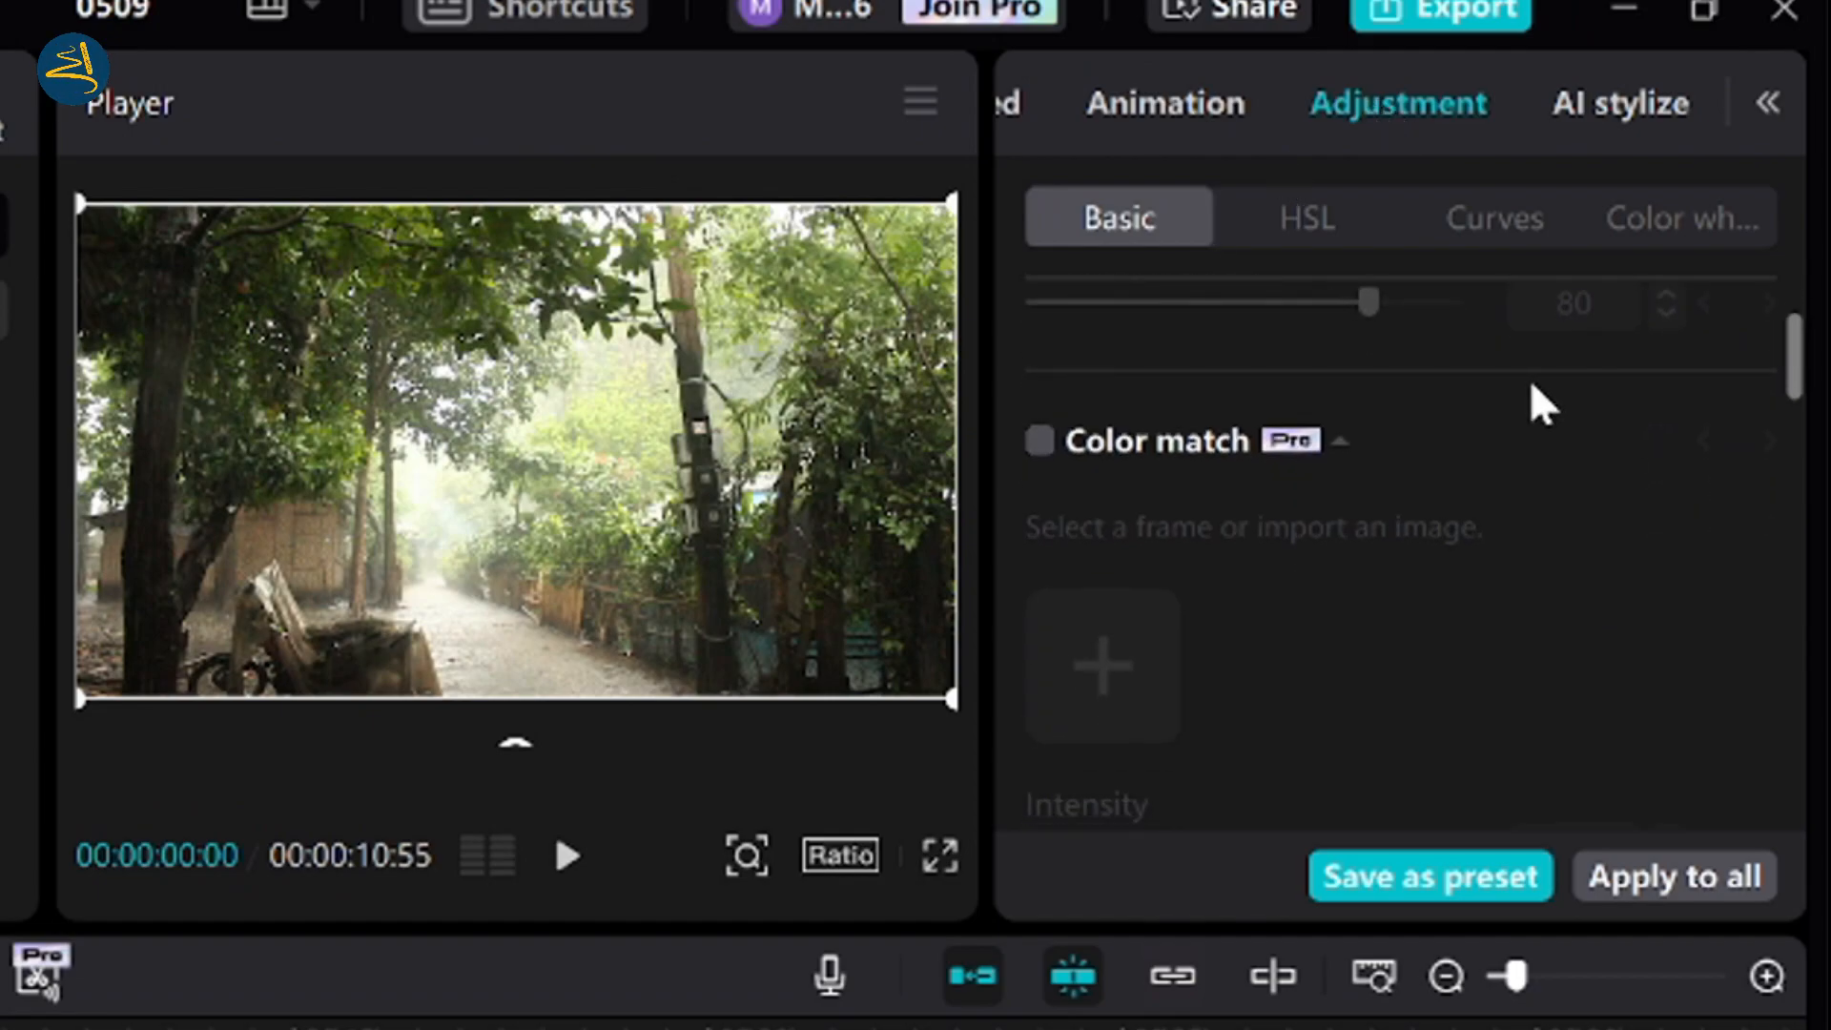
{"action": "scroll", "coordinate": [1526, 391], "scroll_direction": "down", "scroll_amount": 7}
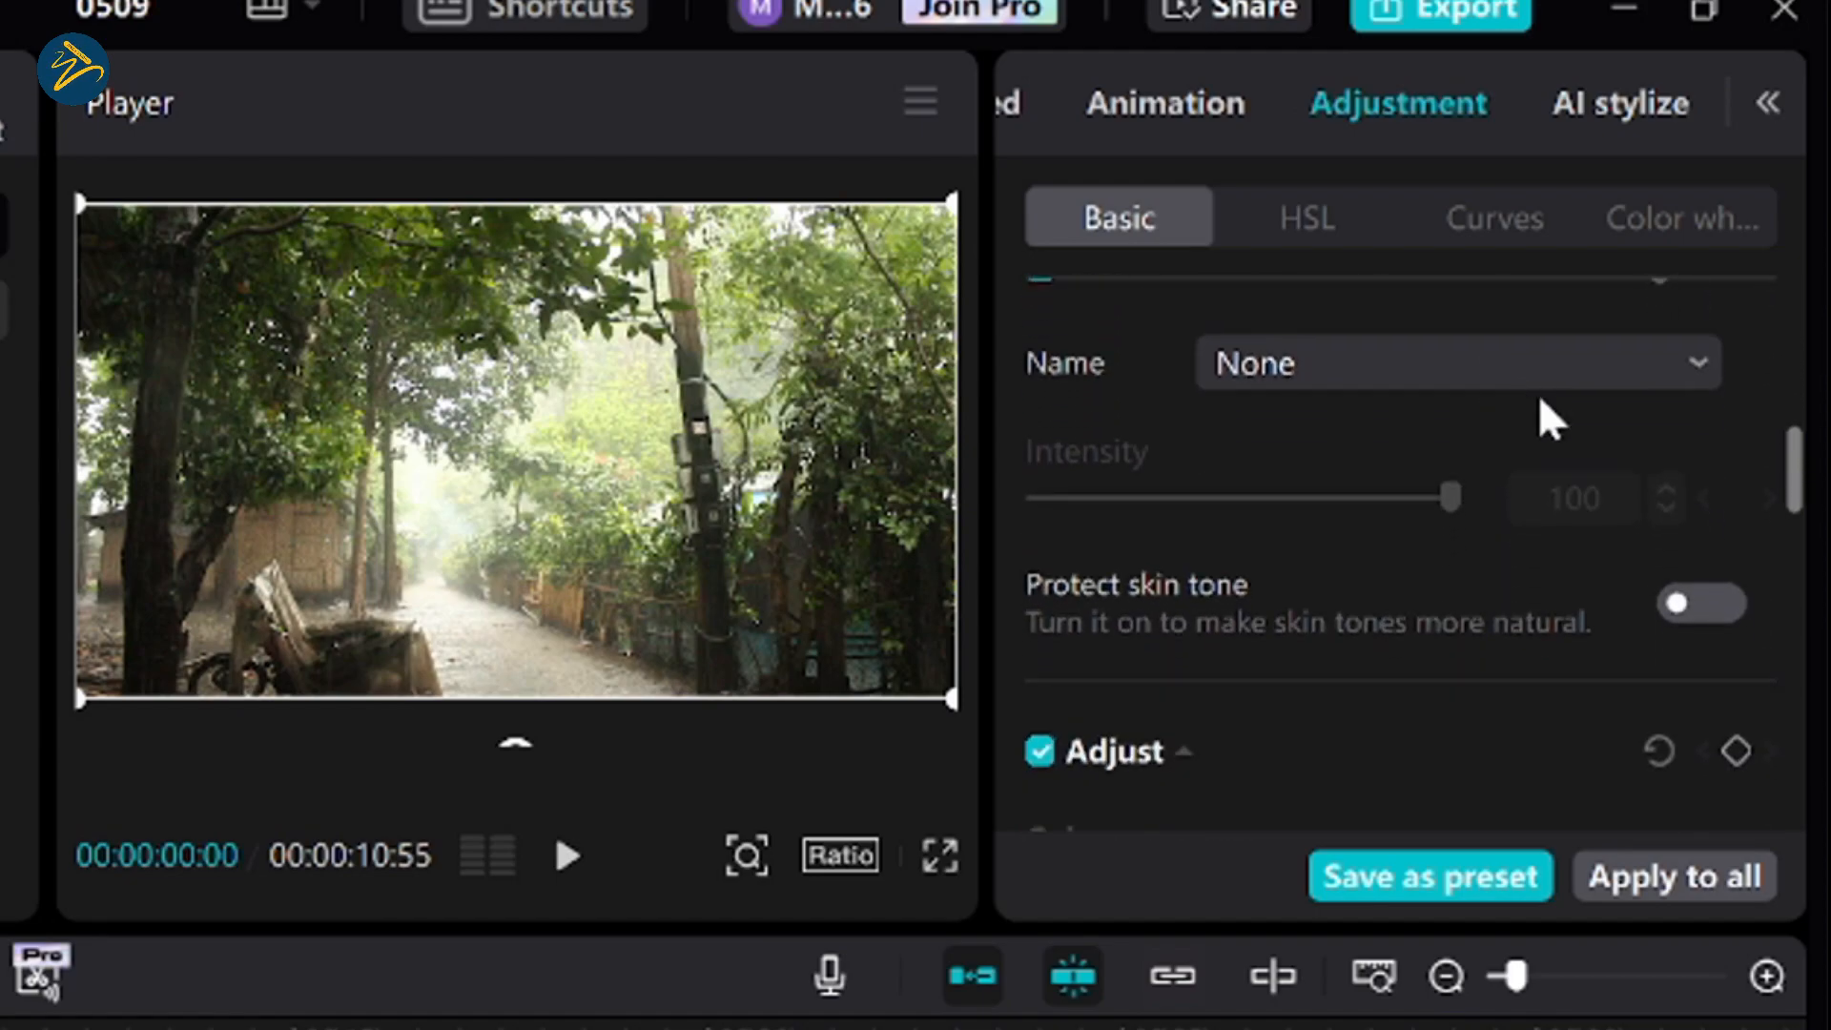
{"action": "scroll", "coordinate": [1555, 430], "scroll_direction": "down", "scroll_amount": 1}
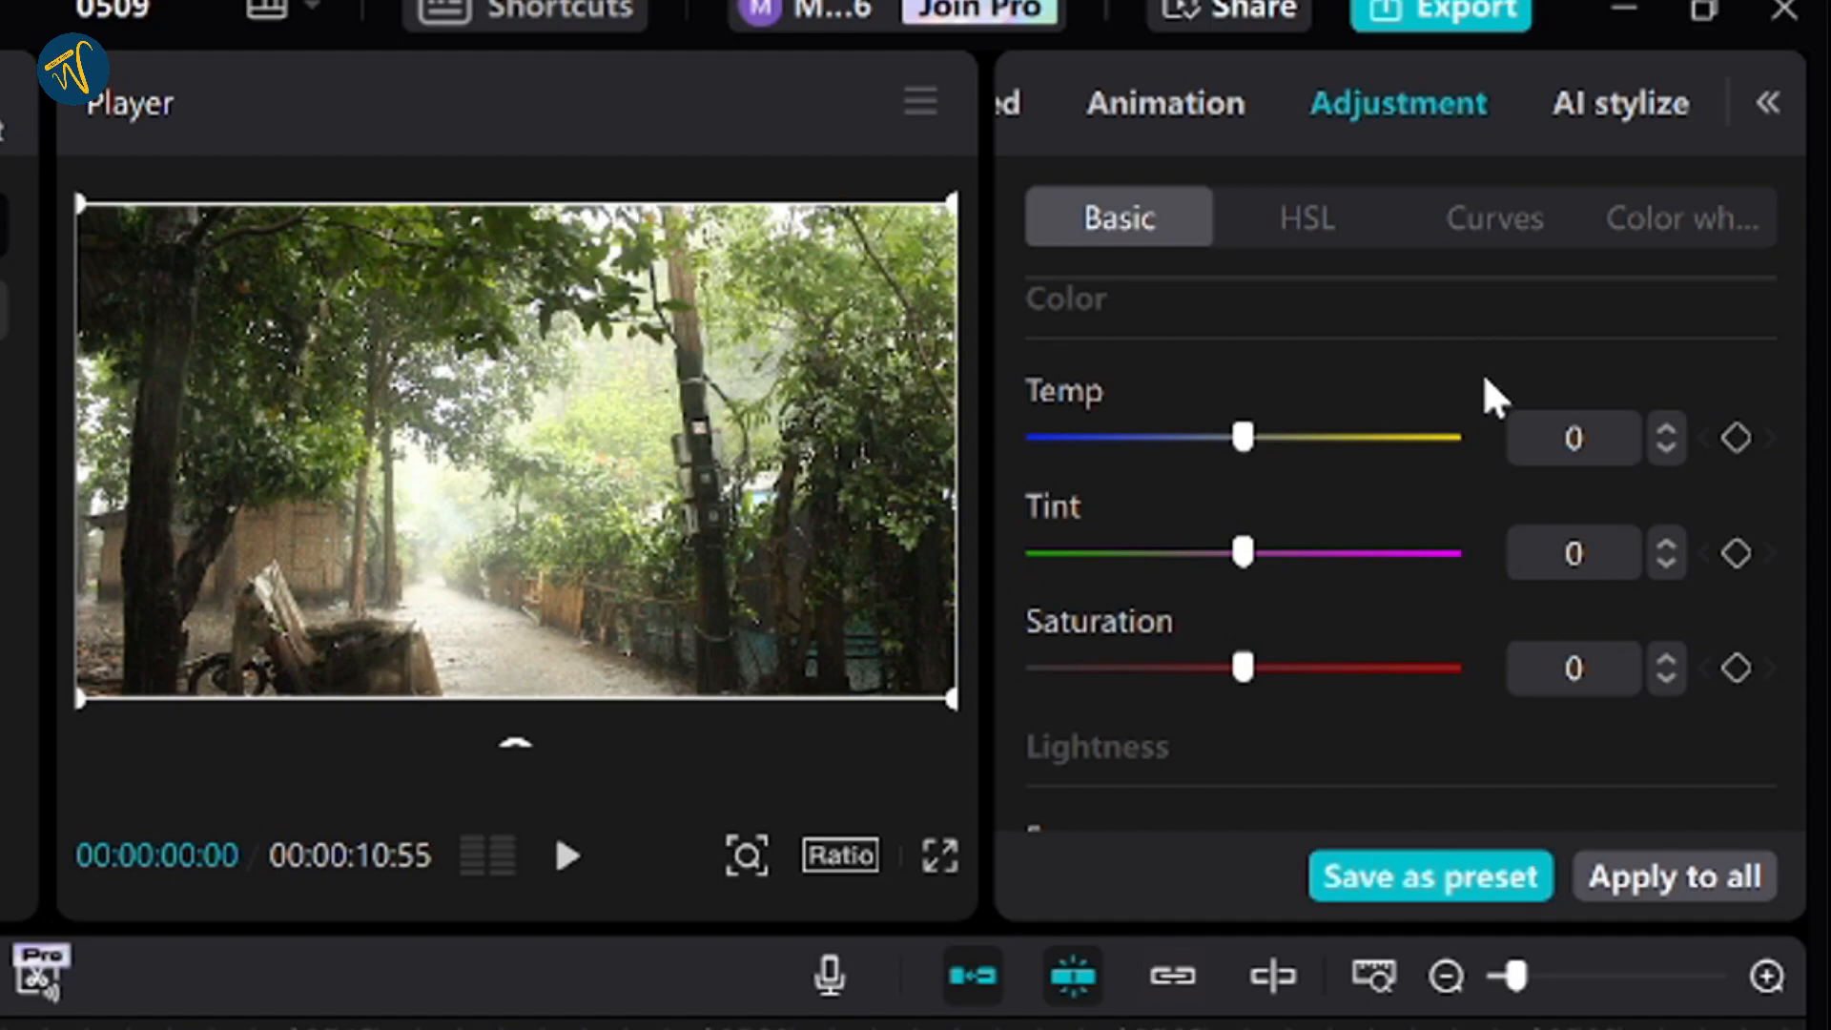
{"action": "scroll", "coordinate": [1445, 382], "scroll_direction": "up", "scroll_amount": 1}
{"action": "scroll", "coordinate": [1451, 424], "scroll_direction": "down", "scroll_amount": 1}
Try a warmer temperature of 27 on the clip, test tint and saturation, and return all three to 0.
{"action": "left_click_drag", "start_coordinate": [1245, 435], "coordinate": [1350, 456]}
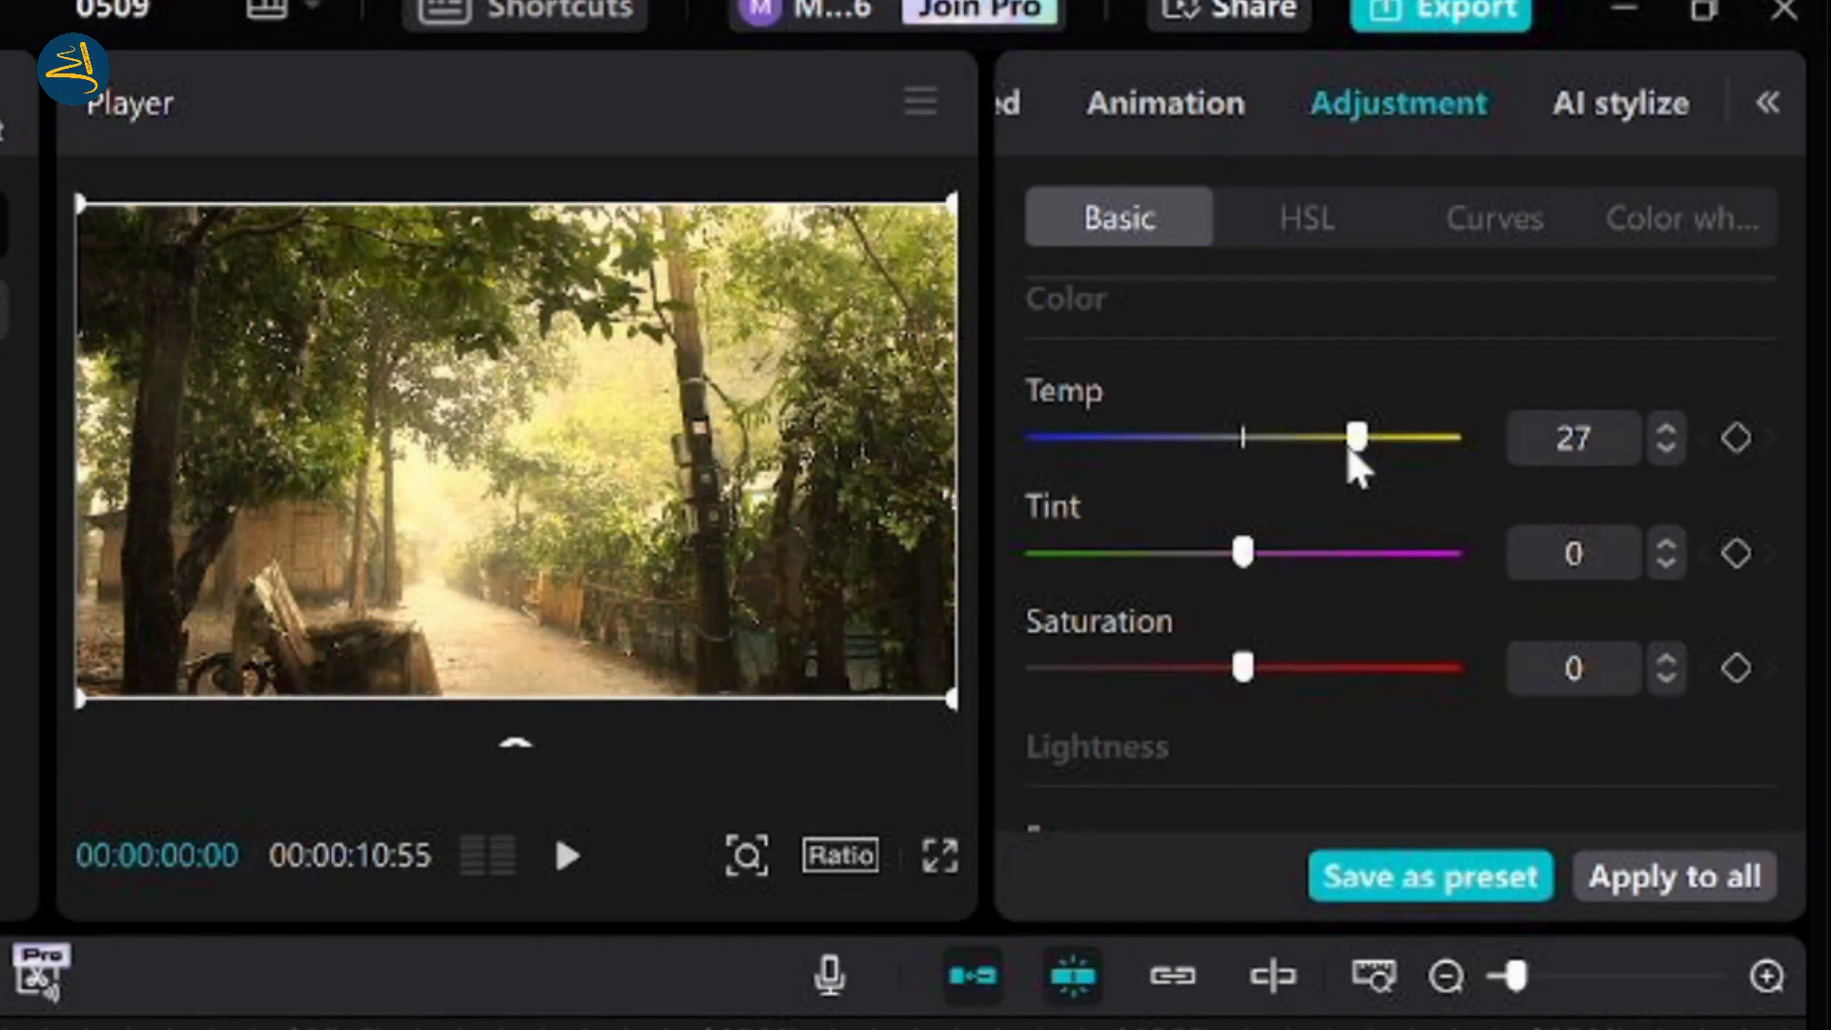
{"action": "left_click_drag", "start_coordinate": [1347, 448], "coordinate": [1230, 461]}
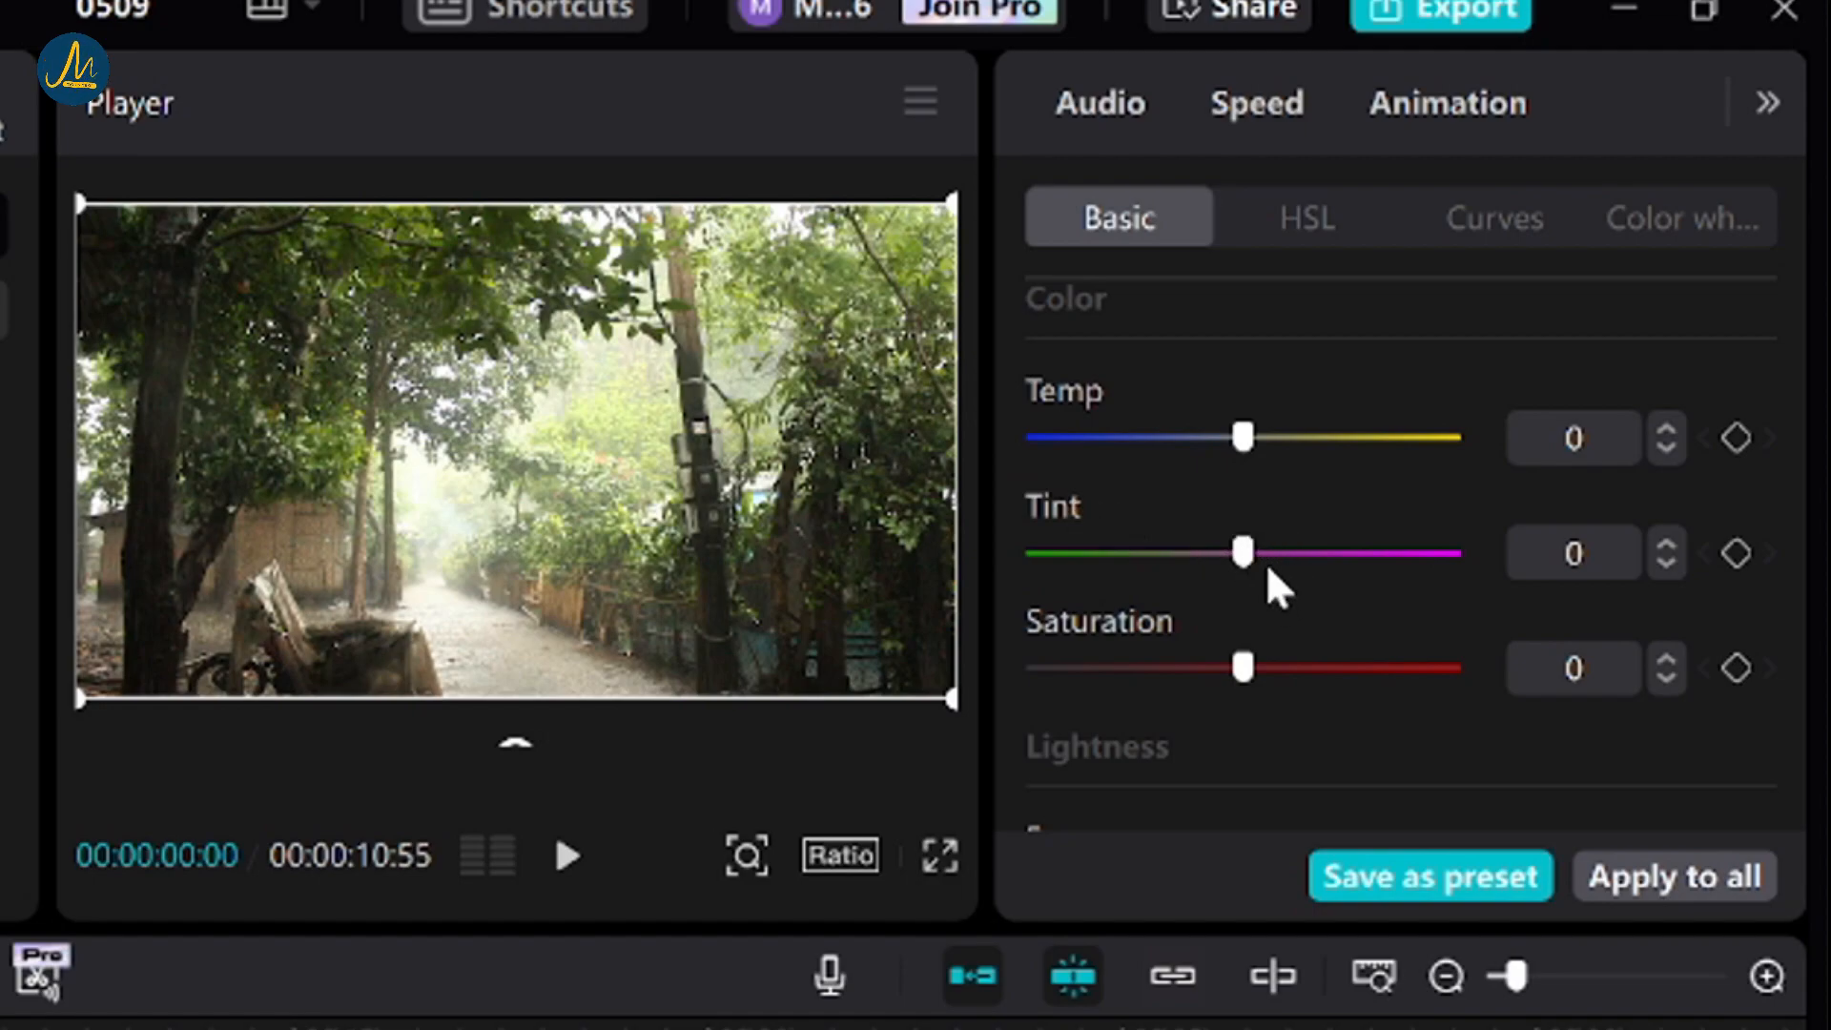
{"action": "mouse_move", "coordinate": [1244, 561]}
{"action": "left_mouse_down"}
{"action": "mouse_move", "coordinate": [1408, 564]}
{"action": "mouse_move", "coordinate": [1095, 561]}
{"action": "mouse_move", "coordinate": [1231, 561]}
{"action": "left_mouse_up"}
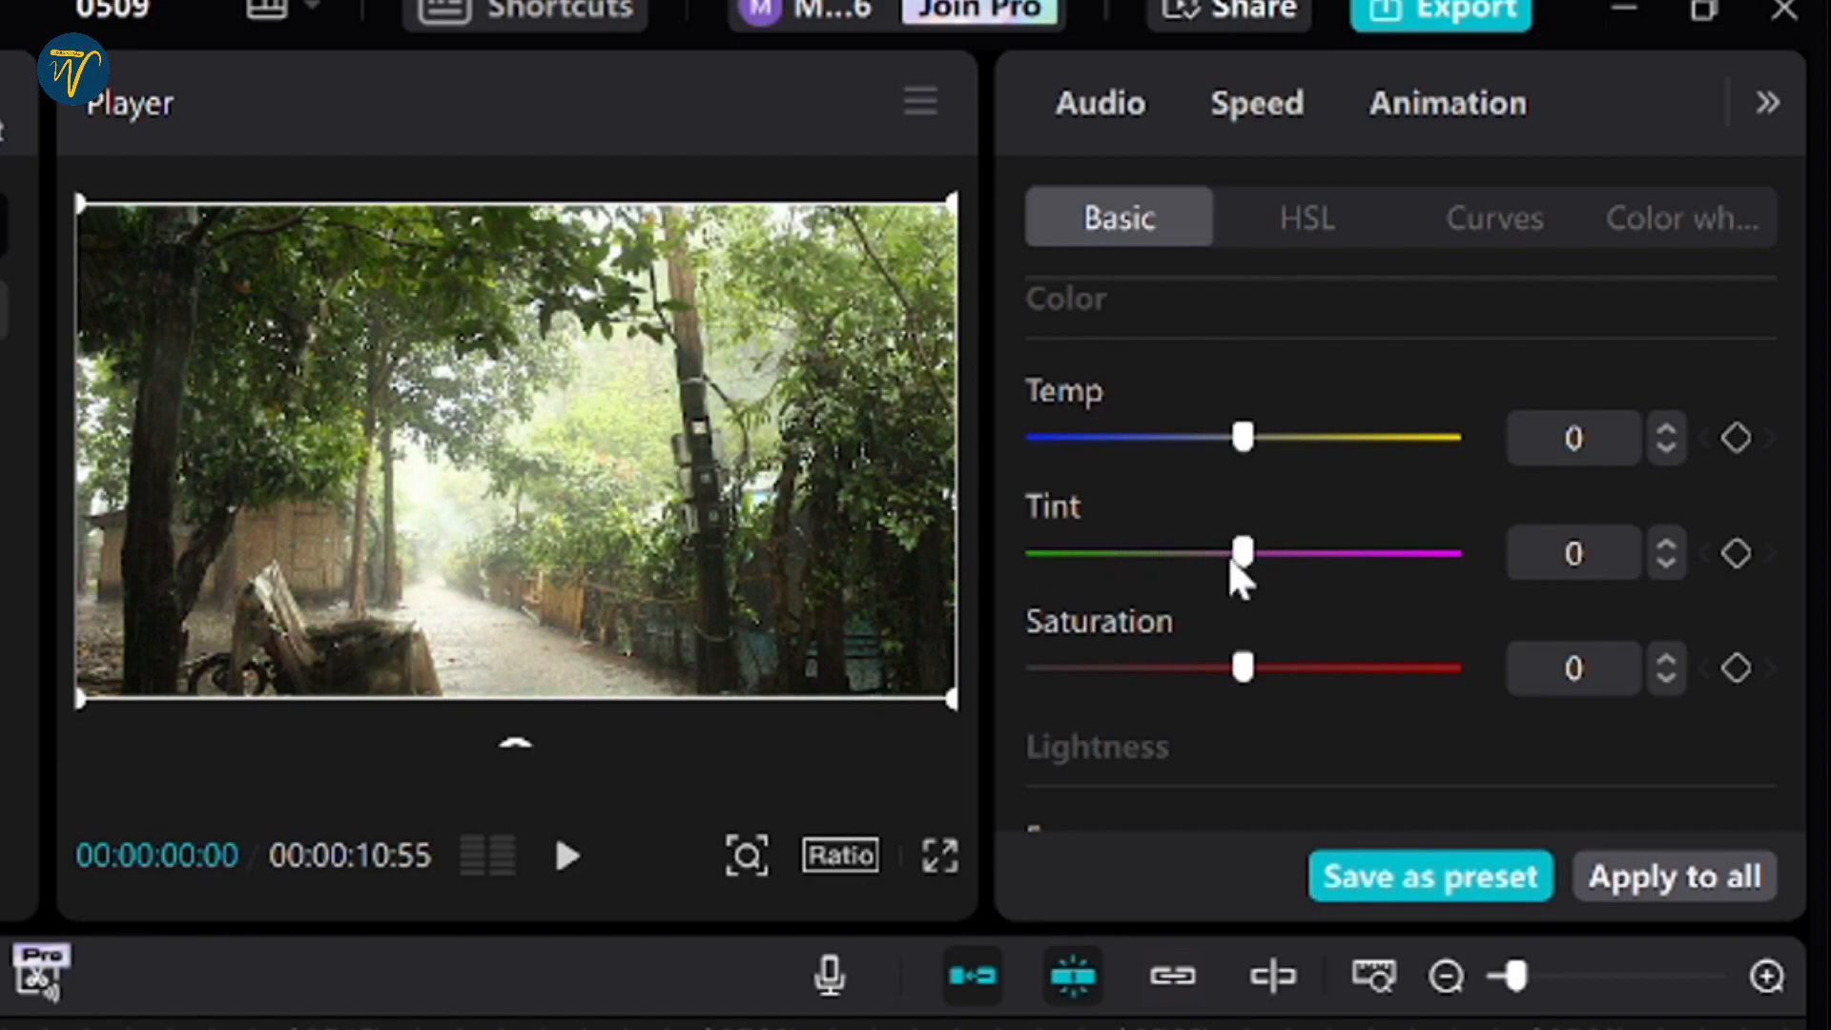
{"action": "scroll", "coordinate": [1234, 587], "scroll_direction": "down", "scroll_amount": 3}
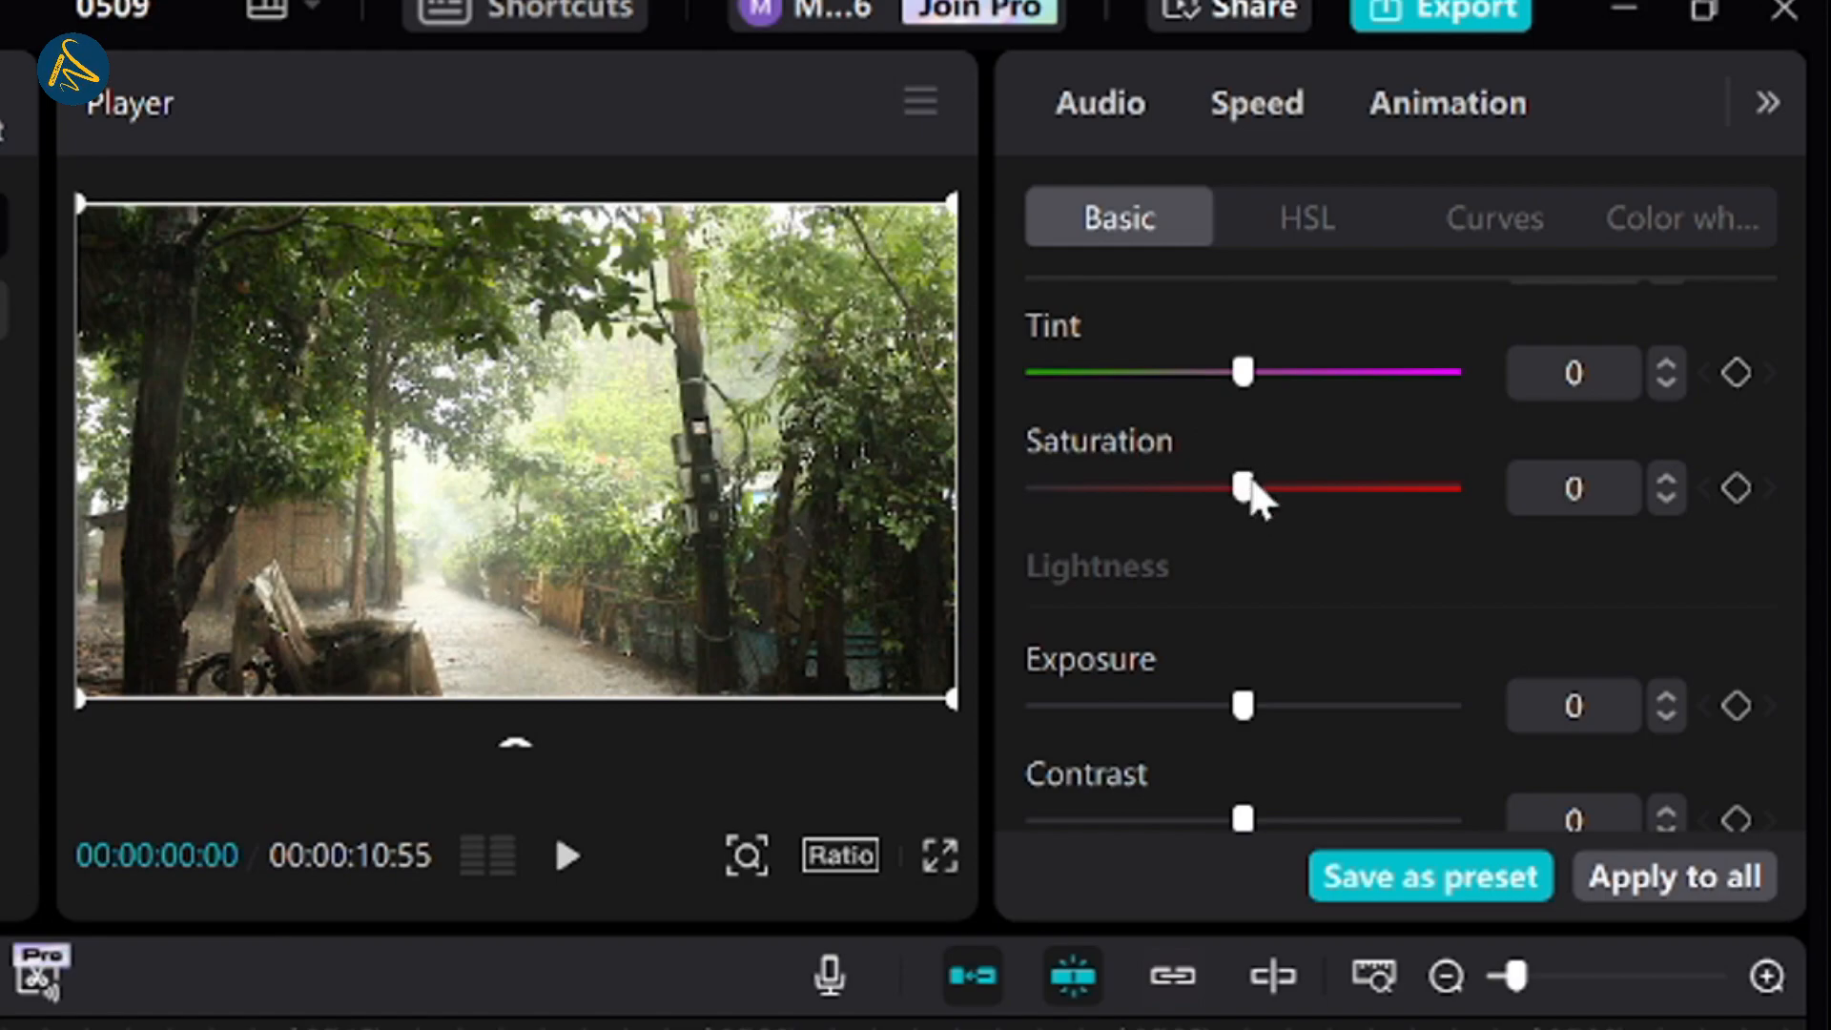
{"action": "mouse_move", "coordinate": [1245, 487]}
{"action": "left_mouse_down"}
{"action": "mouse_move", "coordinate": [1385, 503]}
{"action": "mouse_move", "coordinate": [1032, 501]}
{"action": "mouse_move", "coordinate": [1237, 504]}
{"action": "left_mouse_up"}
Set the clip's exposure to -15 and its contrast to -5.
{"action": "scroll", "coordinate": [1230, 534], "scroll_direction": "down", "scroll_amount": 2}
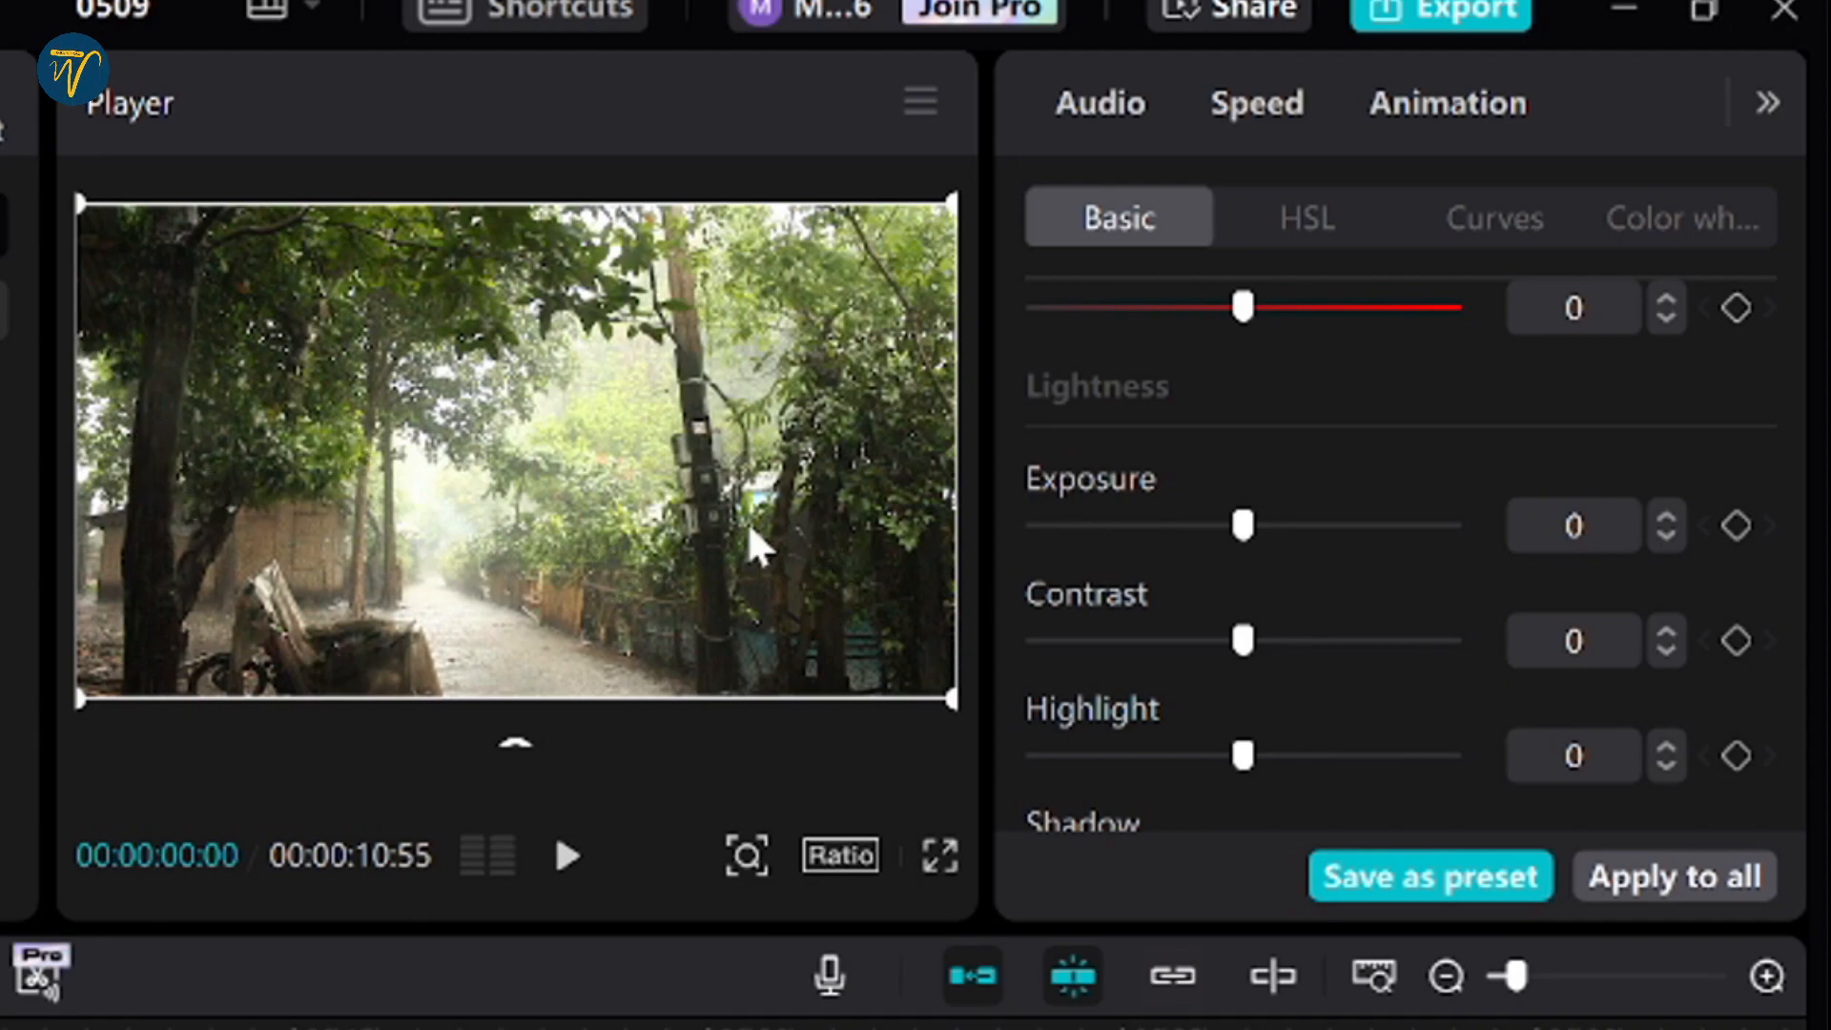
{"action": "mouse_move", "coordinate": [1243, 525]}
{"action": "left_mouse_down"}
{"action": "mouse_move", "coordinate": [1359, 530]}
{"action": "mouse_move", "coordinate": [1106, 539]}
{"action": "mouse_move", "coordinate": [1236, 540]}
{"action": "left_mouse_up"}
{"action": "left_click_drag", "start_coordinate": [1237, 540], "coordinate": [1178, 530]}
{"action": "left_click", "coordinate": [1666, 535]}
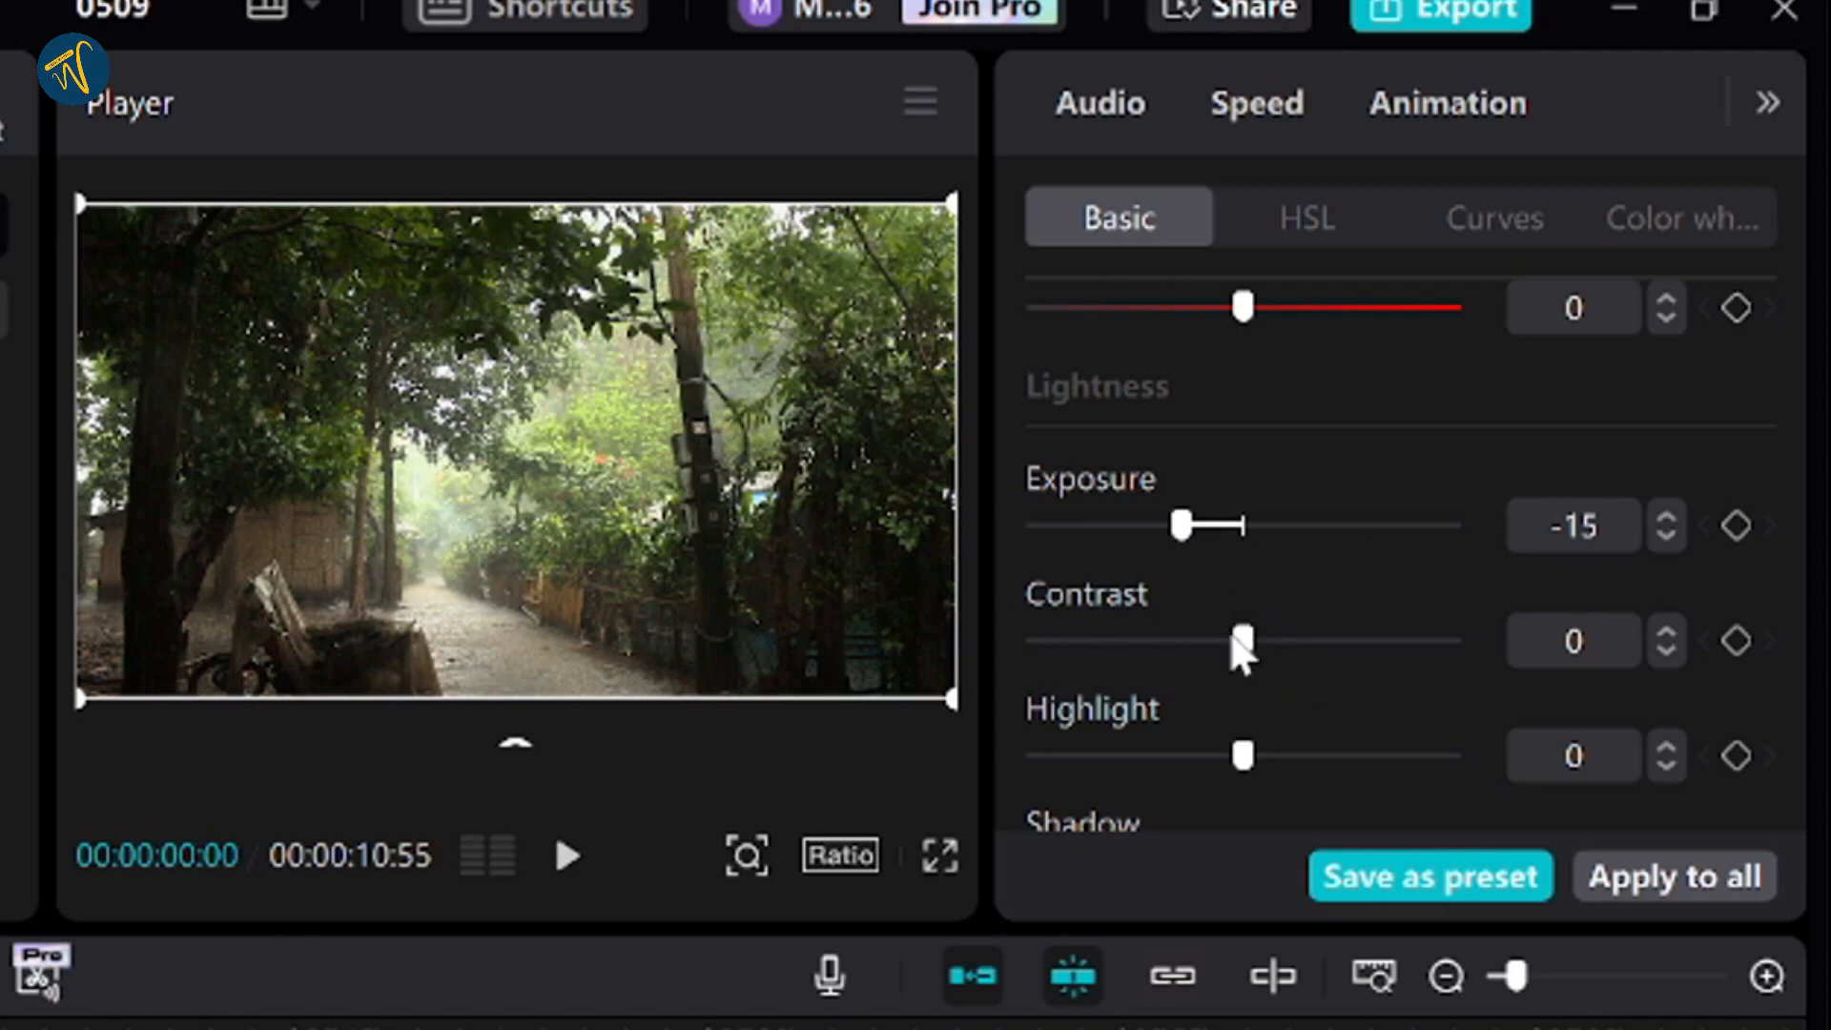
{"action": "left_click_drag", "start_coordinate": [1236, 641], "coordinate": [1397, 659]}
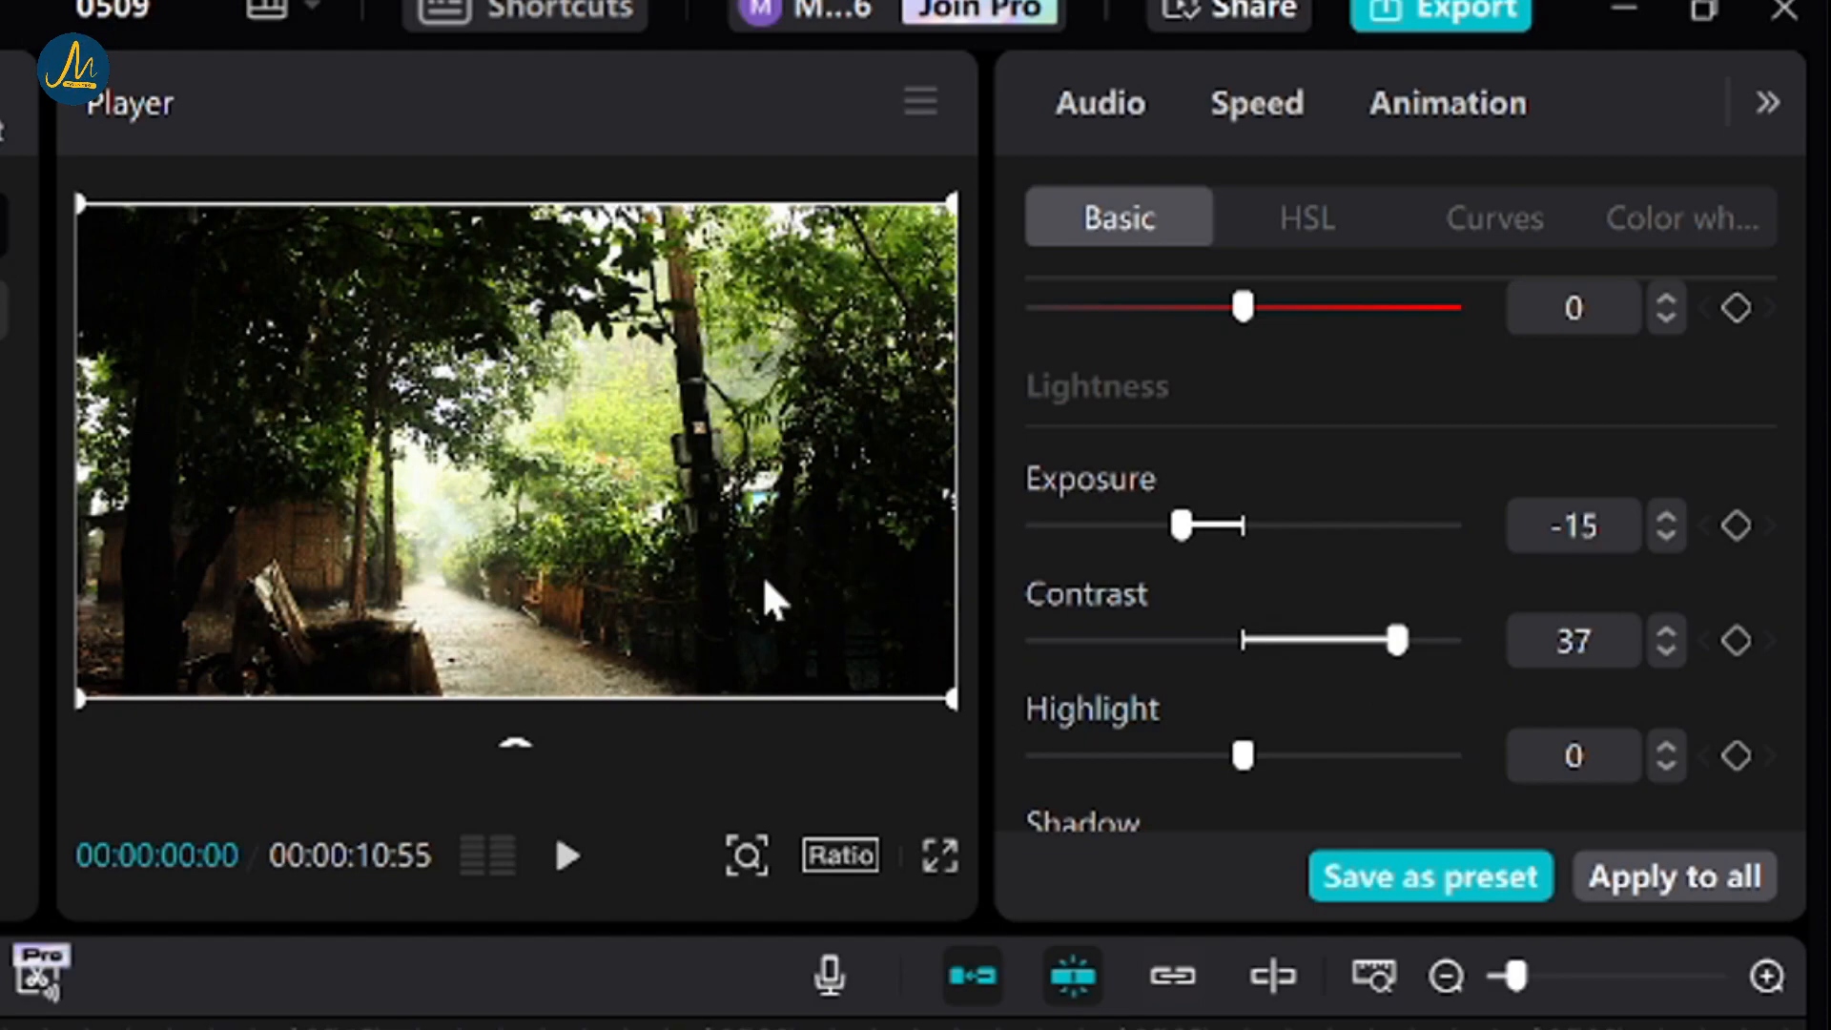
{"action": "left_click_drag", "start_coordinate": [1398, 640], "coordinate": [1242, 644]}
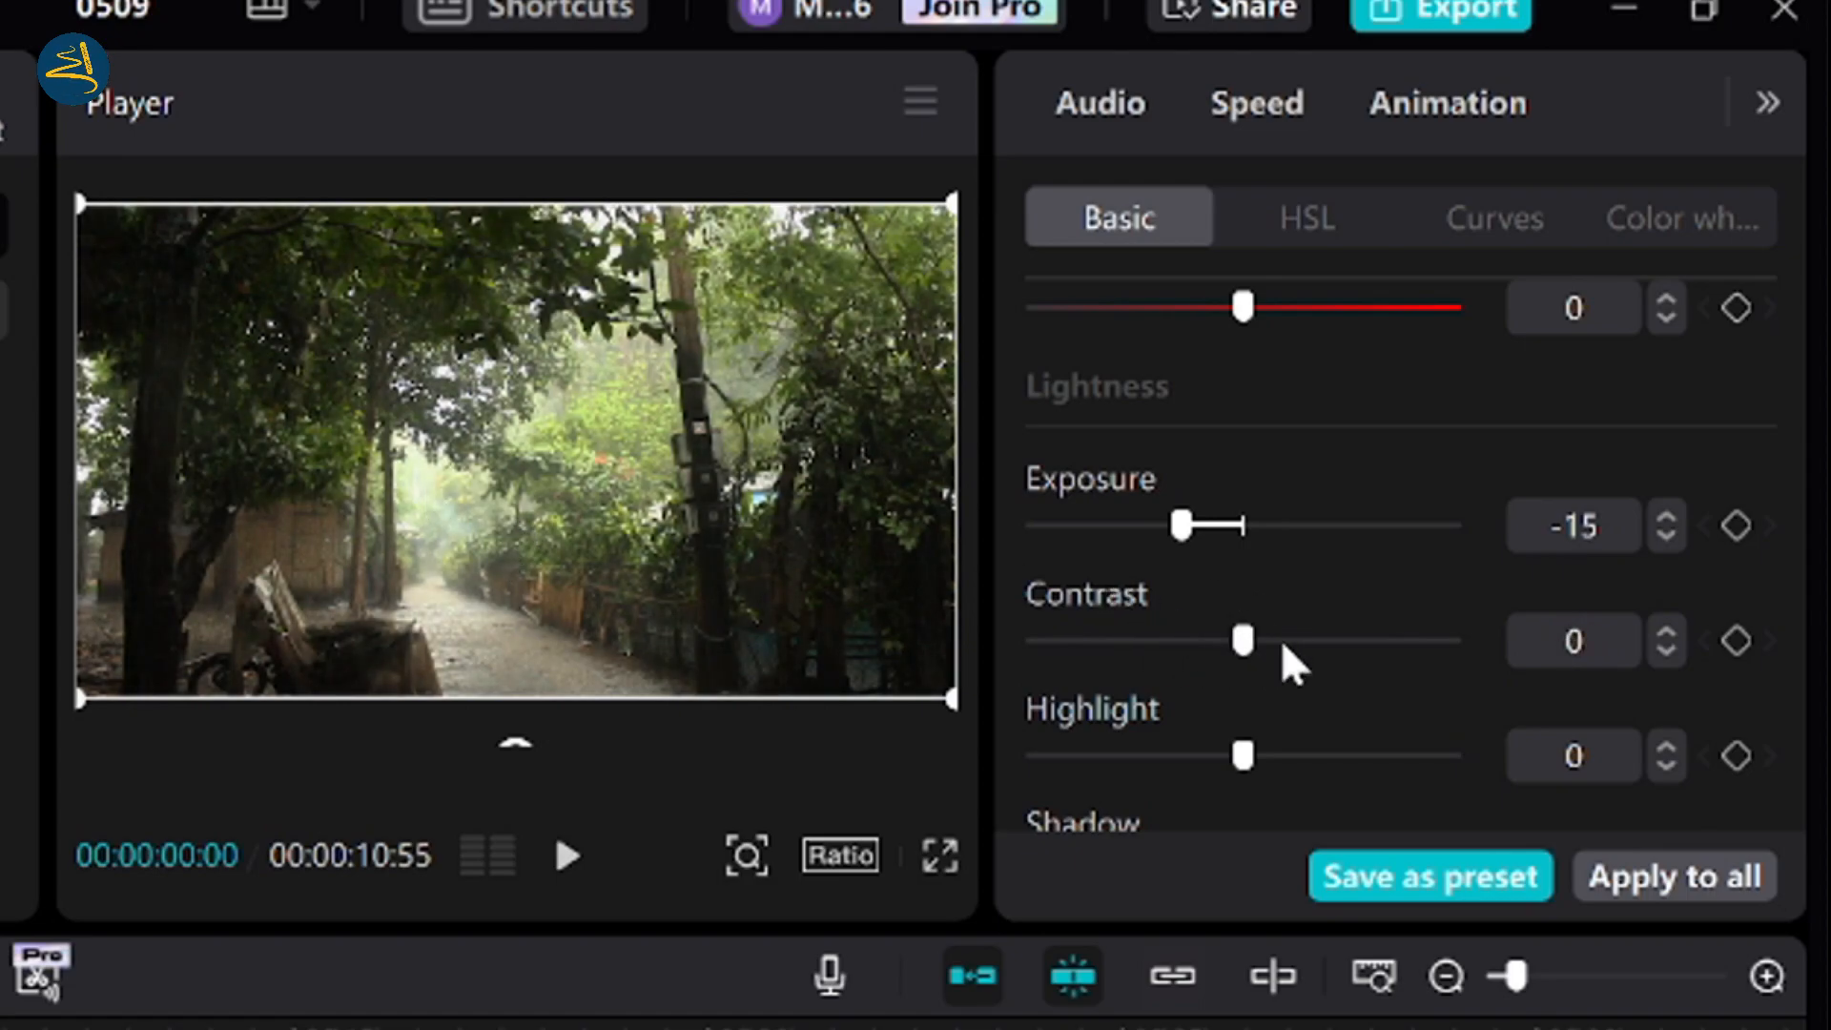
{"action": "left_click_drag", "start_coordinate": [1237, 641], "coordinate": [1215, 651]}
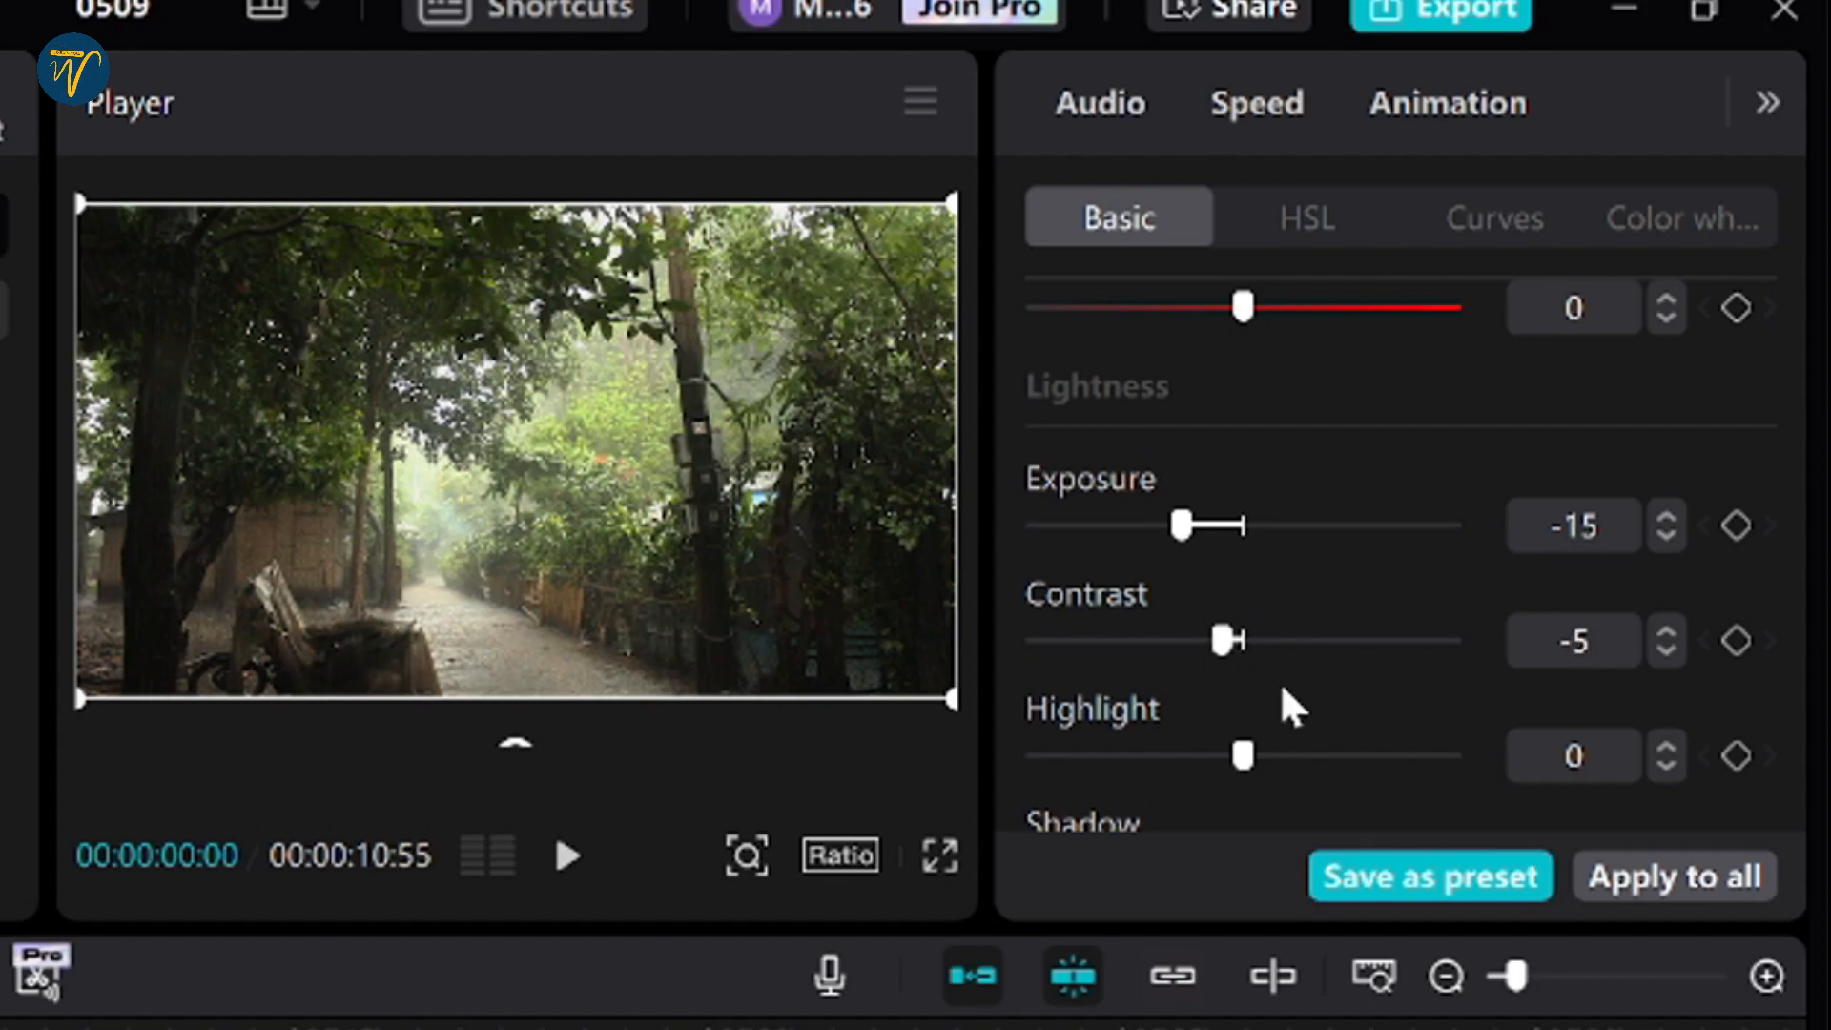
Set the clip's highlight to -10 and its shadow to -20.
{"action": "scroll", "coordinate": [1255, 754], "scroll_direction": "down", "scroll_amount": 3}
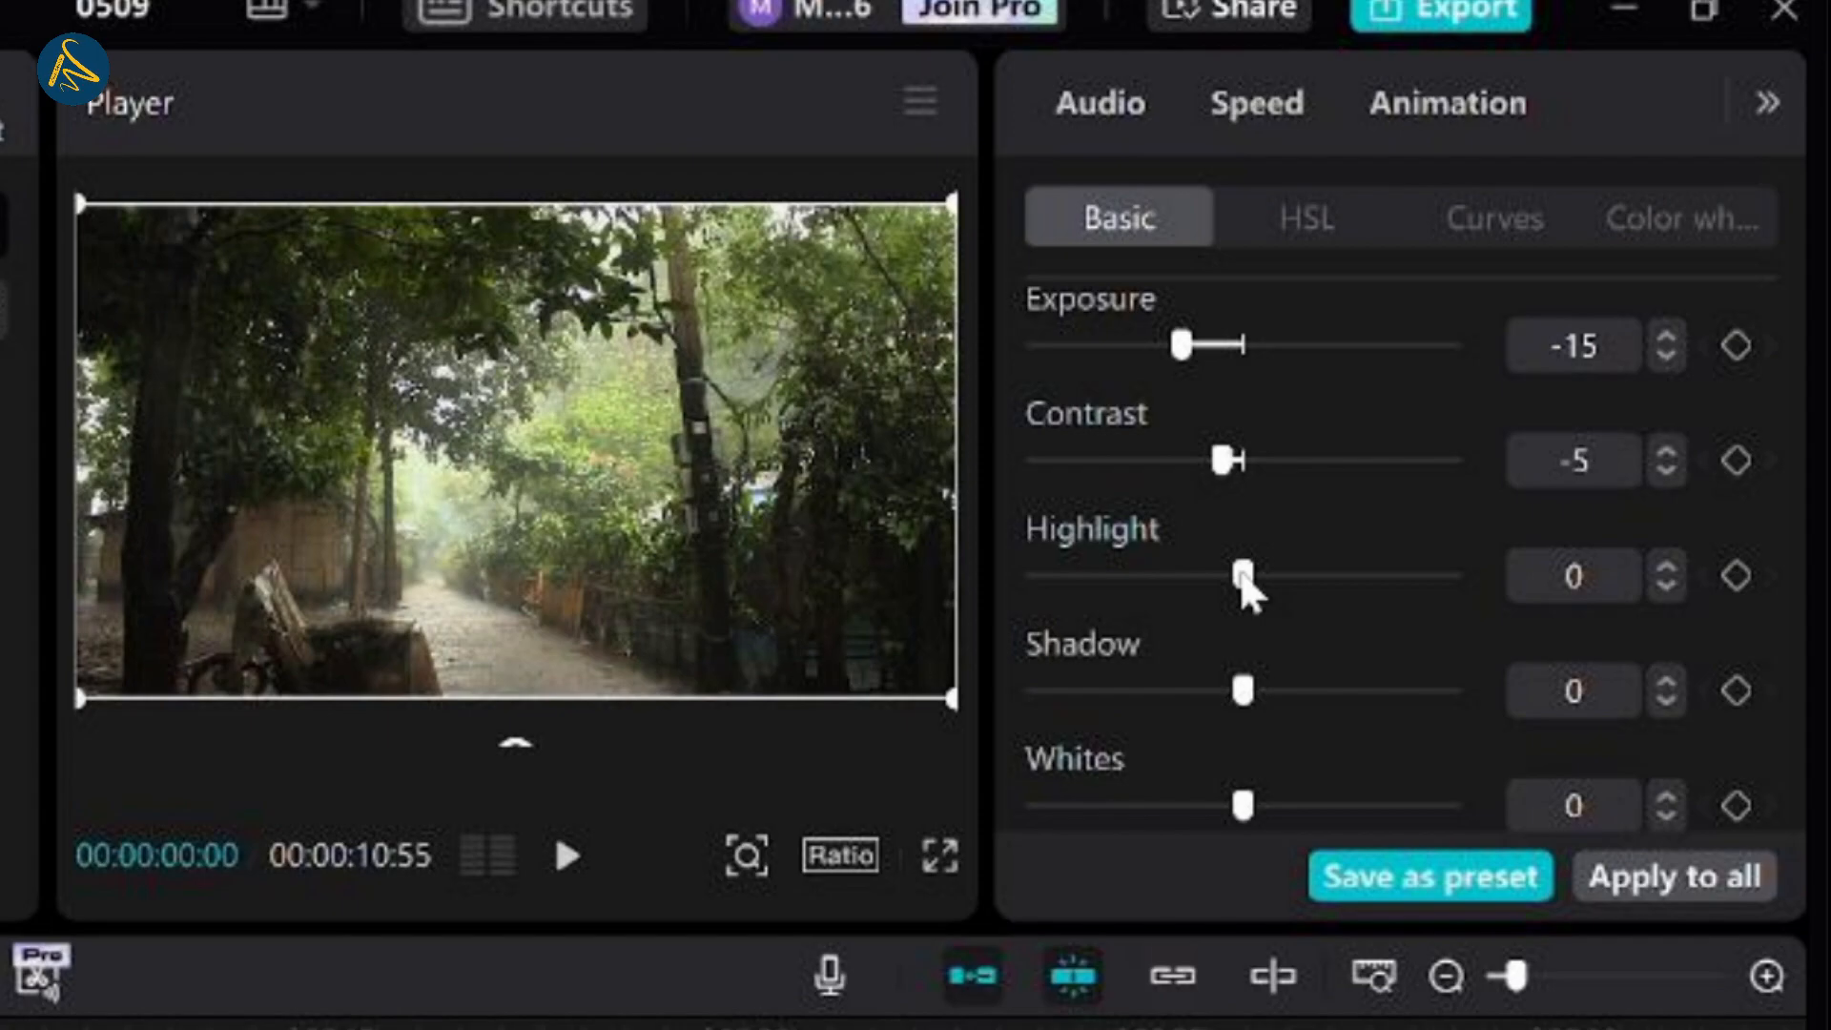
{"action": "mouse_move", "coordinate": [1243, 577]}
{"action": "left_mouse_down"}
{"action": "mouse_move", "coordinate": [1394, 582]}
{"action": "mouse_move", "coordinate": [1262, 615]}
{"action": "mouse_move", "coordinate": [1425, 596]}
{"action": "mouse_move", "coordinate": [1029, 611]}
{"action": "mouse_move", "coordinate": [1217, 584]}
{"action": "left_mouse_up"}
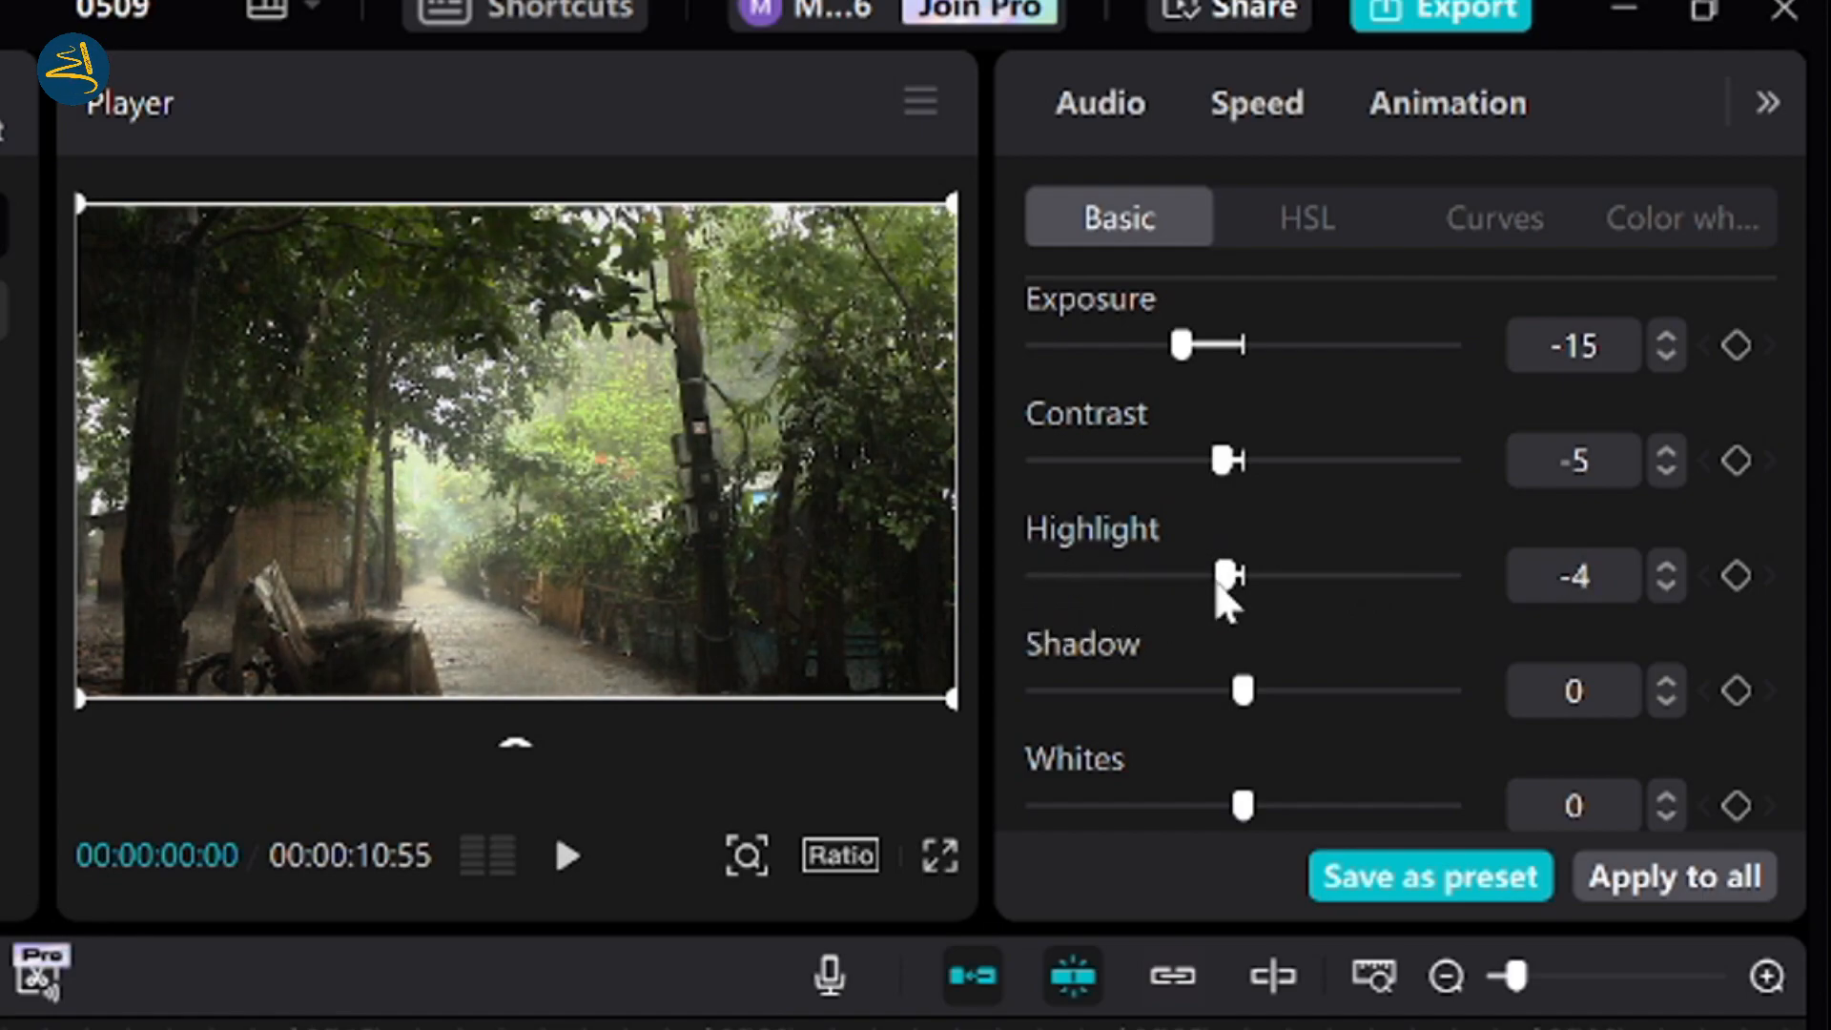
{"action": "left_click_drag", "start_coordinate": [1217, 584], "coordinate": [1232, 586]}
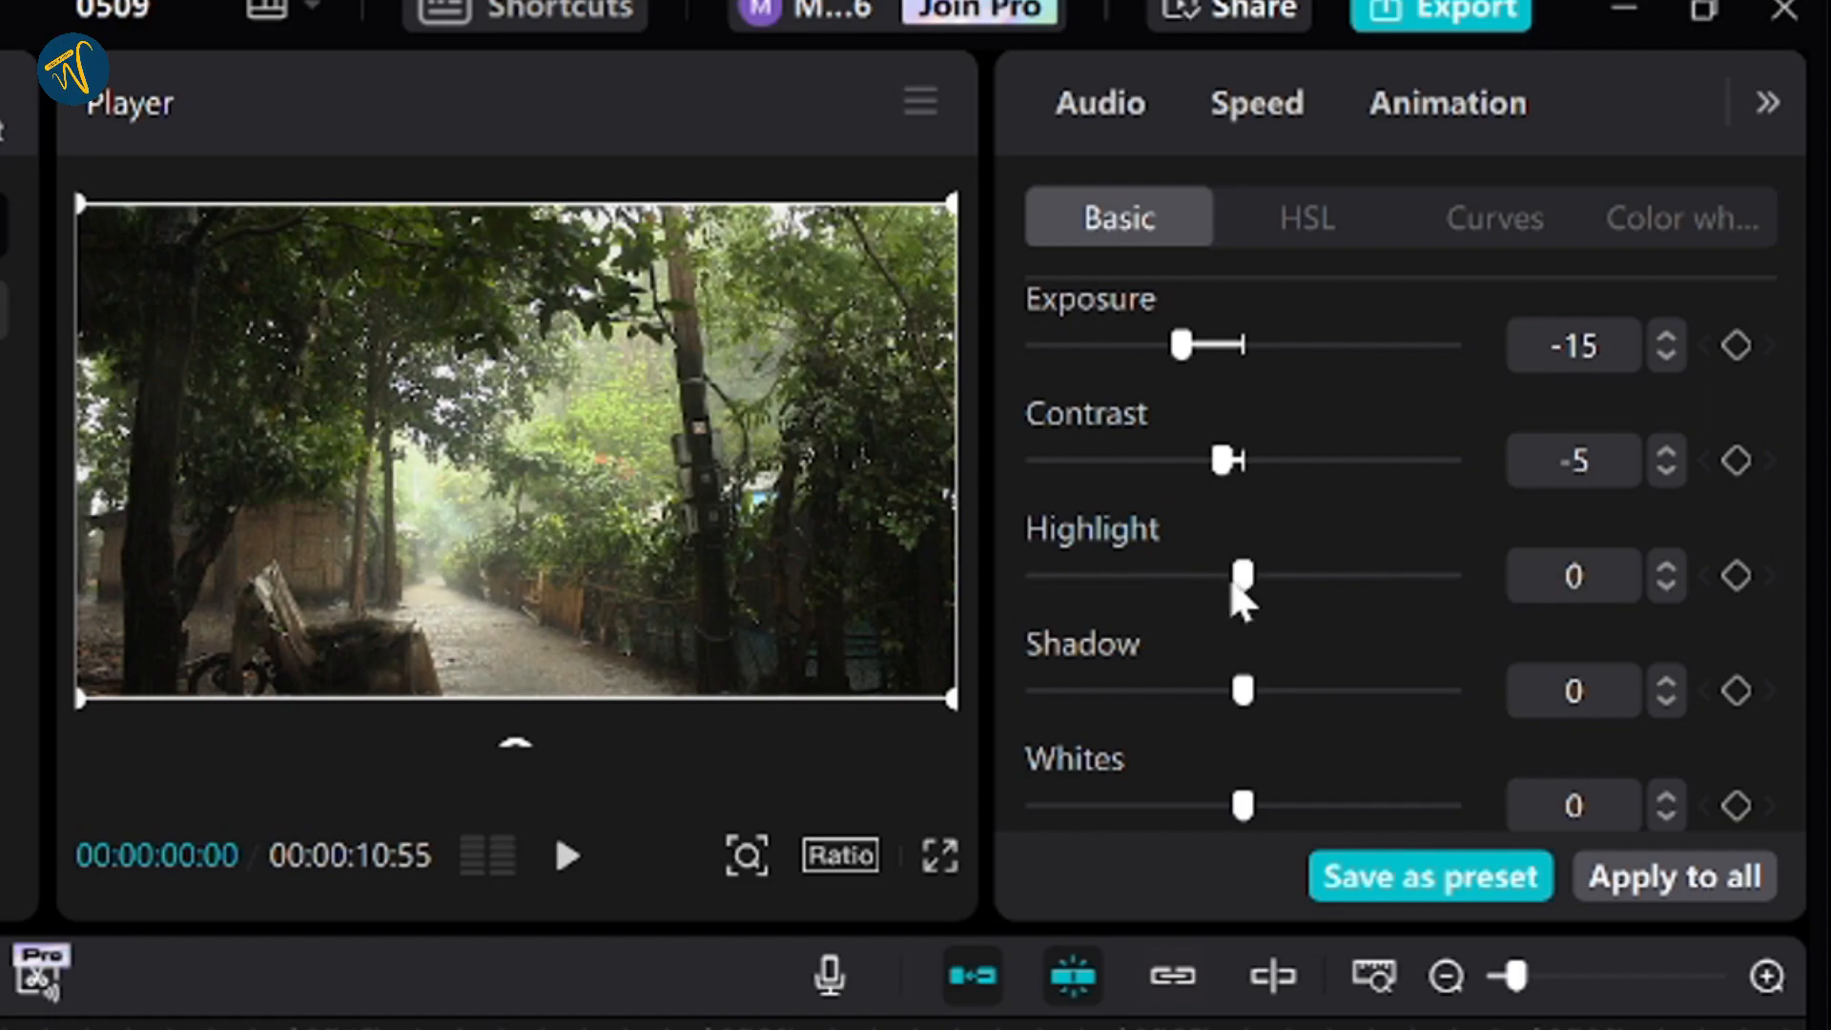
{"action": "left_click_drag", "start_coordinate": [1228, 583], "coordinate": [1195, 581]}
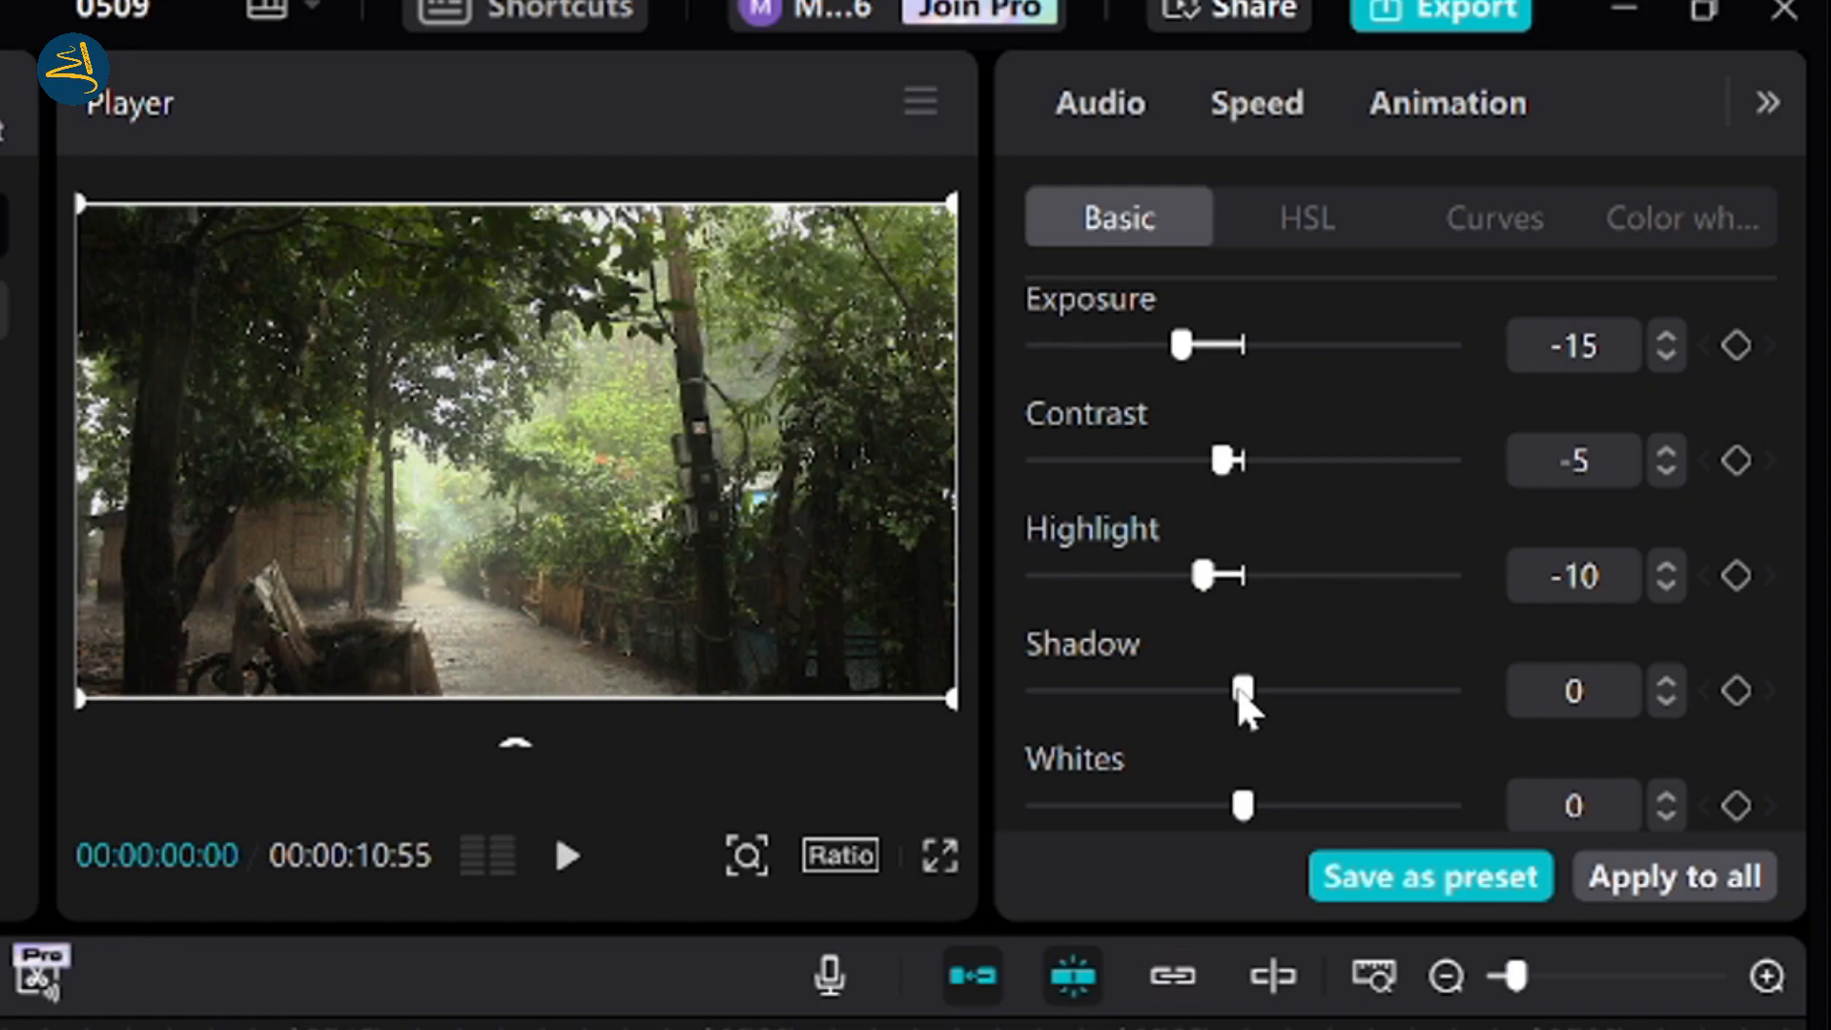
{"action": "left_click_drag", "start_coordinate": [1245, 696], "coordinate": [1152, 694]}
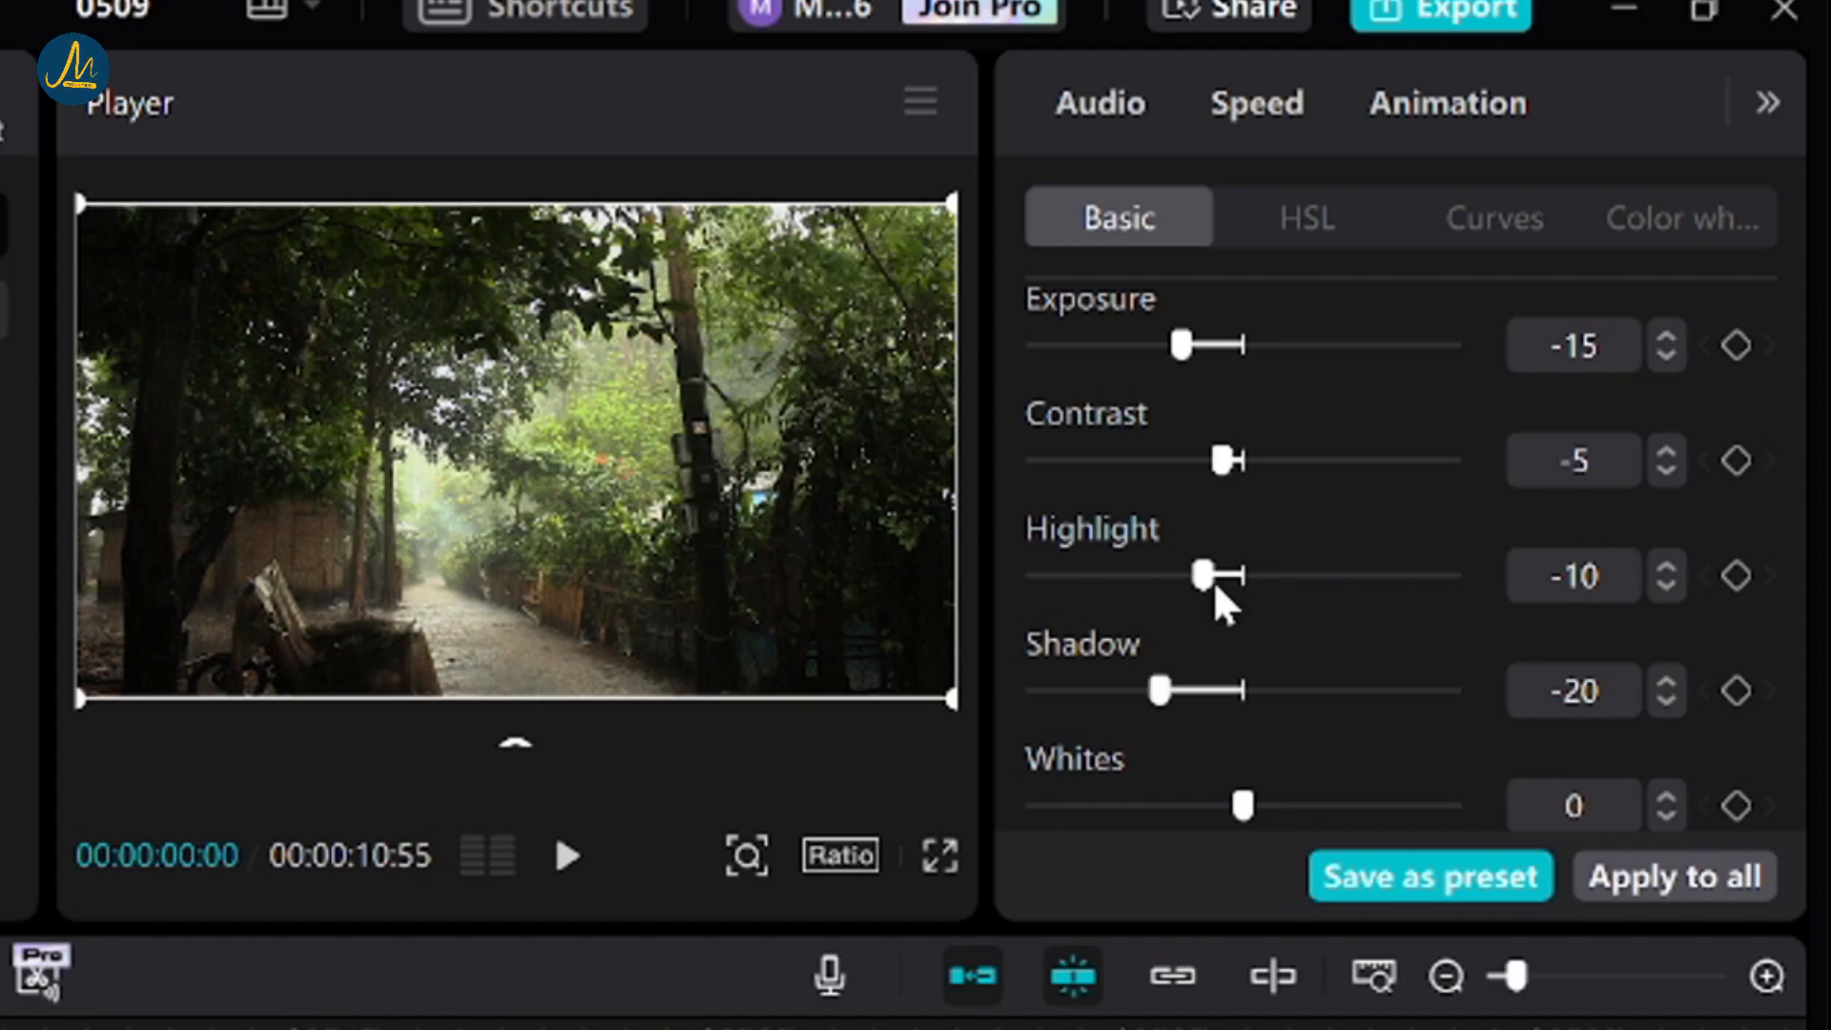
Set the clip's whites to -15 and its blacks to 0.
{"action": "scroll", "coordinate": [1287, 678], "scroll_direction": "down", "scroll_amount": 3}
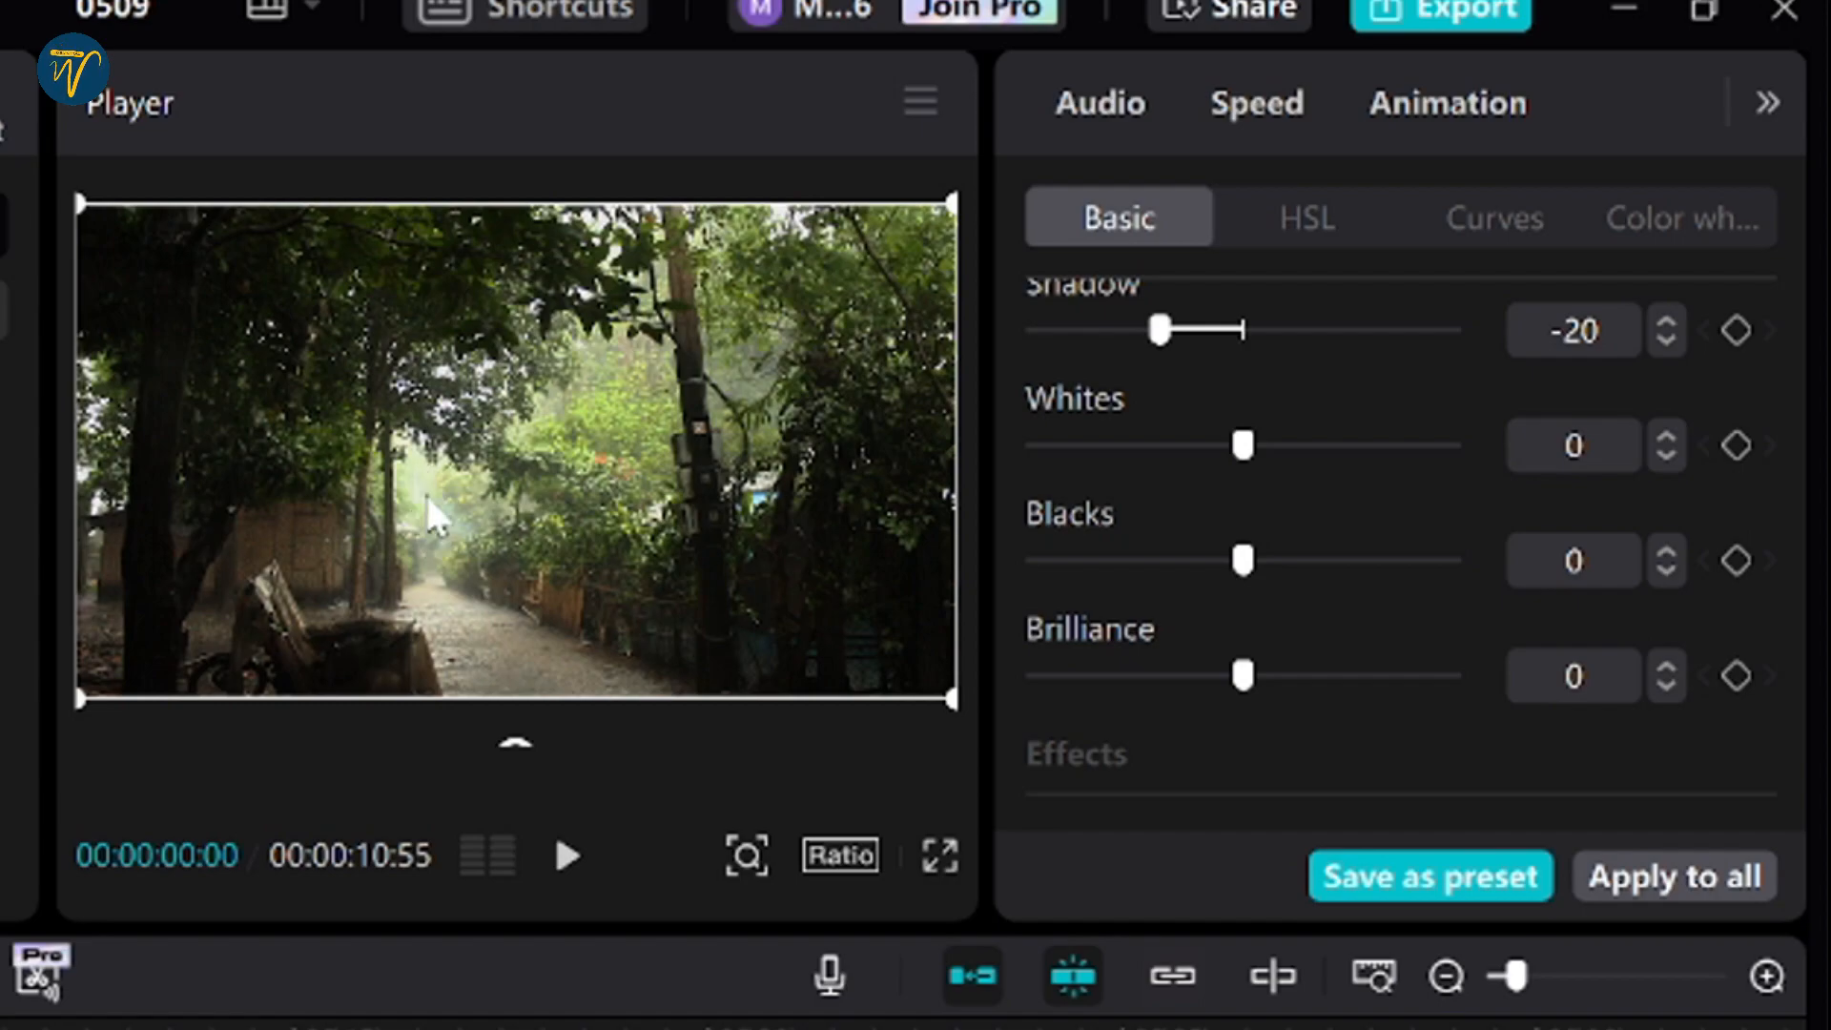
{"action": "left_click_drag", "start_coordinate": [1242, 445], "coordinate": [1347, 446]}
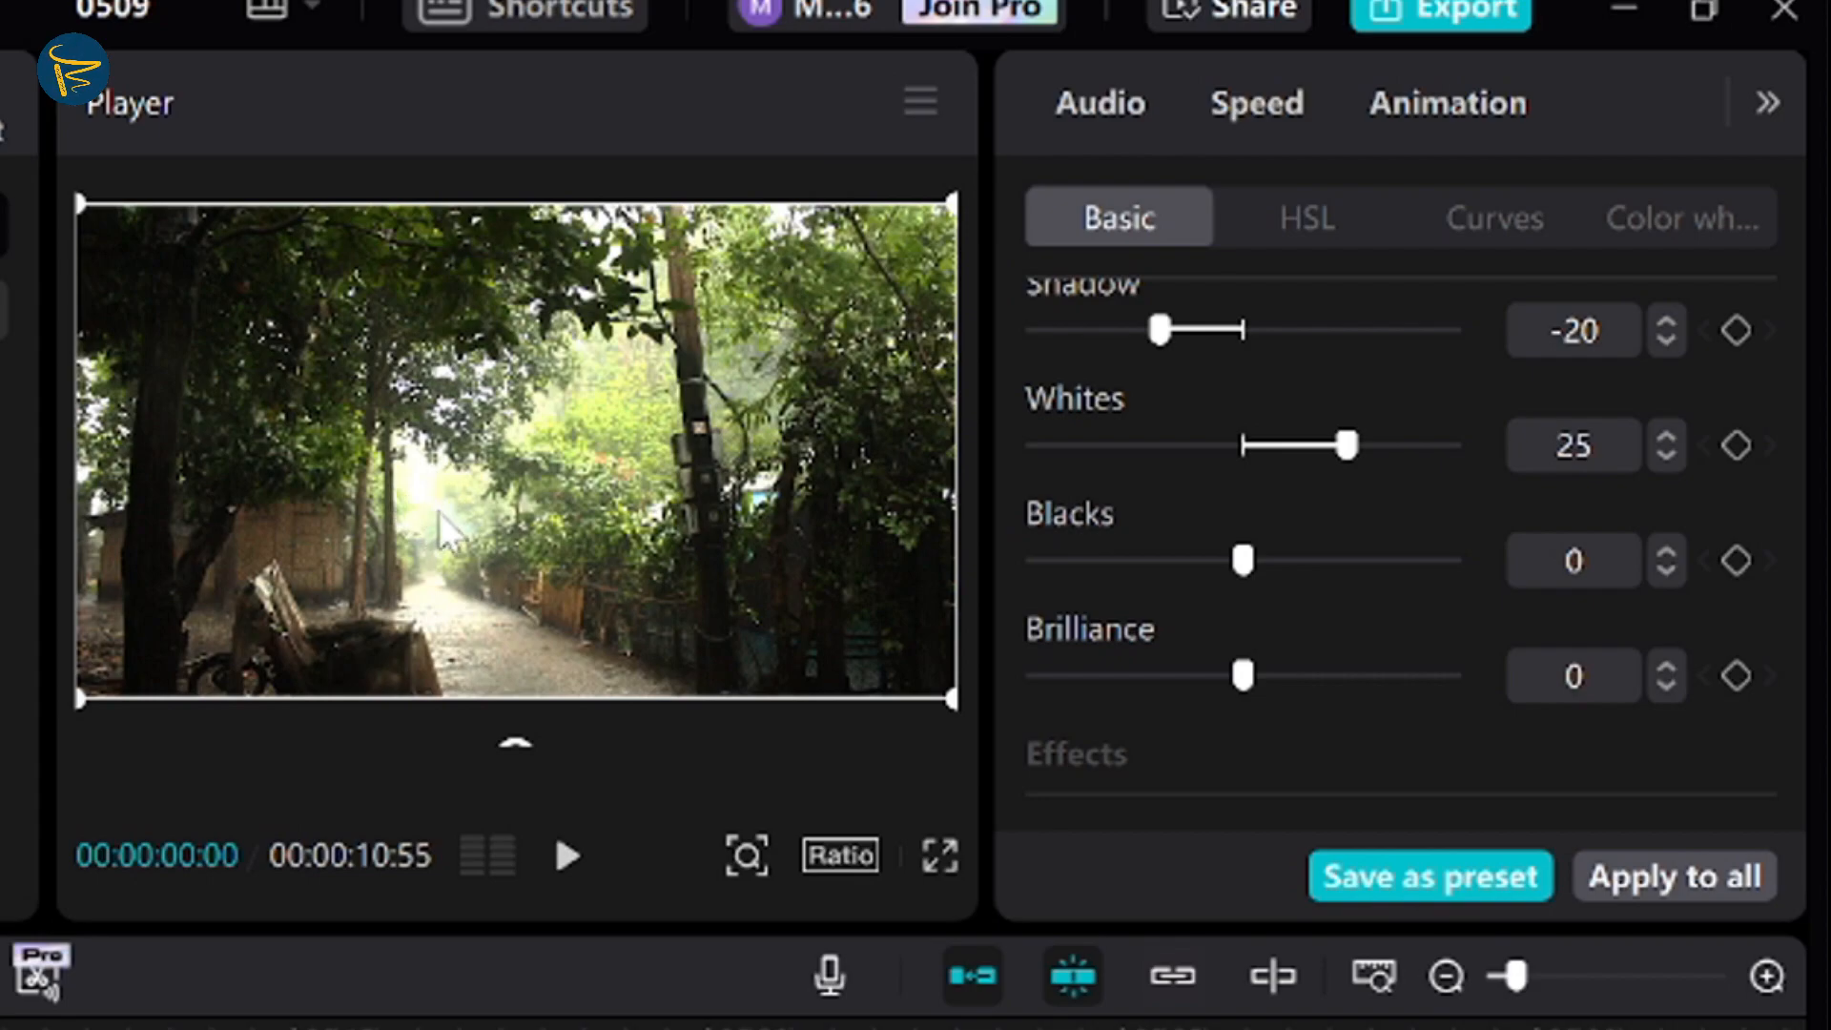
{"action": "left_click_drag", "start_coordinate": [1347, 446], "coordinate": [1093, 465]}
{"action": "mouse_move", "coordinate": [1210, 454]}
{"action": "left_mouse_down"}
{"action": "mouse_move", "coordinate": [1228, 454]}
{"action": "mouse_move", "coordinate": [1193, 436]}
{"action": "mouse_move", "coordinate": [1184, 456]}
{"action": "left_mouse_up"}
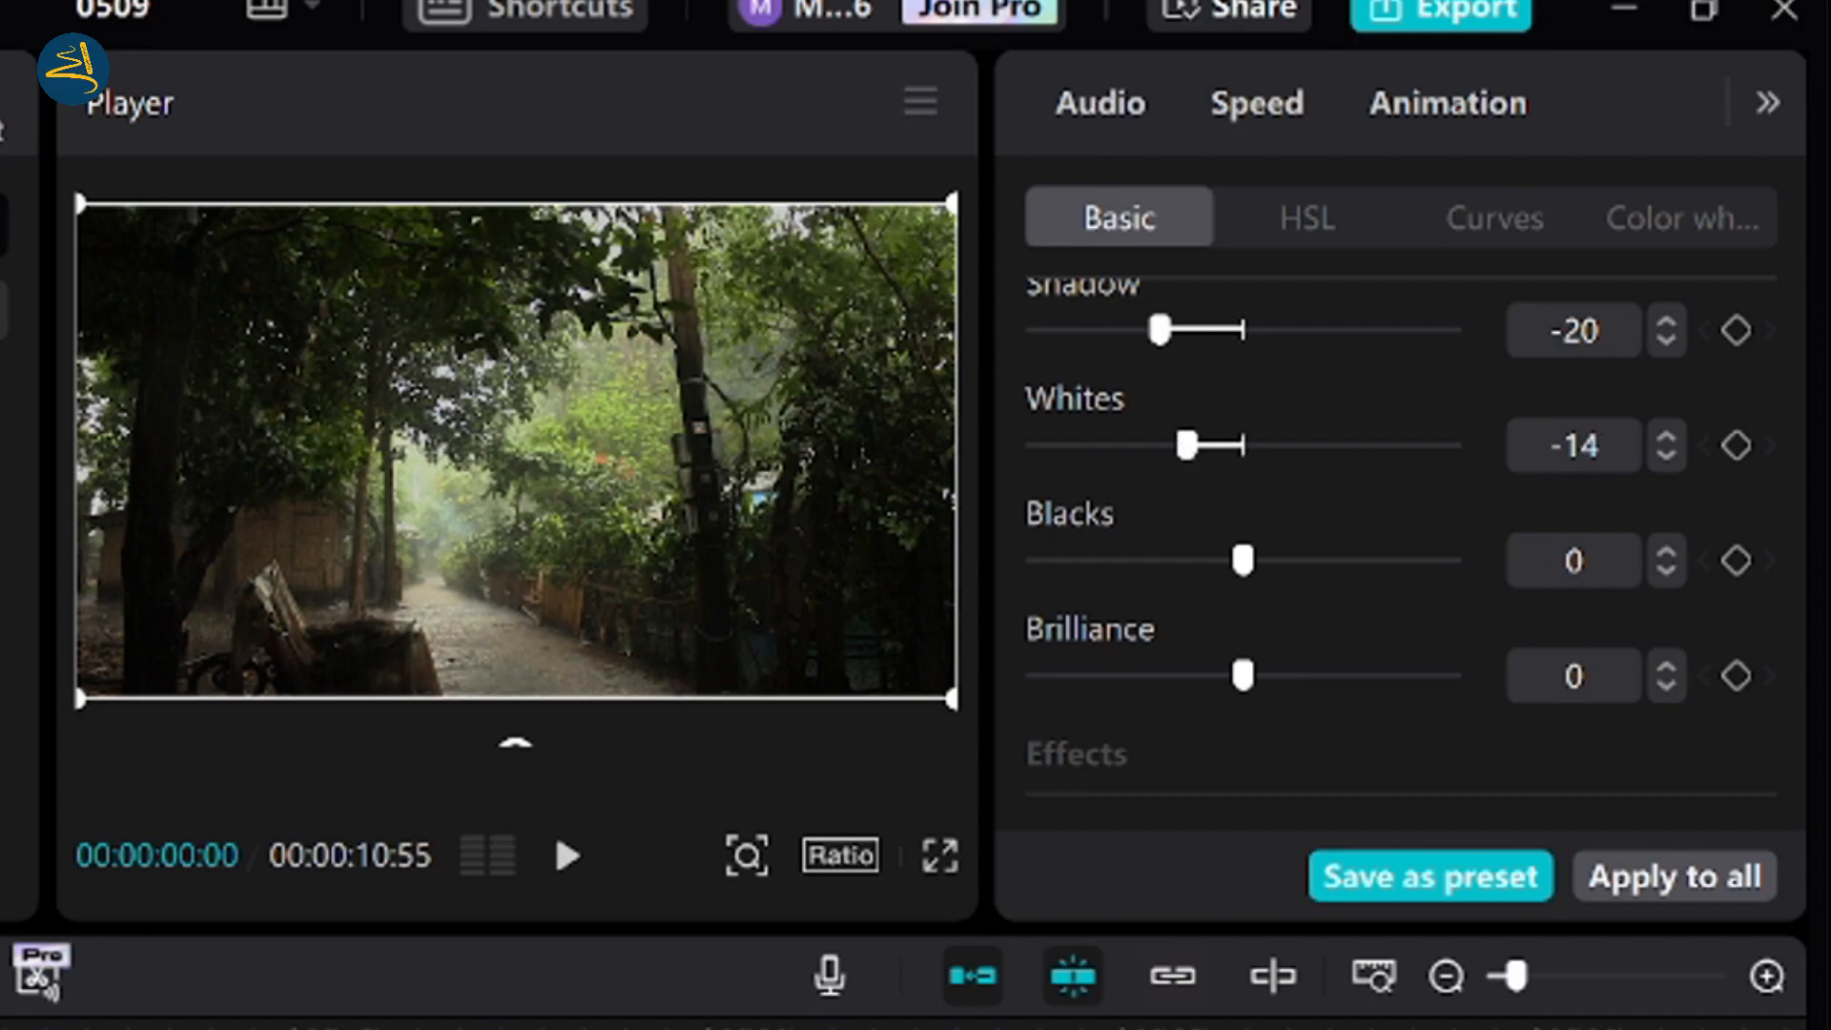
{"action": "left_click", "coordinate": [1668, 456]}
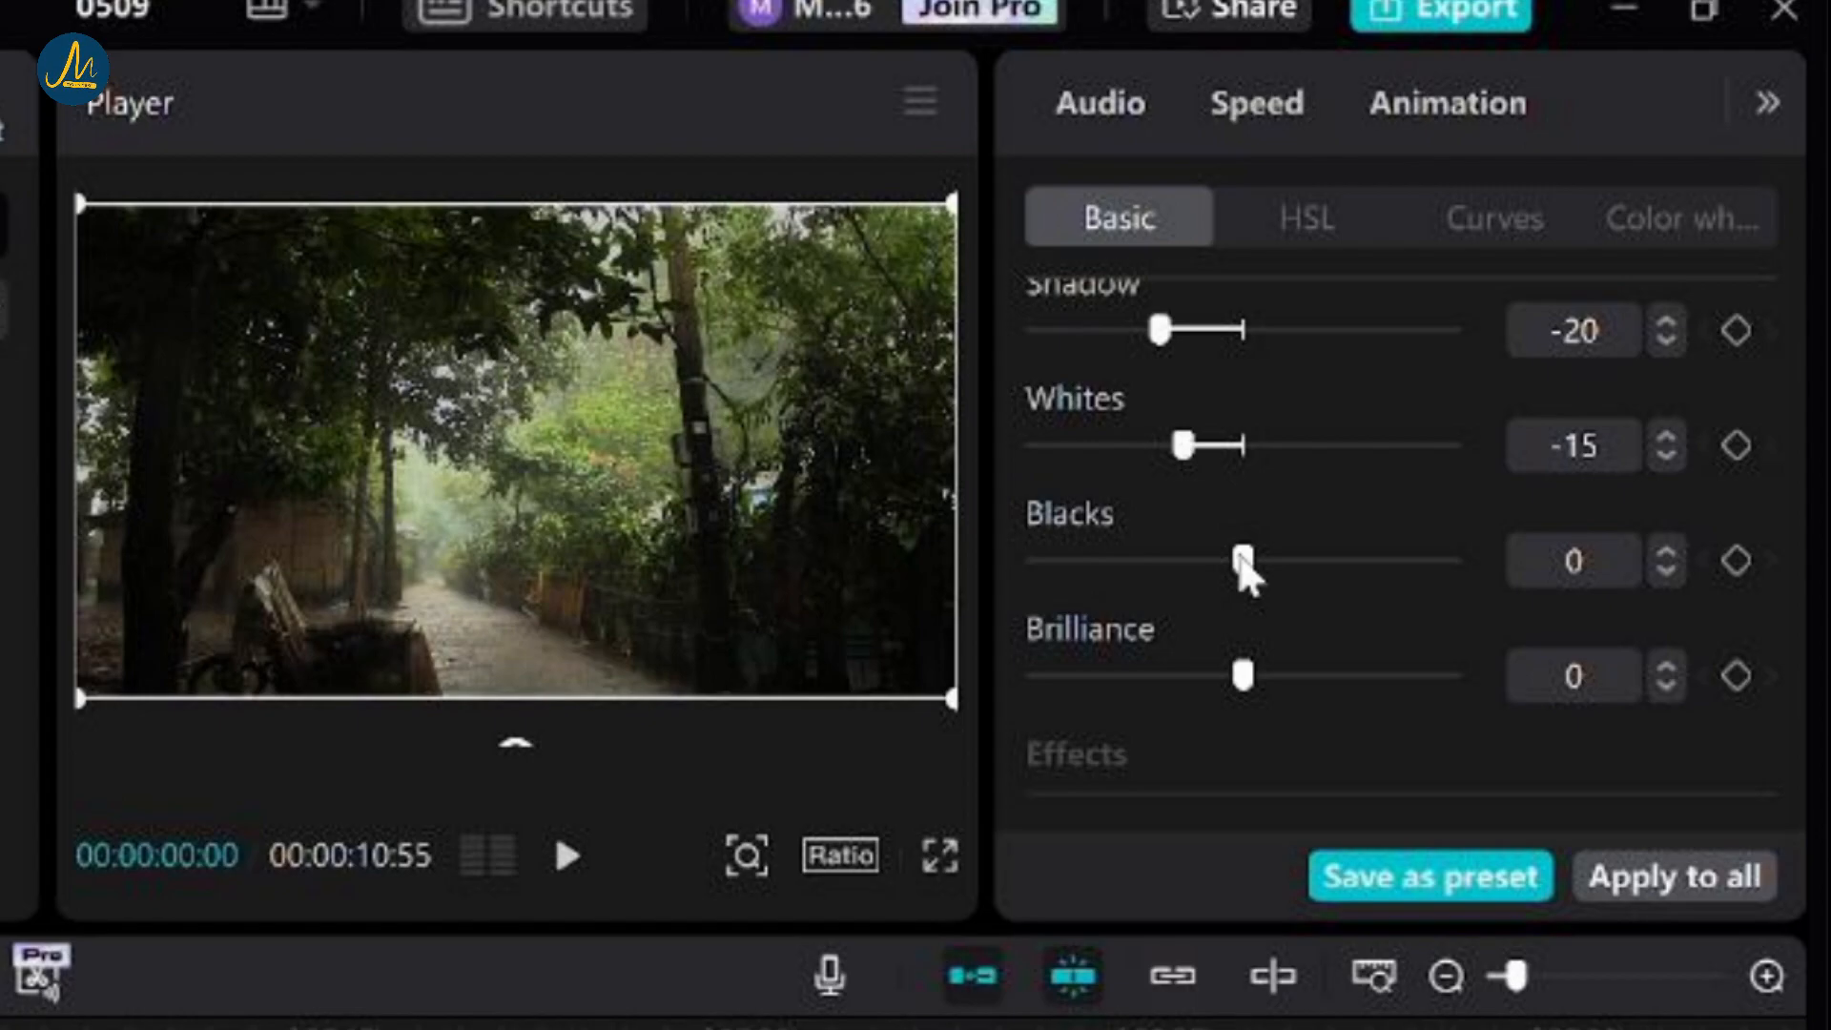
{"action": "mouse_move", "coordinate": [1242, 559]}
{"action": "left_mouse_down"}
{"action": "mouse_move", "coordinate": [1337, 561]}
{"action": "mouse_move", "coordinate": [1154, 578]}
{"action": "mouse_move", "coordinate": [1236, 575]}
{"action": "left_mouse_up"}
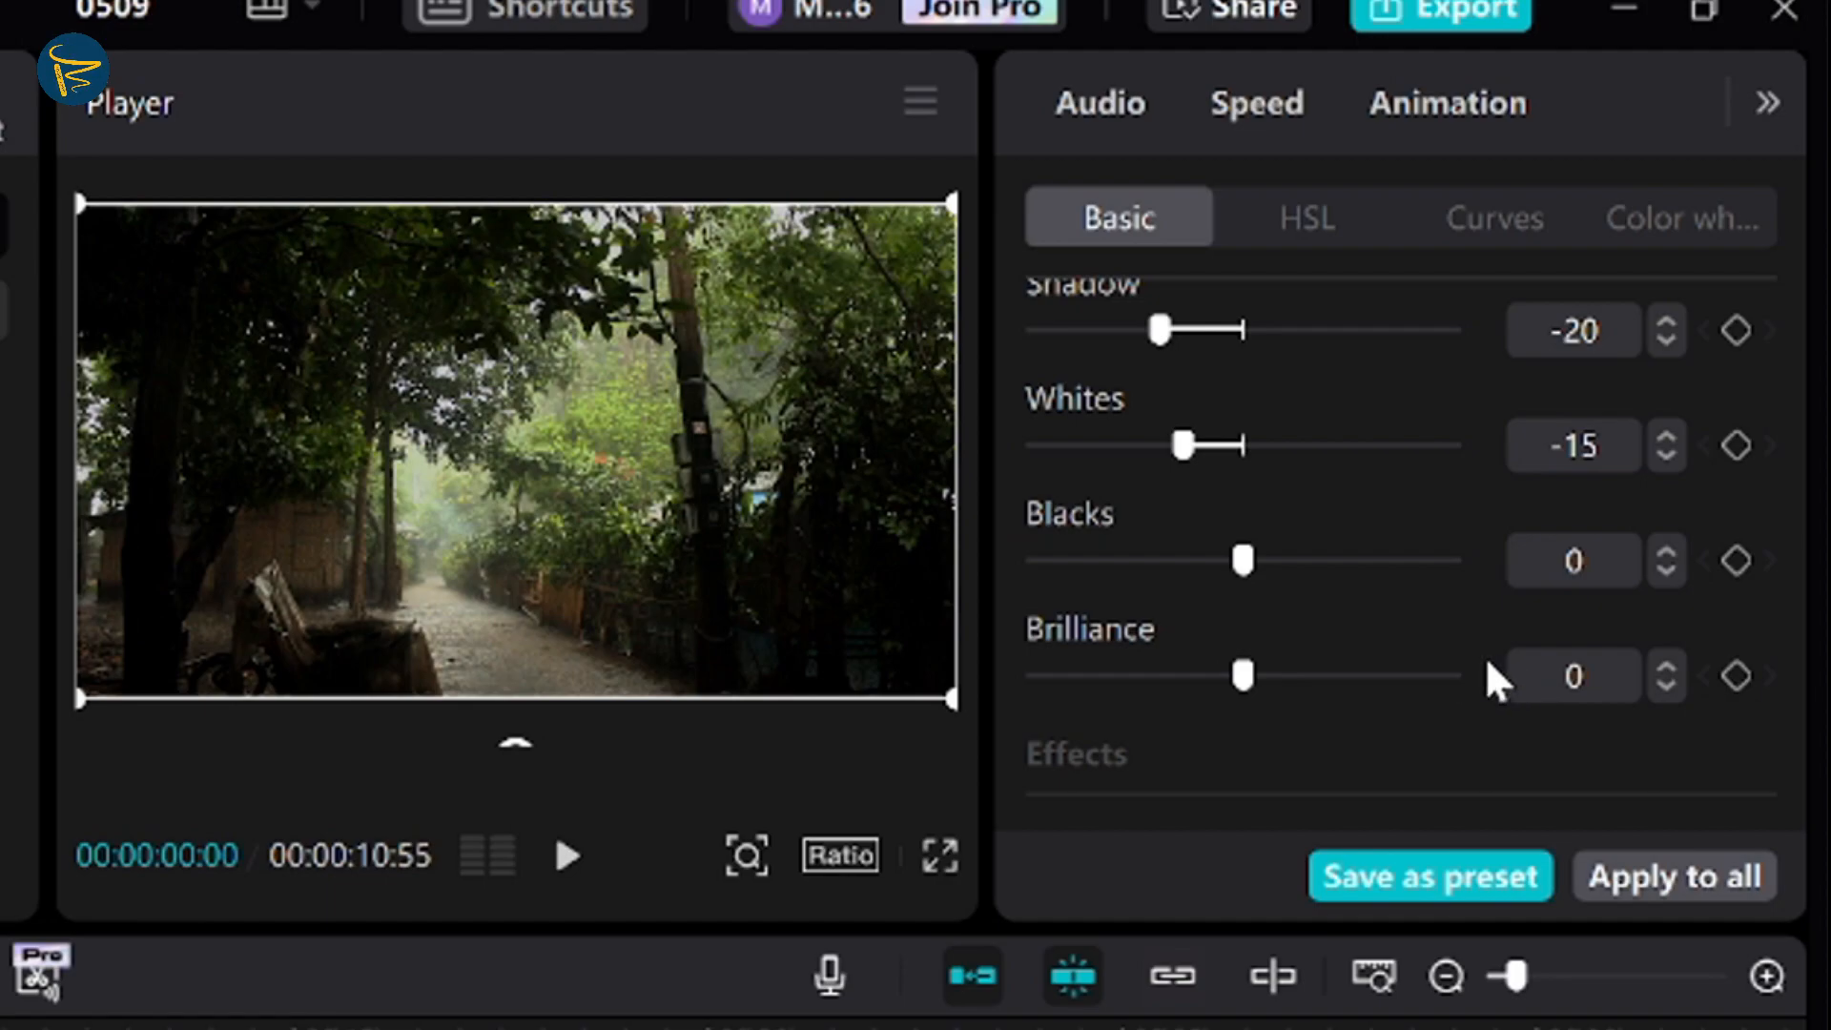
Set the clip's brilliance to -20.
{"action": "left_click_drag", "start_coordinate": [1221, 672], "coordinate": [1176, 680]}
{"action": "left_click", "coordinate": [1661, 680]}
{"action": "left_click", "coordinate": [1660, 680]}
{"action": "left_click", "coordinate": [1662, 681]}
{"action": "left_click", "coordinate": [1663, 681]}
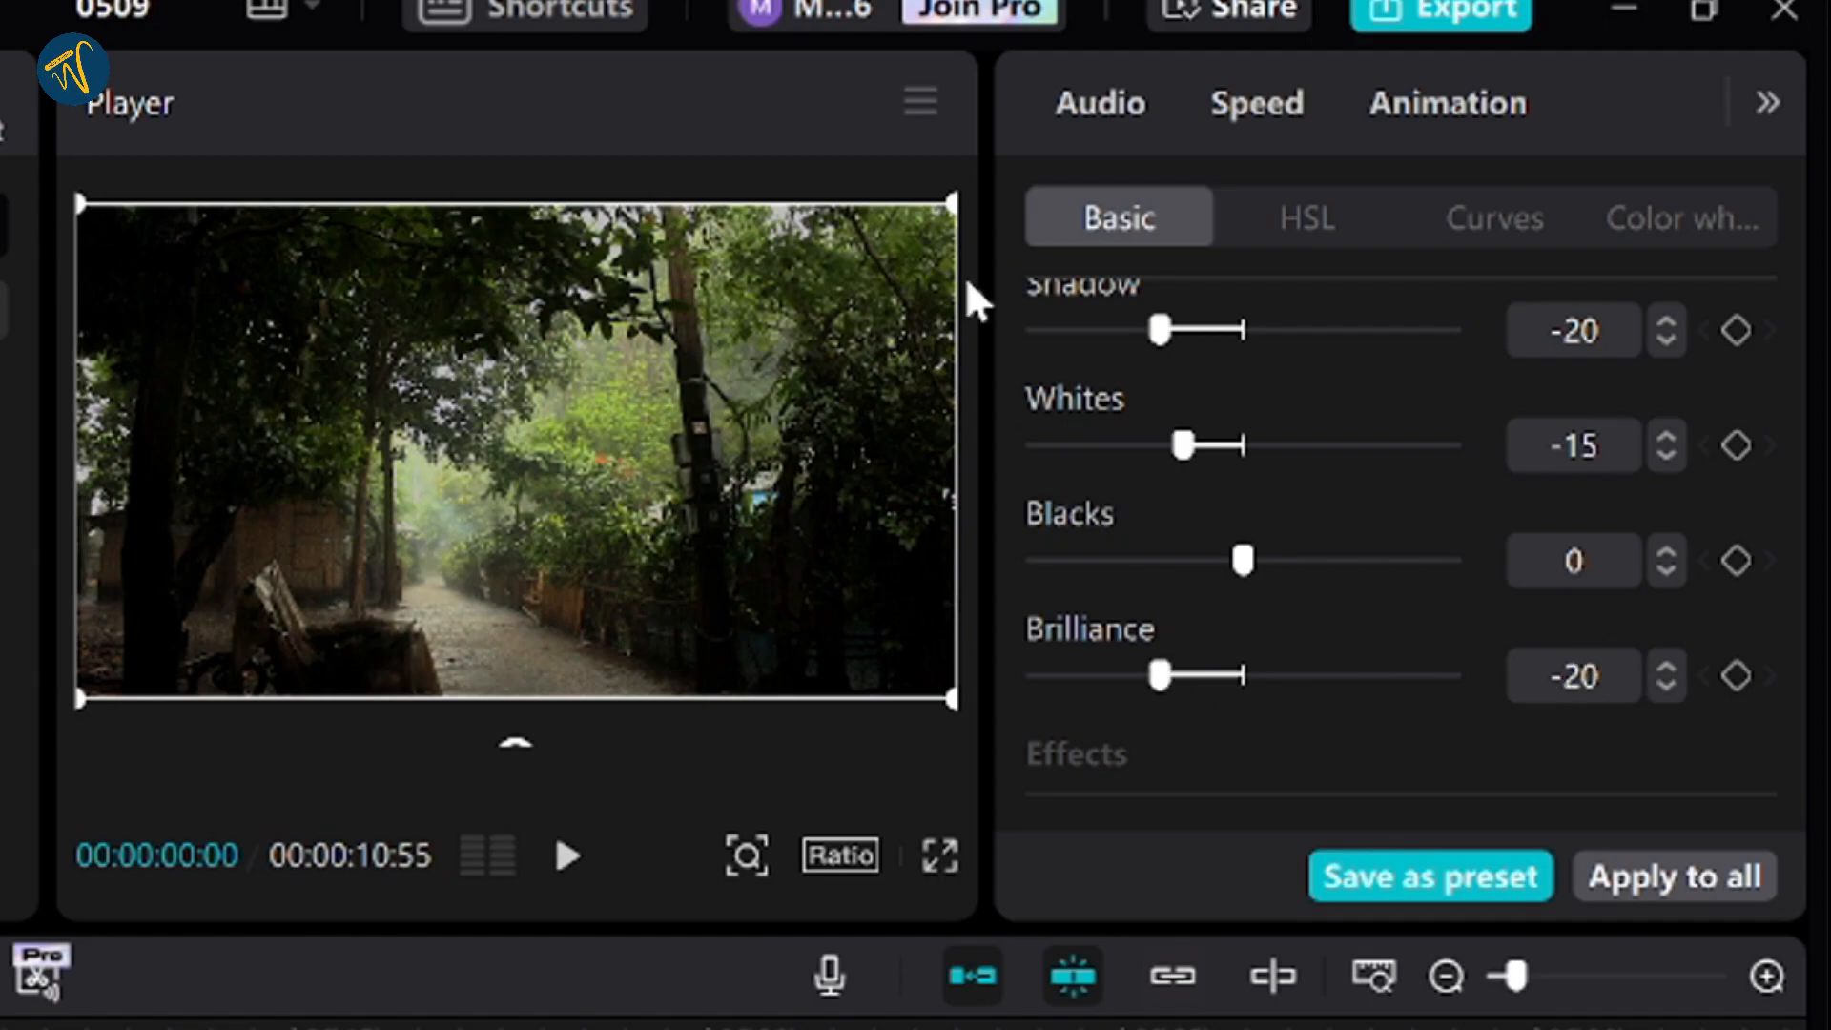
Set the clip's sharpen effect to 20.
{"action": "scroll", "coordinate": [1451, 520], "scroll_direction": "down", "scroll_amount": 4}
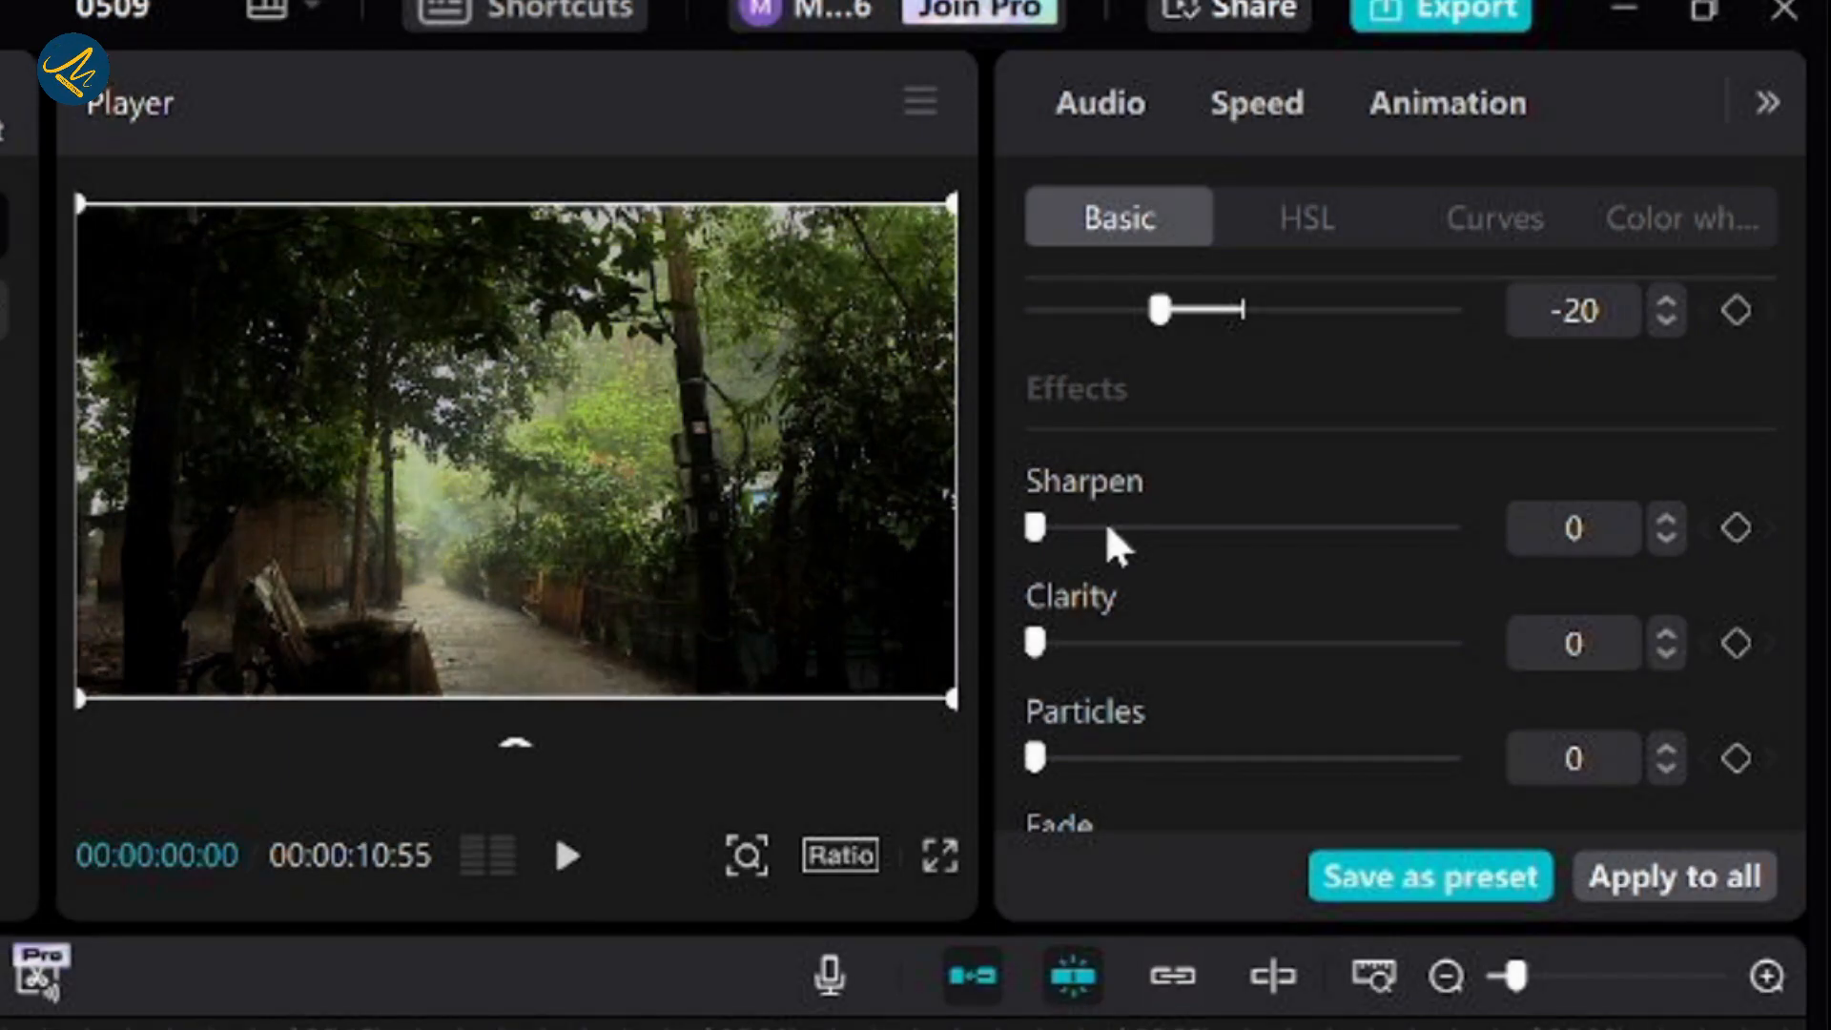
{"action": "left_click", "coordinate": [1108, 527]}
{"action": "left_click_drag", "start_coordinate": [1108, 530], "coordinate": [1118, 534]}
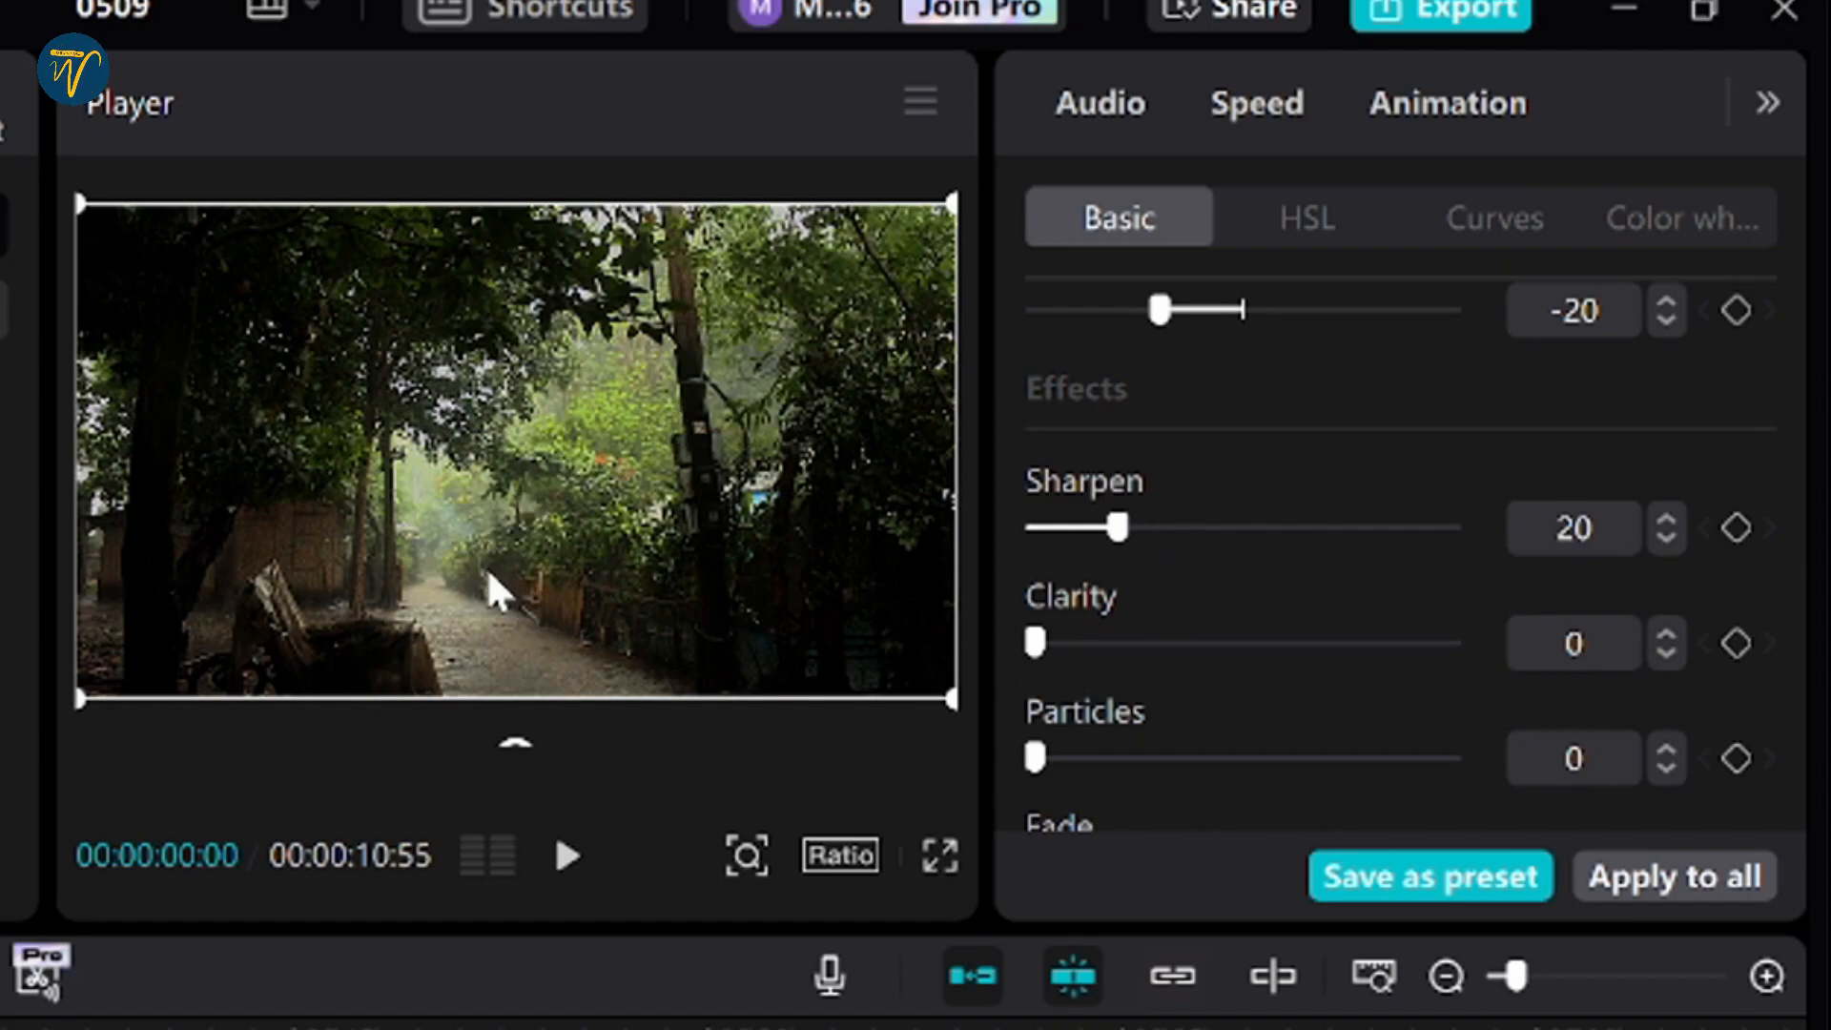
Try clarity at 76 and particles at 68 on the clip, test fade, and return all three to 0.
{"action": "left_click_drag", "start_coordinate": [1057, 644], "coordinate": [1349, 643]}
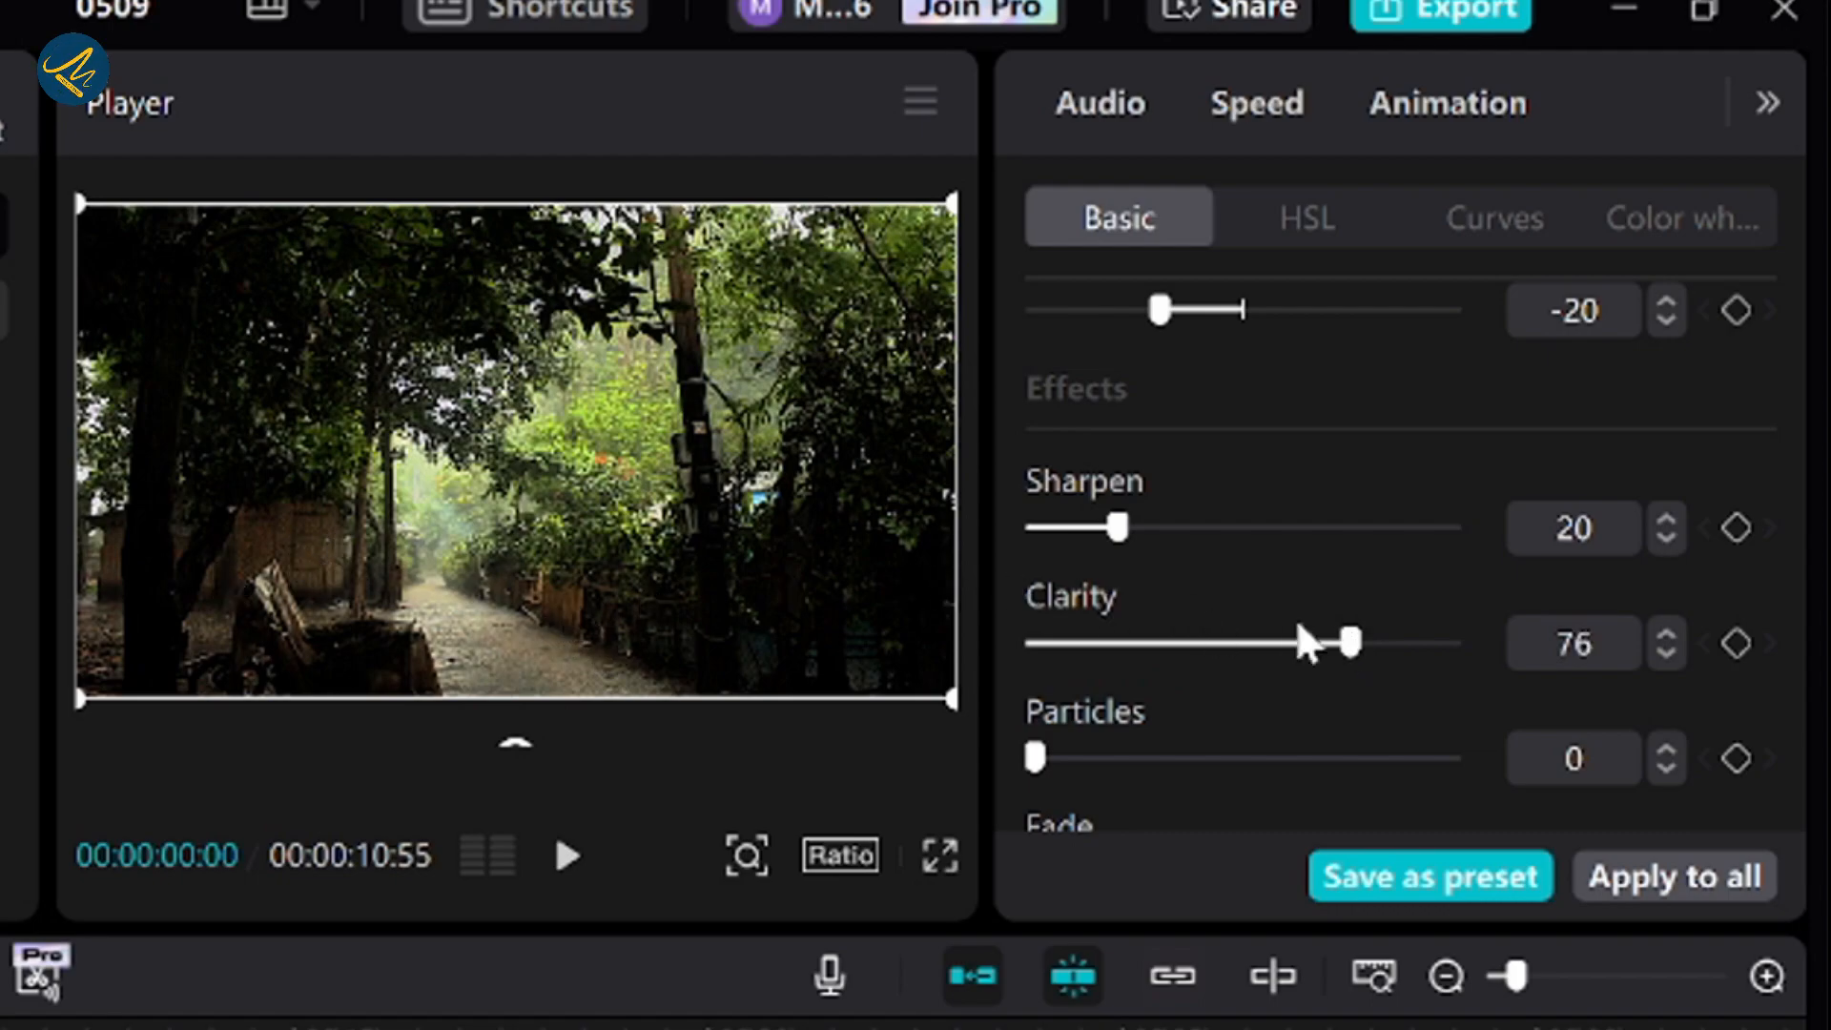
{"action": "left_click_drag", "start_coordinate": [1350, 642], "coordinate": [1017, 666]}
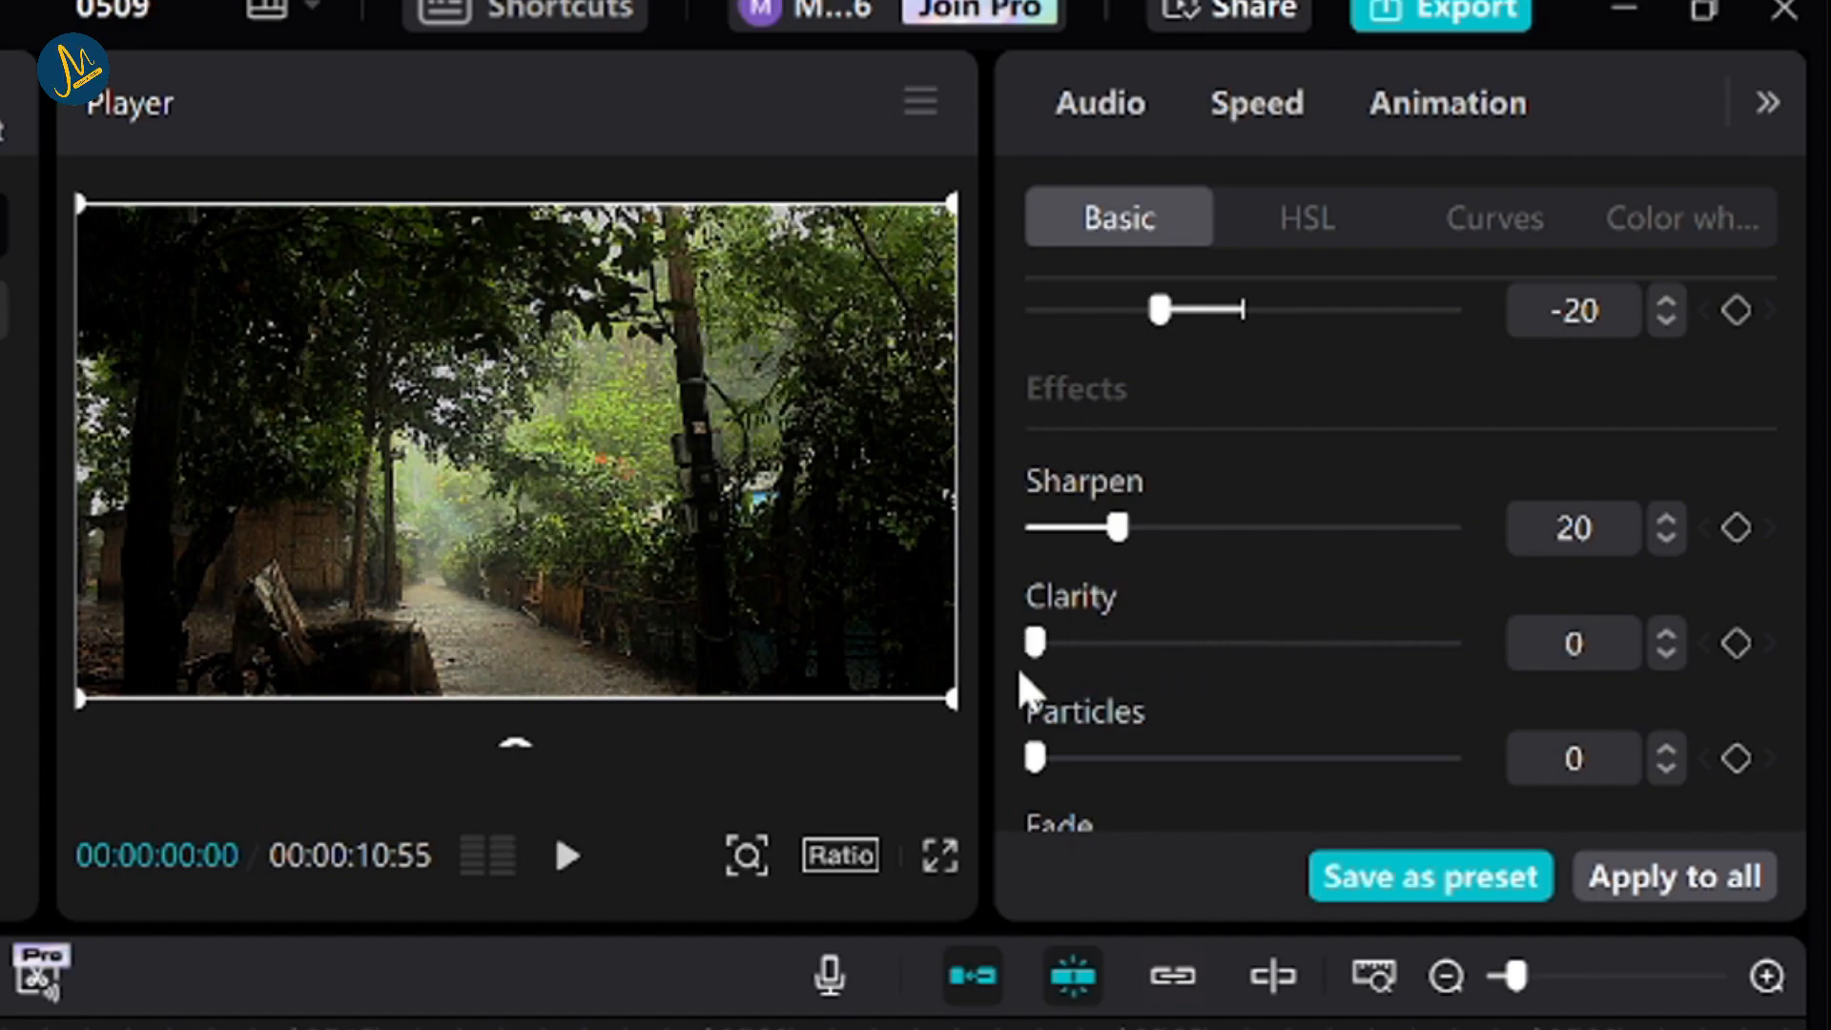
{"action": "scroll", "coordinate": [1219, 540], "scroll_direction": "down", "scroll_amount": 2}
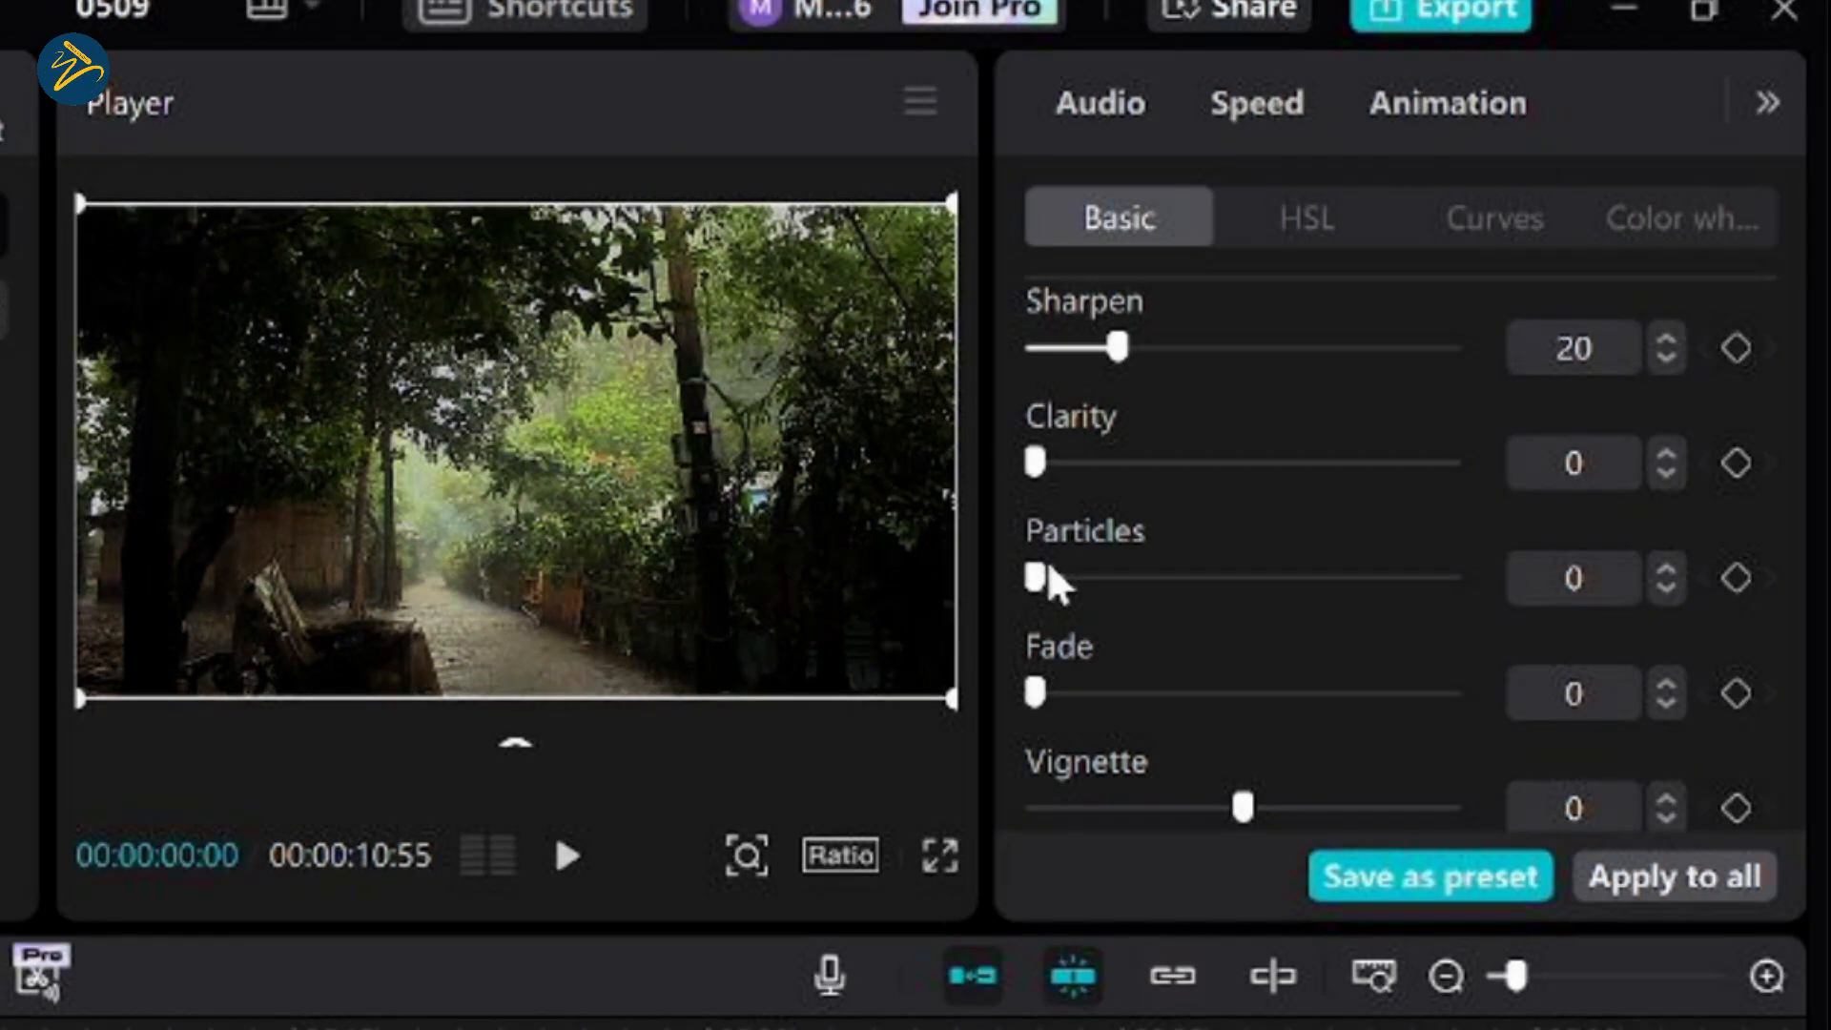
{"action": "left_click_drag", "start_coordinate": [1049, 570], "coordinate": [1269, 516]}
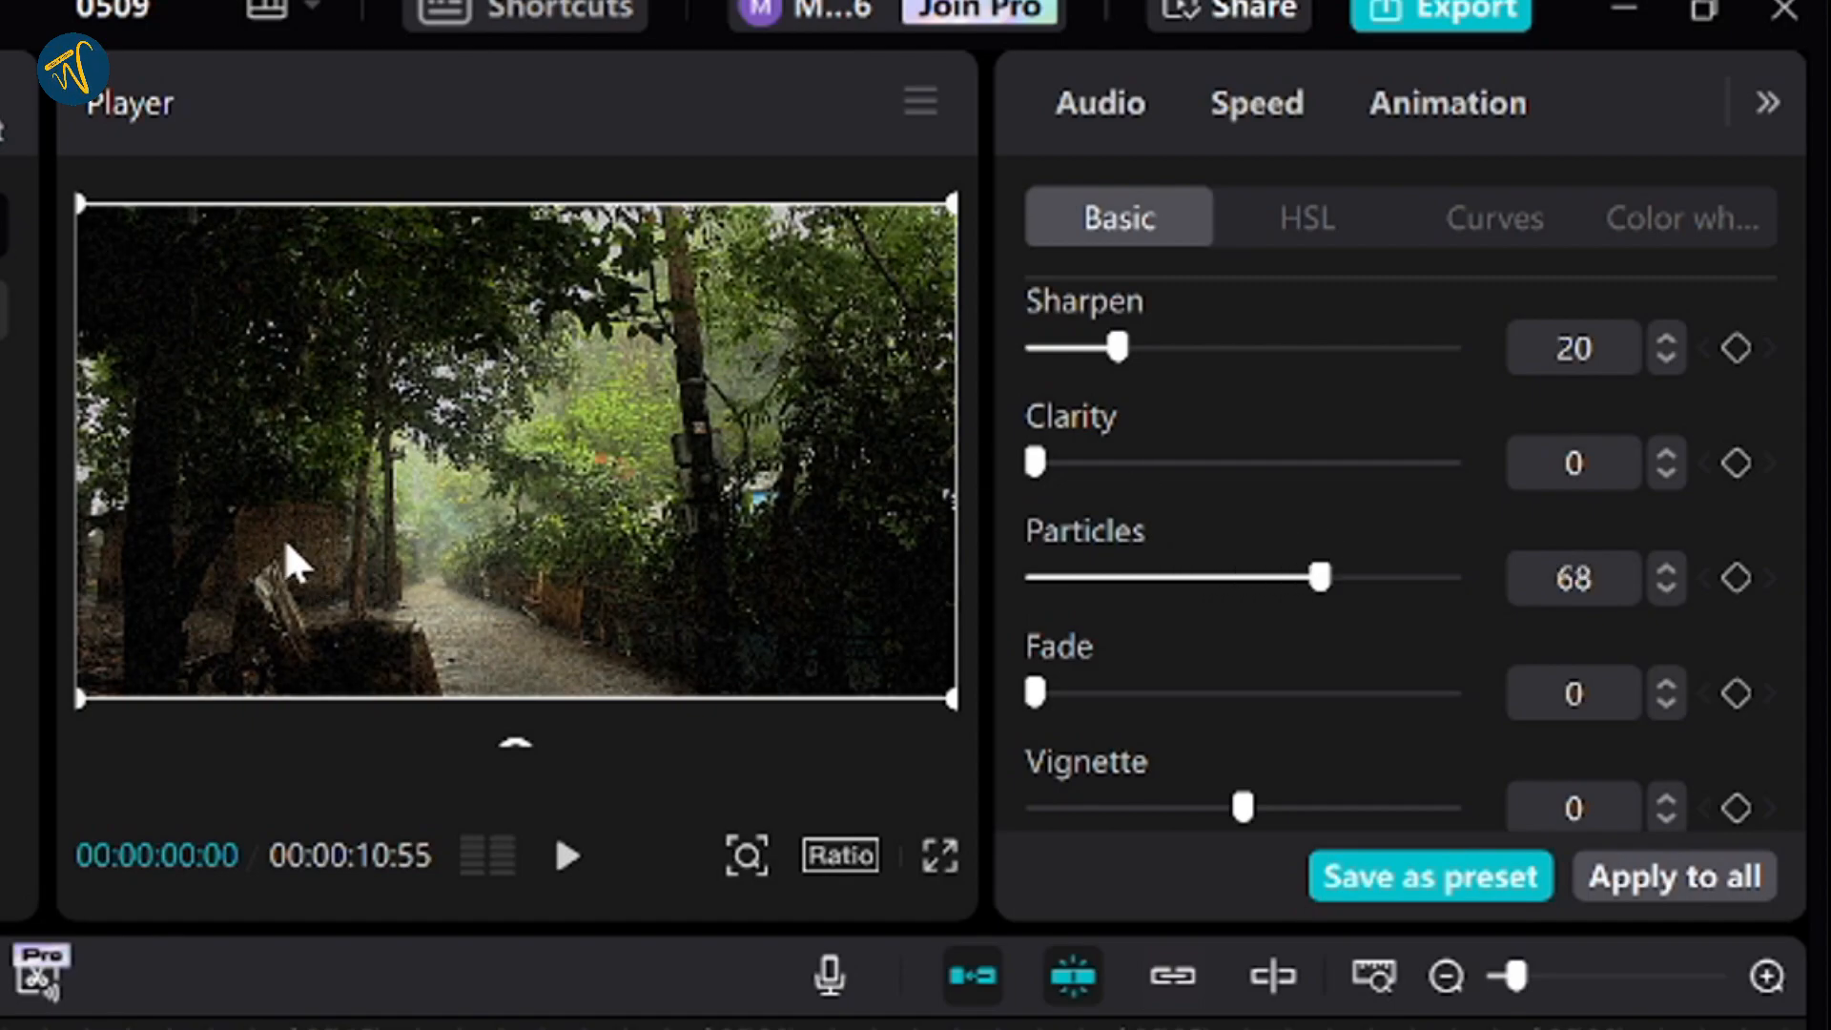
{"action": "left_click_drag", "start_coordinate": [1271, 512], "coordinate": [961, 603]}
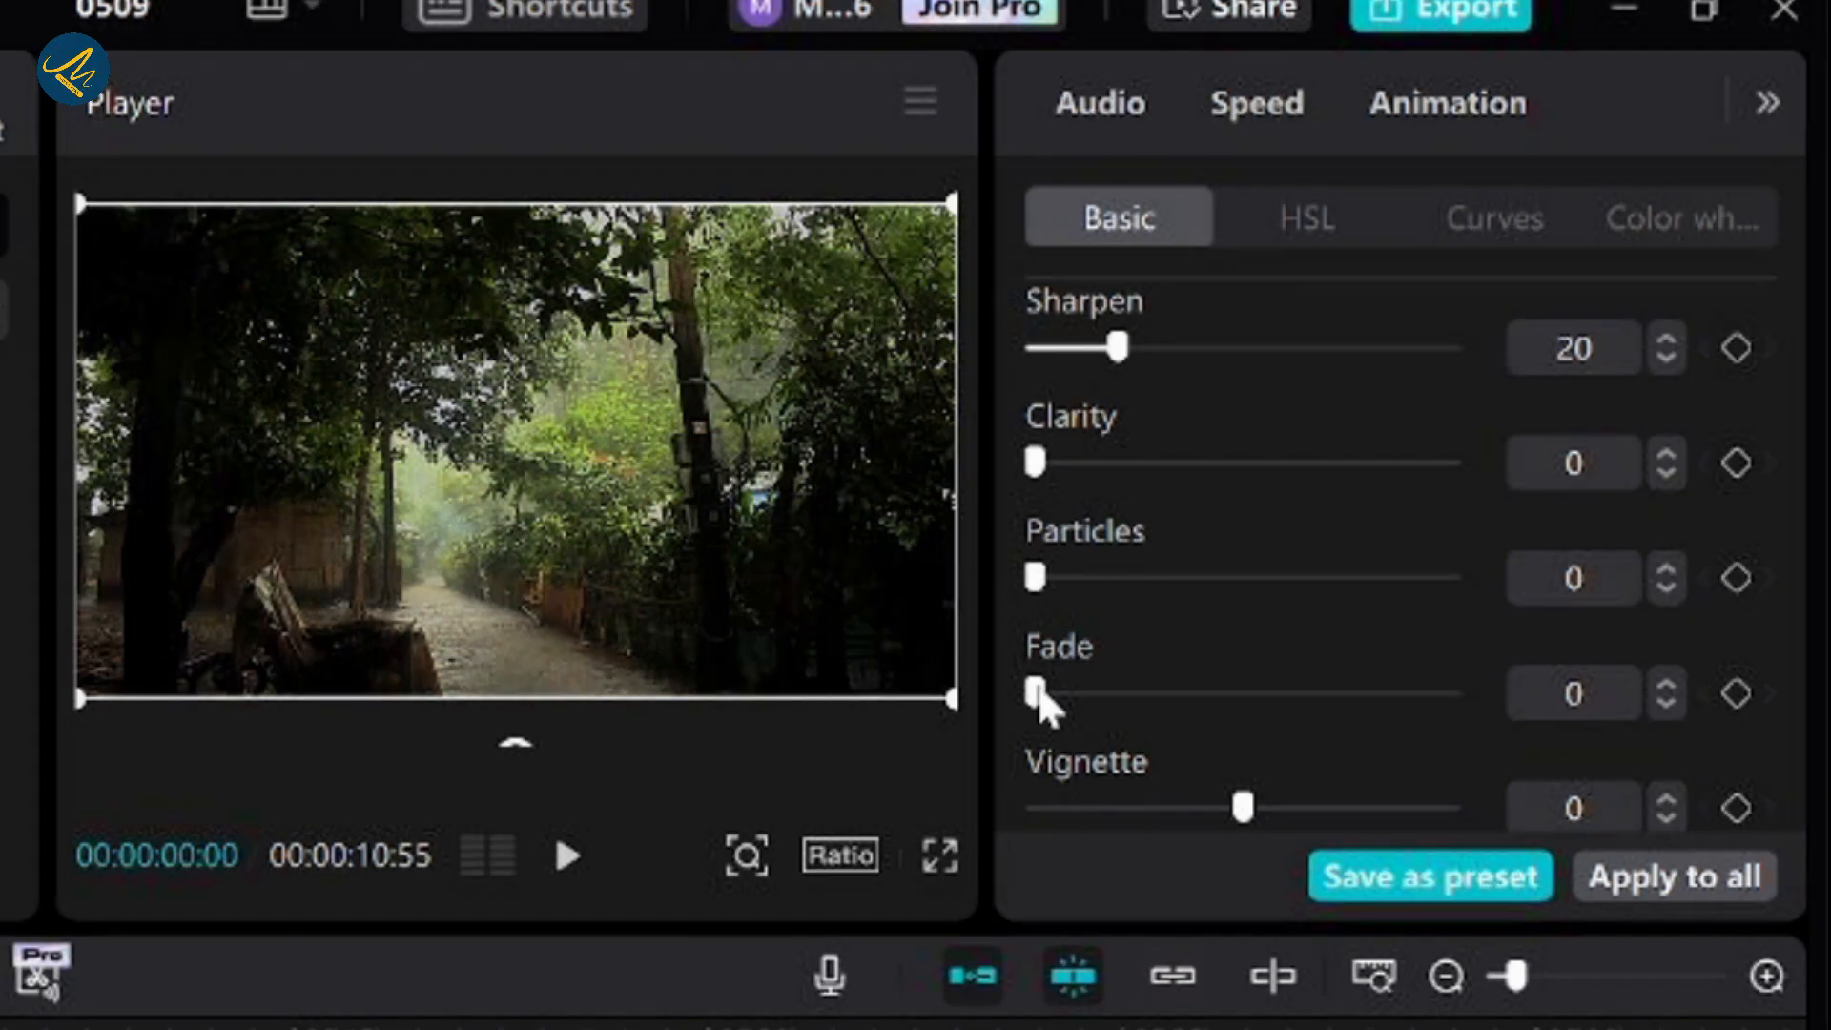
{"action": "mouse_move", "coordinate": [1044, 691]}
{"action": "left_mouse_down"}
{"action": "mouse_move", "coordinate": [1256, 694]}
{"action": "mouse_move", "coordinate": [1036, 696]}
{"action": "left_mouse_up"}
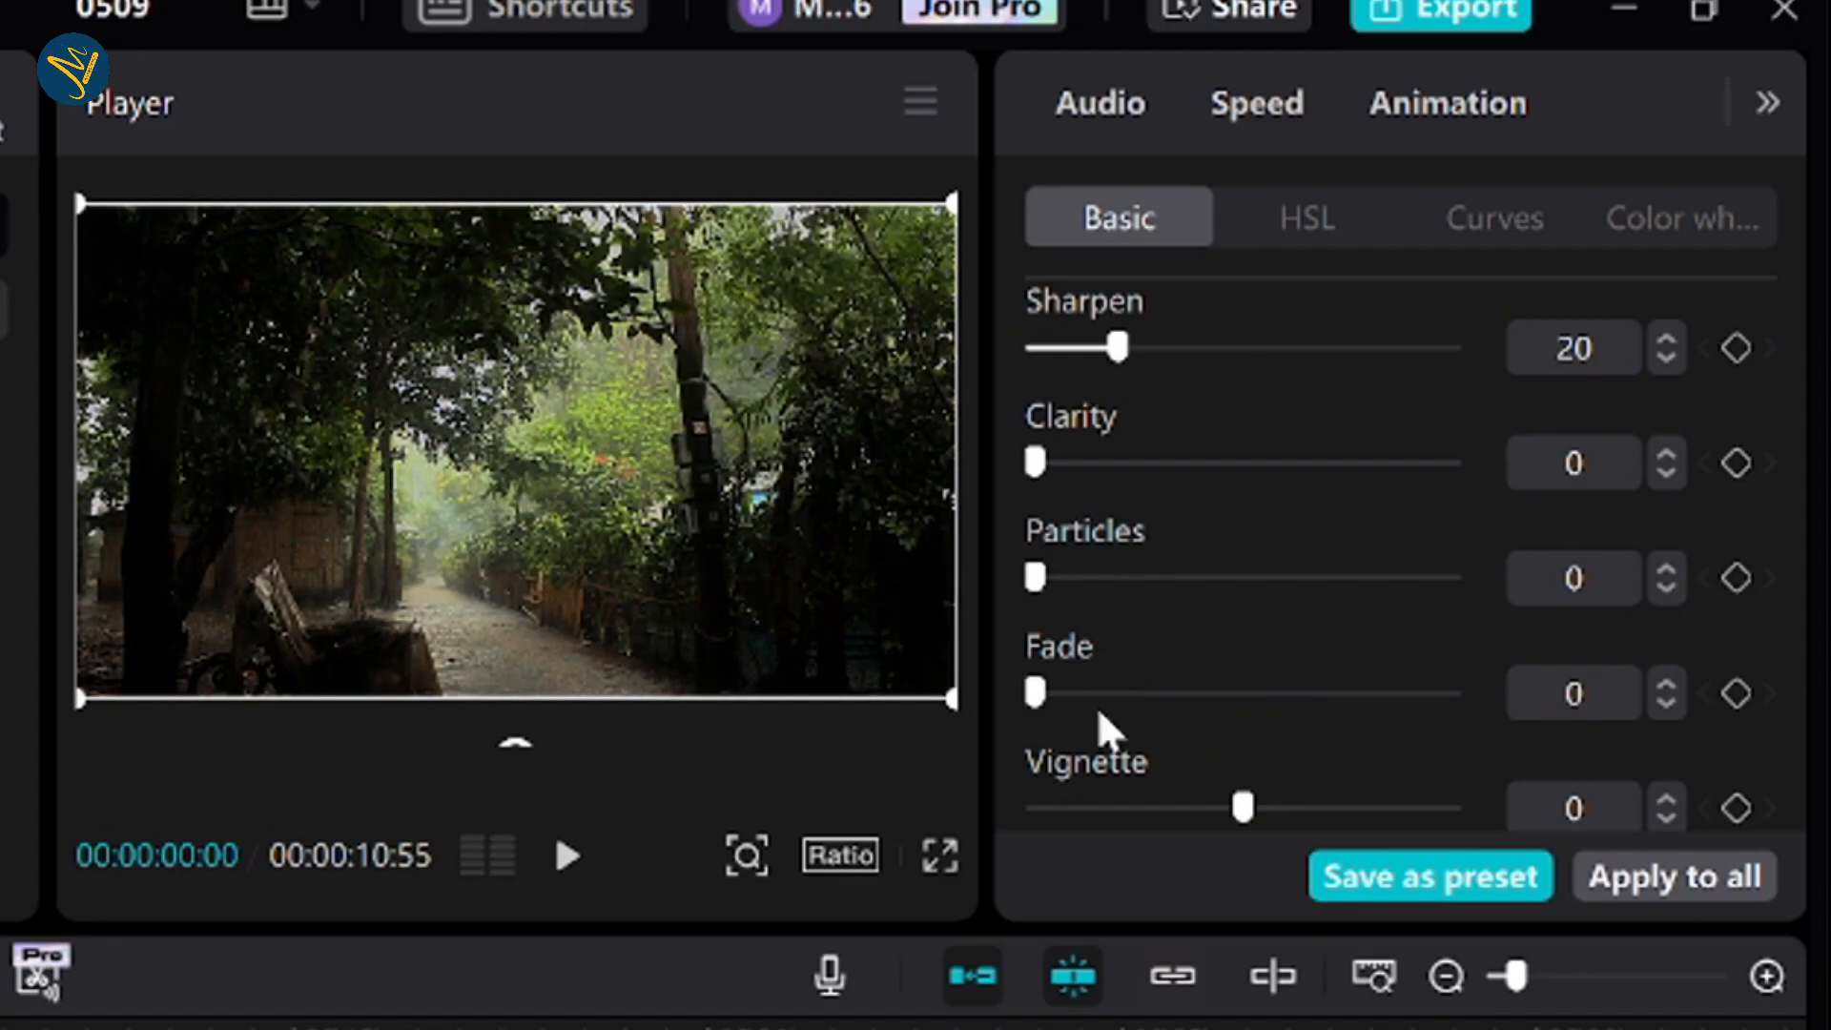
{"action": "scroll", "coordinate": [1265, 730], "scroll_direction": "down", "scroll_amount": 1}
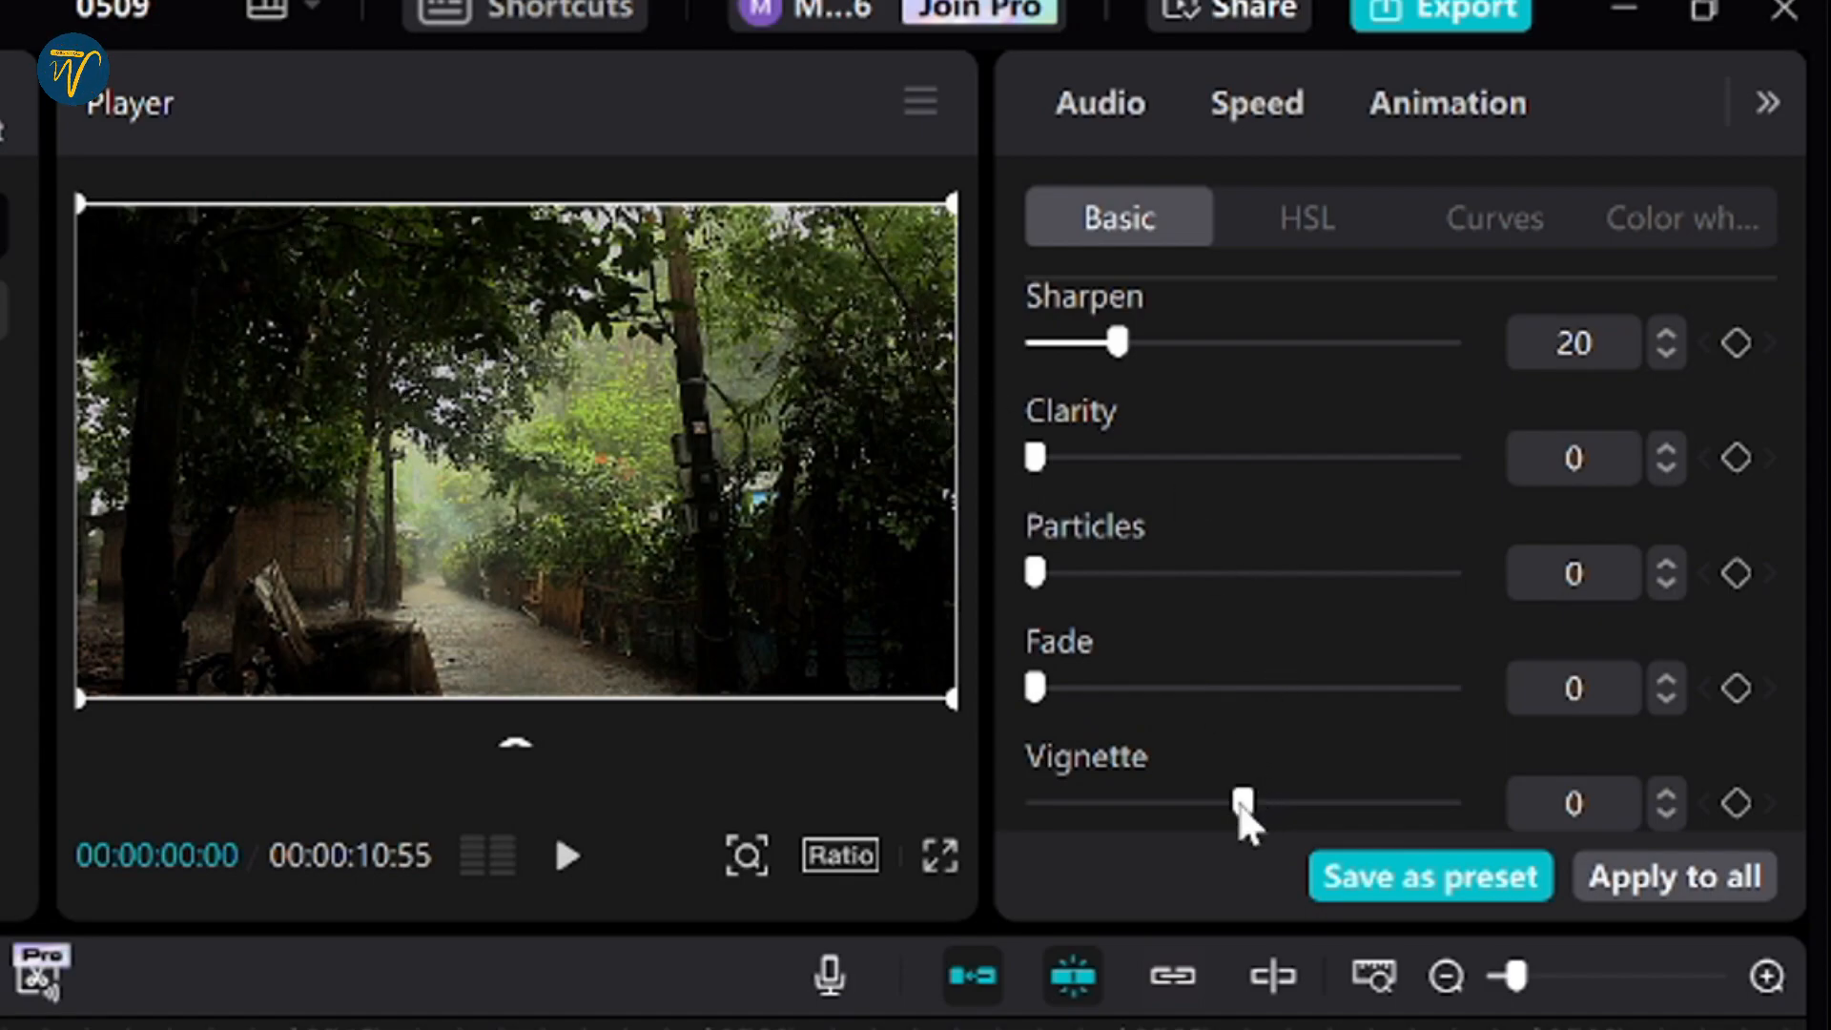
Set the forest path clip's vignette to 15.
{"action": "left_click_drag", "start_coordinate": [1236, 806], "coordinate": [1316, 811]}
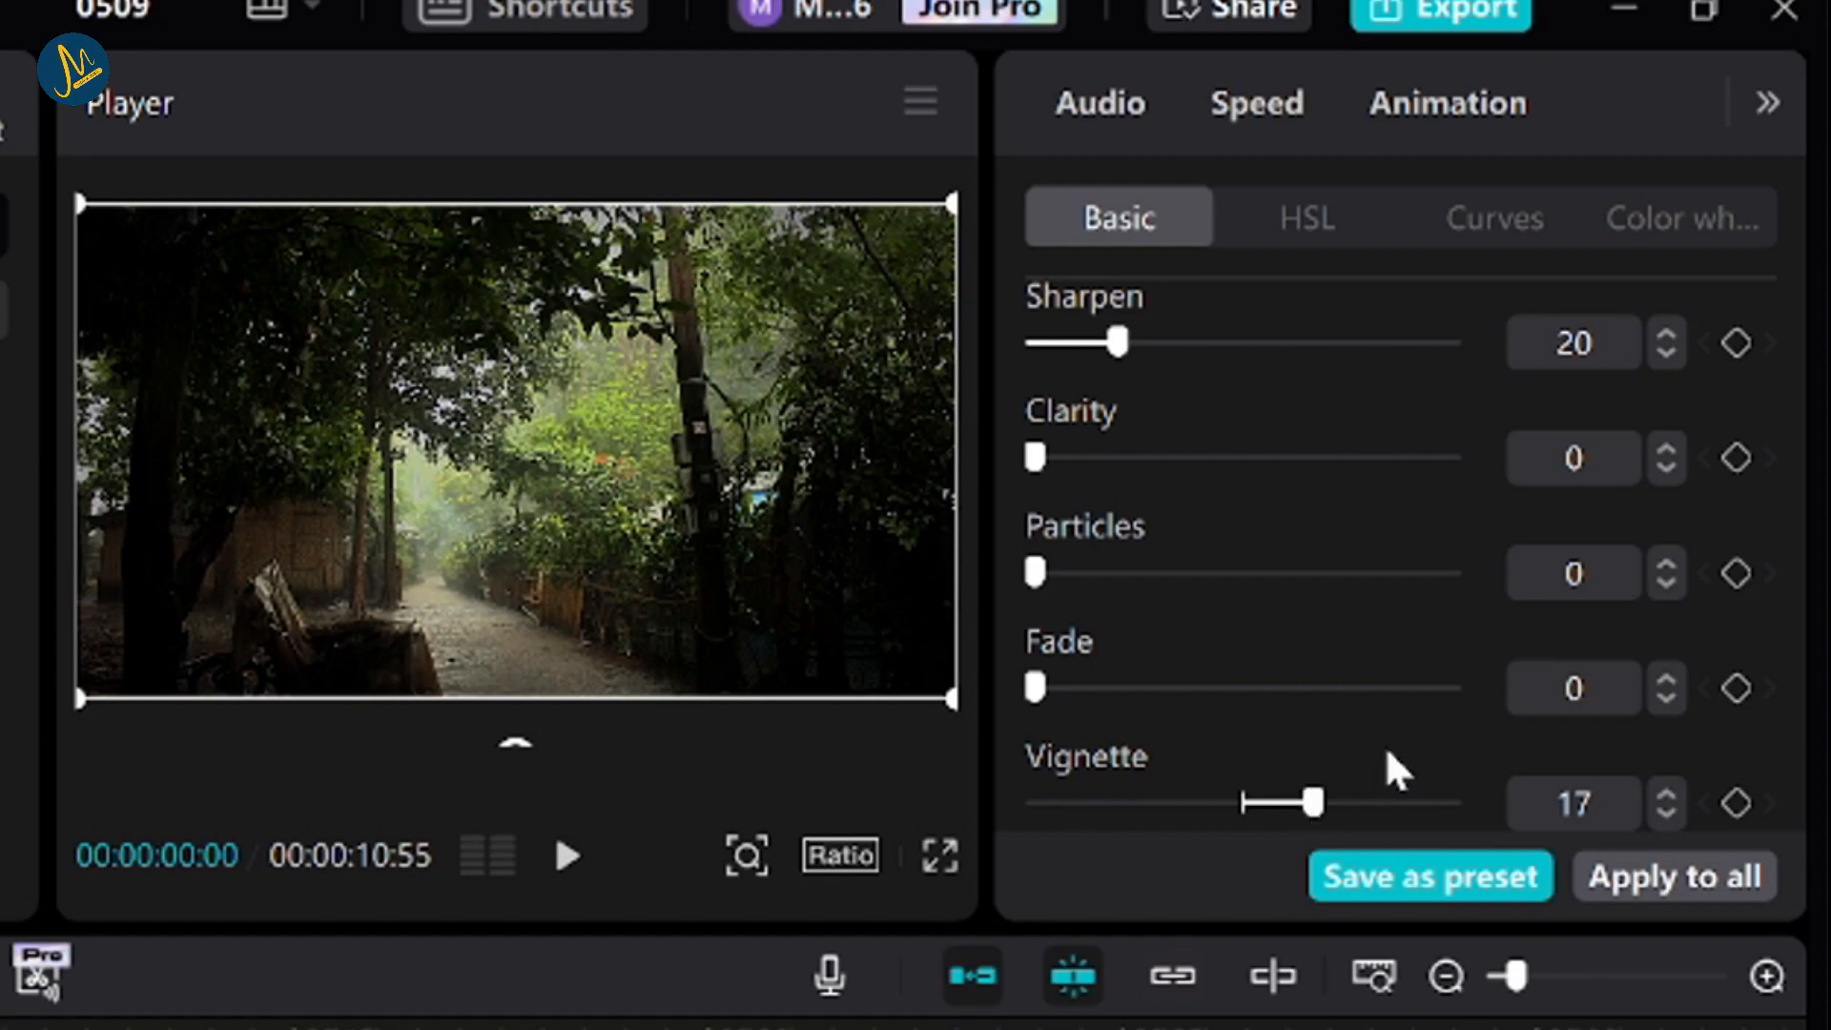
{"action": "left_click", "coordinate": [1668, 811]}
{"action": "left_click", "coordinate": [1667, 811]}
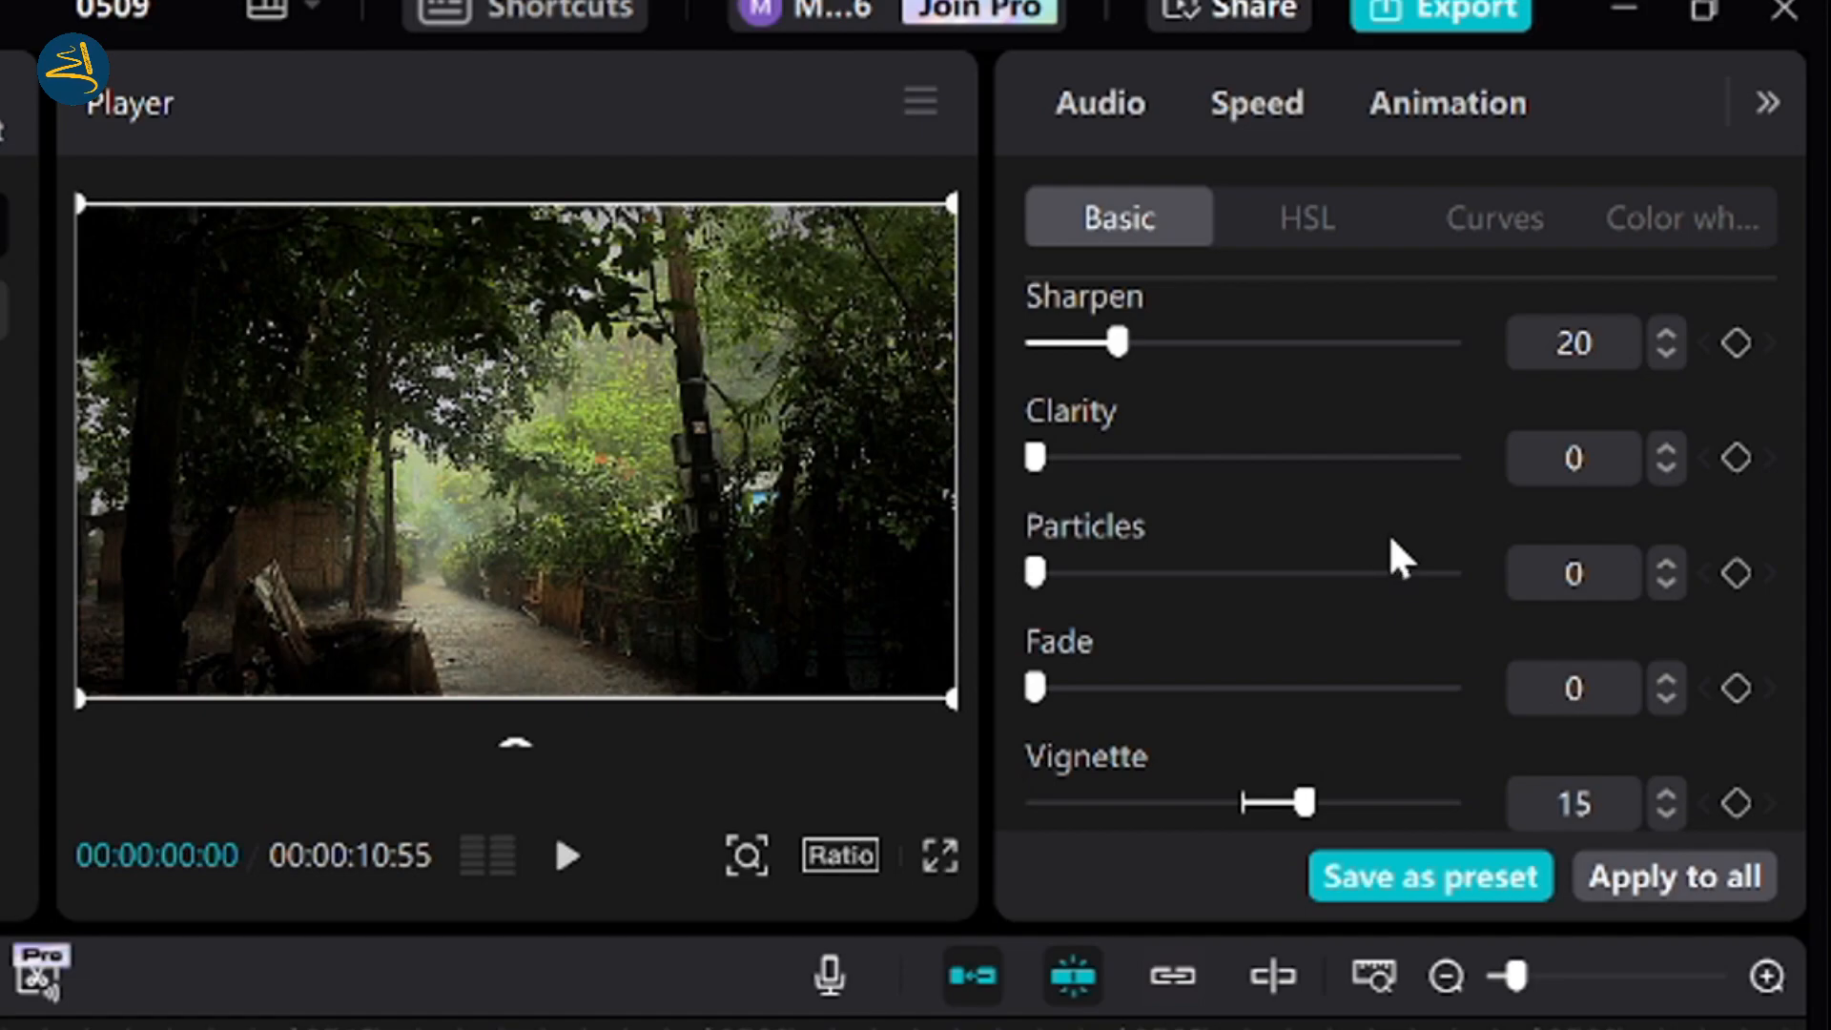
Review the forest path clip's basic adjustments, from the effect settings back up to auto adjust.
{"action": "scroll", "coordinate": [1363, 553], "scroll_direction": "up", "scroll_amount": 6}
{"action": "scroll", "coordinate": [1409, 582], "scroll_direction": "down", "scroll_amount": 6}
{"action": "scroll", "coordinate": [1406, 558], "scroll_direction": "up", "scroll_amount": 10}
{"action": "scroll", "coordinate": [1400, 572], "scroll_direction": "up", "scroll_amount": 6}
{"action": "scroll", "coordinate": [1391, 658], "scroll_direction": "down", "scroll_amount": 3}
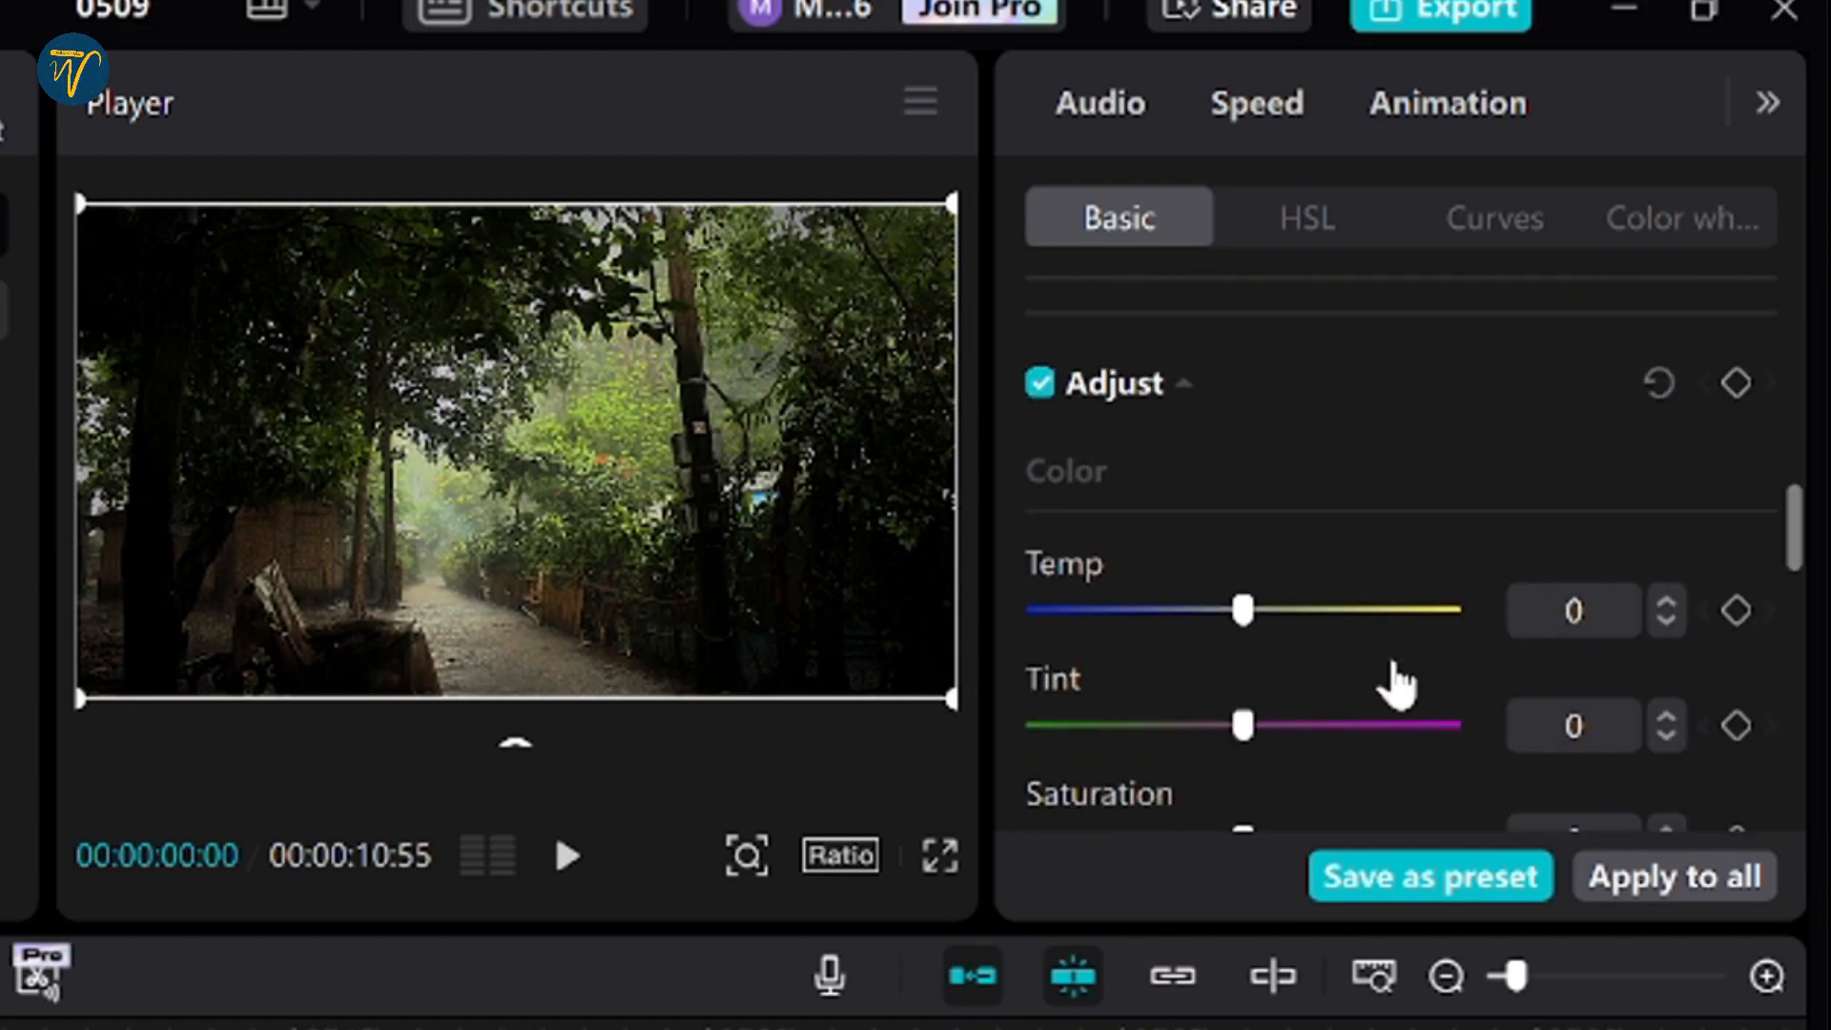
{"action": "scroll", "coordinate": [1412, 658], "scroll_direction": "up", "scroll_amount": 6}
{"action": "scroll", "coordinate": [1412, 639], "scroll_direction": "up", "scroll_amount": 5}
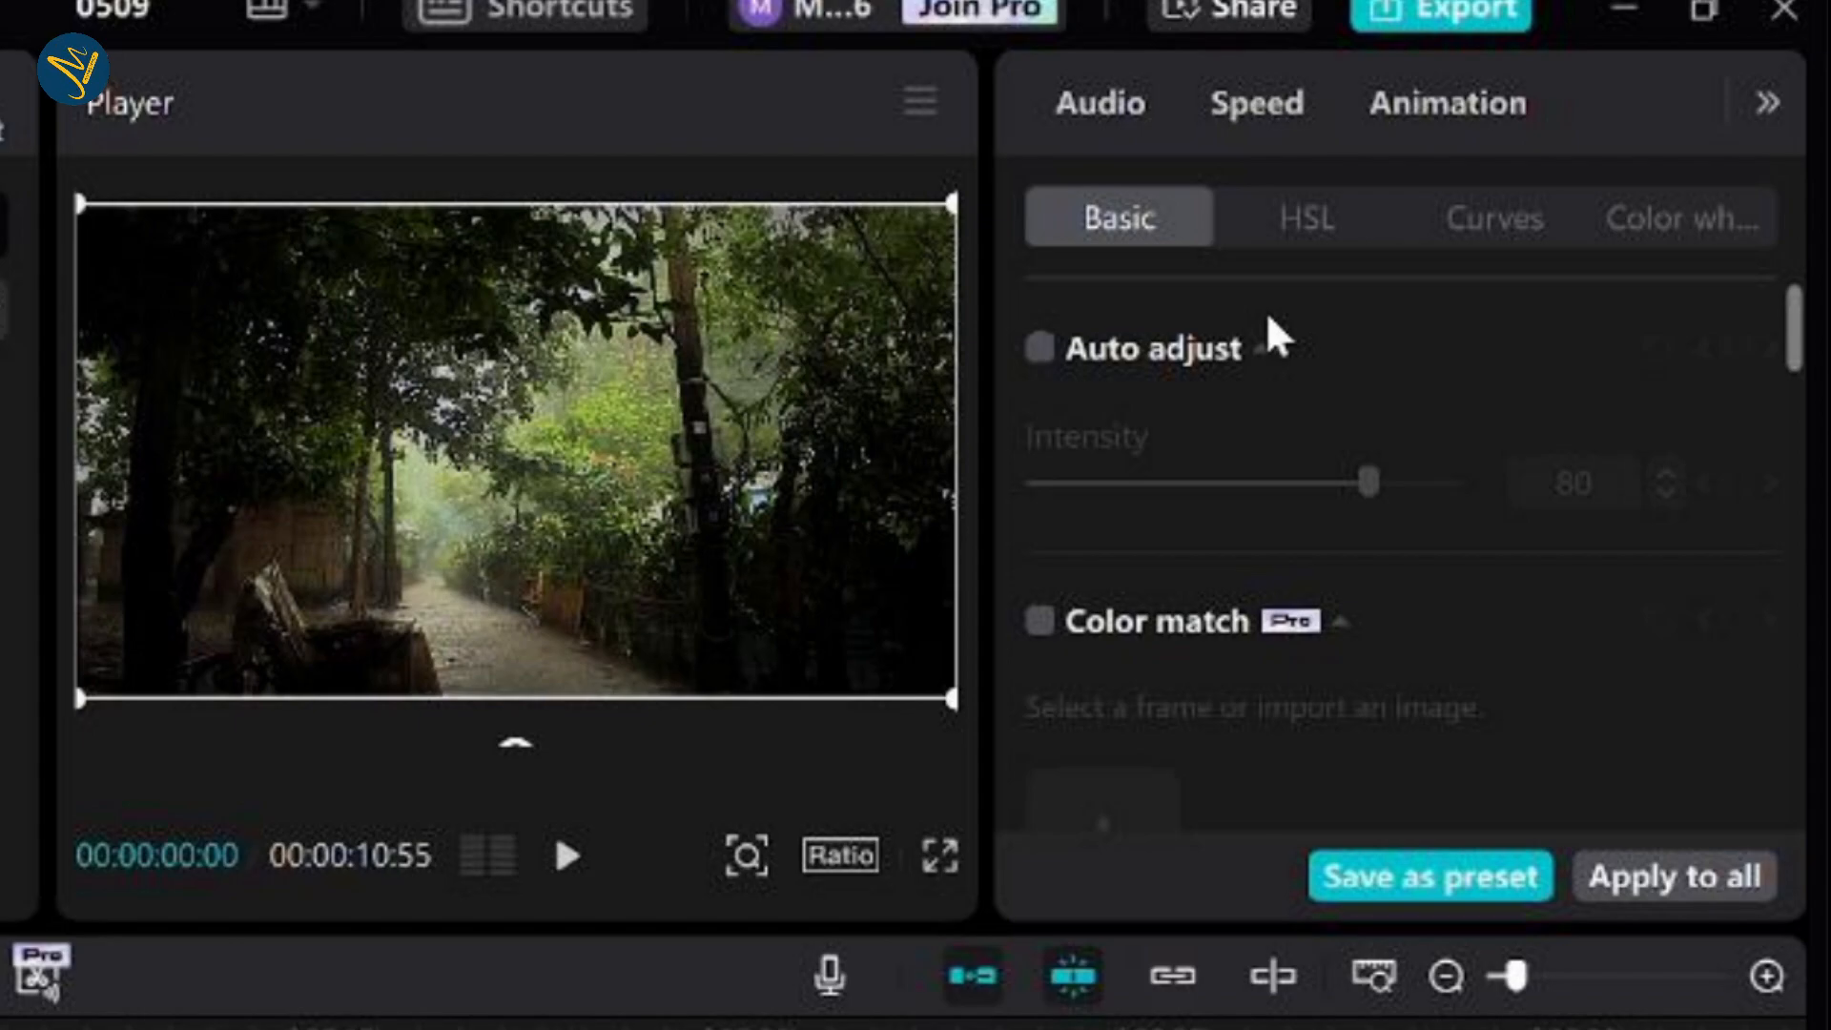
Open the clip's HSL adjustments and look through all the color channels from red to magenta, ending on red.
{"action": "left_click", "coordinate": [1299, 220]}
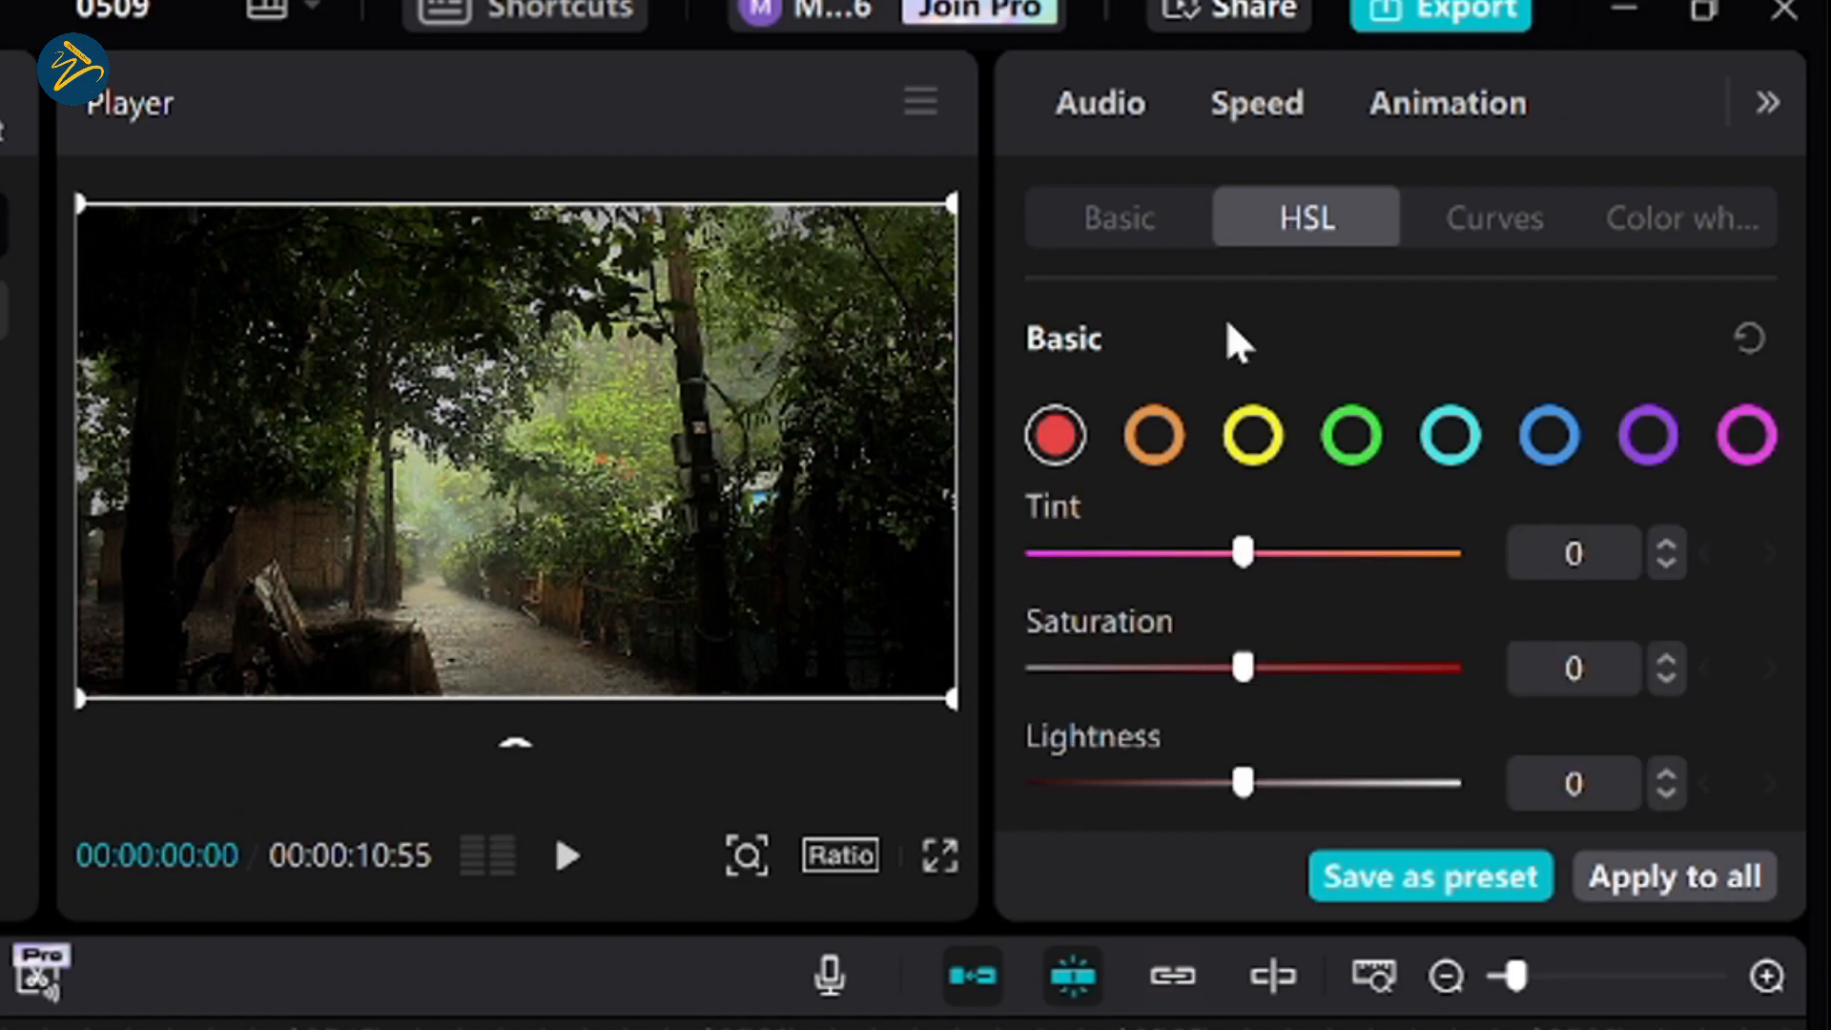
{"action": "left_click", "coordinate": [1150, 436]}
{"action": "left_click", "coordinate": [1252, 439]}
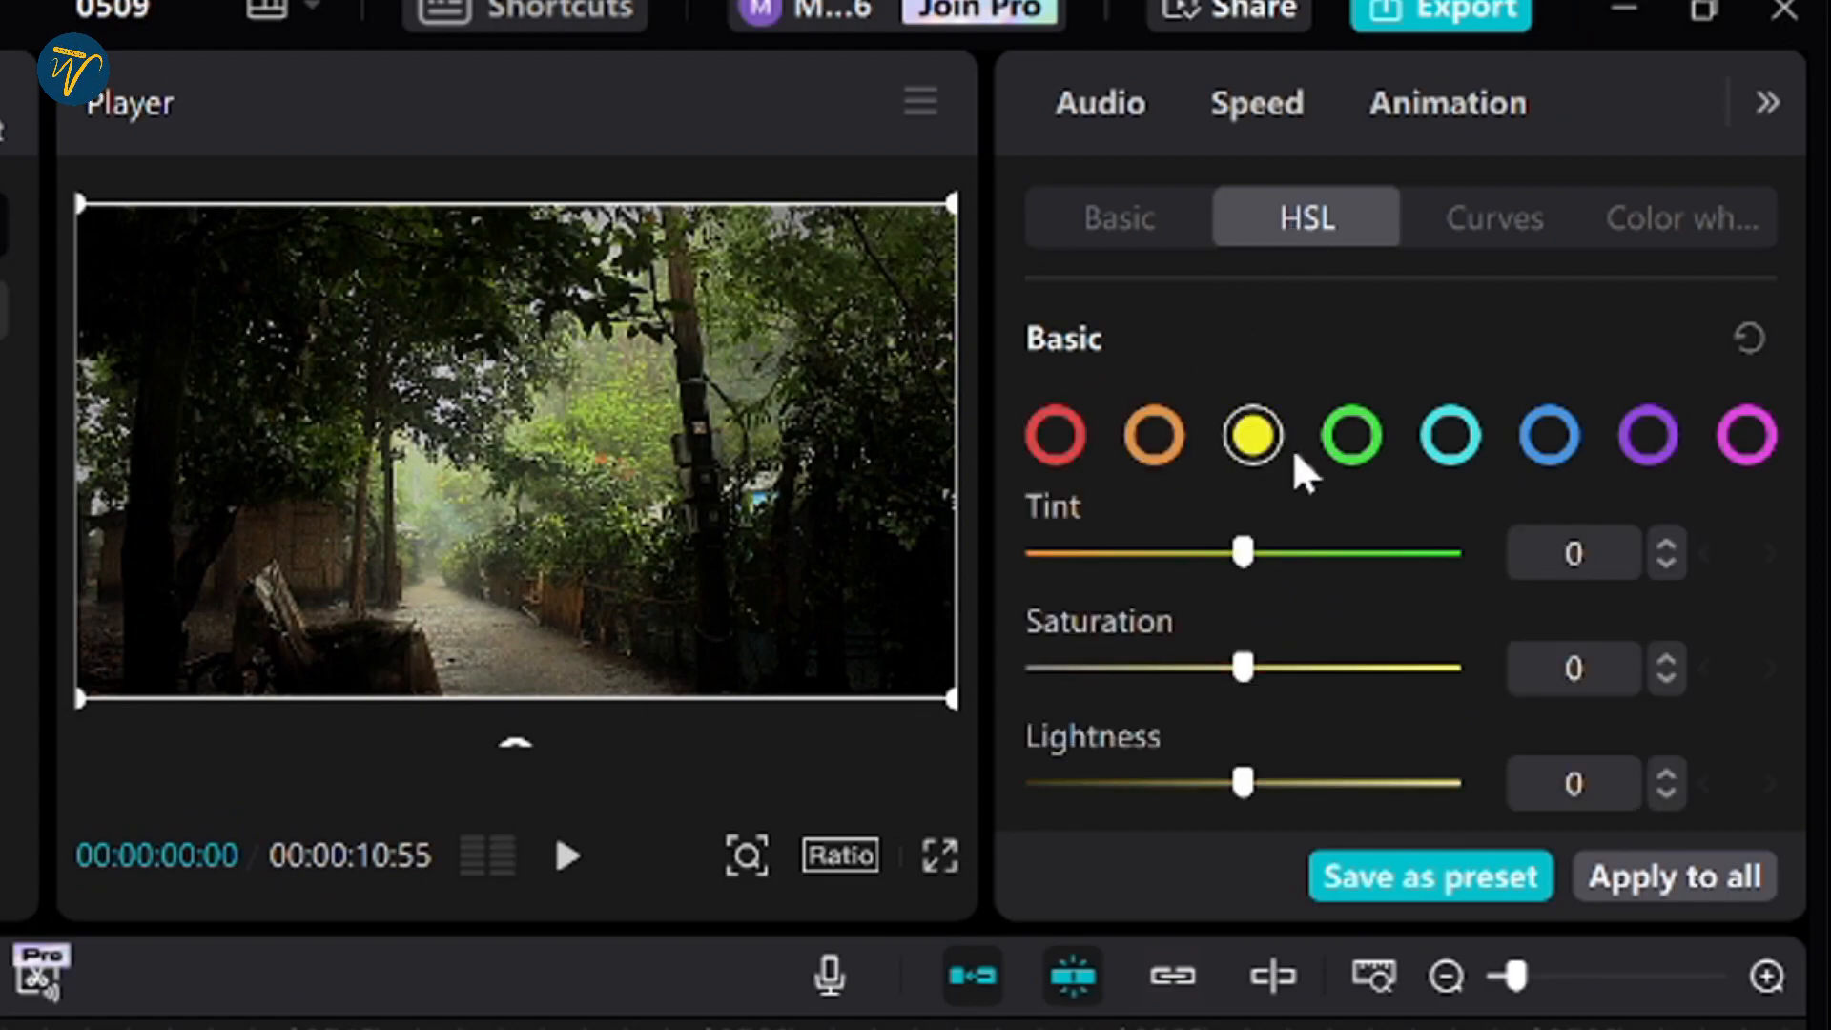
{"action": "left_click", "coordinate": [1374, 435]}
{"action": "left_click", "coordinate": [1453, 439]}
{"action": "left_click", "coordinate": [1545, 441]}
{"action": "left_click", "coordinate": [1655, 440]}
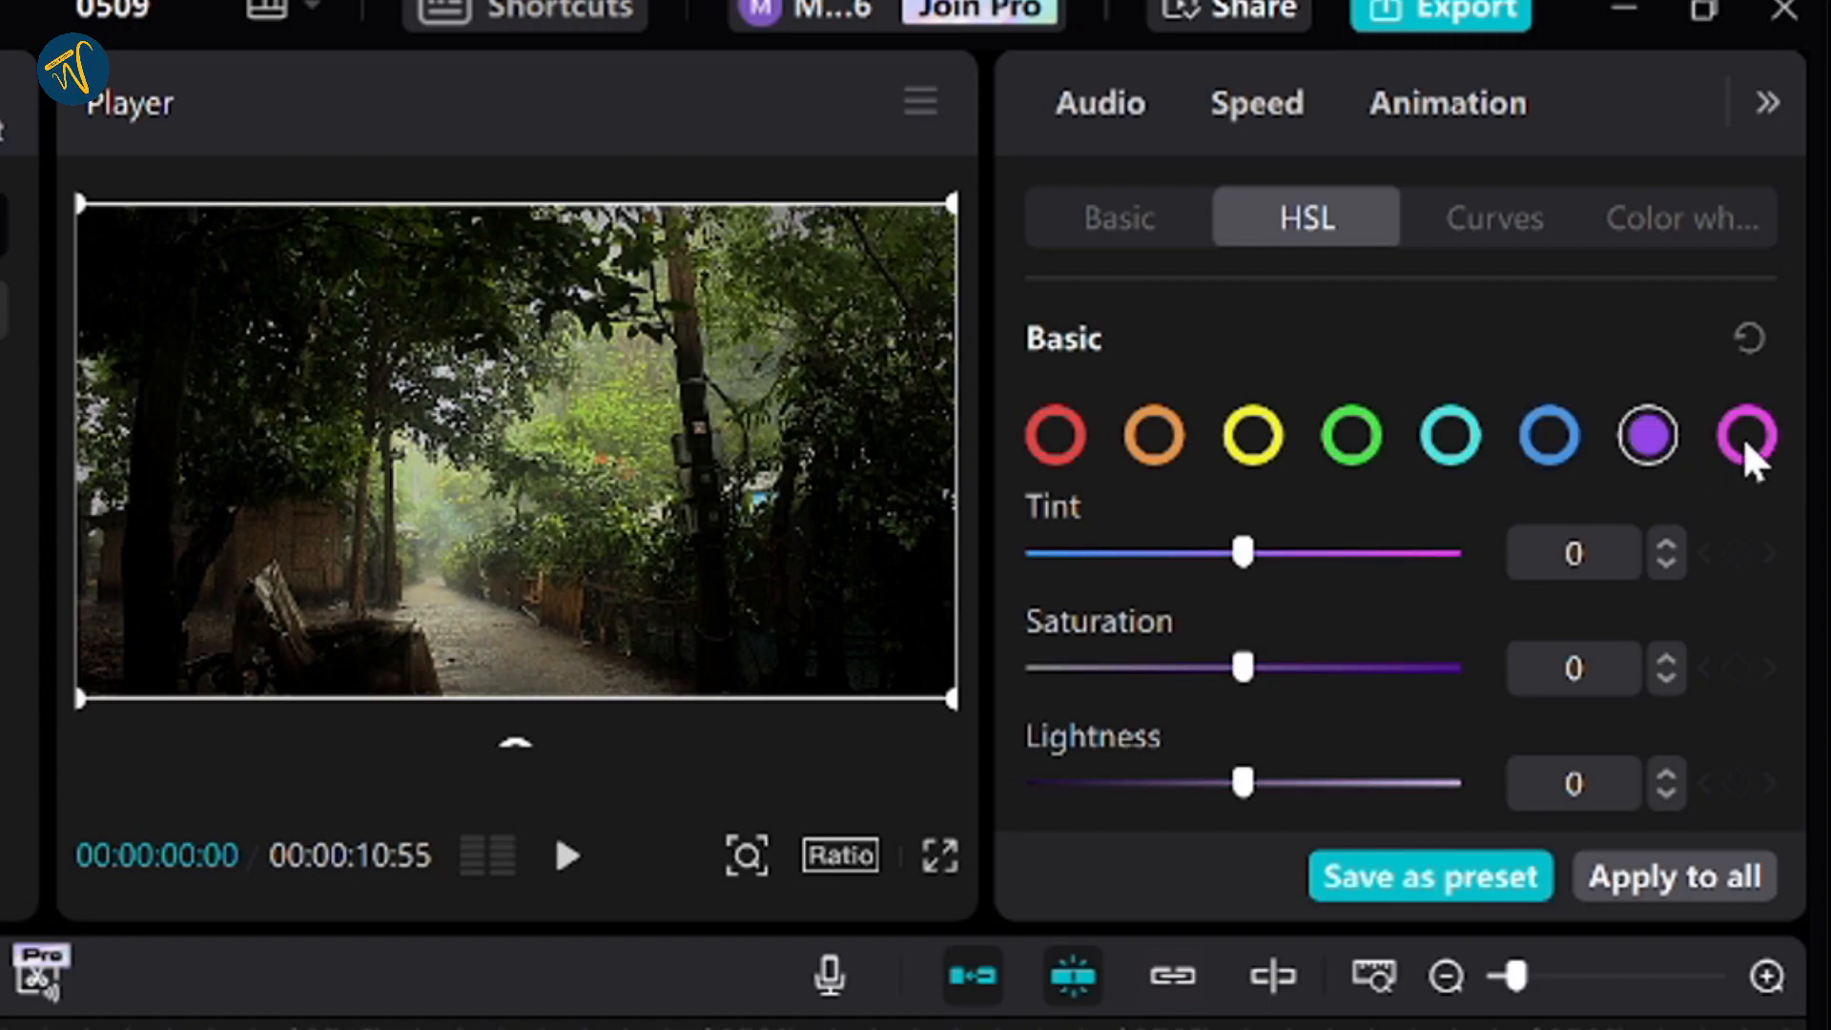
{"action": "left_click", "coordinate": [1747, 448]}
{"action": "left_click", "coordinate": [1057, 441]}
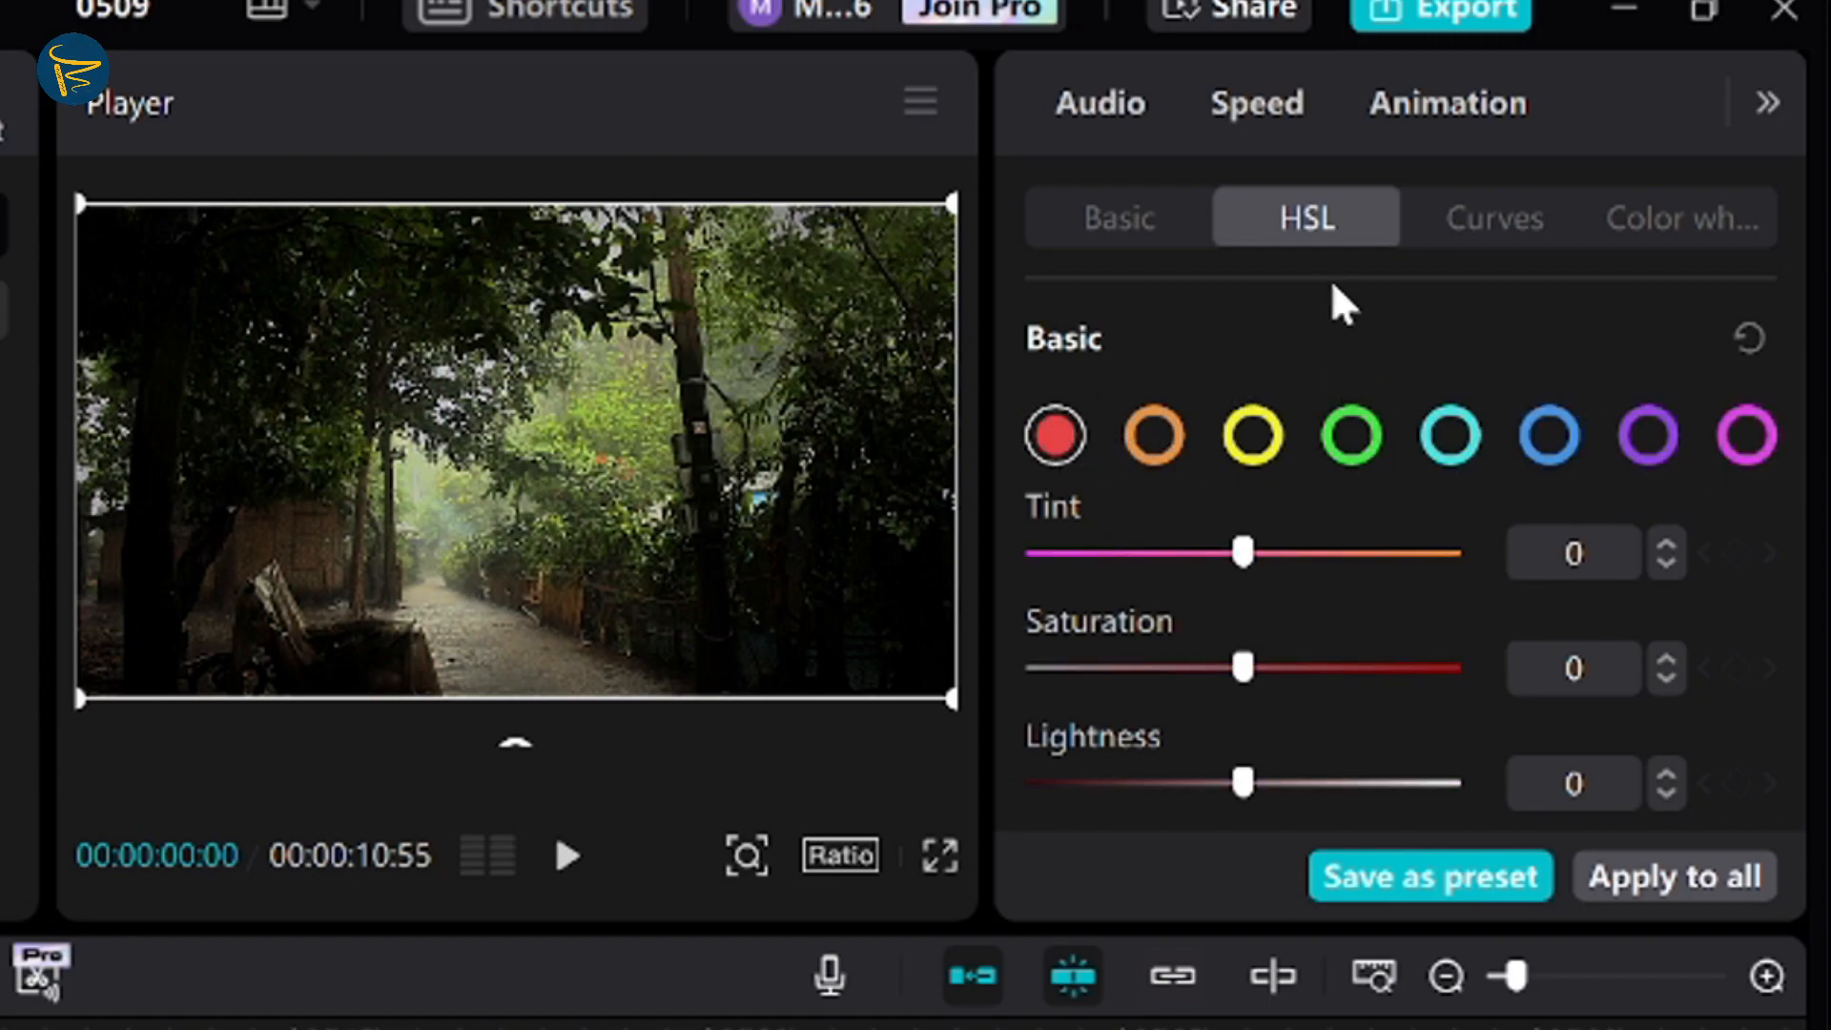
Set the tint of the HSL orange channel to -40.
{"action": "left_click", "coordinate": [1156, 437]}
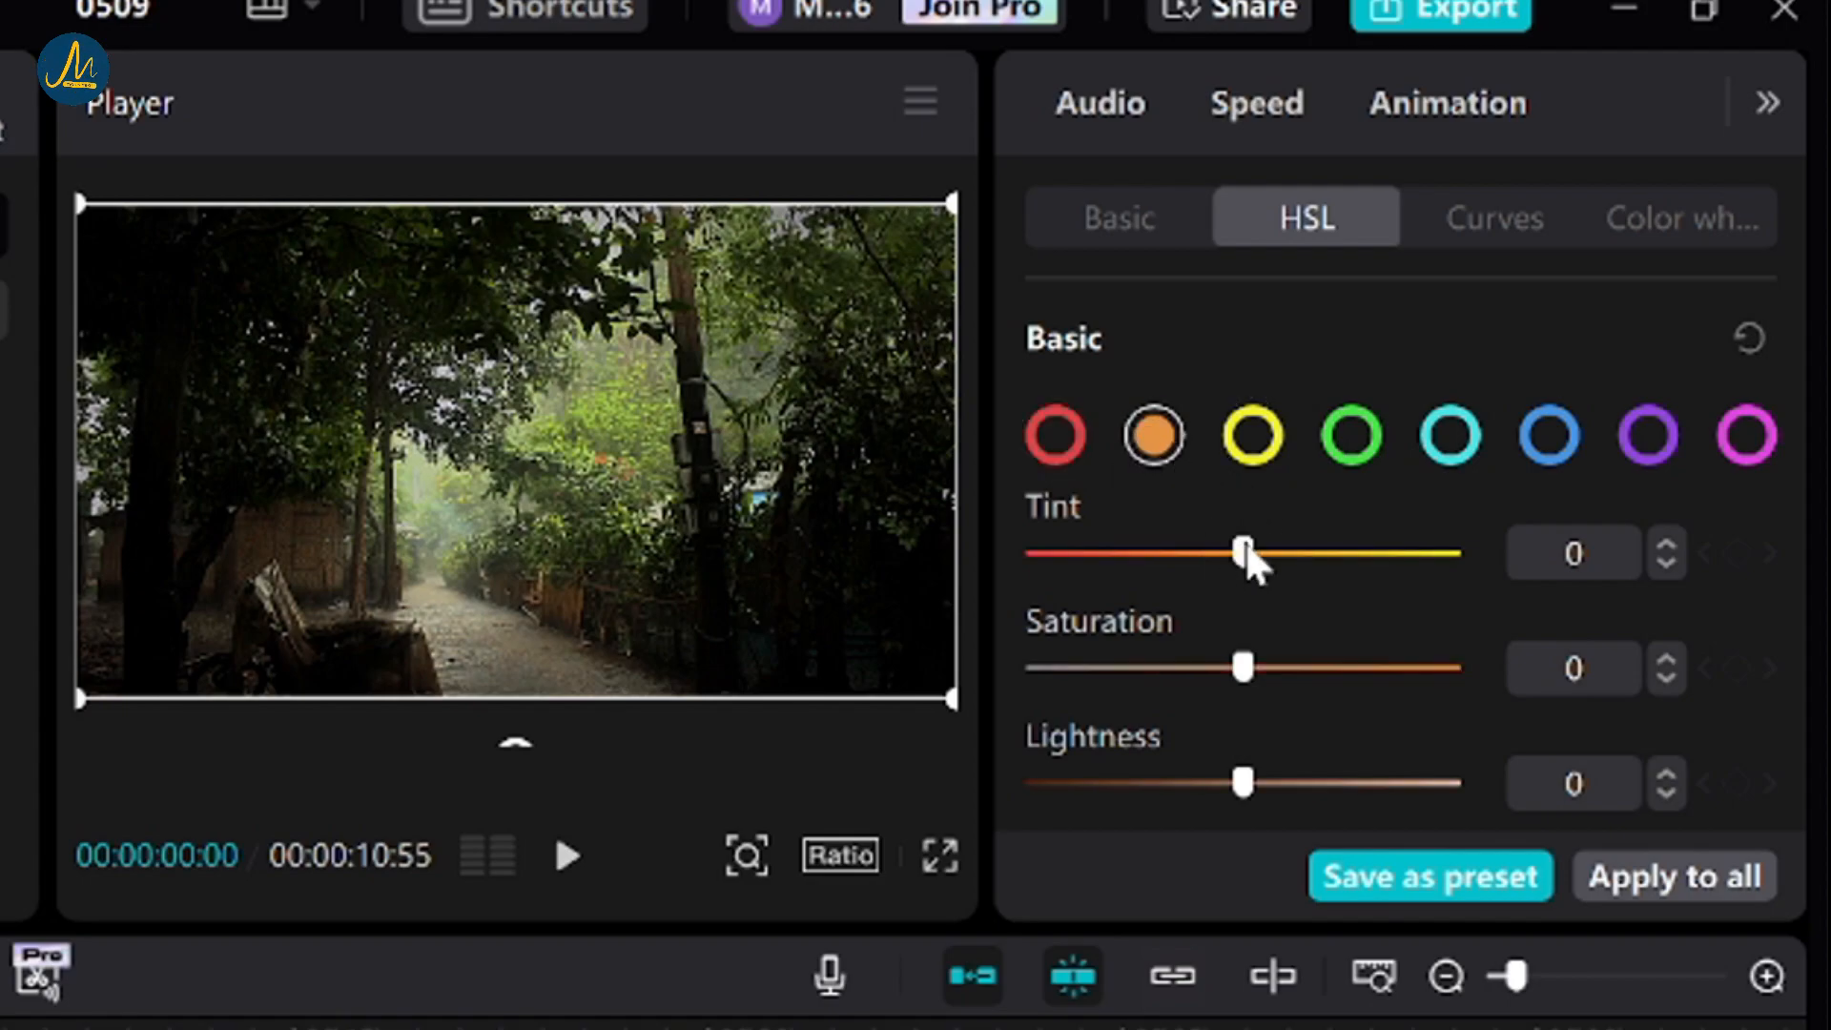
{"action": "left_click_drag", "start_coordinate": [1244, 553], "coordinate": [1164, 555]}
{"action": "left_click", "coordinate": [1667, 563]}
{"action": "left_click", "coordinate": [1667, 563]}
{"action": "left_click", "coordinate": [1668, 563]}
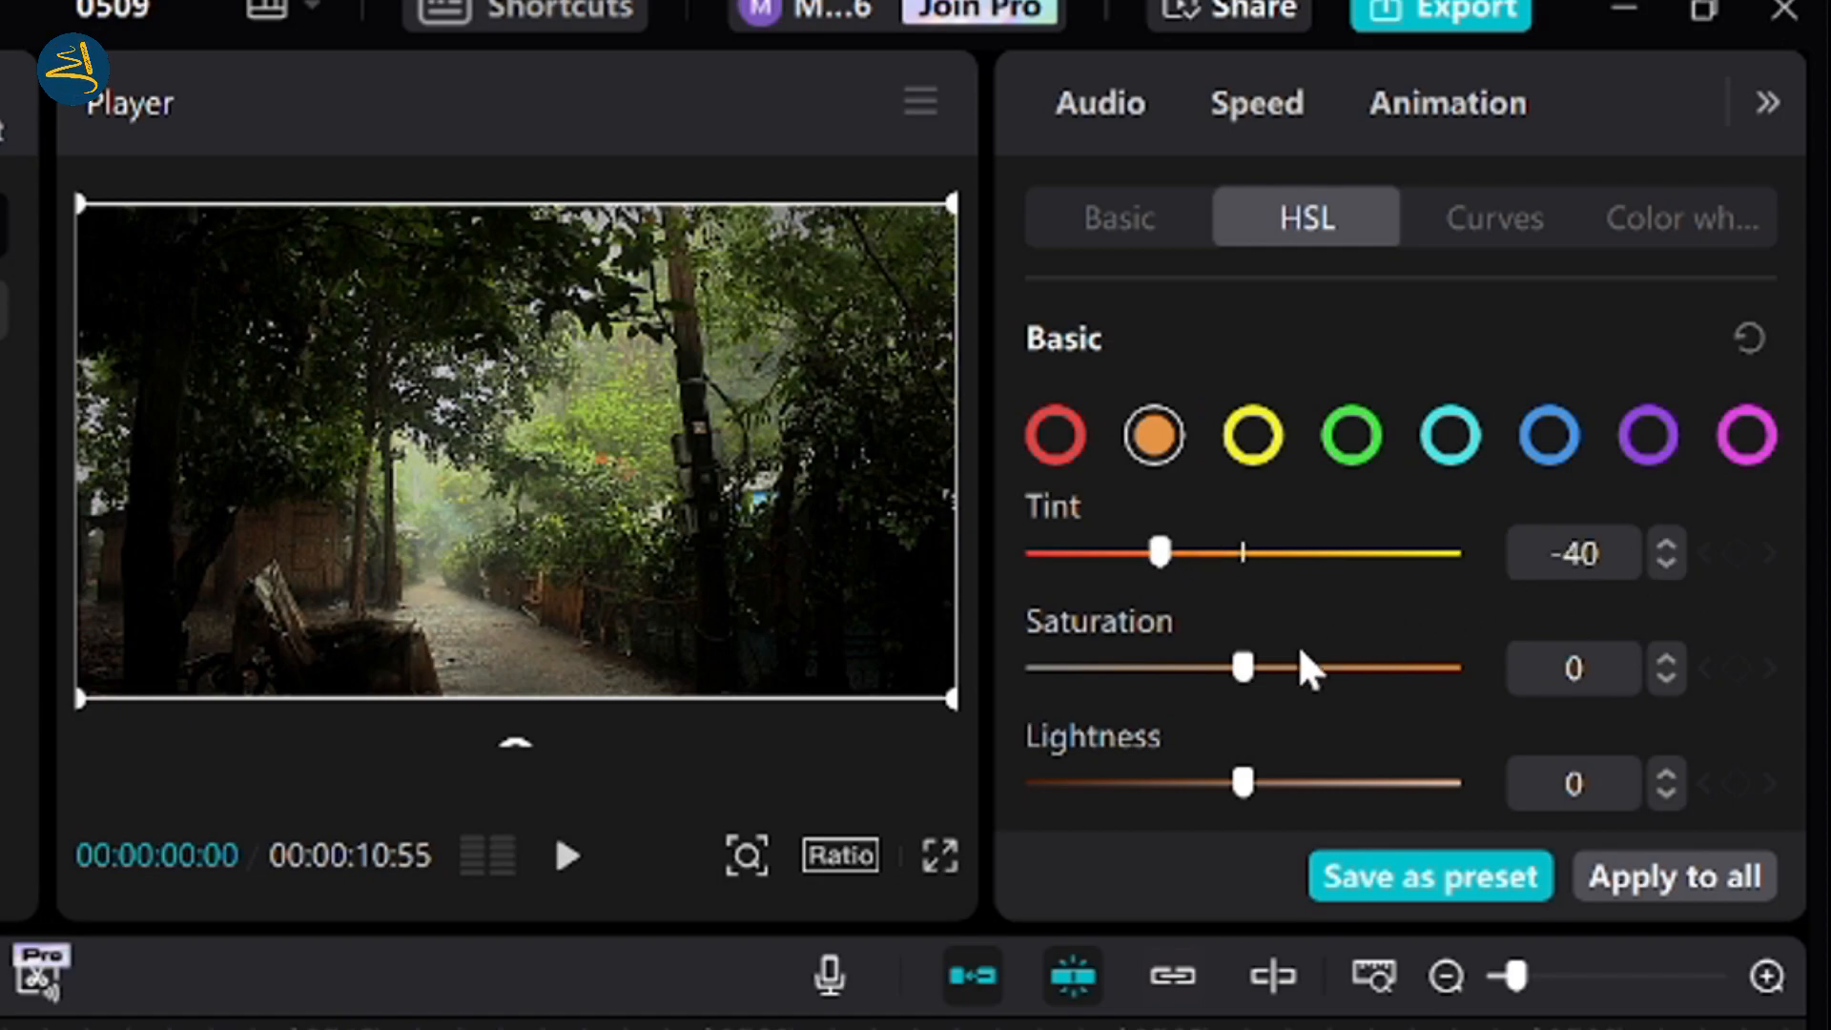
Set the saturation of the HSL orange channel to -11.
{"action": "mouse_move", "coordinate": [1244, 668]}
{"action": "left_mouse_down"}
{"action": "mouse_move", "coordinate": [1198, 668]}
{"action": "mouse_move", "coordinate": [1217, 668]}
{"action": "left_mouse_up"}
{"action": "left_click", "coordinate": [1667, 676]}
{"action": "left_click", "coordinate": [1667, 676]}
{"action": "left_click", "coordinate": [1667, 660]}
{"action": "left_click", "coordinate": [1667, 660]}
{"action": "left_click", "coordinate": [1667, 661]}
{"action": "left_click", "coordinate": [1668, 660]}
{"action": "left_click", "coordinate": [1667, 660]}
{"action": "left_click", "coordinate": [1660, 677]}
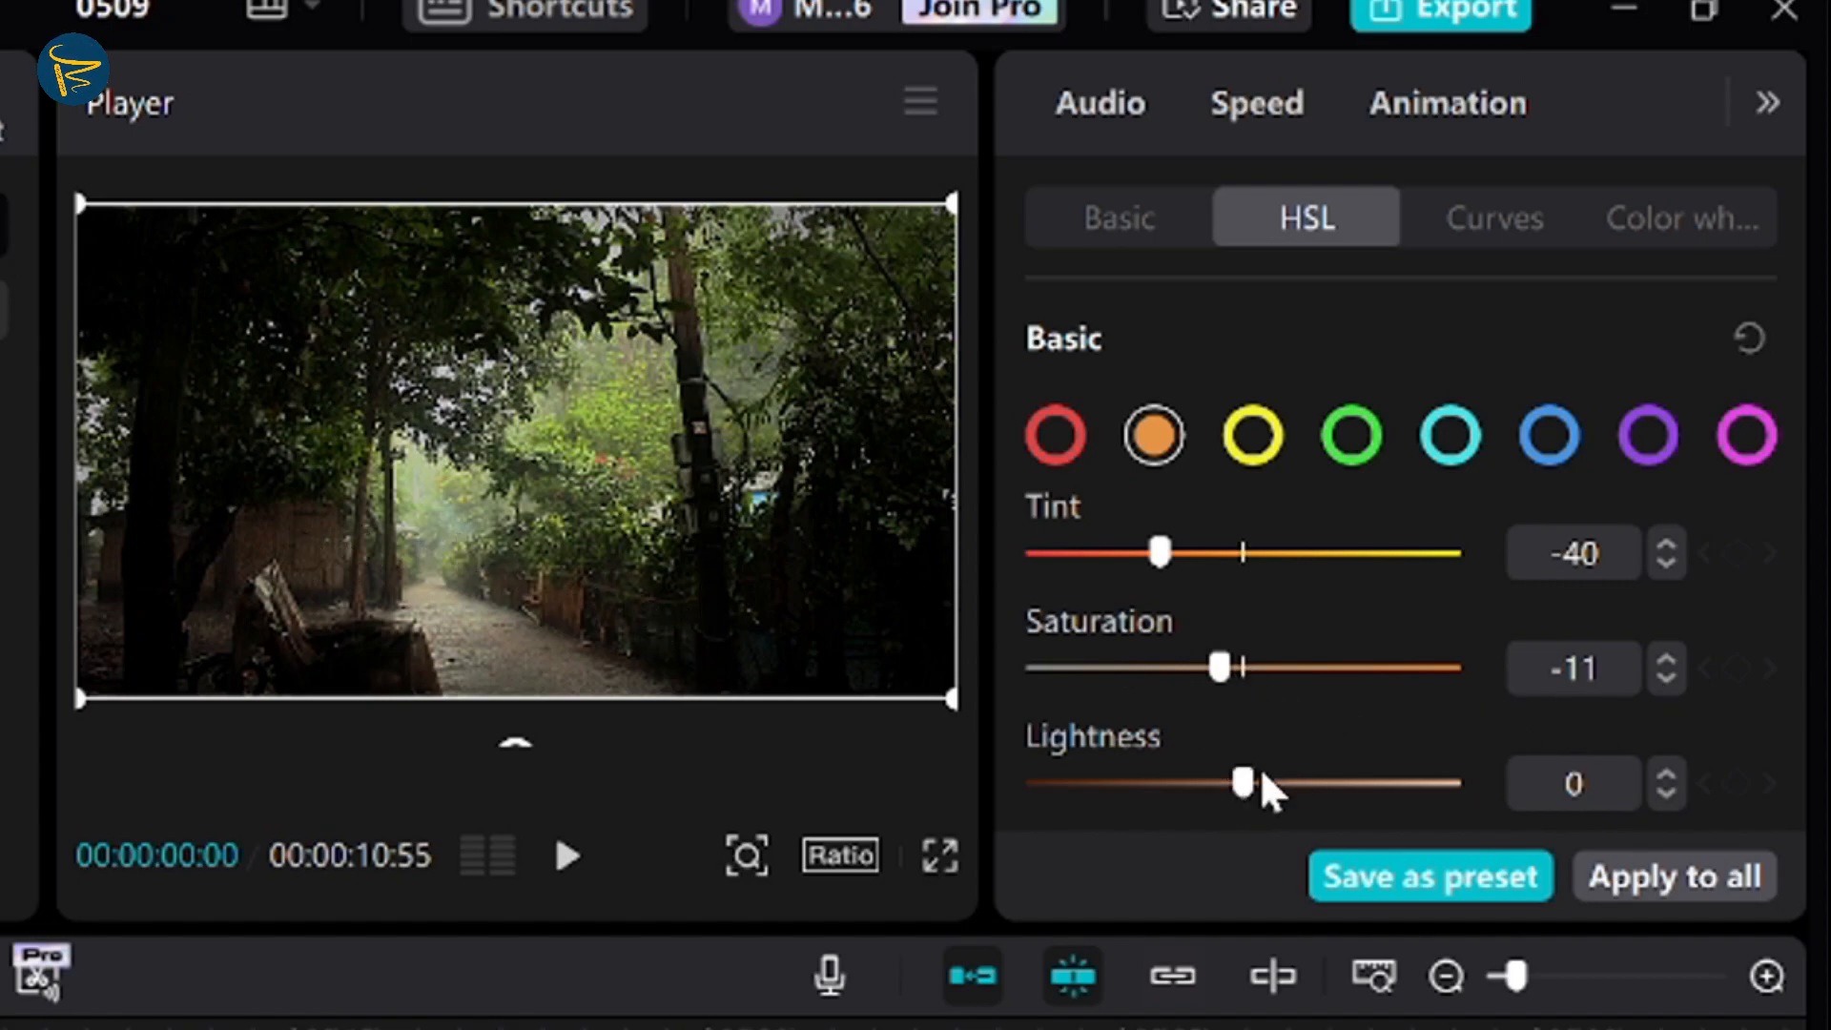
Set the lightness of the HSL orange channel to 10.
{"action": "left_click_drag", "start_coordinate": [1244, 785], "coordinate": [1247, 784]}
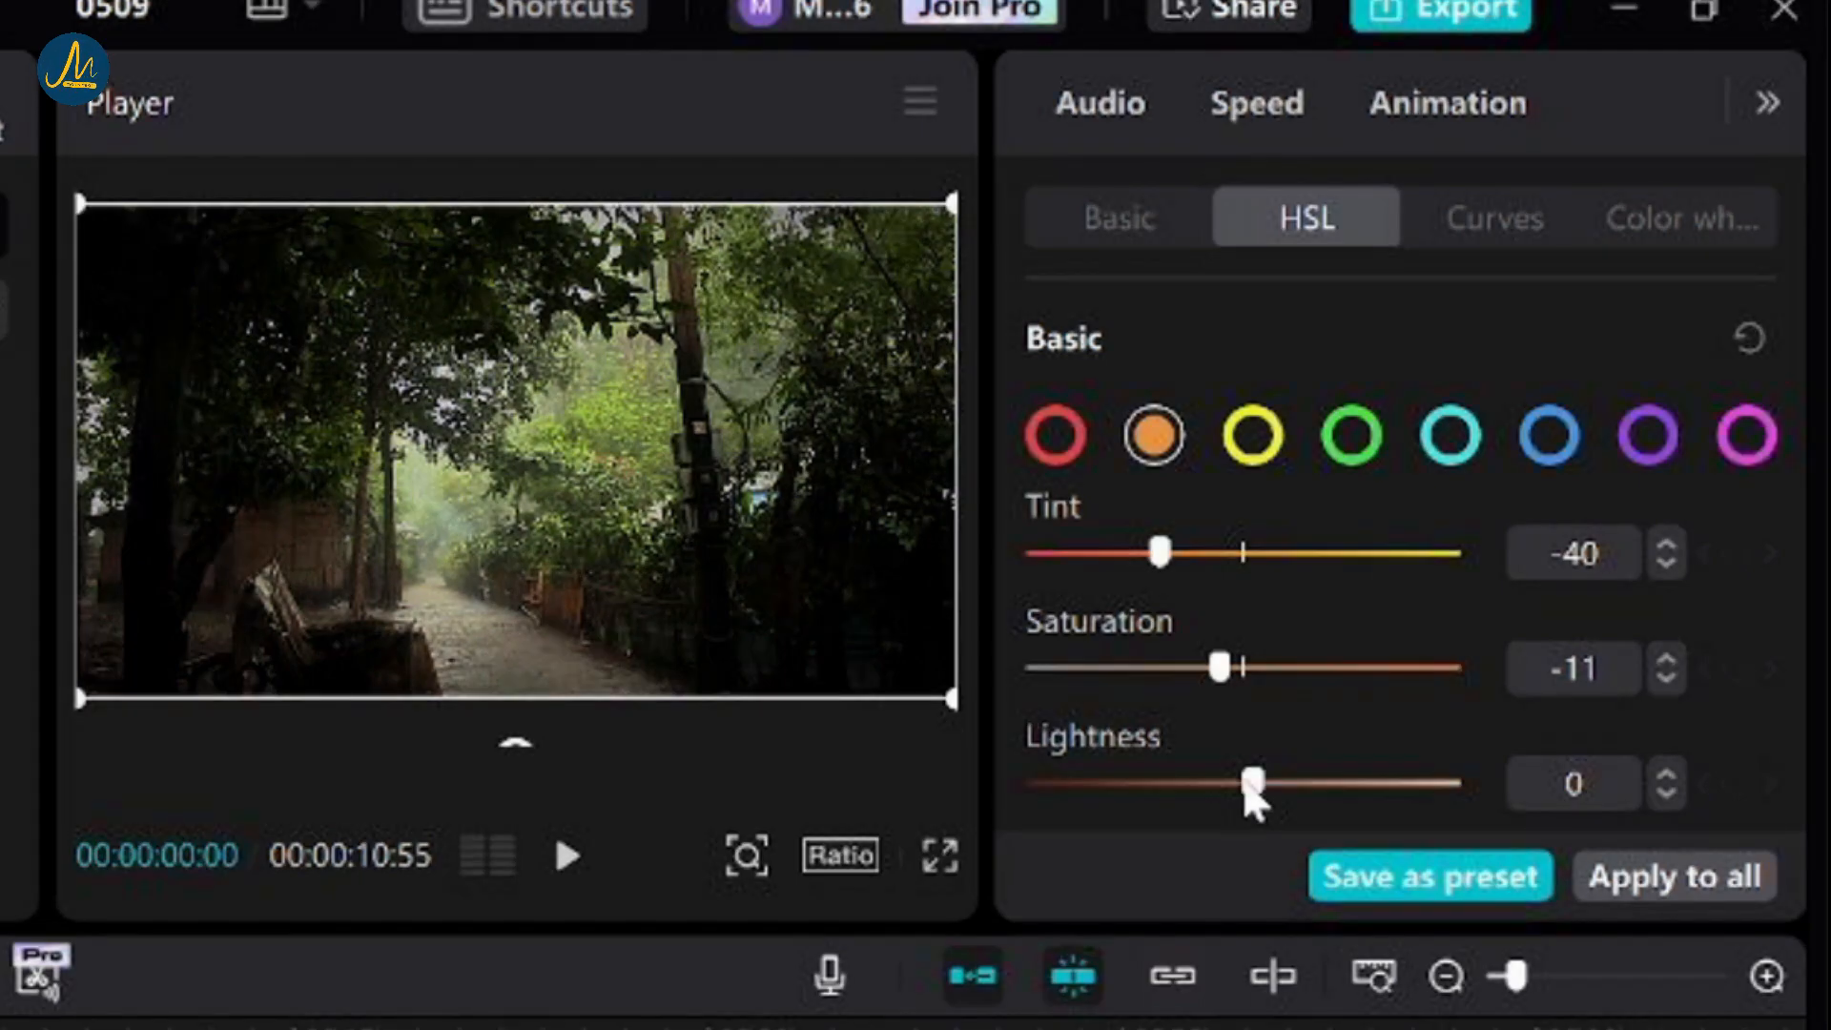
{"action": "mouse_move", "coordinate": [1250, 790]}
{"action": "left_mouse_down"}
{"action": "mouse_move", "coordinate": [1026, 787]}
{"action": "mouse_move", "coordinate": [1460, 776]}
{"action": "mouse_move", "coordinate": [1253, 787]}
{"action": "left_mouse_up"}
{"action": "left_click", "coordinate": [1667, 774]}
{"action": "scroll", "coordinate": [1259, 711], "scroll_direction": "down", "scroll_amount": 1}
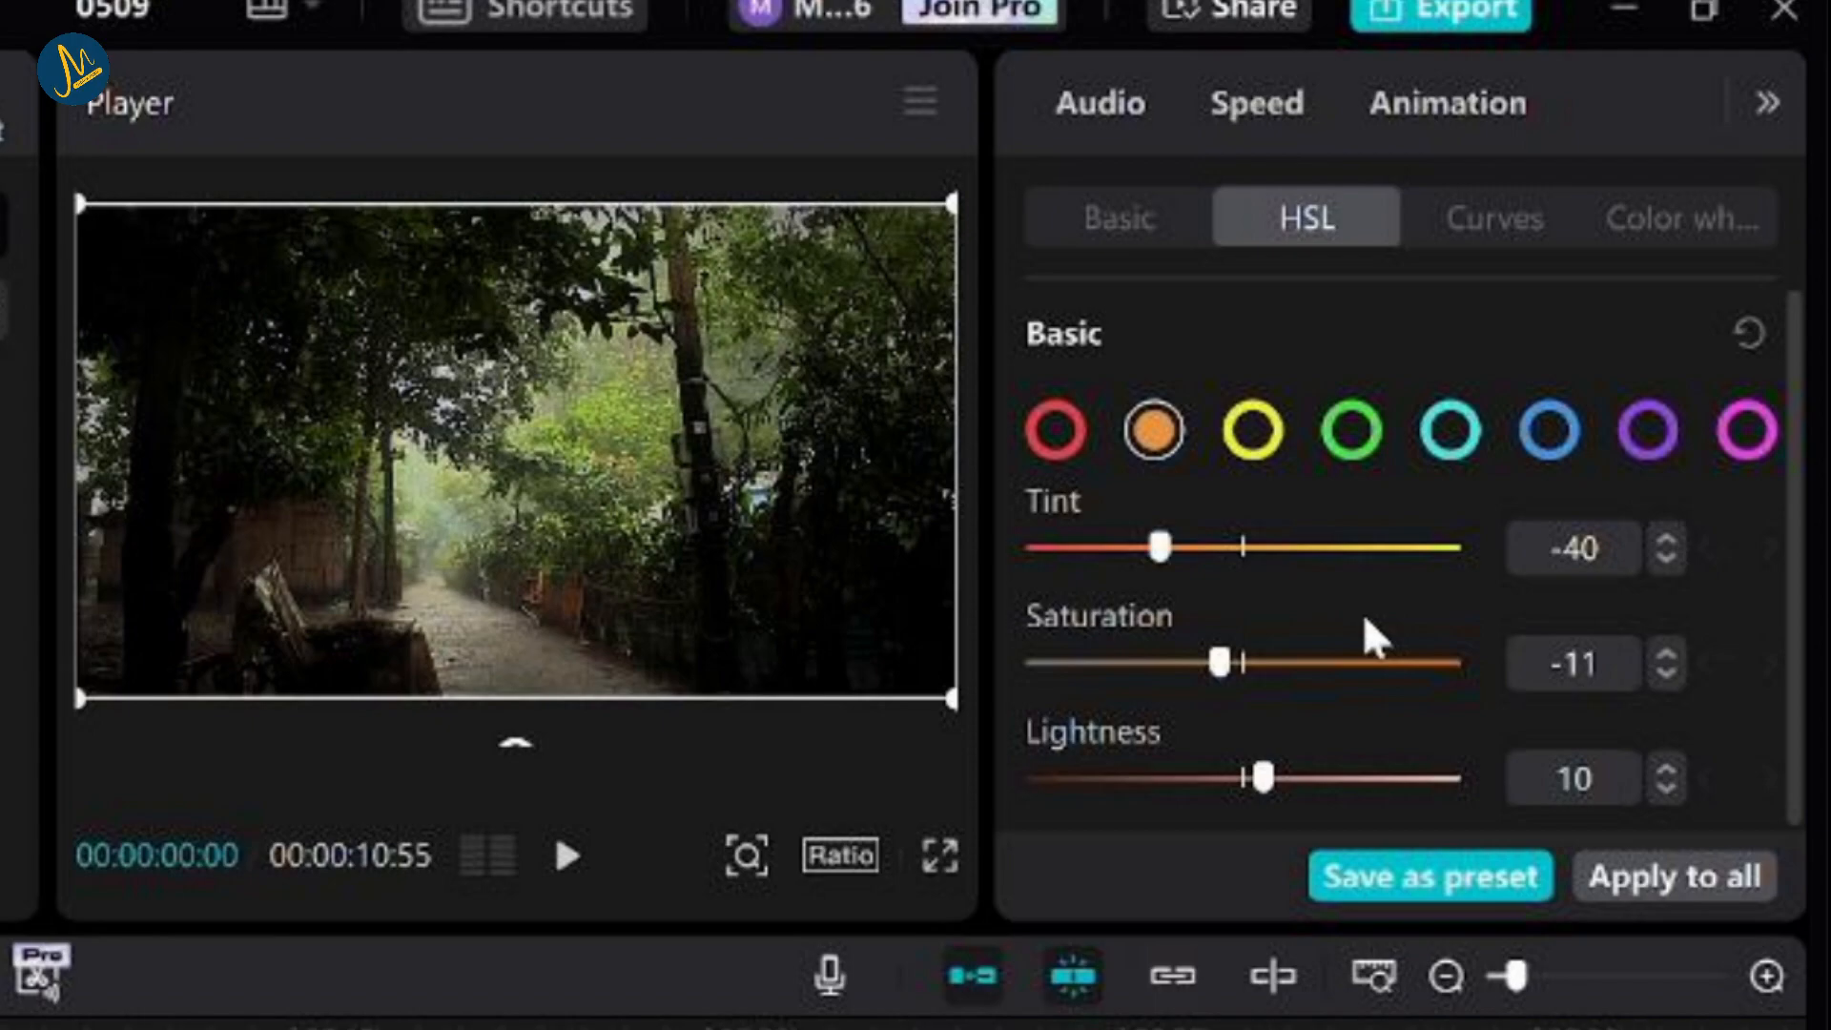
Set the HSL yellow channel's tint to 50, saturation to -20 and lightness to -15.
{"action": "left_click", "coordinate": [1251, 428]}
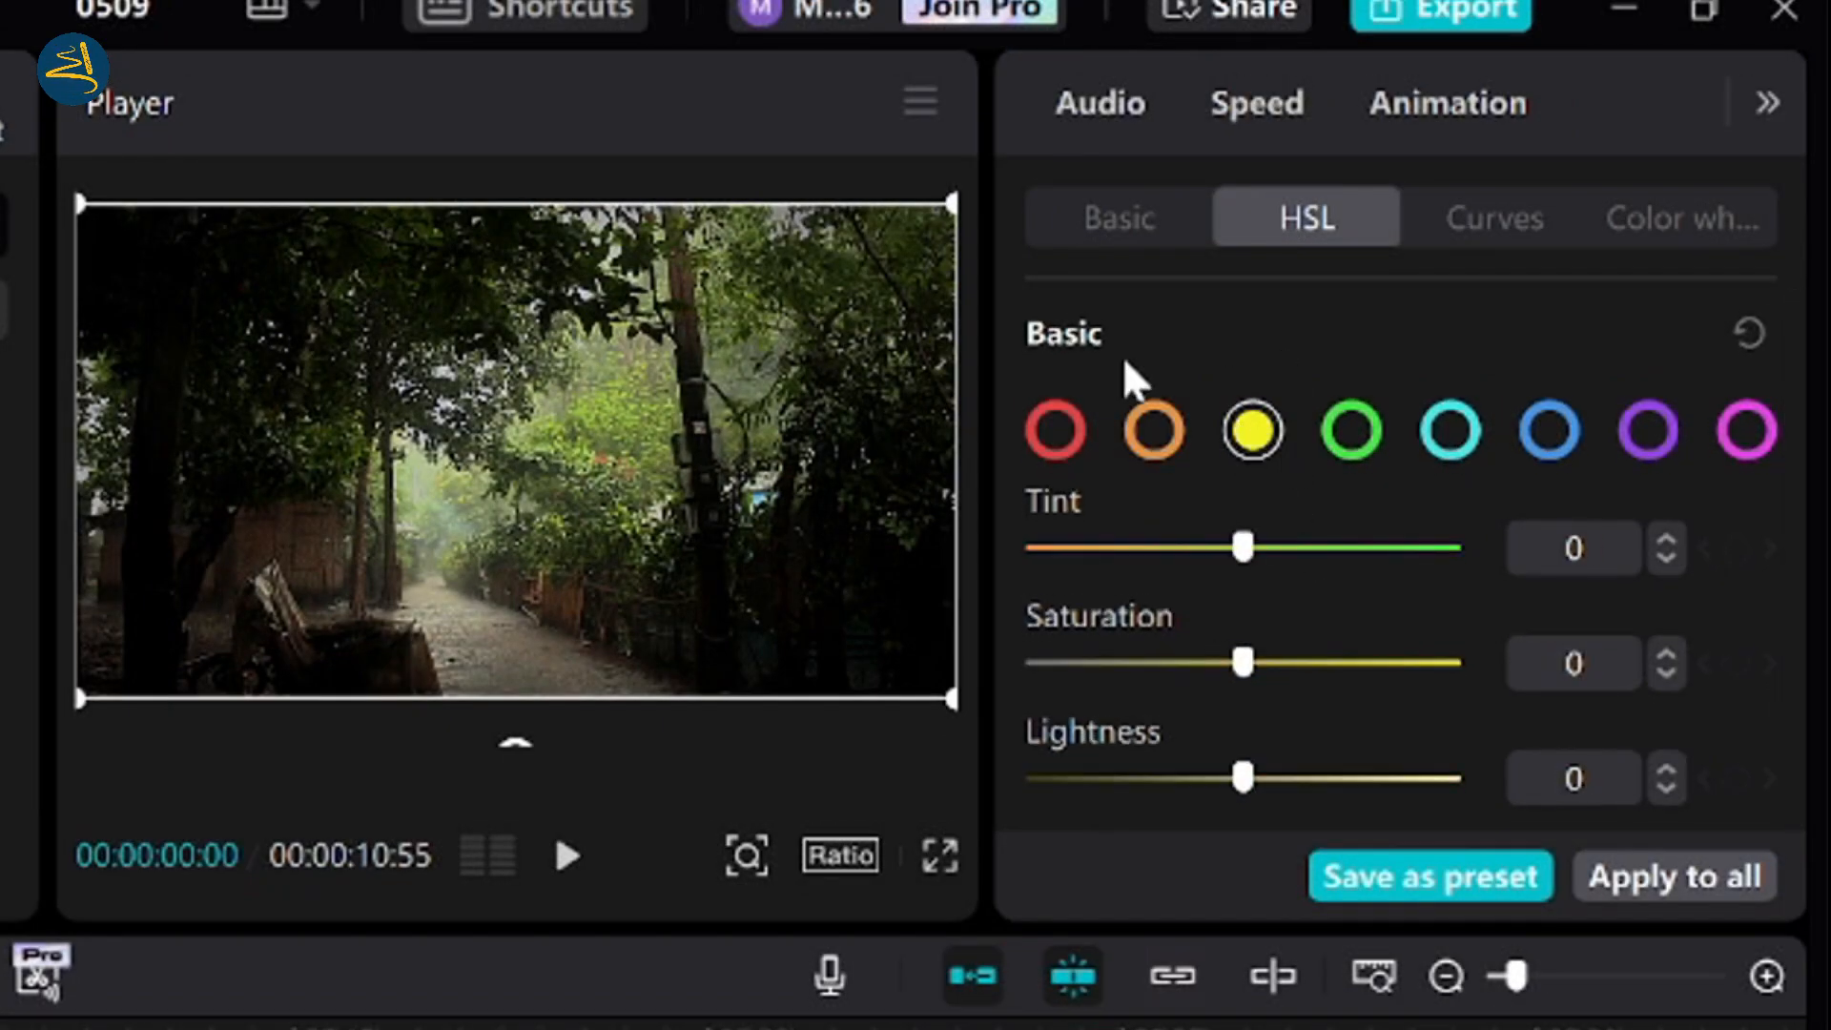
{"action": "left_click_drag", "start_coordinate": [1243, 548], "coordinate": [1349, 553]}
{"action": "left_click", "coordinate": [1667, 561]}
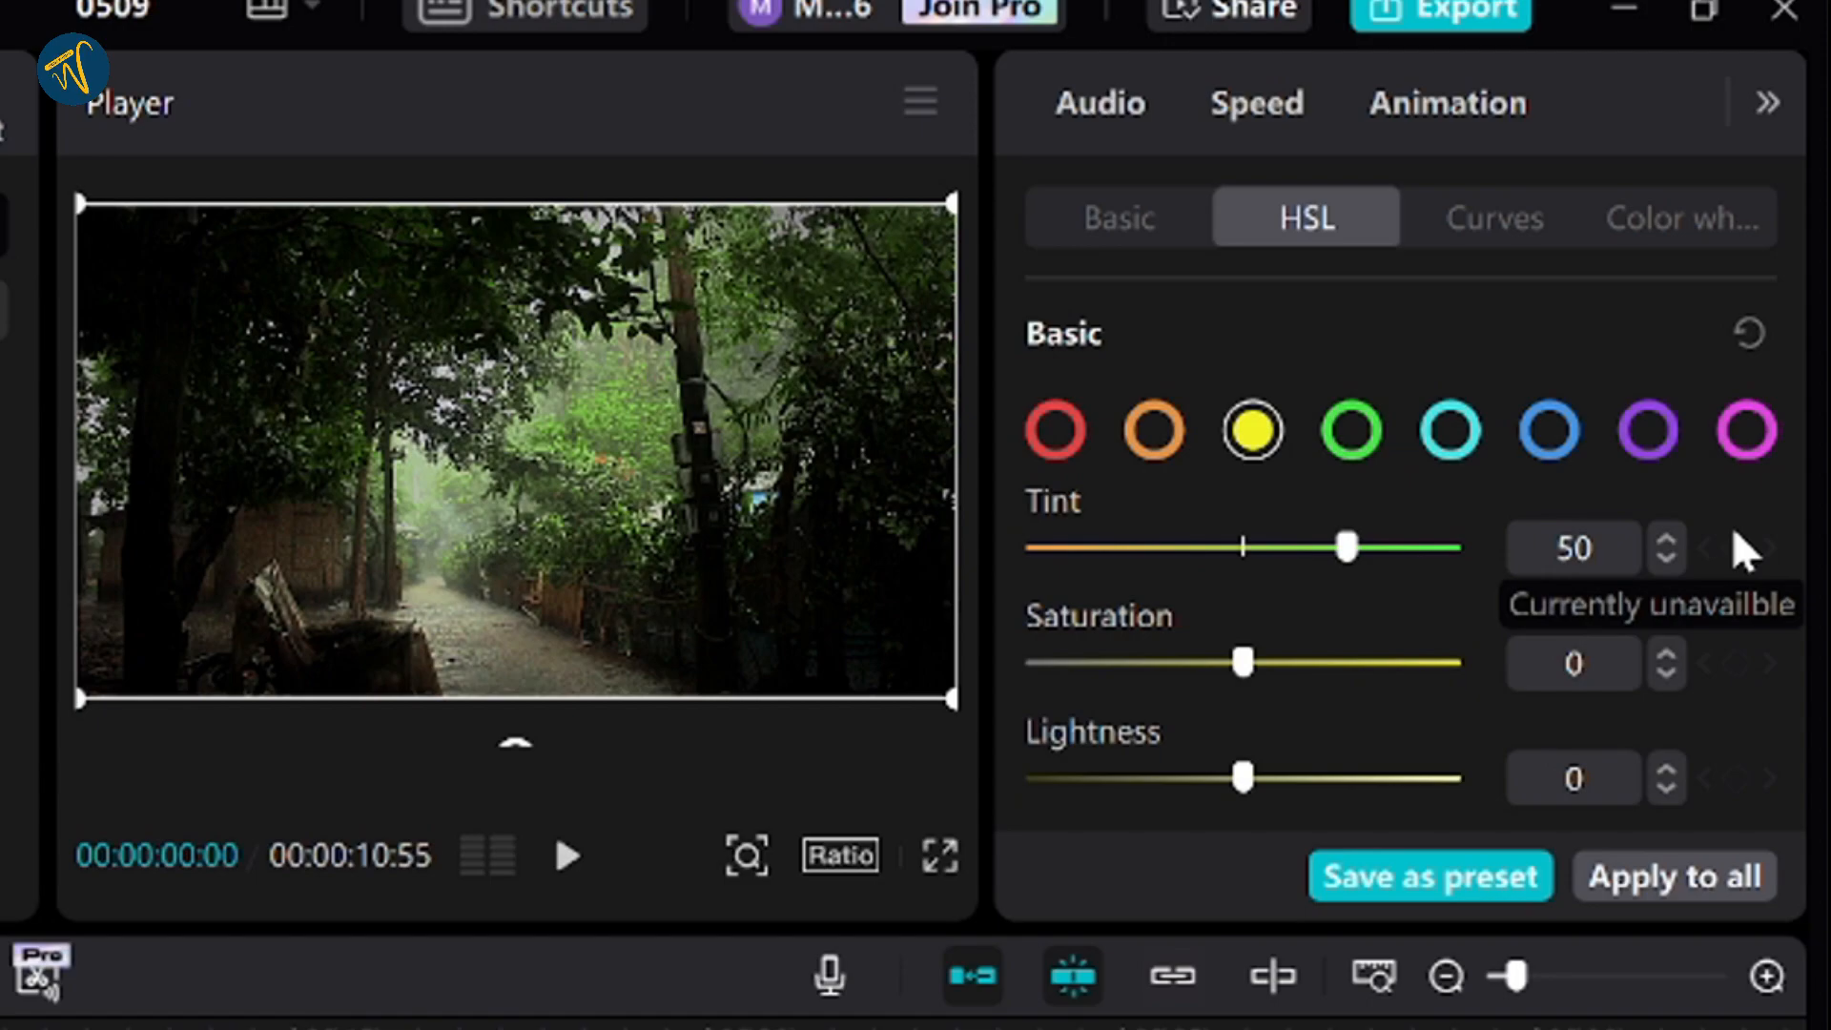
{"action": "left_click_drag", "start_coordinate": [1243, 662], "coordinate": [1202, 665]}
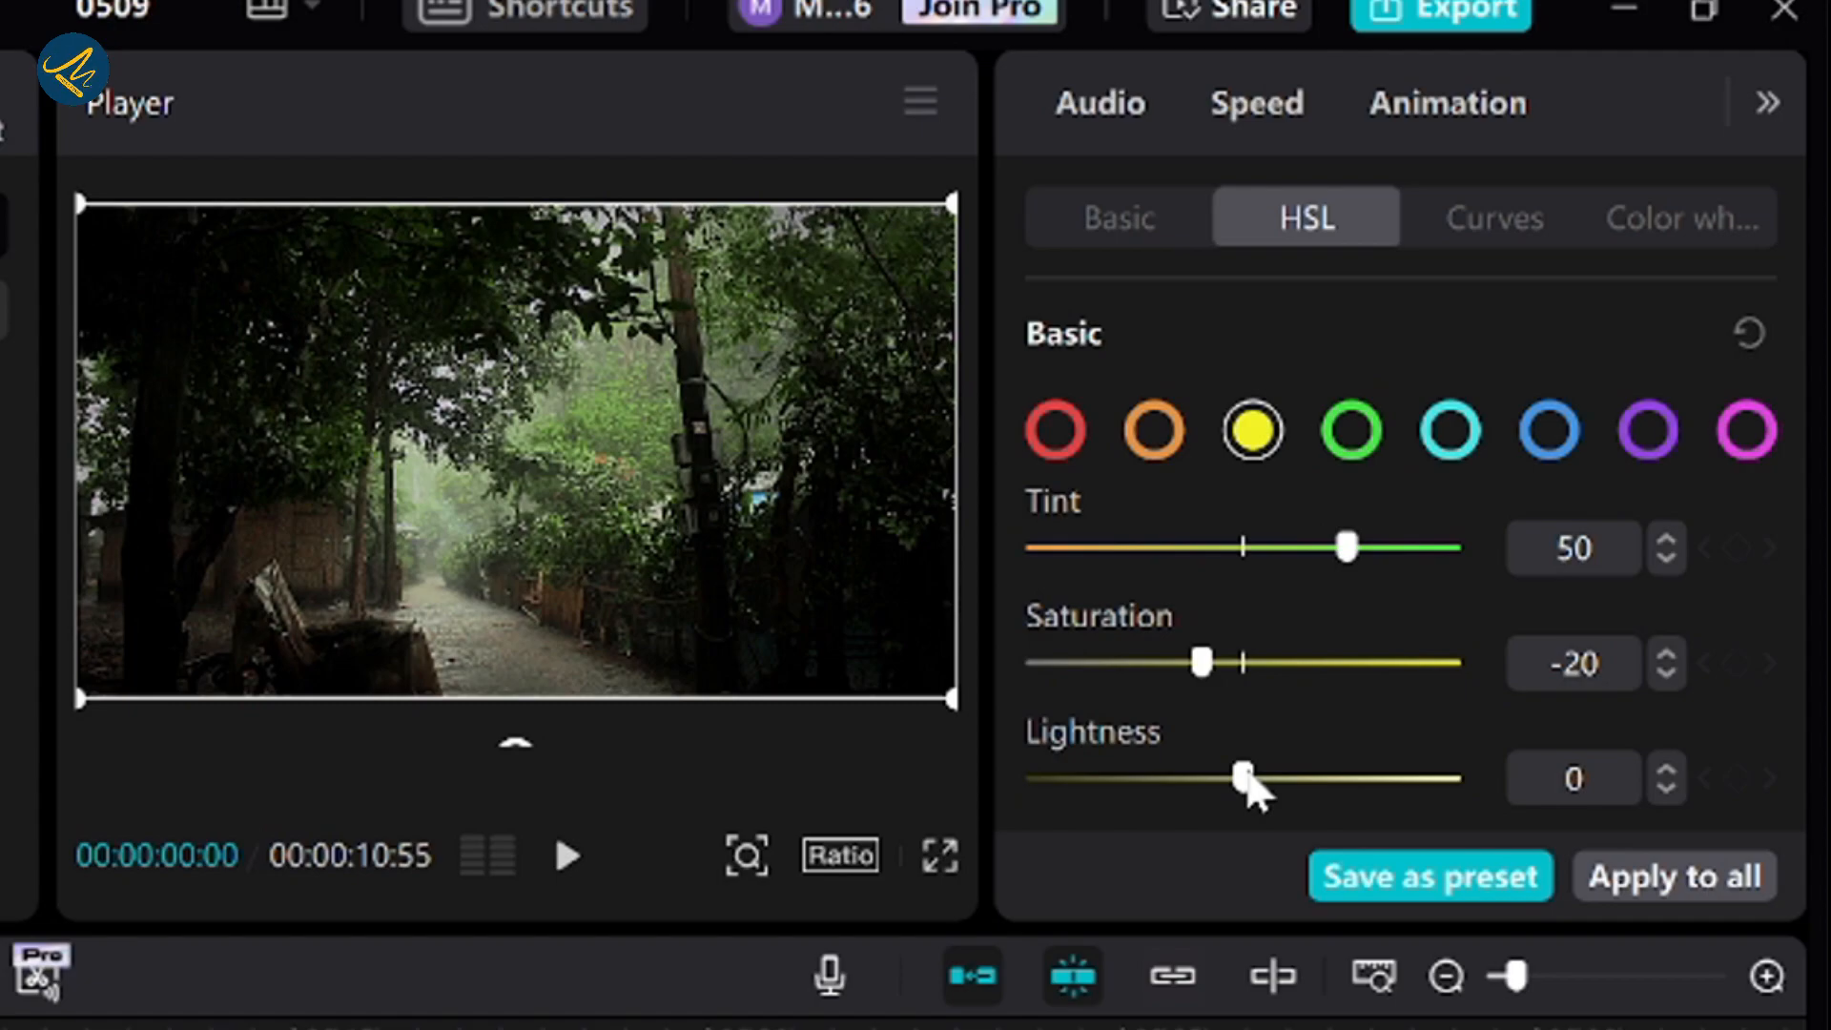
{"action": "left_click_drag", "start_coordinate": [1245, 777], "coordinate": [1211, 779]}
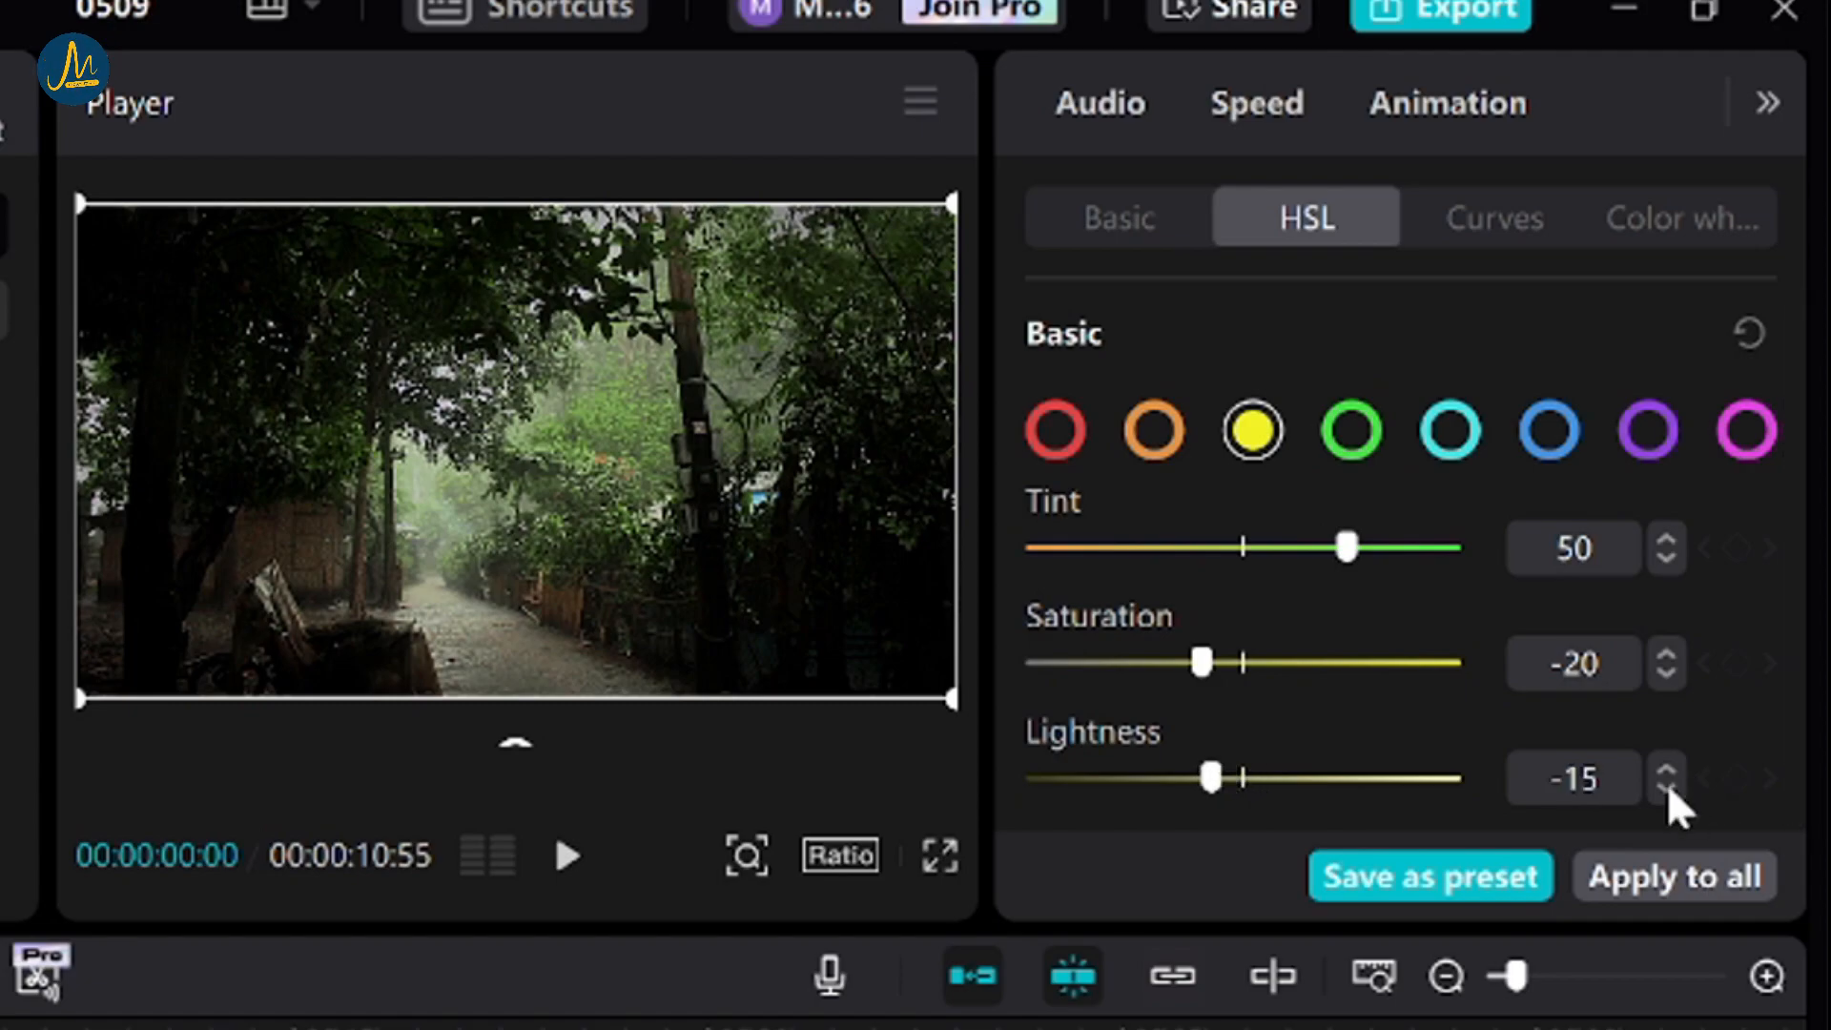
Set the tint of the HSL green channel to 68.
{"action": "left_click", "coordinate": [1352, 448]}
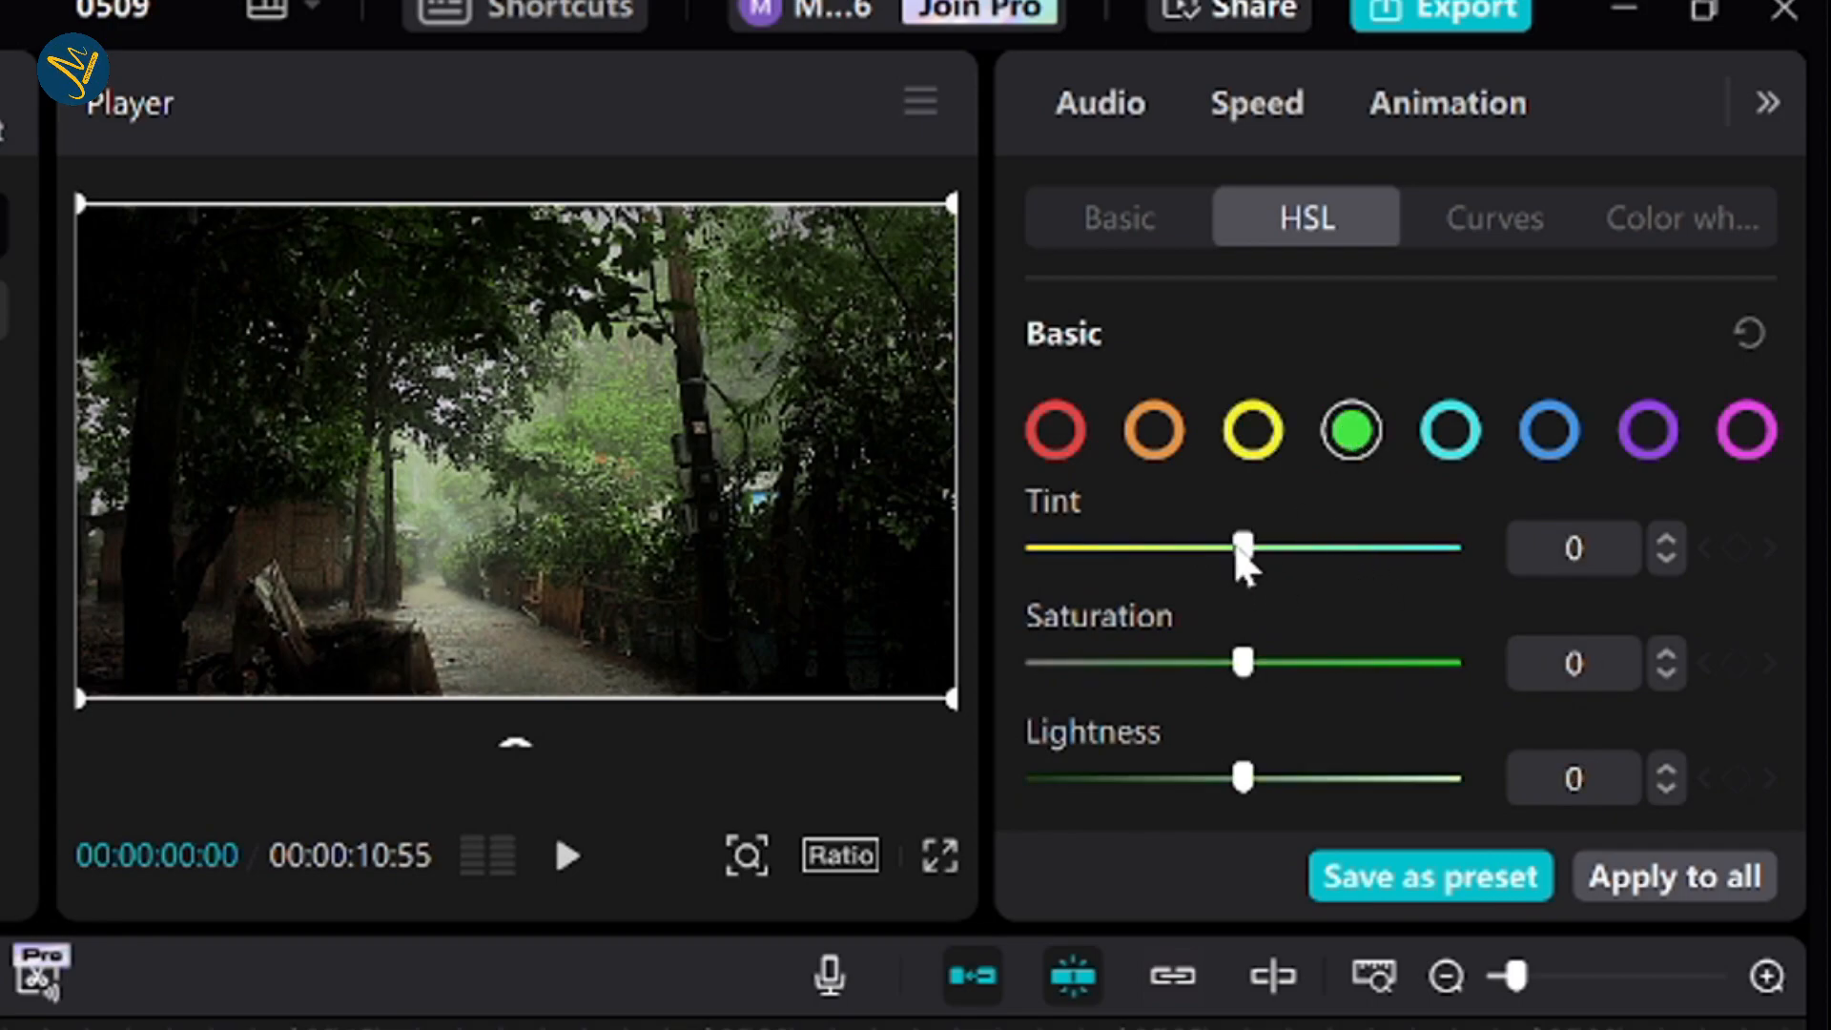
{"action": "left_click_drag", "start_coordinate": [1252, 536], "coordinate": [1385, 561]}
{"action": "left_click", "coordinate": [1667, 539]}
{"action": "left_click", "coordinate": [1666, 539]}
{"action": "left_click", "coordinate": [1666, 539]}
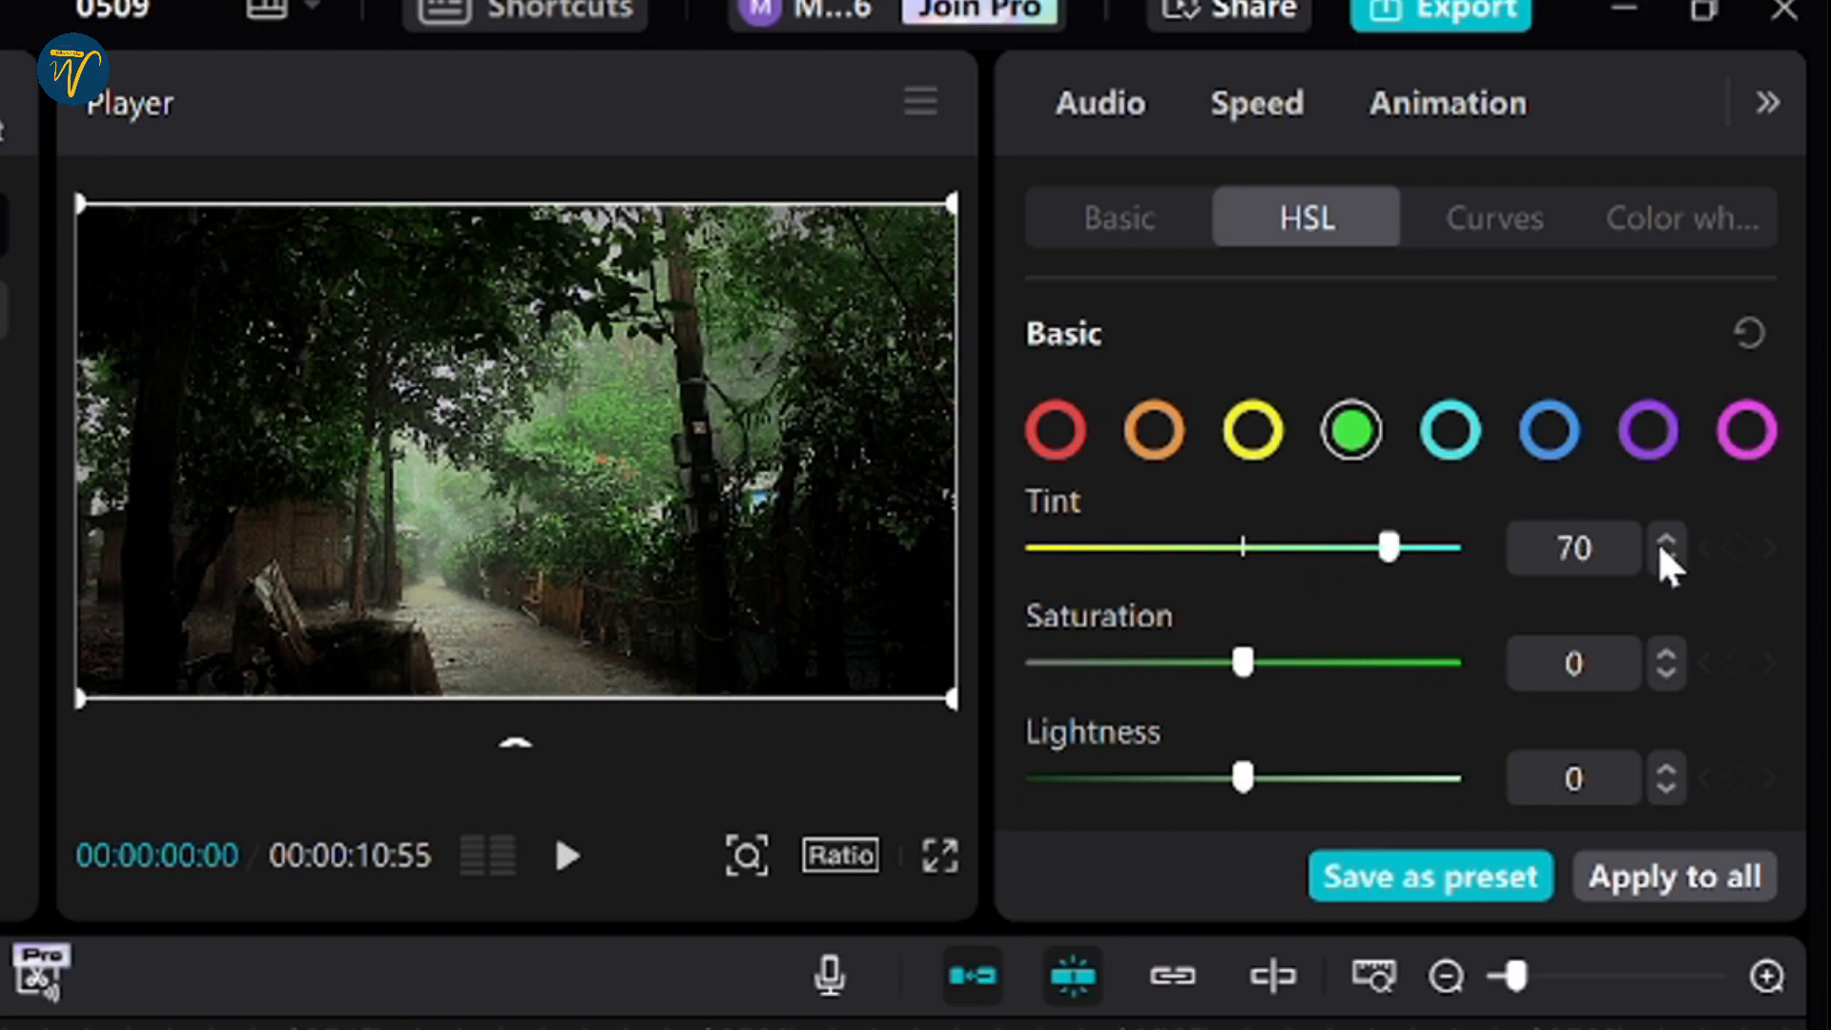
{"action": "left_click", "coordinate": [1666, 559]}
{"action": "left_click", "coordinate": [1666, 559]}
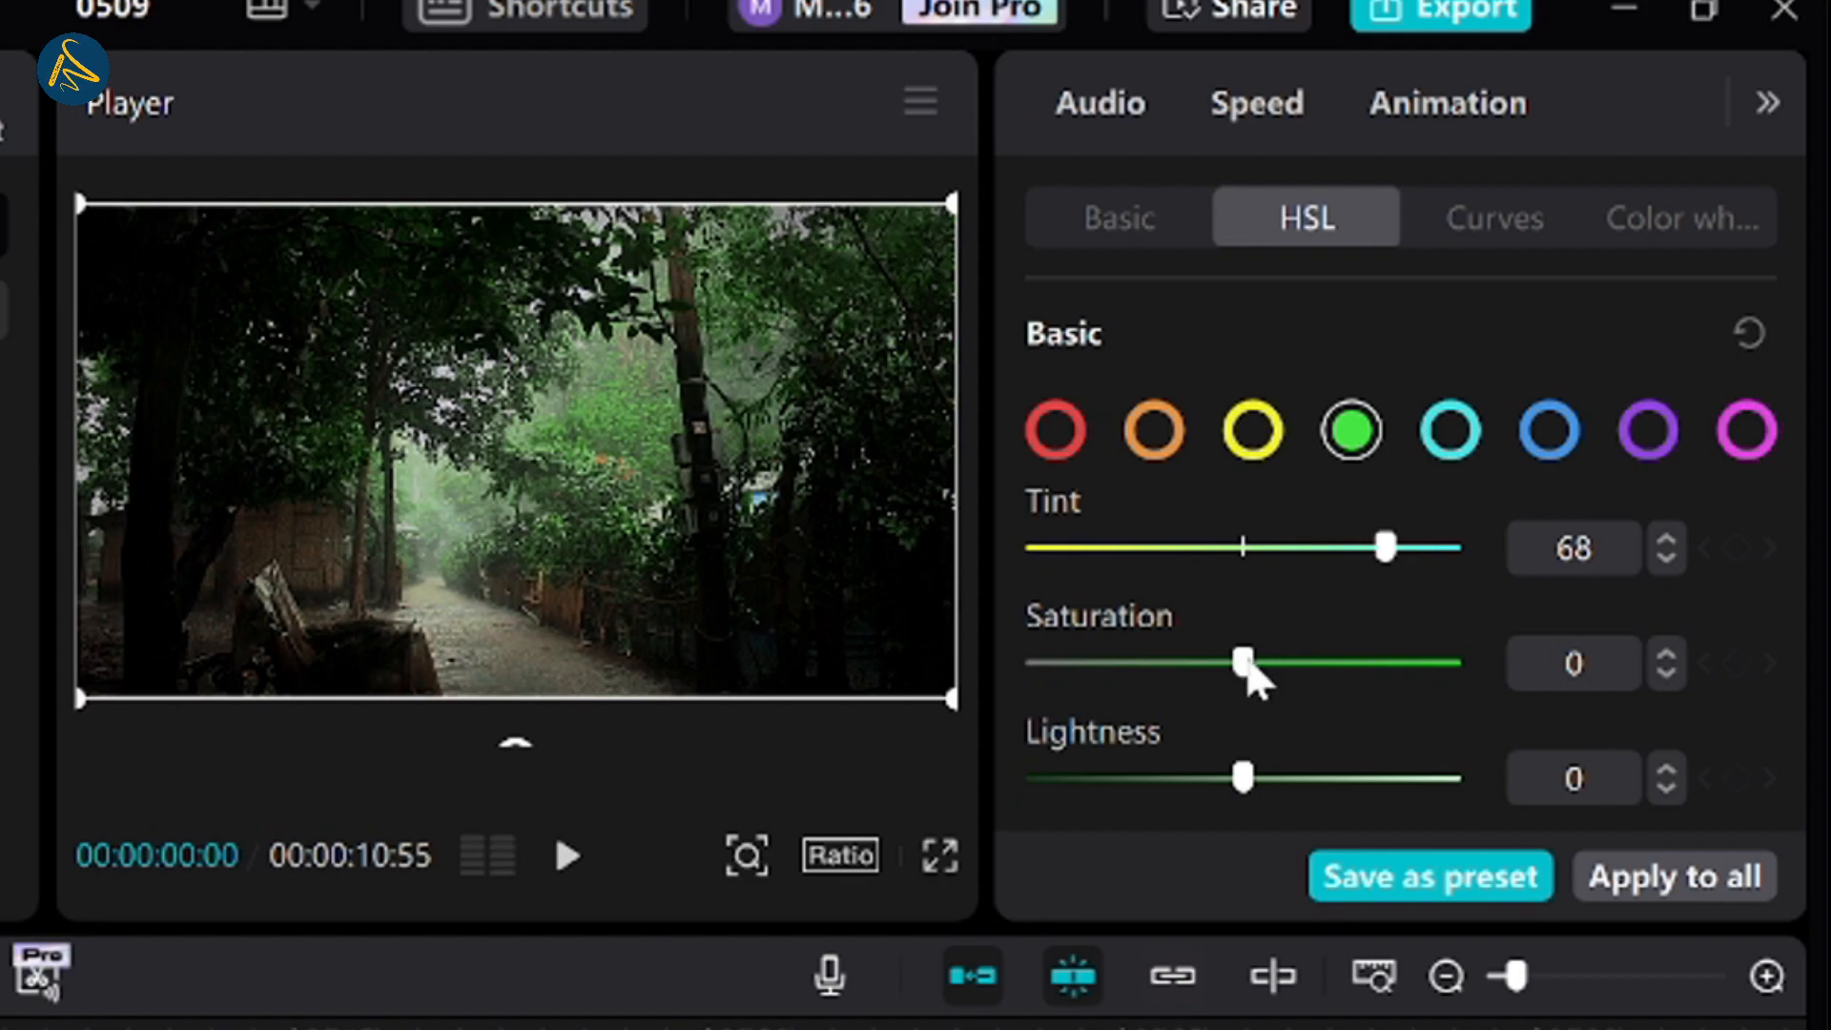
Set the HSL green channel's saturation to 11 and lightness to -15, and select the cyan channel.
{"action": "left_click_drag", "start_coordinate": [1247, 667], "coordinate": [1269, 658]}
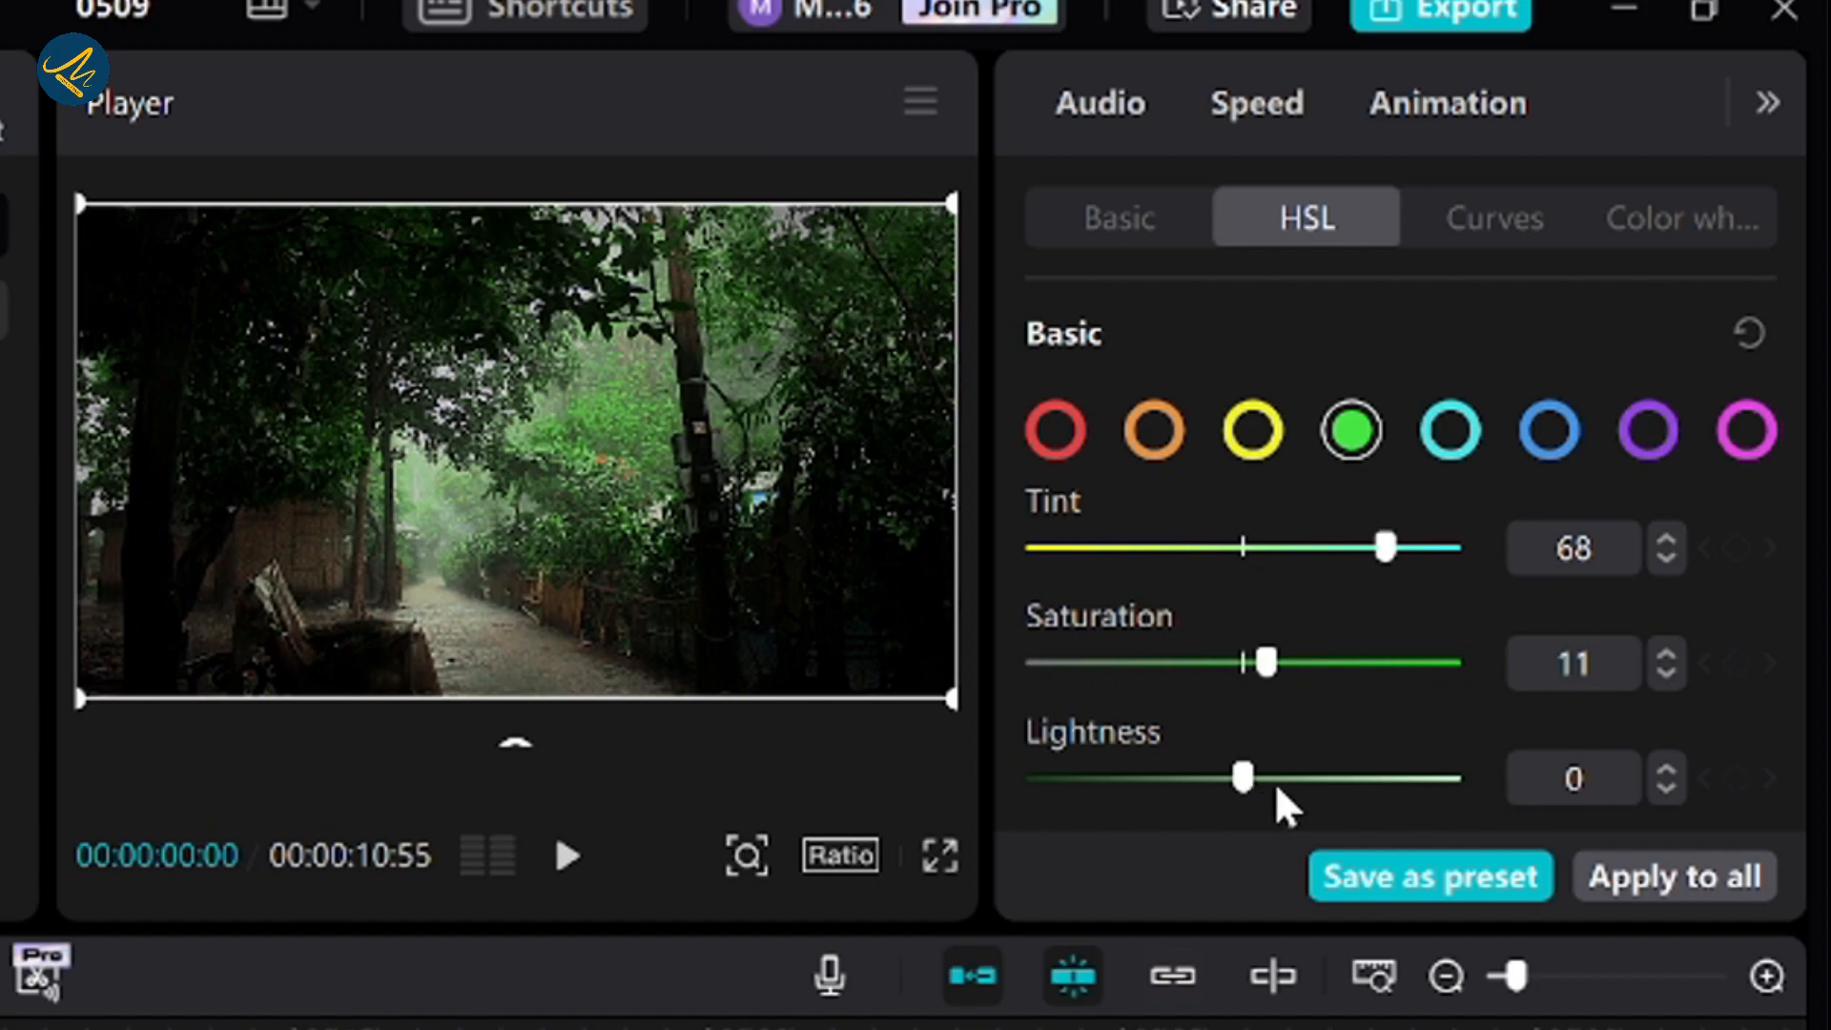
{"action": "left_click_drag", "start_coordinate": [1242, 779], "coordinate": [1205, 771]}
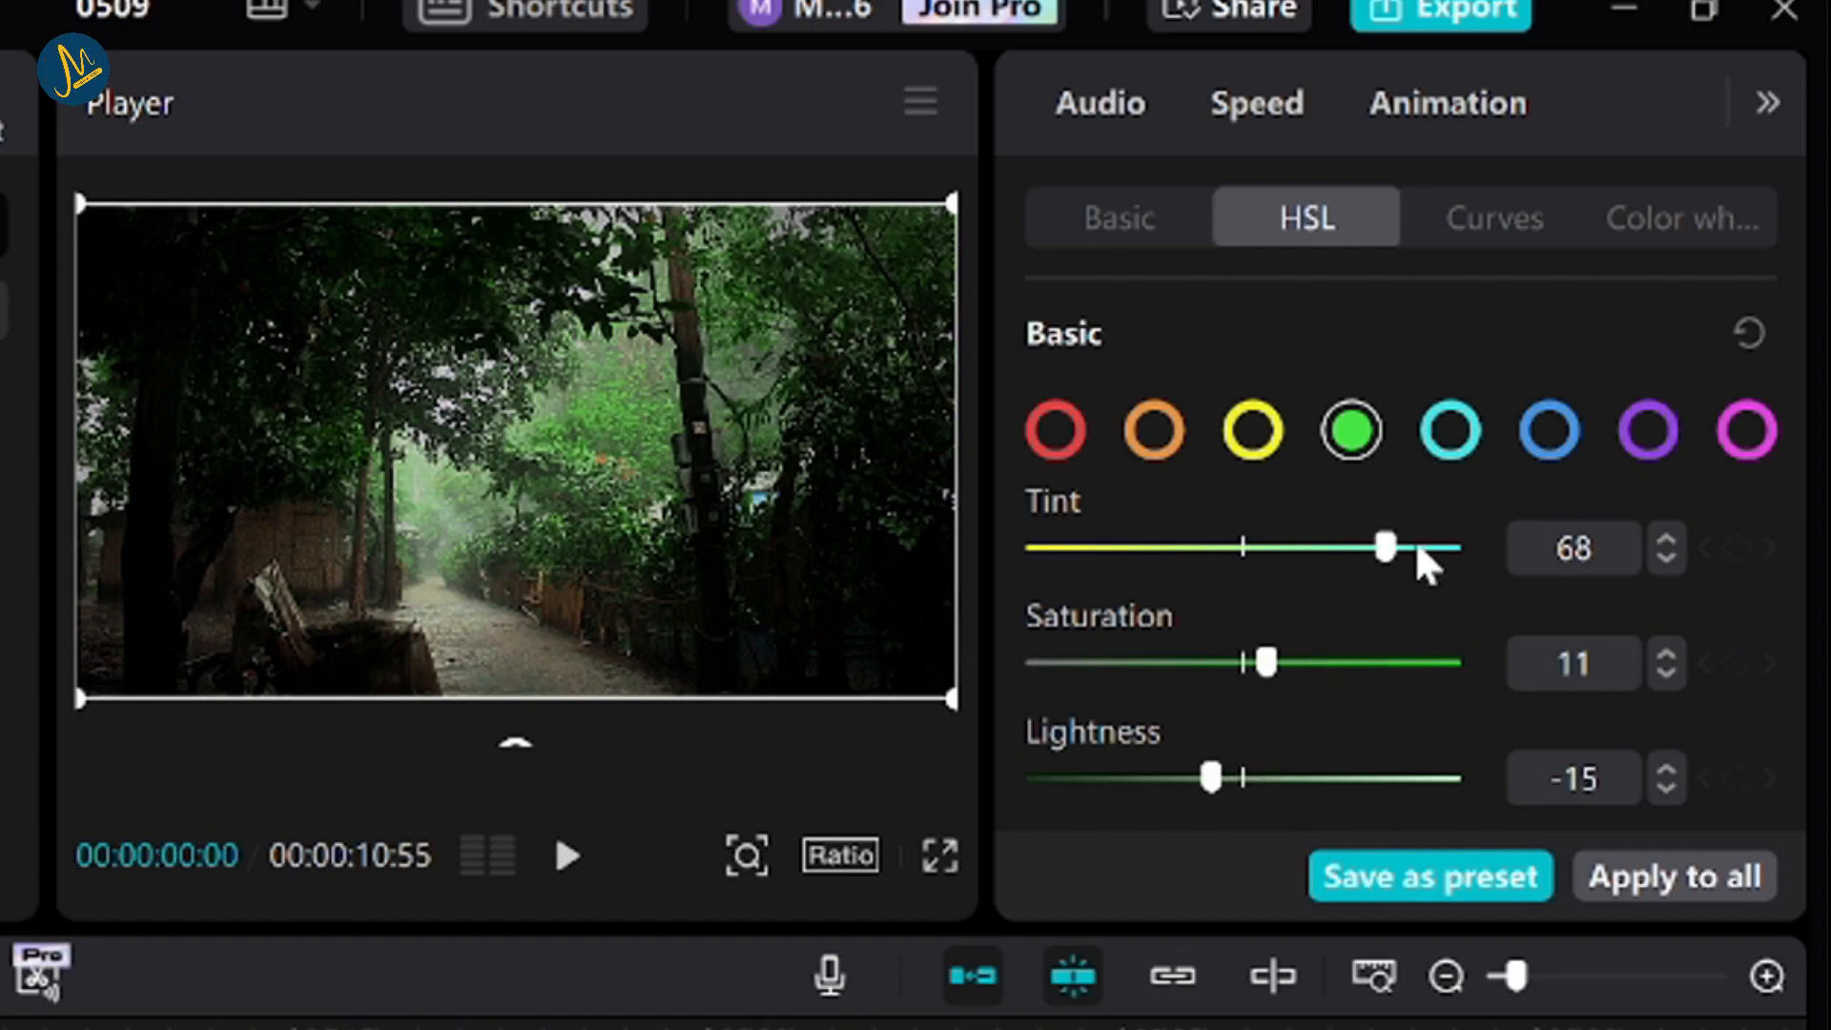
{"action": "left_click", "coordinate": [1457, 429]}
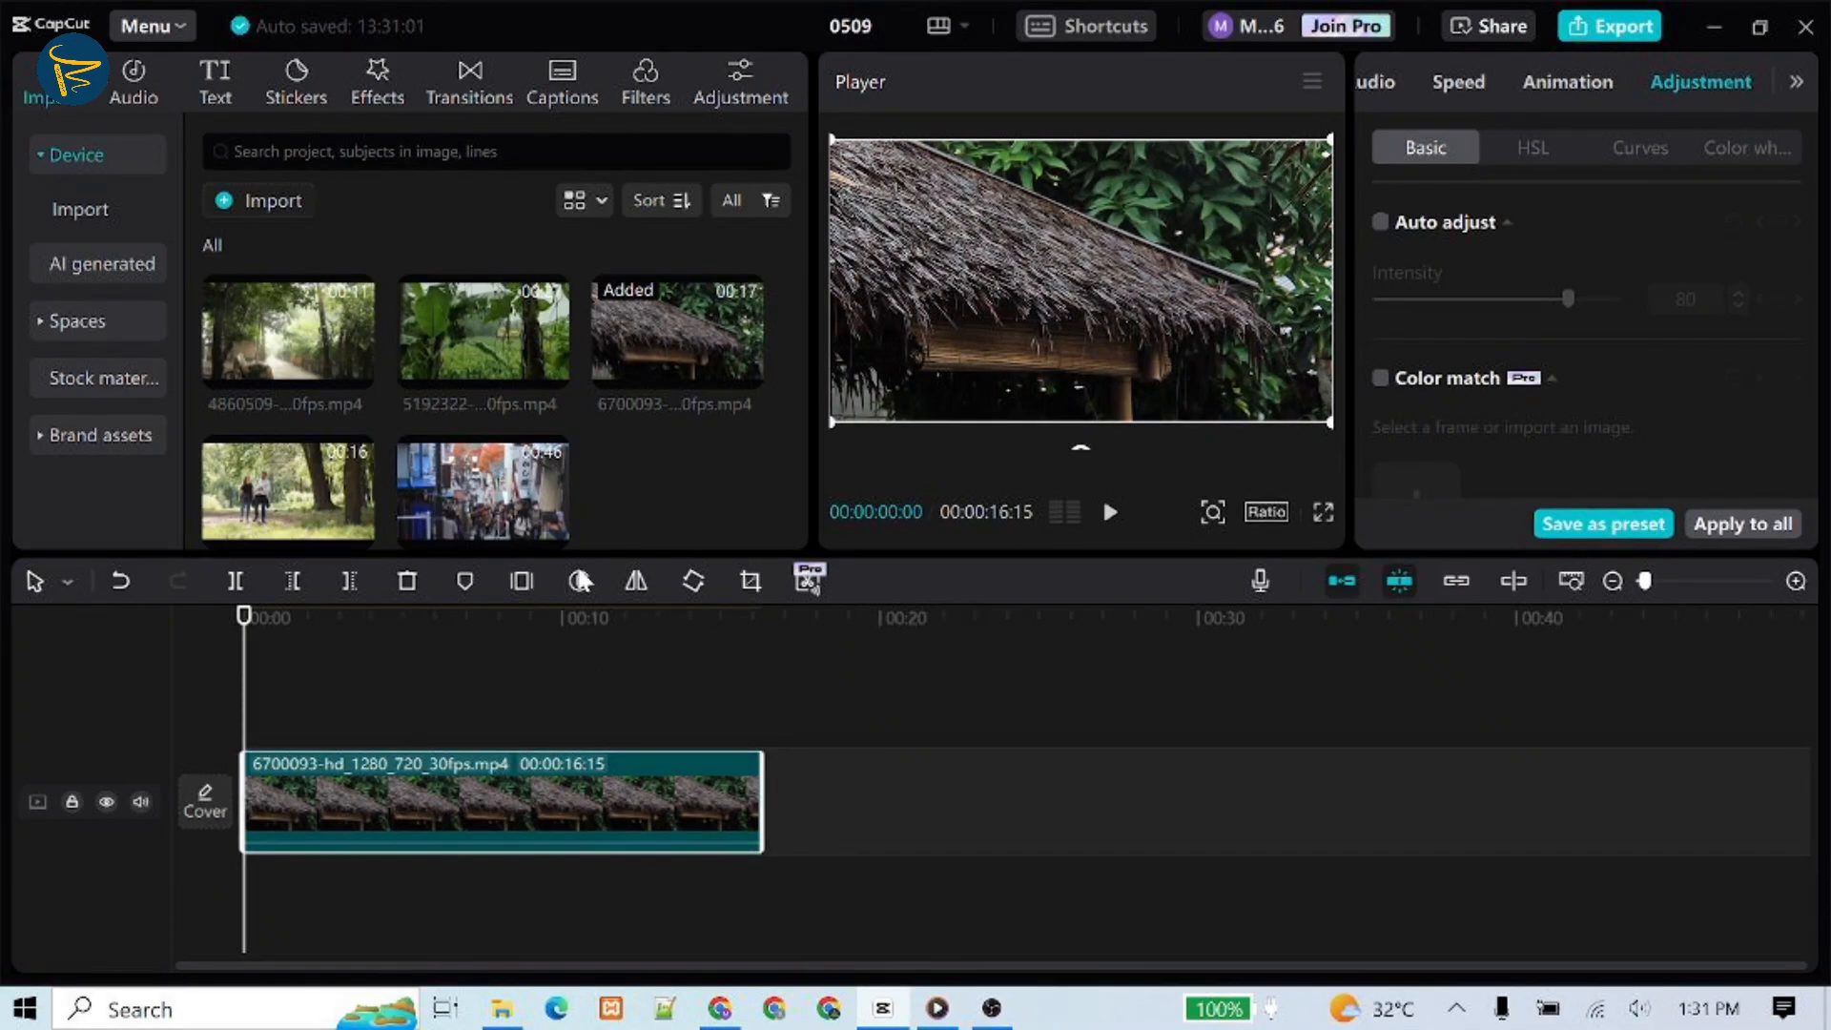
Add a second copy of the thatched roof clip behind the first and place the playhead at 00:00:13:13 in the first copy.
{"action": "left_click", "coordinate": [745, 371]}
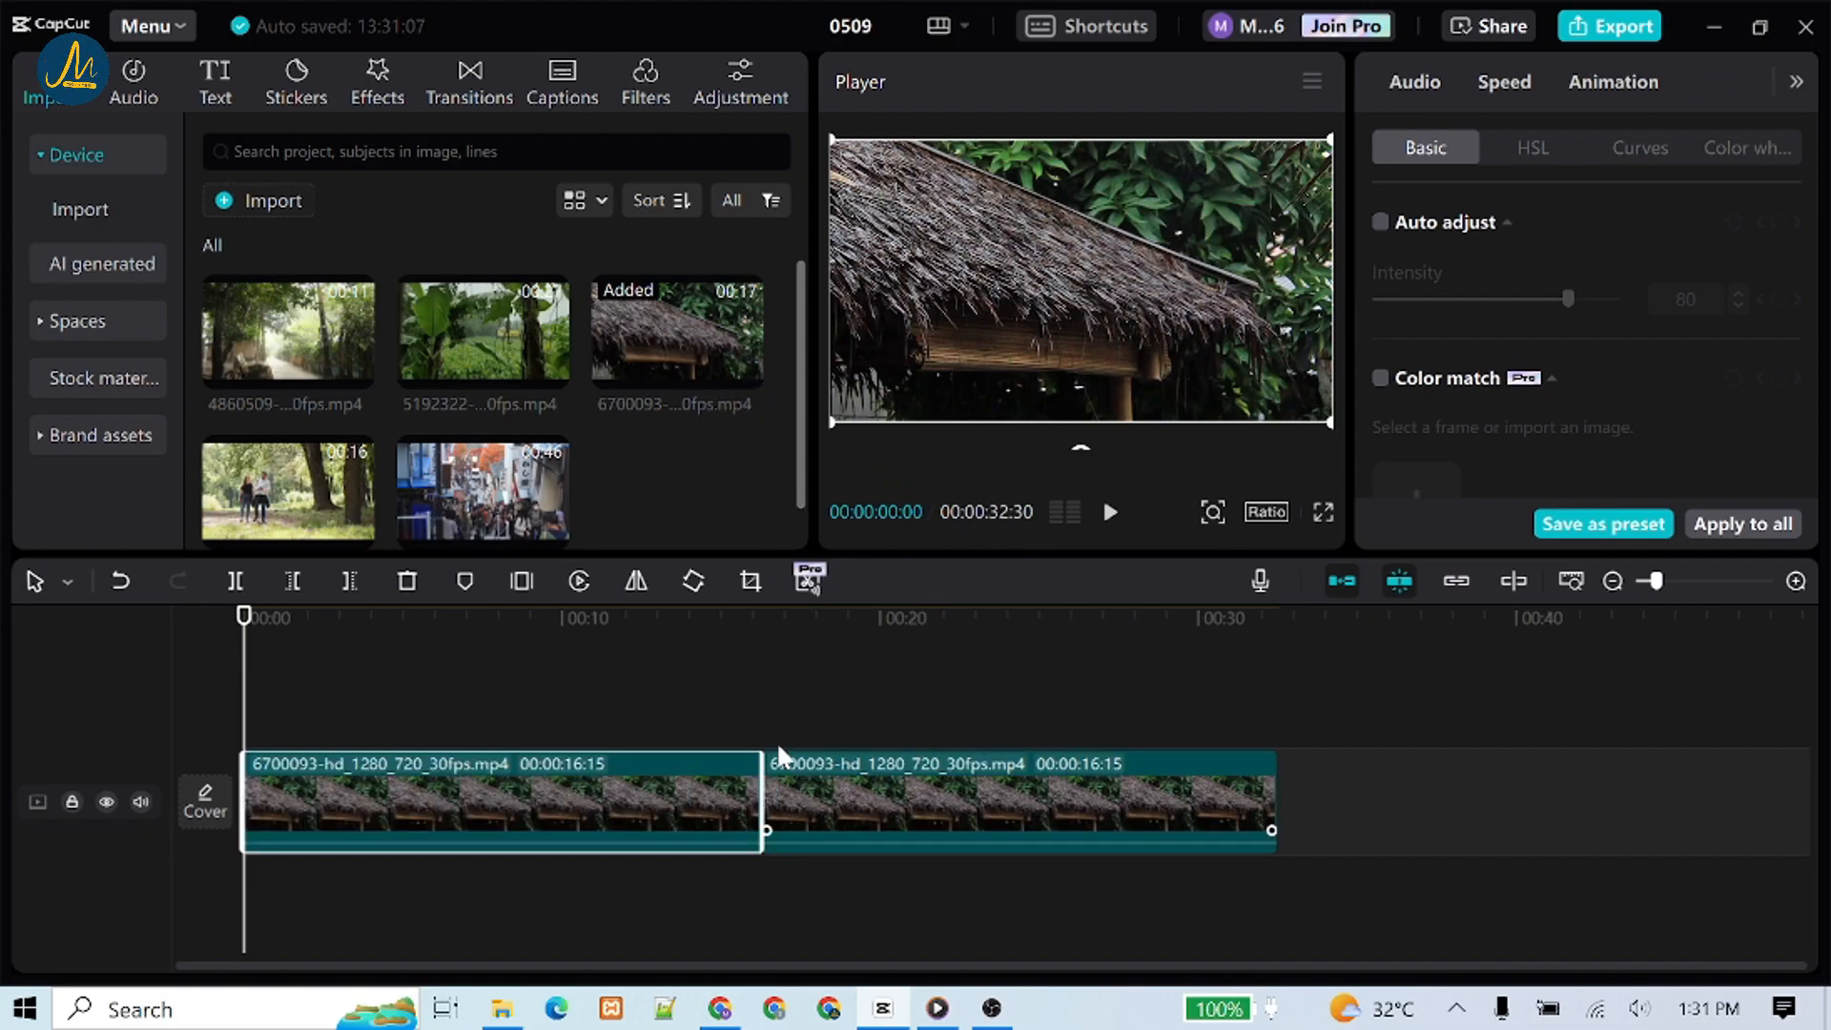
{"action": "left_click", "coordinate": [921, 624]}
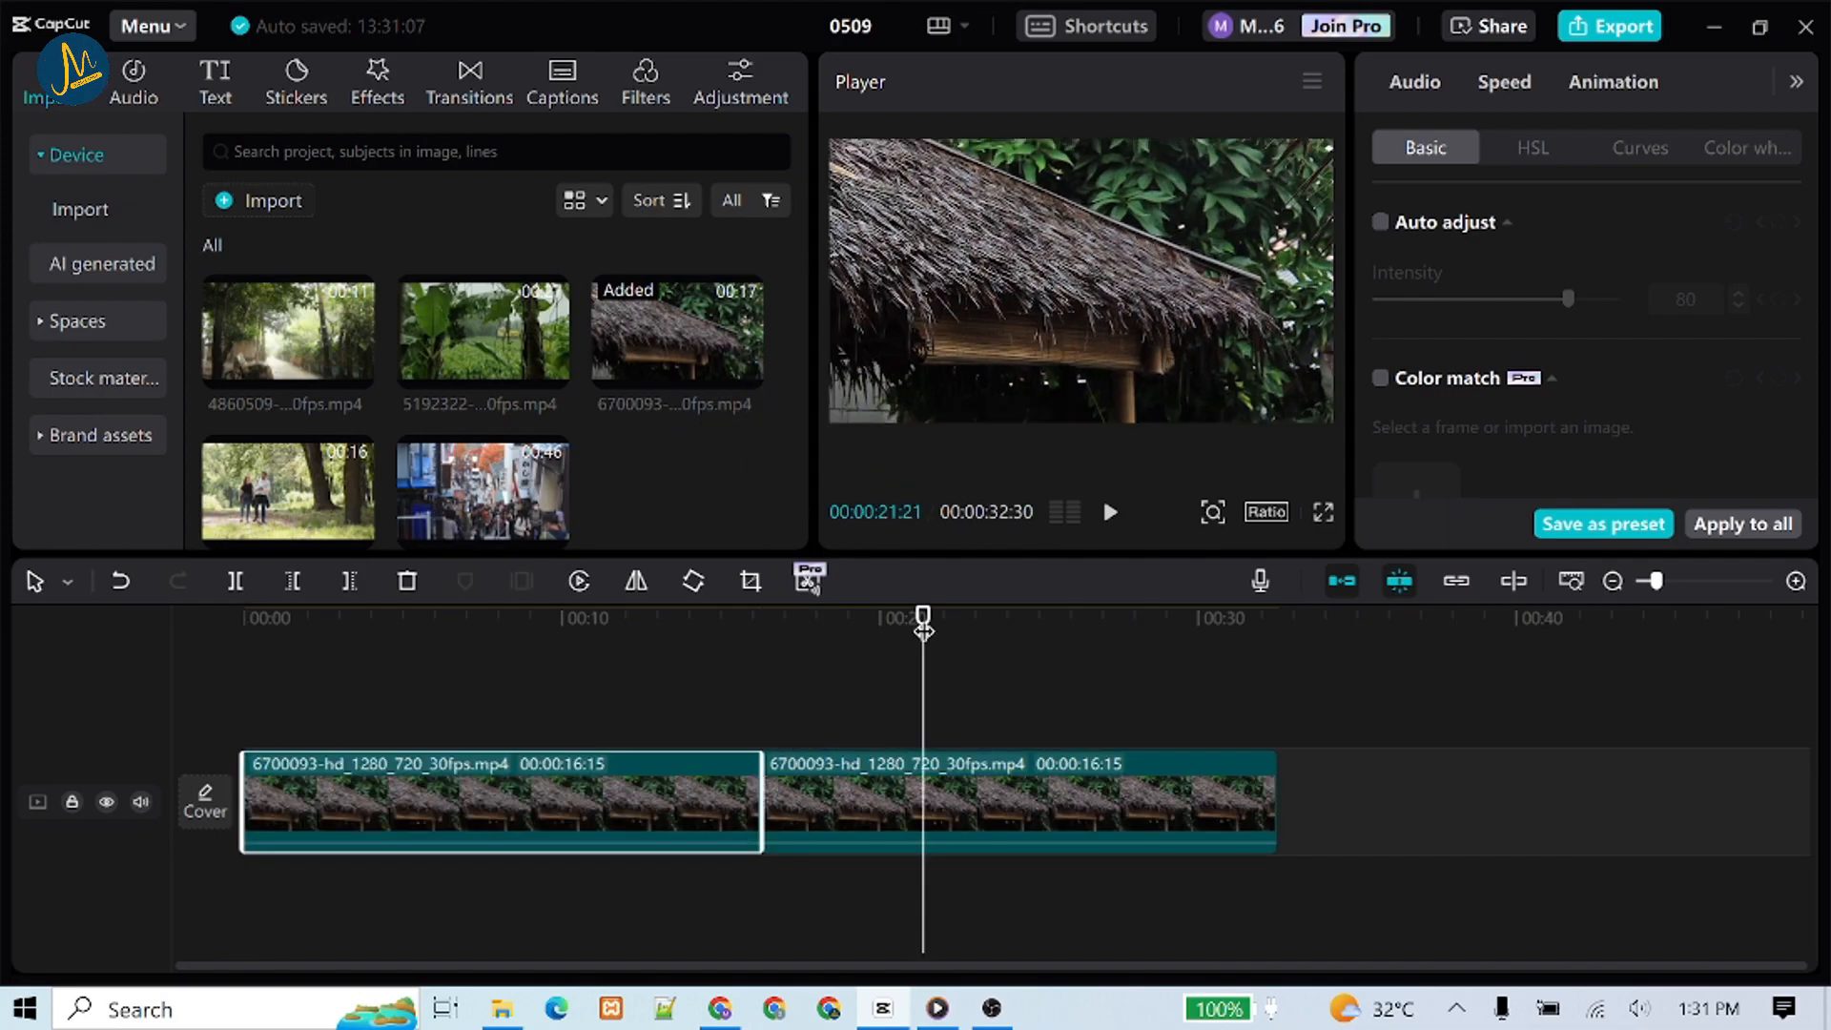
{"action": "left_click", "coordinate": [665, 623]}
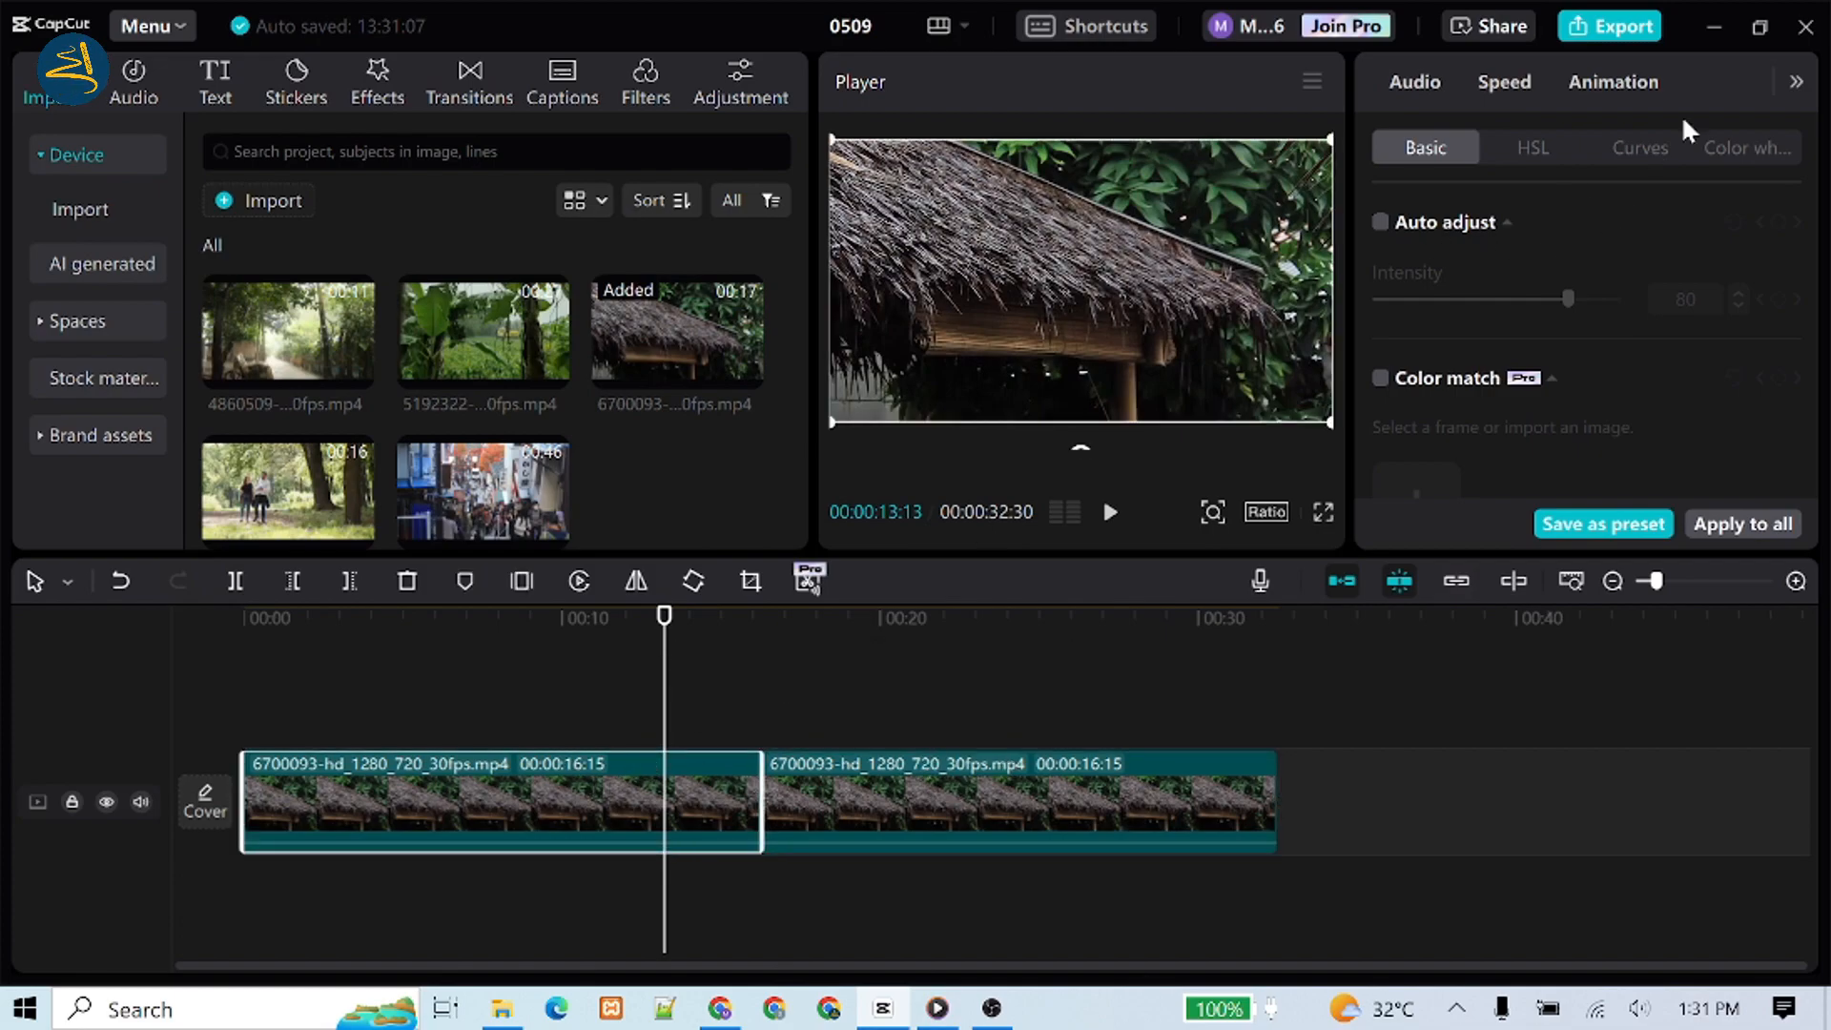
Set the first thatched roof clip's temp to -12, tint to -15 and saturation to 6 in the basic adjustments.
{"action": "scroll", "coordinate": [1564, 294], "scroll_direction": "down", "scroll_amount": 5}
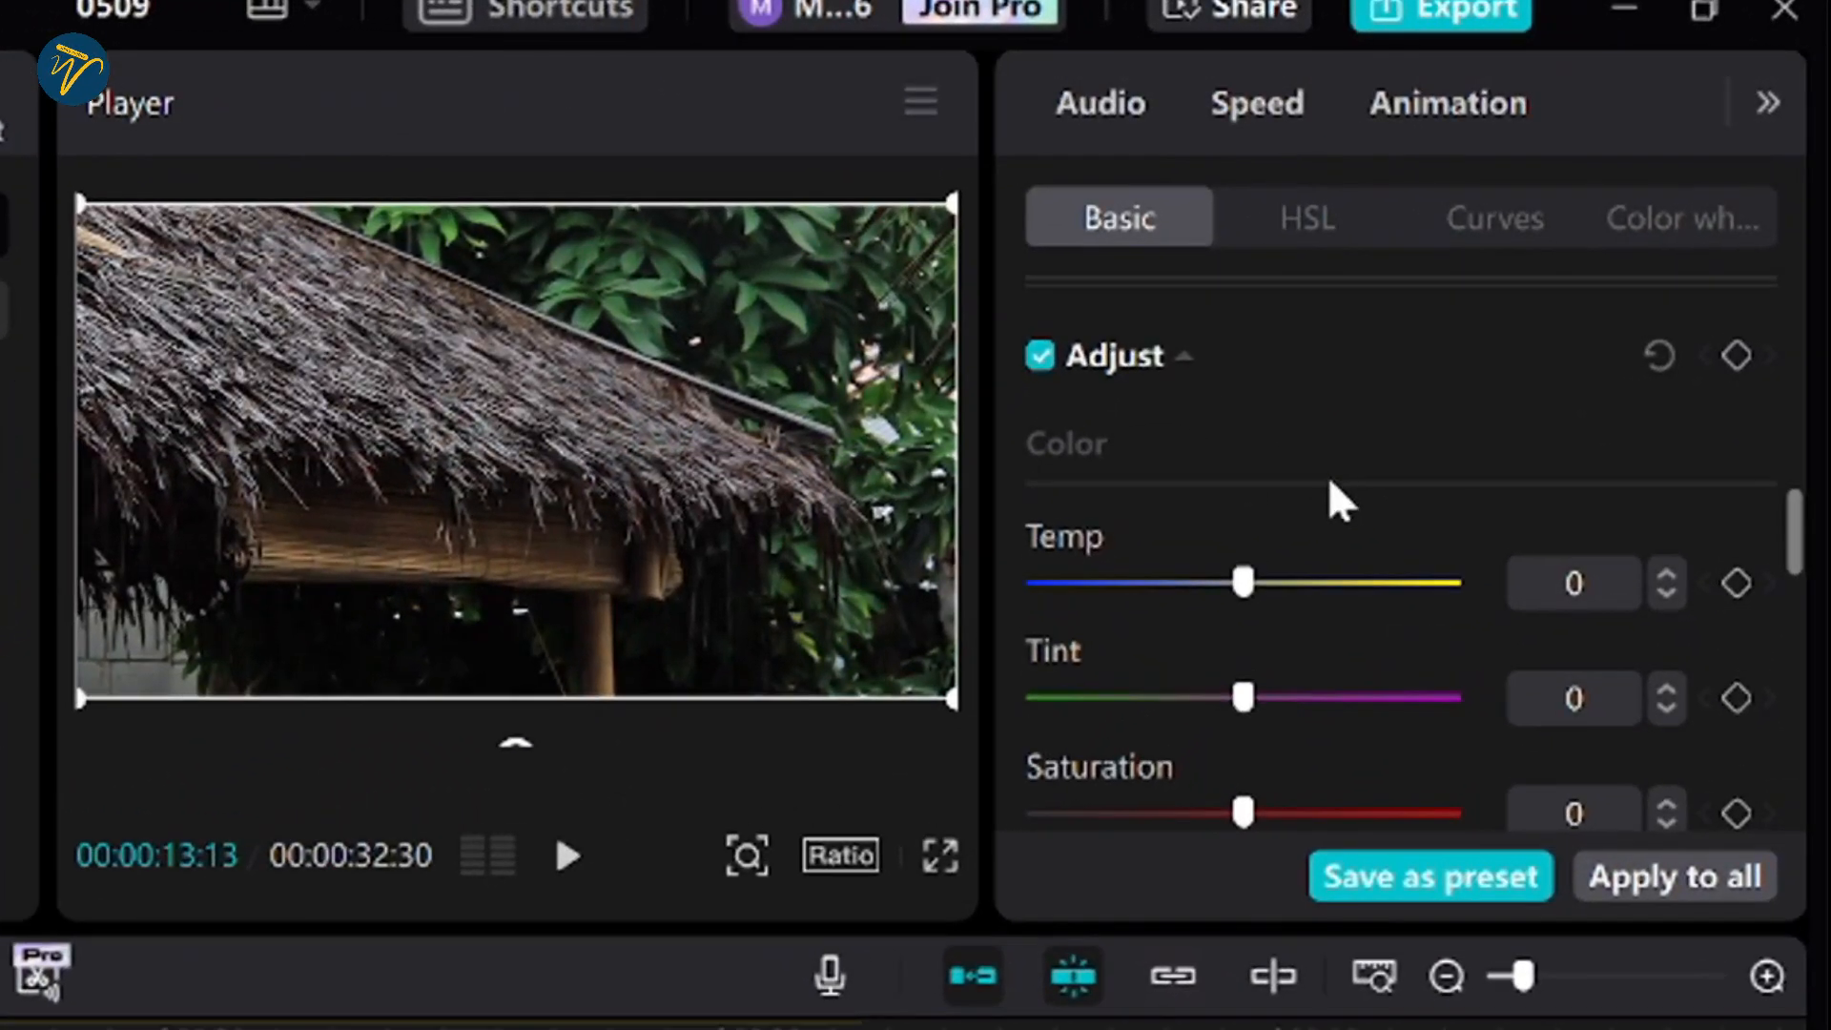
{"action": "scroll", "coordinate": [1331, 481], "scroll_direction": "down", "scroll_amount": 2}
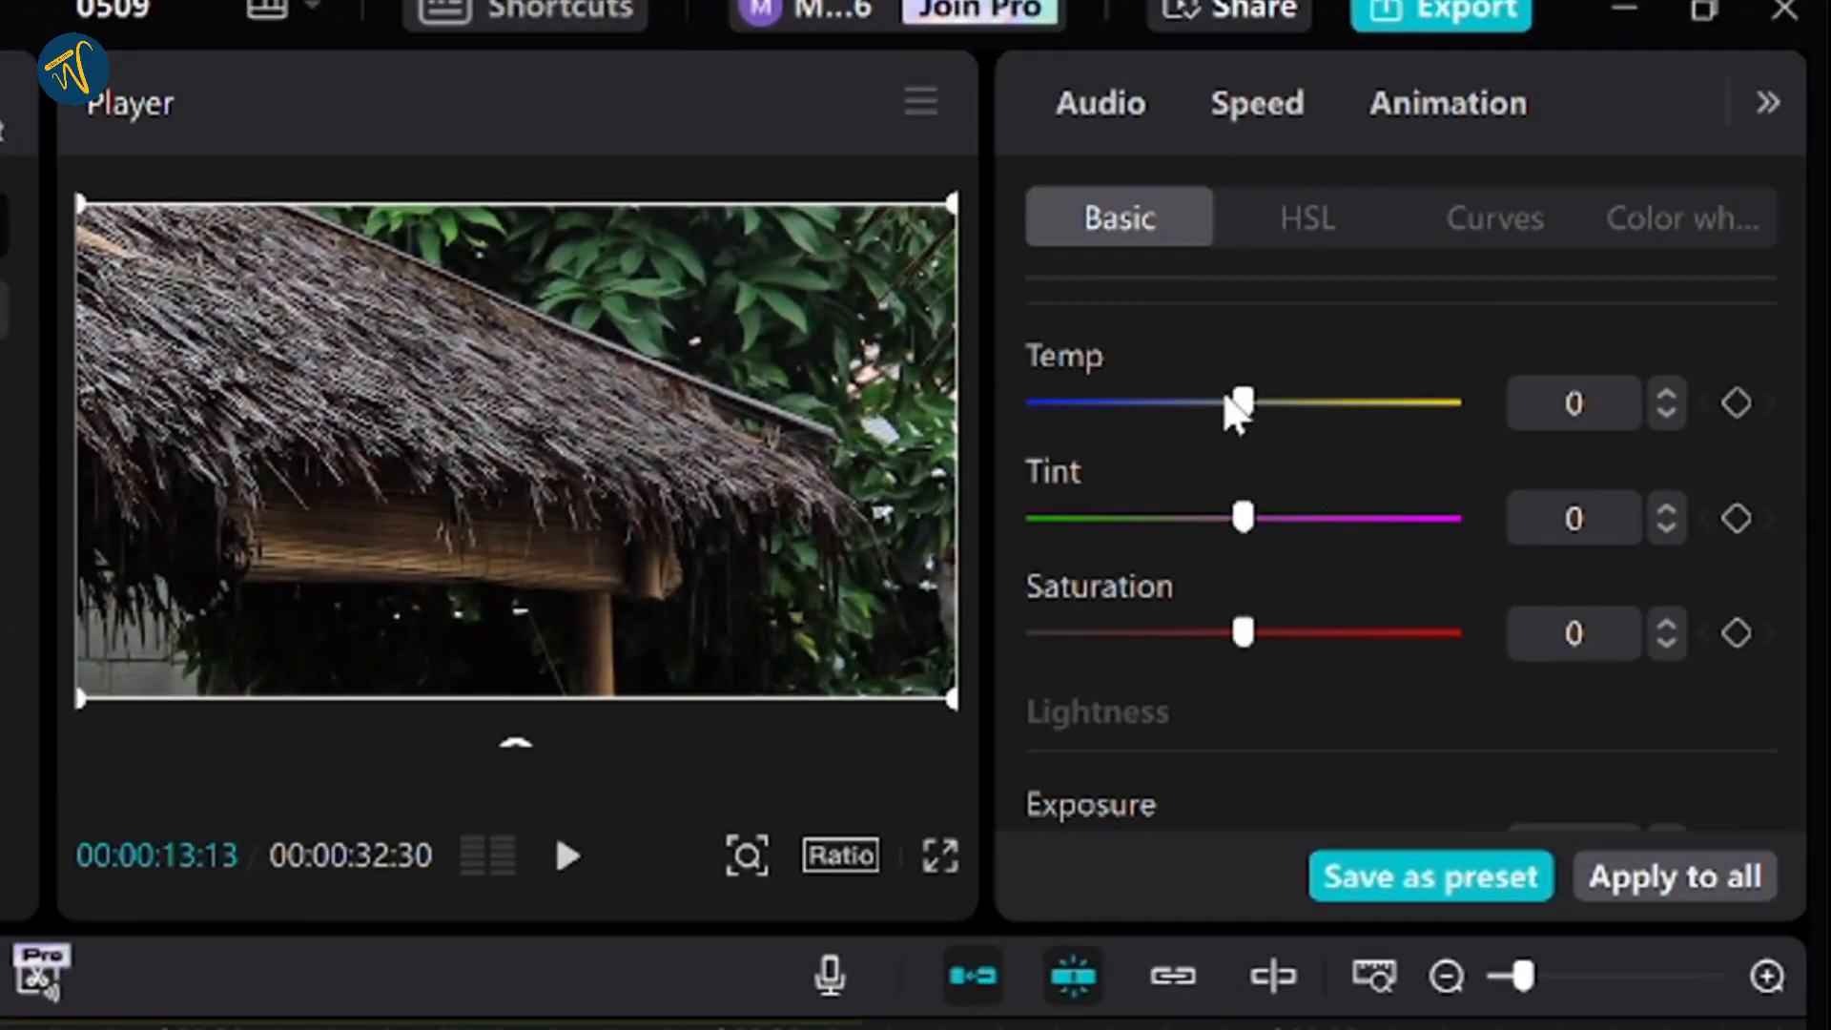
{"action": "left_click_drag", "start_coordinate": [1222, 410], "coordinate": [1213, 416]}
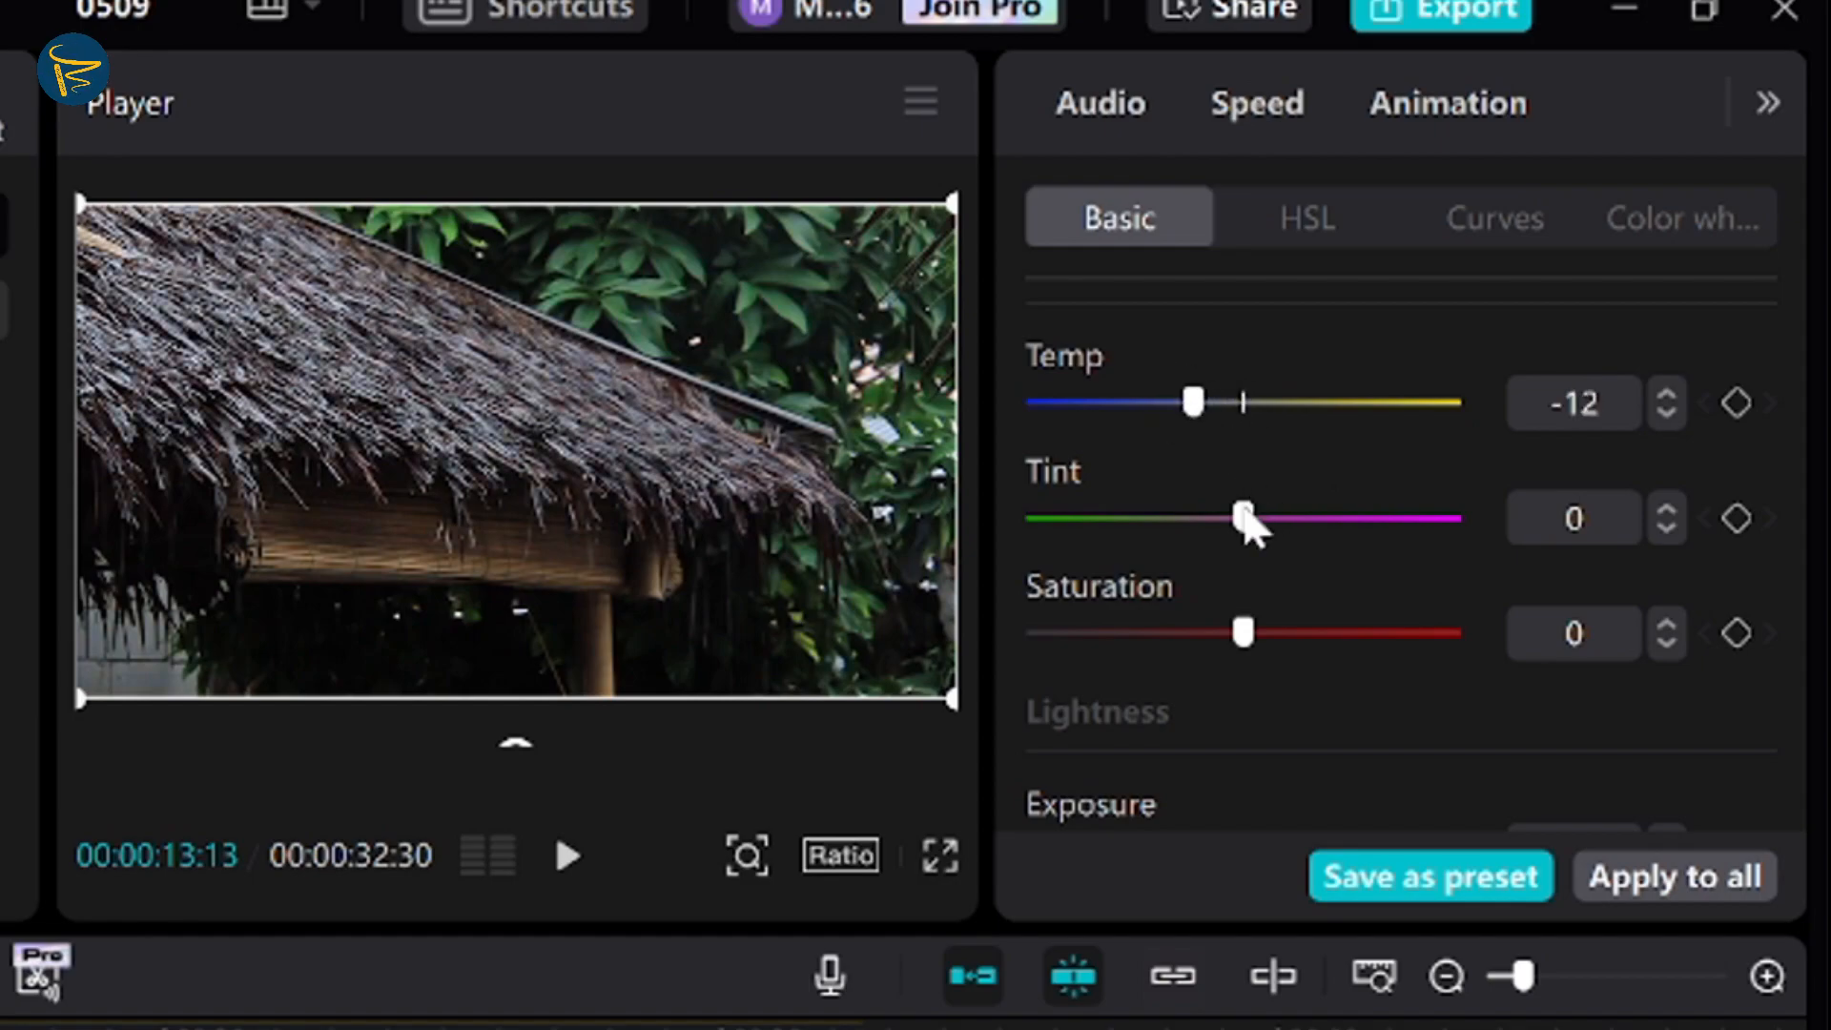
{"action": "left_click_drag", "start_coordinate": [1245, 520], "coordinate": [1179, 519]}
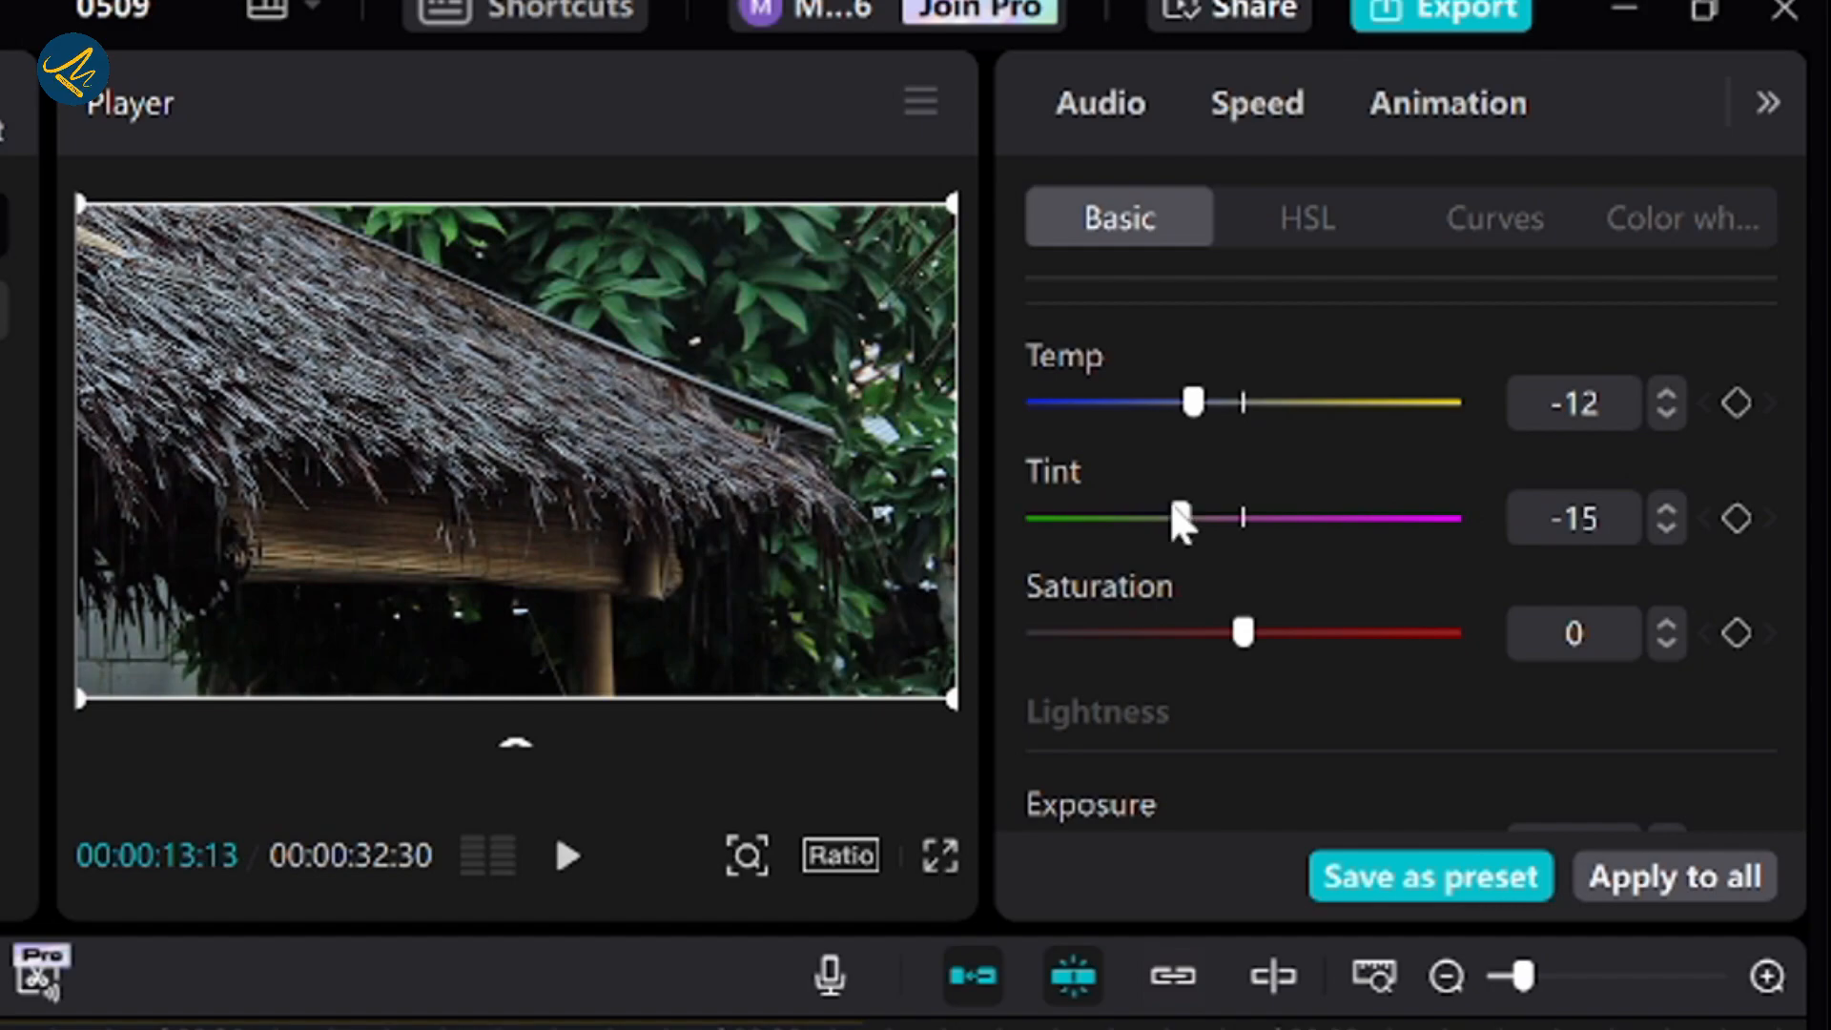
{"action": "mouse_move", "coordinate": [1249, 628]}
{"action": "left_mouse_down"}
{"action": "mouse_move", "coordinate": [1292, 642]}
{"action": "mouse_move", "coordinate": [1275, 645]}
{"action": "left_mouse_up"}
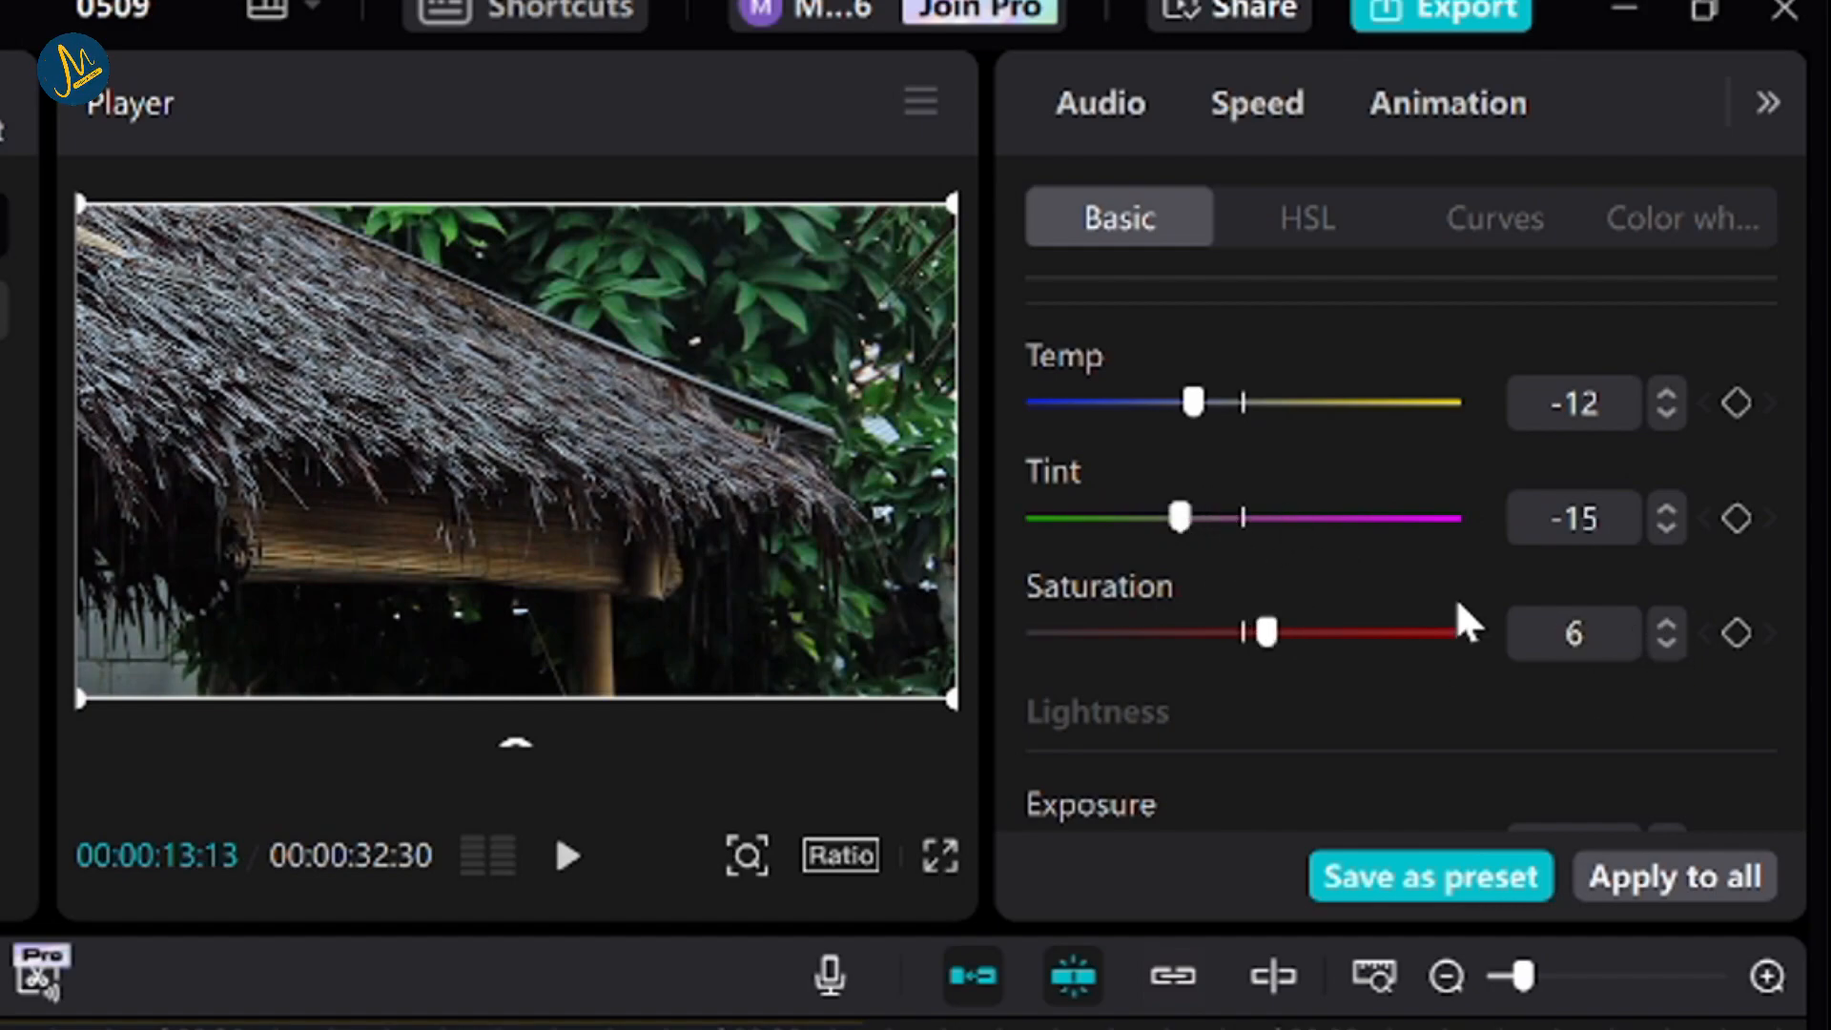
Set the first thatched roof clip's exposure to -11 and contrast to 8.
{"action": "scroll", "coordinate": [1326, 629], "scroll_direction": "down", "scroll_amount": 4}
{"action": "left_click_drag", "start_coordinate": [1243, 482], "coordinate": [1194, 476]}
{"action": "left_click", "coordinate": [1665, 493]}
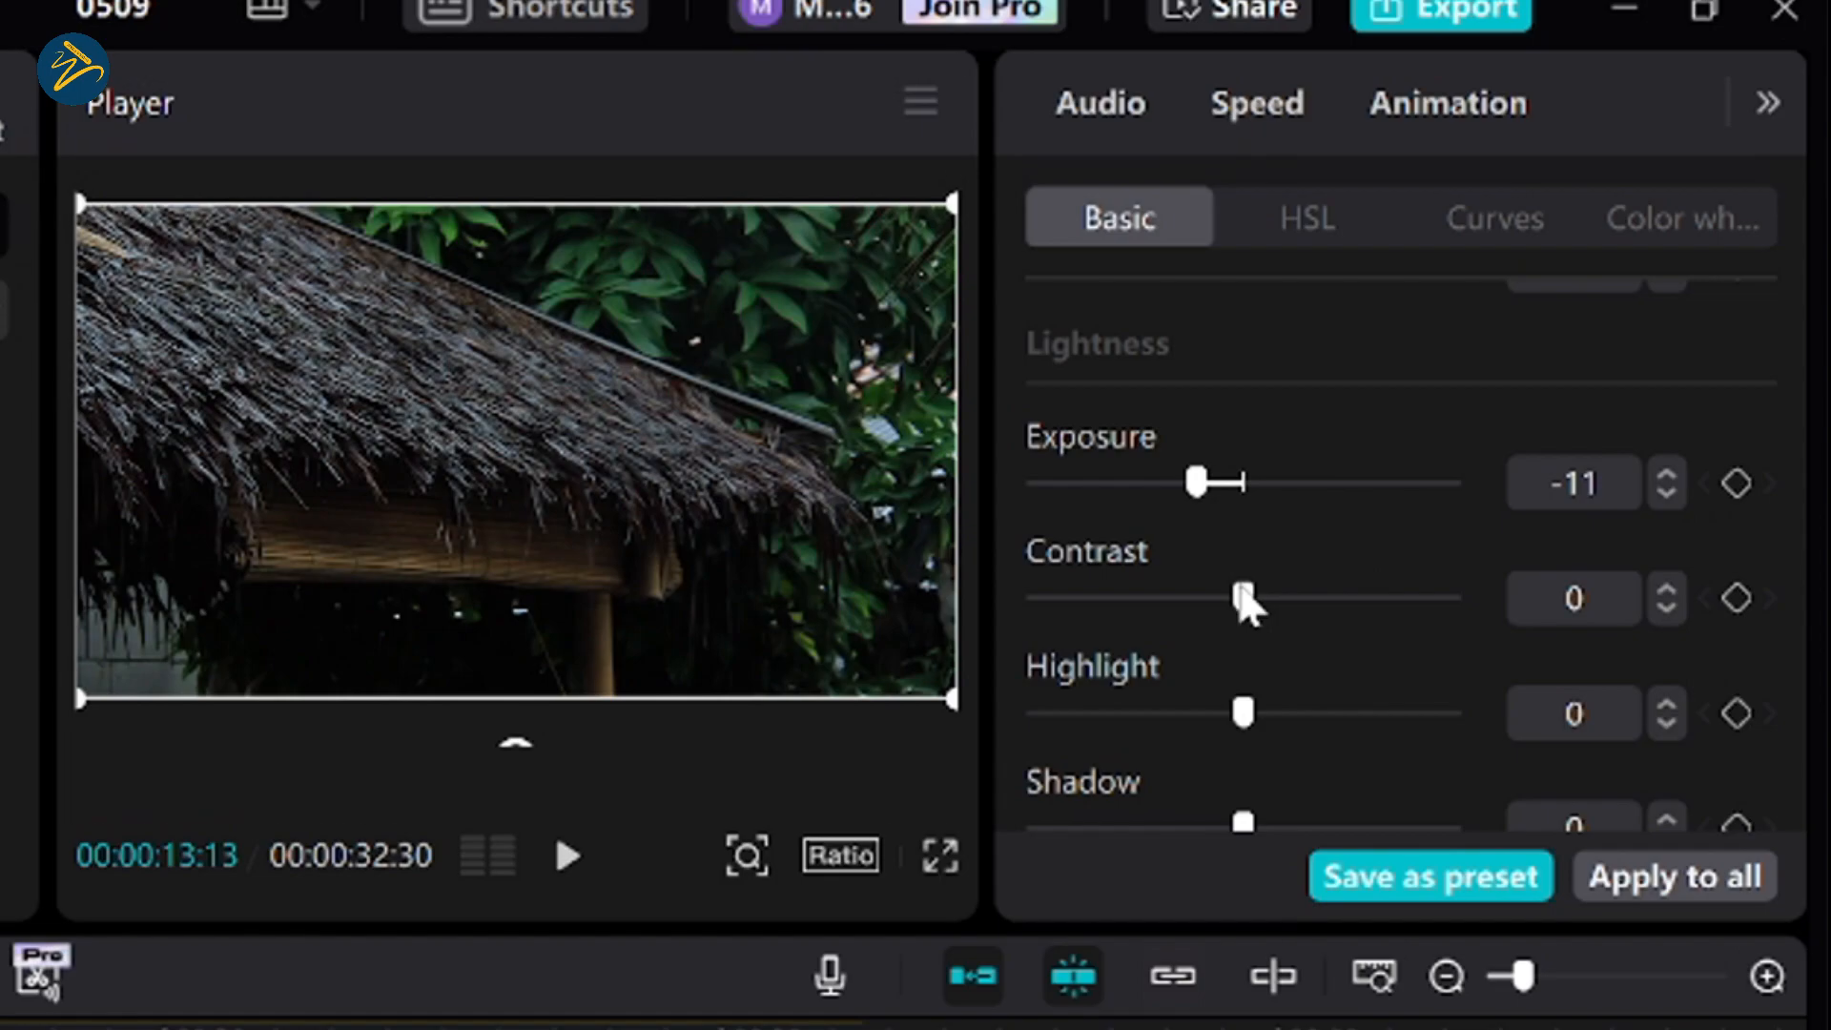
{"action": "mouse_move", "coordinate": [1243, 596]}
{"action": "left_mouse_down"}
{"action": "mouse_move", "coordinate": [1287, 602]}
{"action": "mouse_move", "coordinate": [1269, 605]}
{"action": "left_mouse_up"}
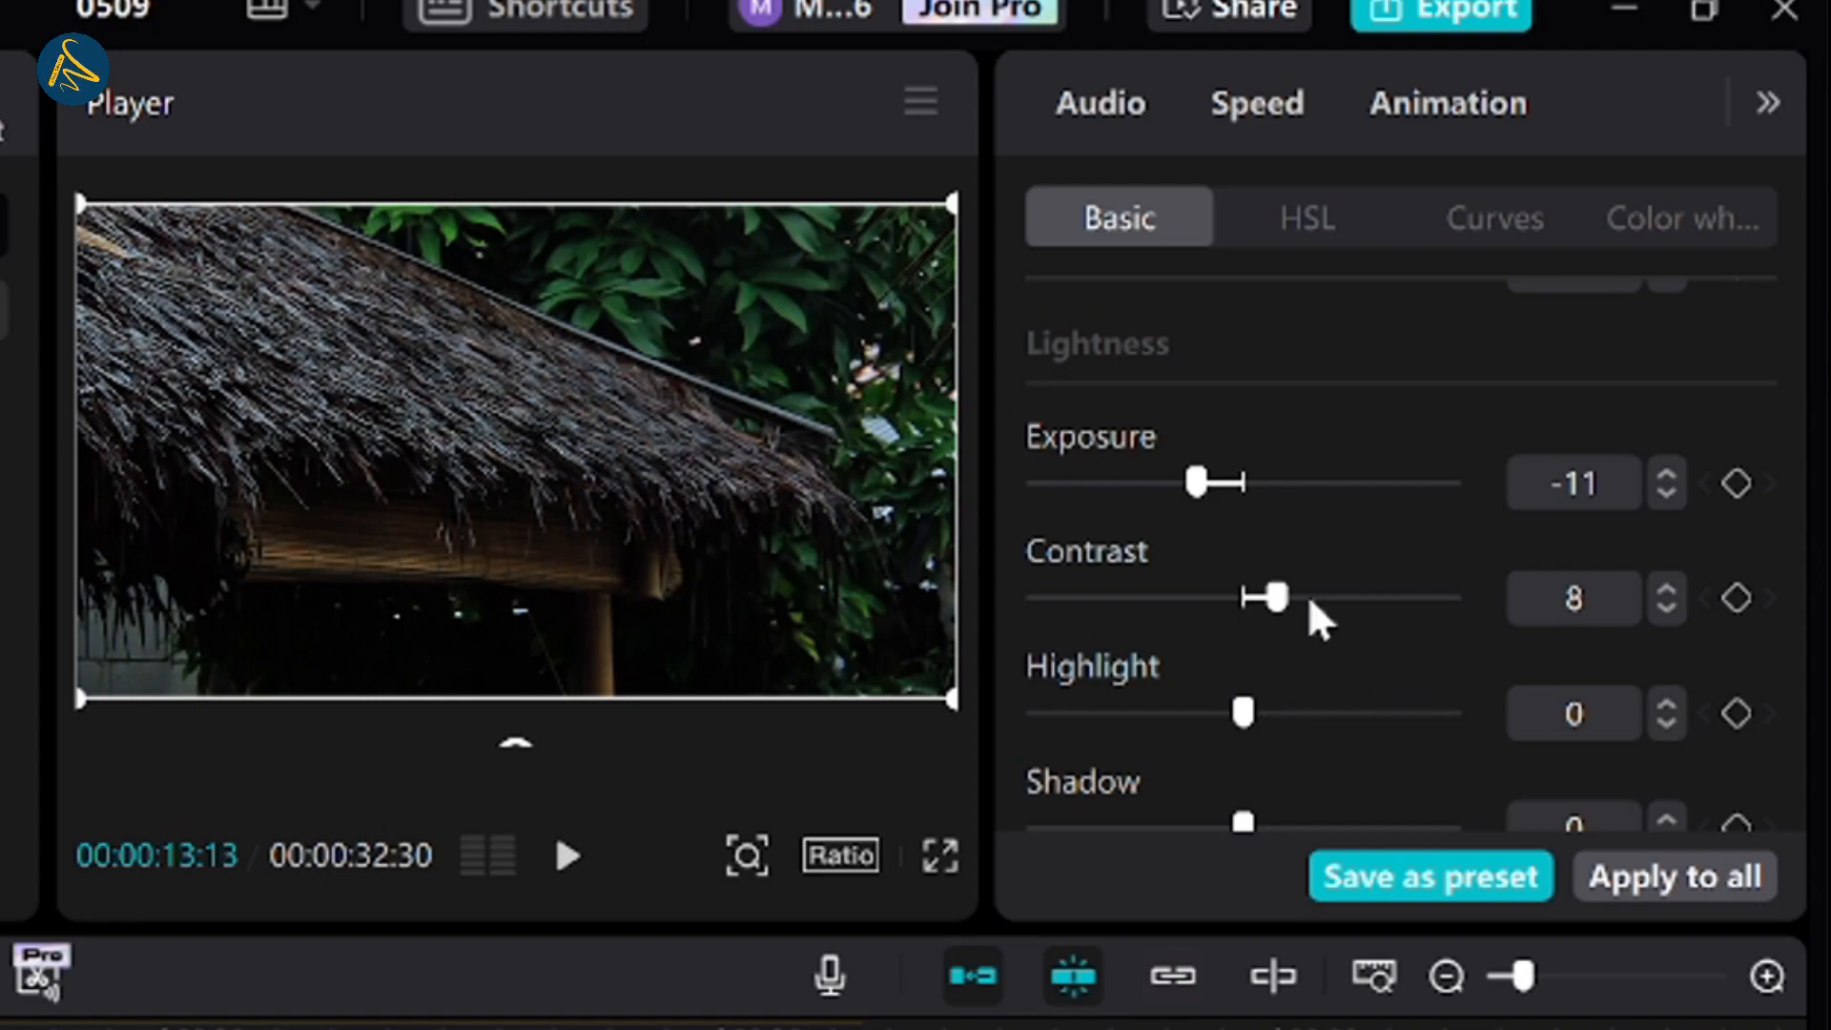
Set the first thatched roof clip's highlight to -15 and shadow to -3.
{"action": "left_click_drag", "start_coordinate": [1233, 714], "coordinate": [1177, 715]}
{"action": "scroll", "coordinate": [1338, 641], "scroll_direction": "down", "scroll_amount": 4}
{"action": "left_click_drag", "start_coordinate": [1239, 461], "coordinate": [1224, 465]}
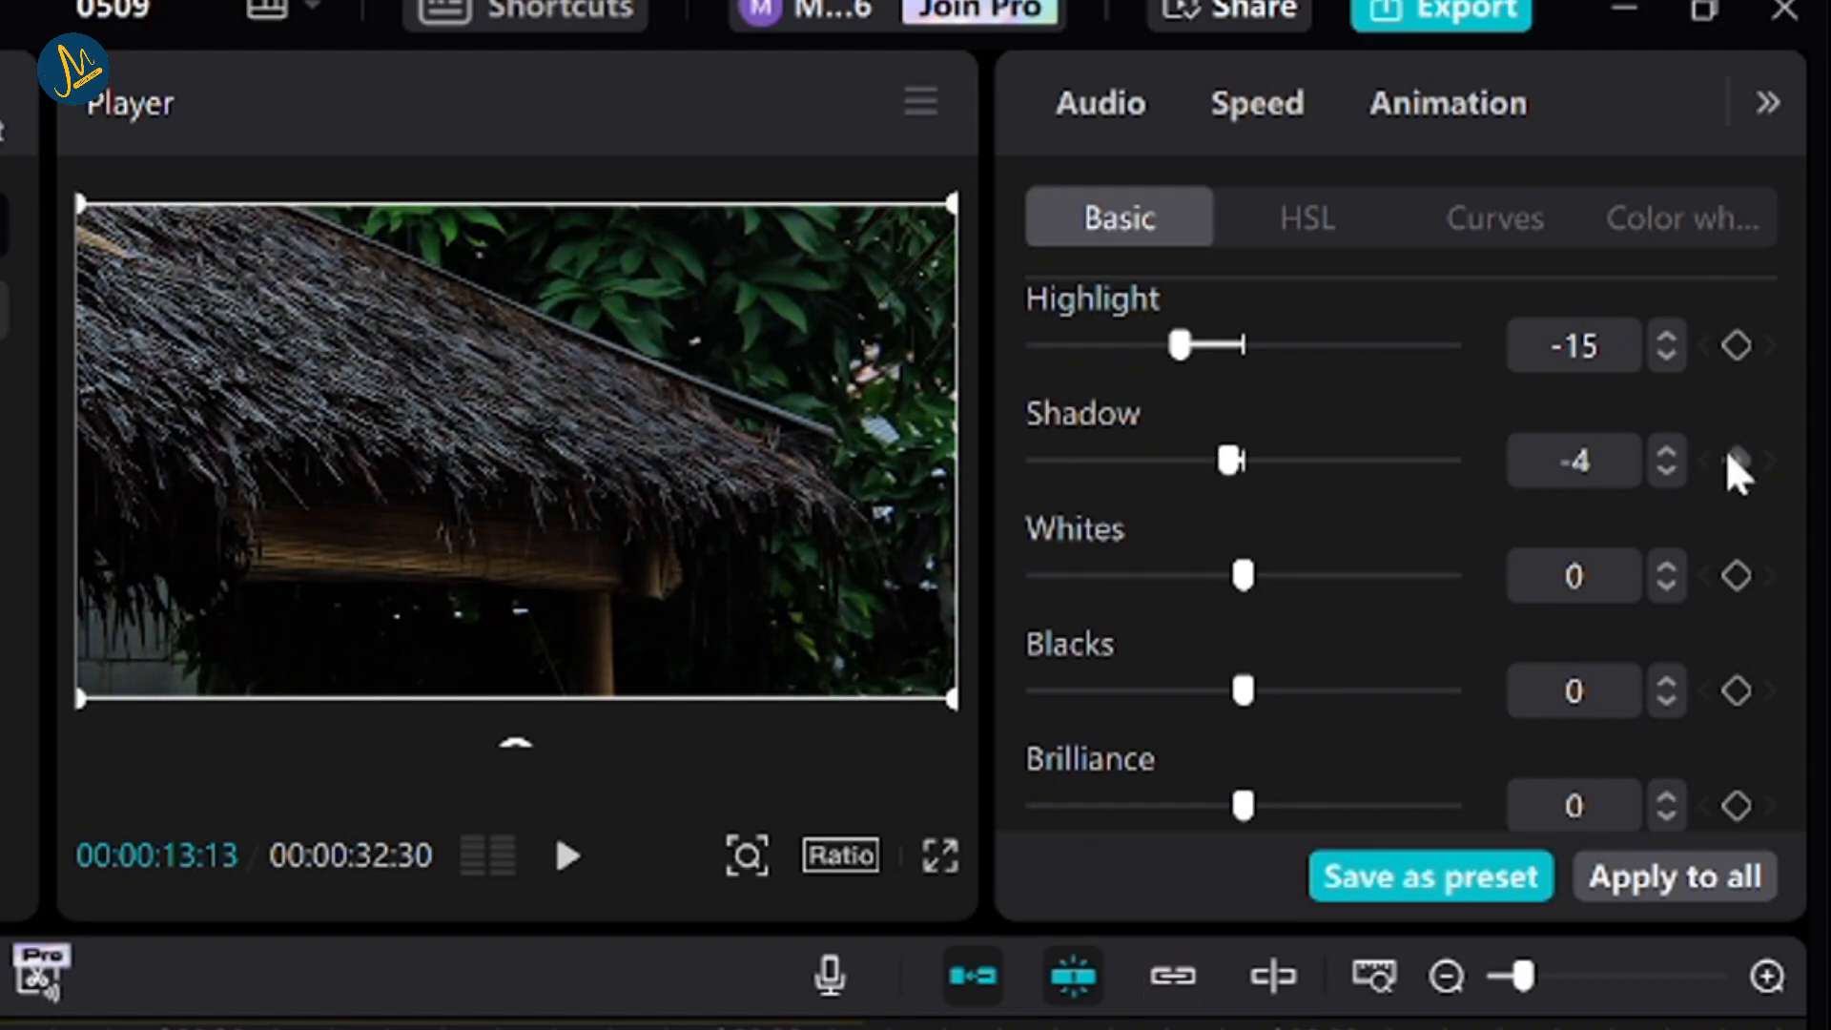
{"action": "left_click", "coordinate": [1665, 452]}
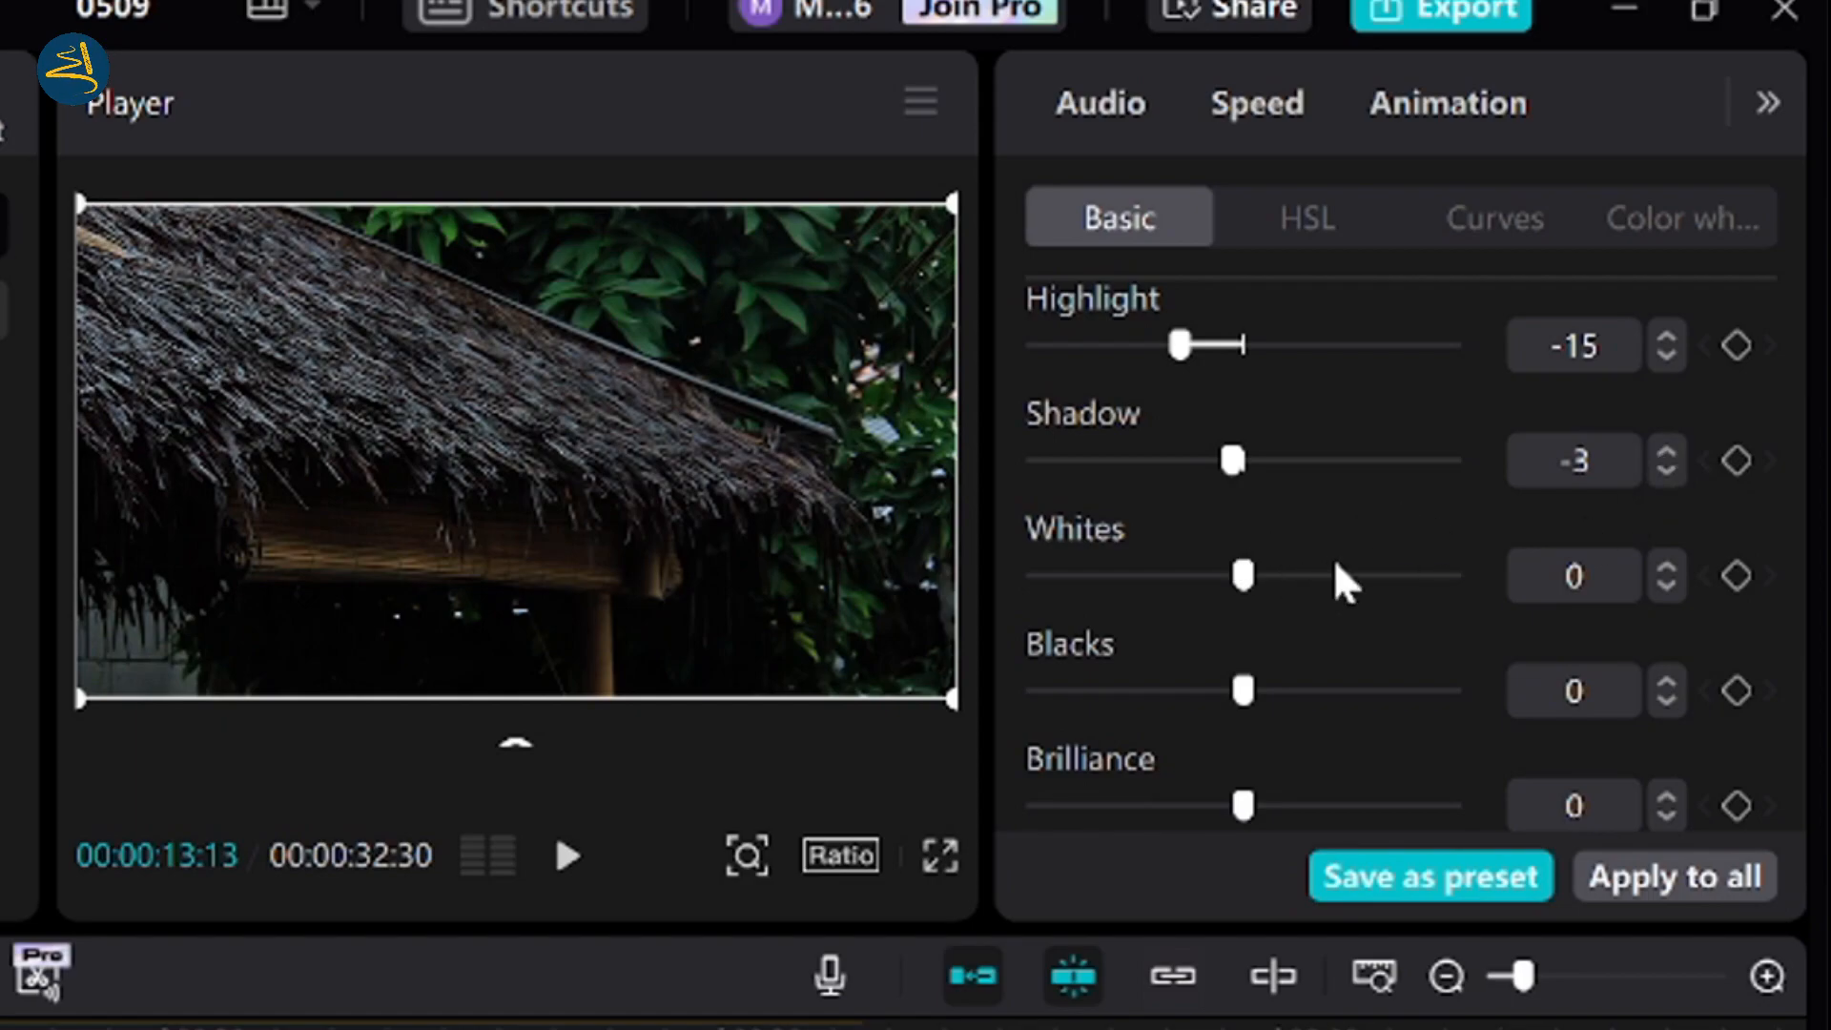
Set the first thatched roof clip's whites to -12 and brilliance to -20.
{"action": "mouse_move", "coordinate": [1244, 575]}
{"action": "left_mouse_down"}
{"action": "mouse_move", "coordinate": [1194, 603]}
{"action": "mouse_move", "coordinate": [1180, 585]}
{"action": "mouse_move", "coordinate": [1202, 577]}
{"action": "left_mouse_up"}
{"action": "scroll", "coordinate": [1669, 573], "scroll_direction": "down", "scroll_amount": 3}
{"action": "scroll", "coordinate": [1659, 578], "scroll_direction": "up", "scroll_amount": 1}
{"action": "scroll", "coordinate": [1268, 703], "scroll_direction": "down", "scroll_amount": 2}
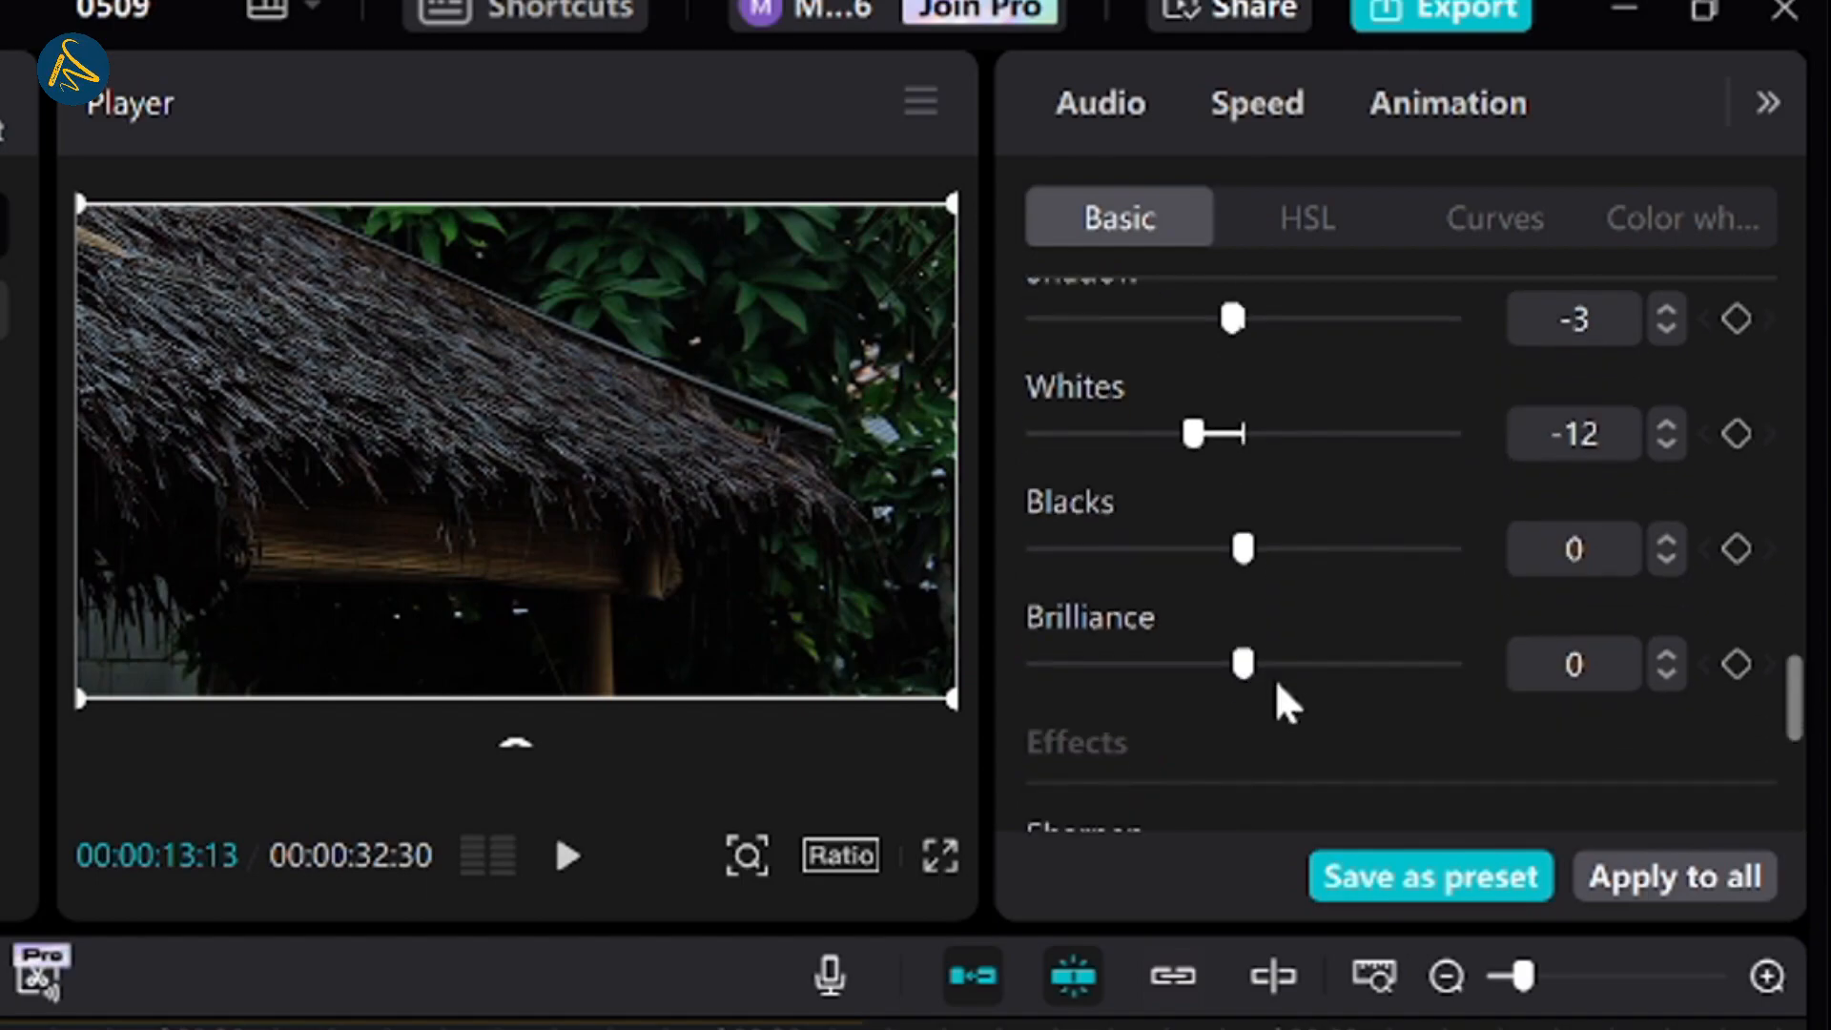
{"action": "left_click_drag", "start_coordinate": [1239, 632], "coordinate": [1166, 632]}
Set the first thatched roof clip's sharpen to 20 and vignette to 15.
{"action": "scroll", "coordinate": [1227, 662], "scroll_direction": "down", "scroll_amount": 3}
{"action": "left_click_drag", "start_coordinate": [1036, 662], "coordinate": [1120, 666]}
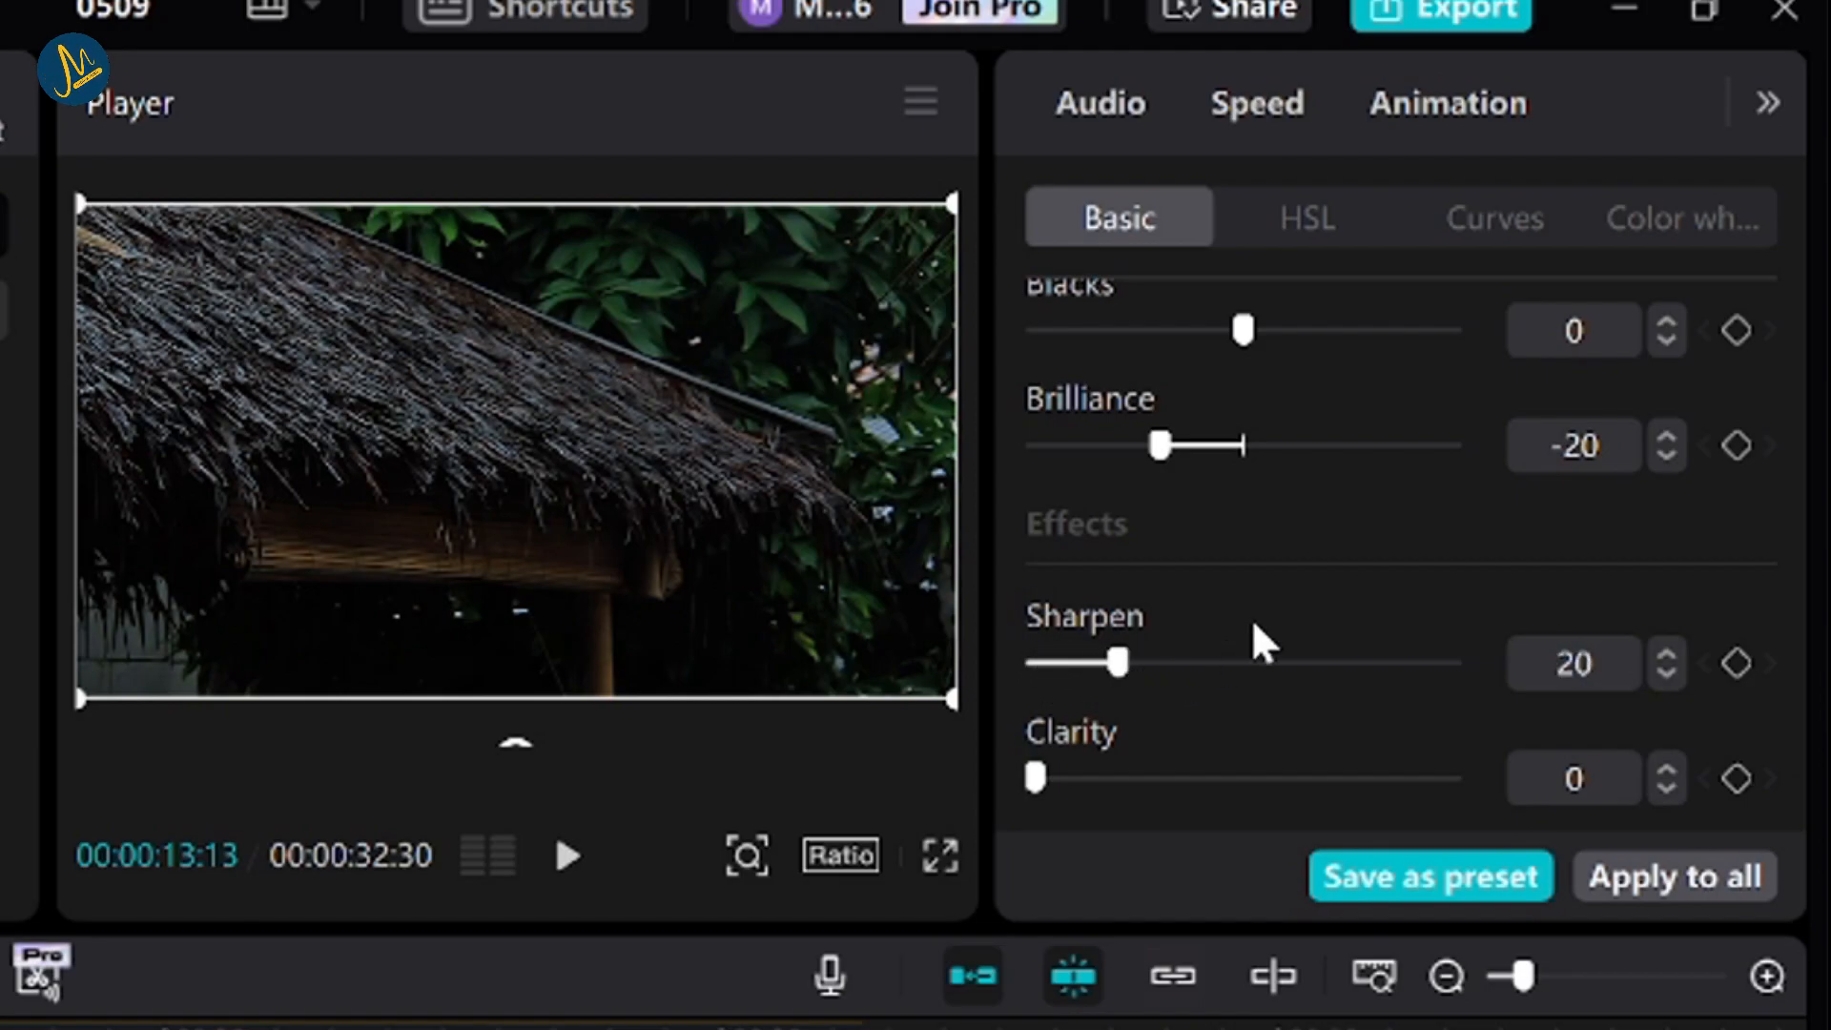
{"action": "scroll", "coordinate": [1288, 596], "scroll_direction": "down", "scroll_amount": 3}
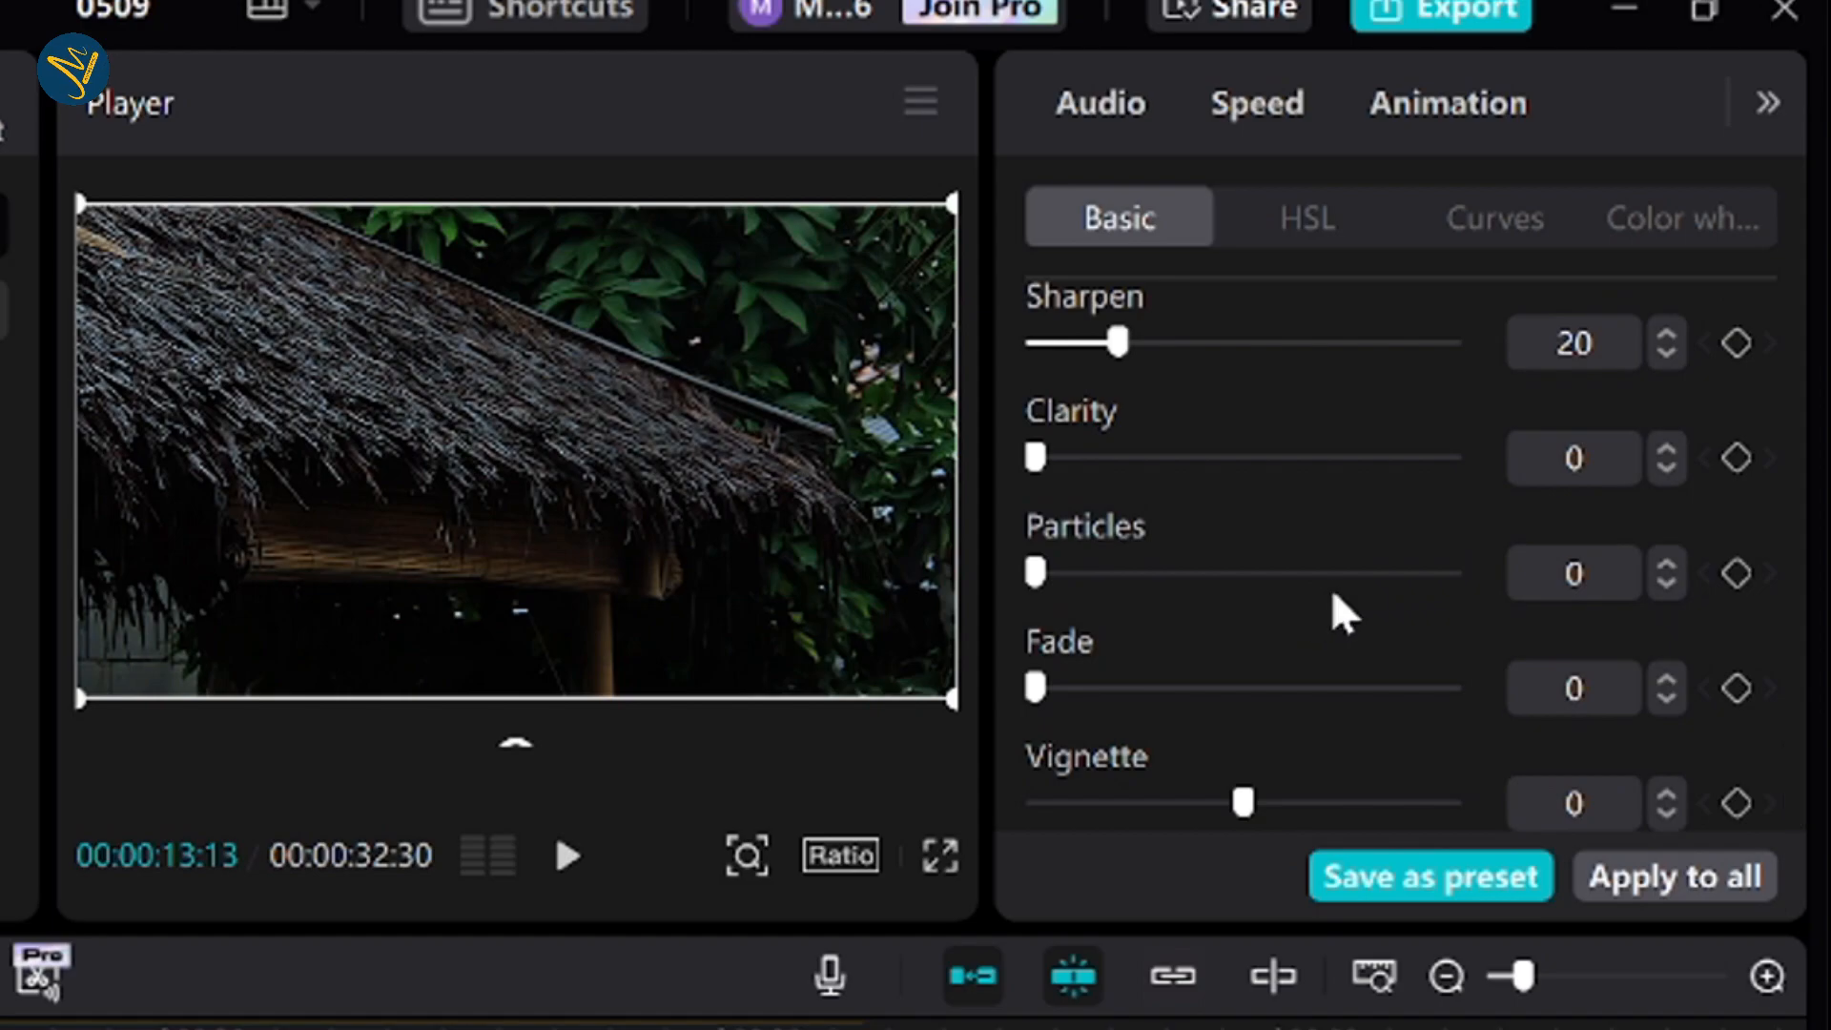
{"action": "left_click_drag", "start_coordinate": [1243, 803], "coordinate": [1299, 817]}
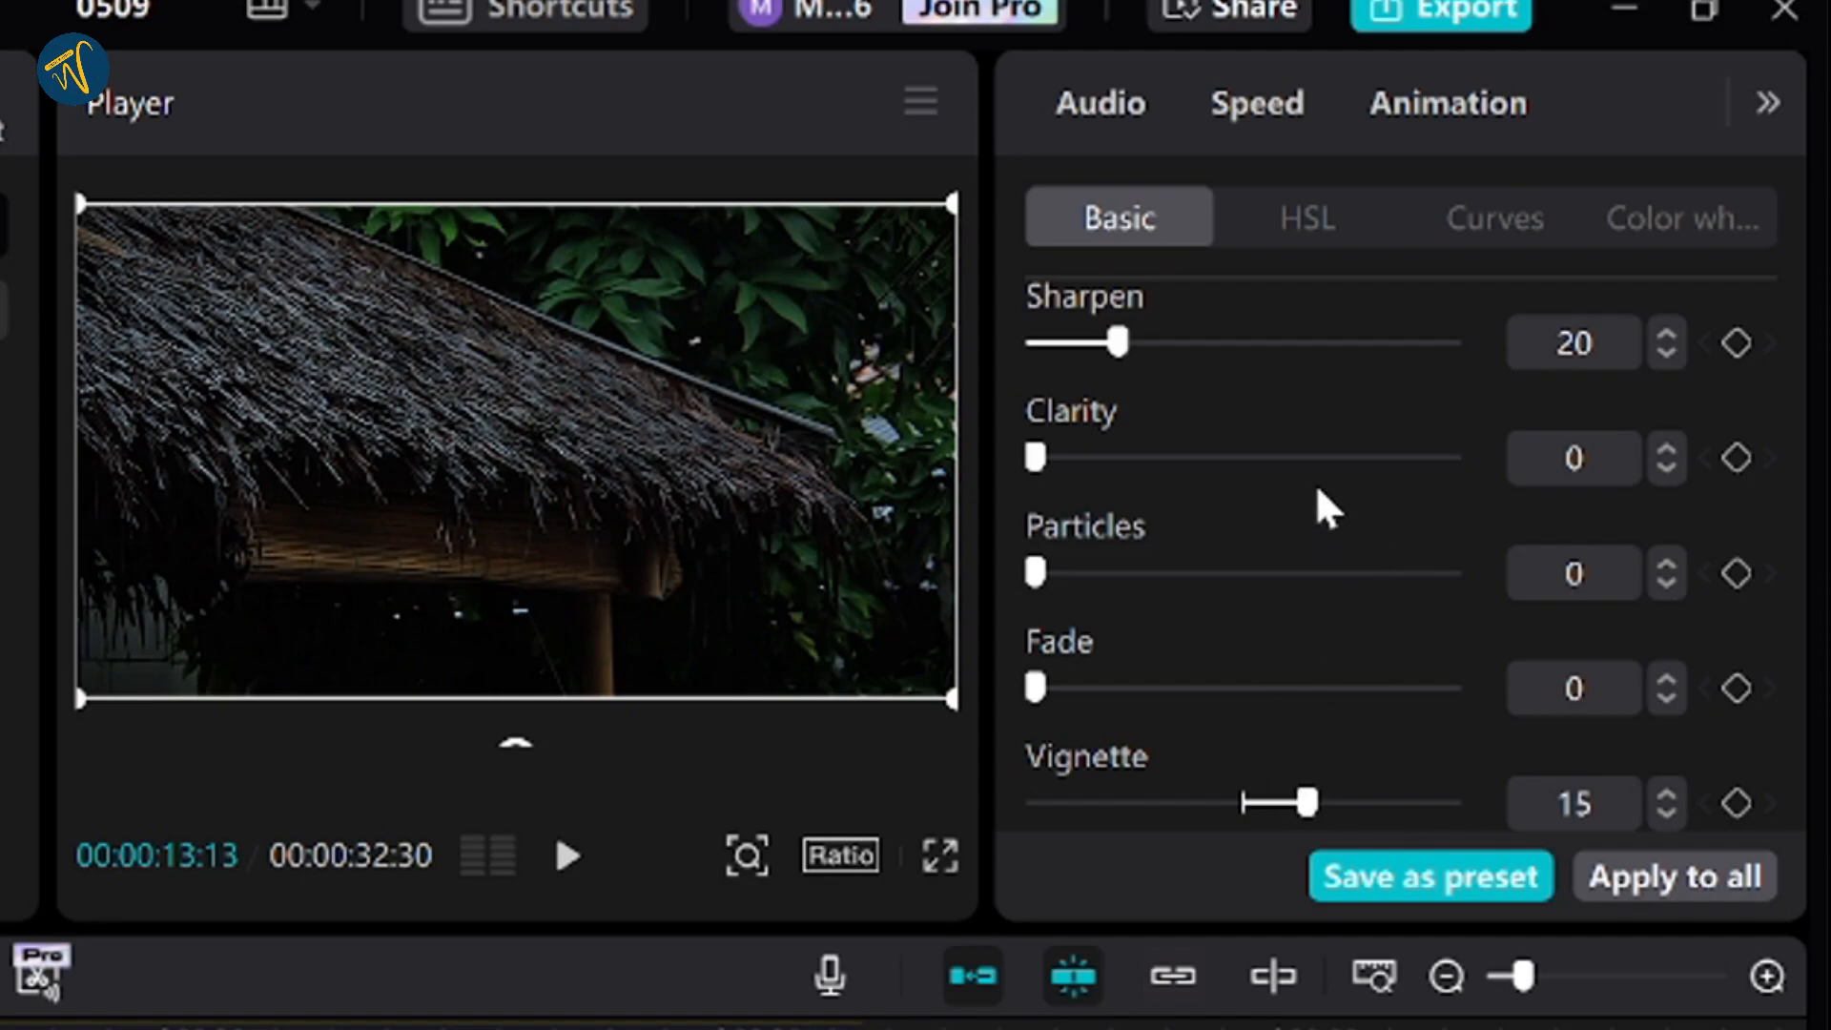
In the HSL adjustments of the first thatched roof clip, set red saturation to -25 and lightness to 20.
{"action": "left_click", "coordinate": [1296, 212]}
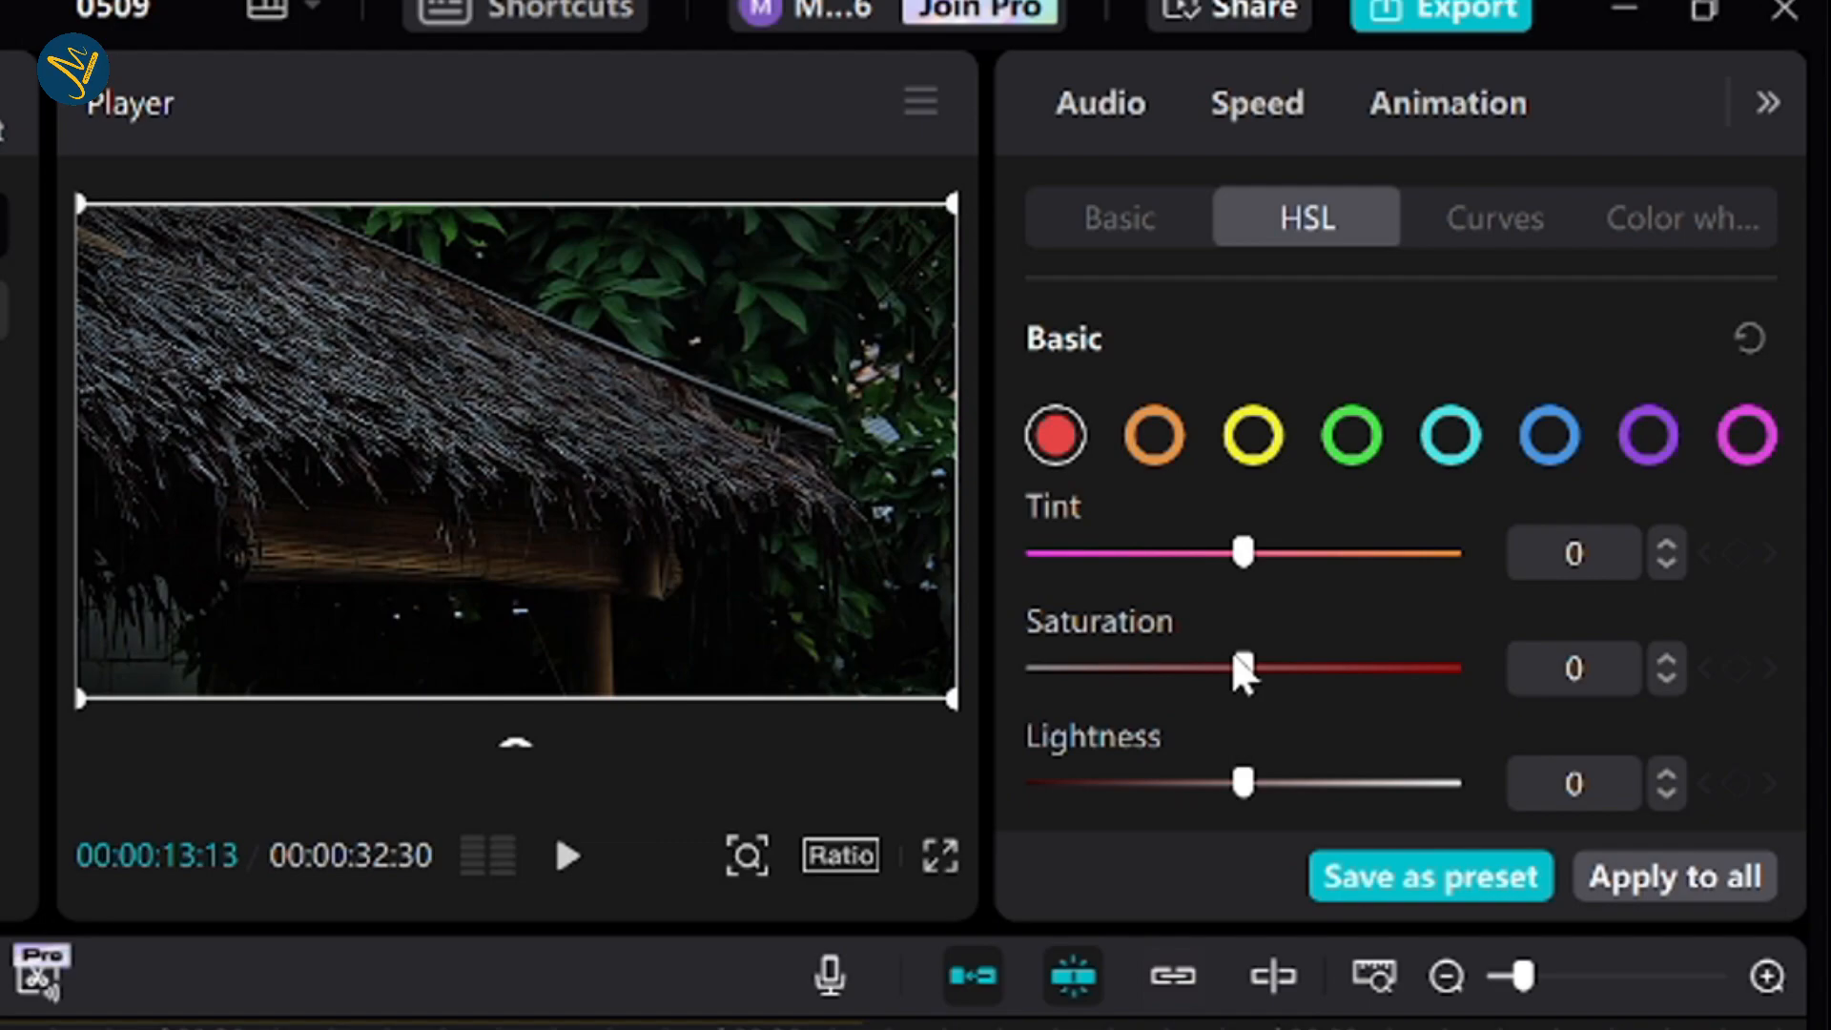
{"action": "left_click_drag", "start_coordinate": [1235, 654], "coordinate": [1181, 655]}
{"action": "left_click", "coordinate": [1666, 658]}
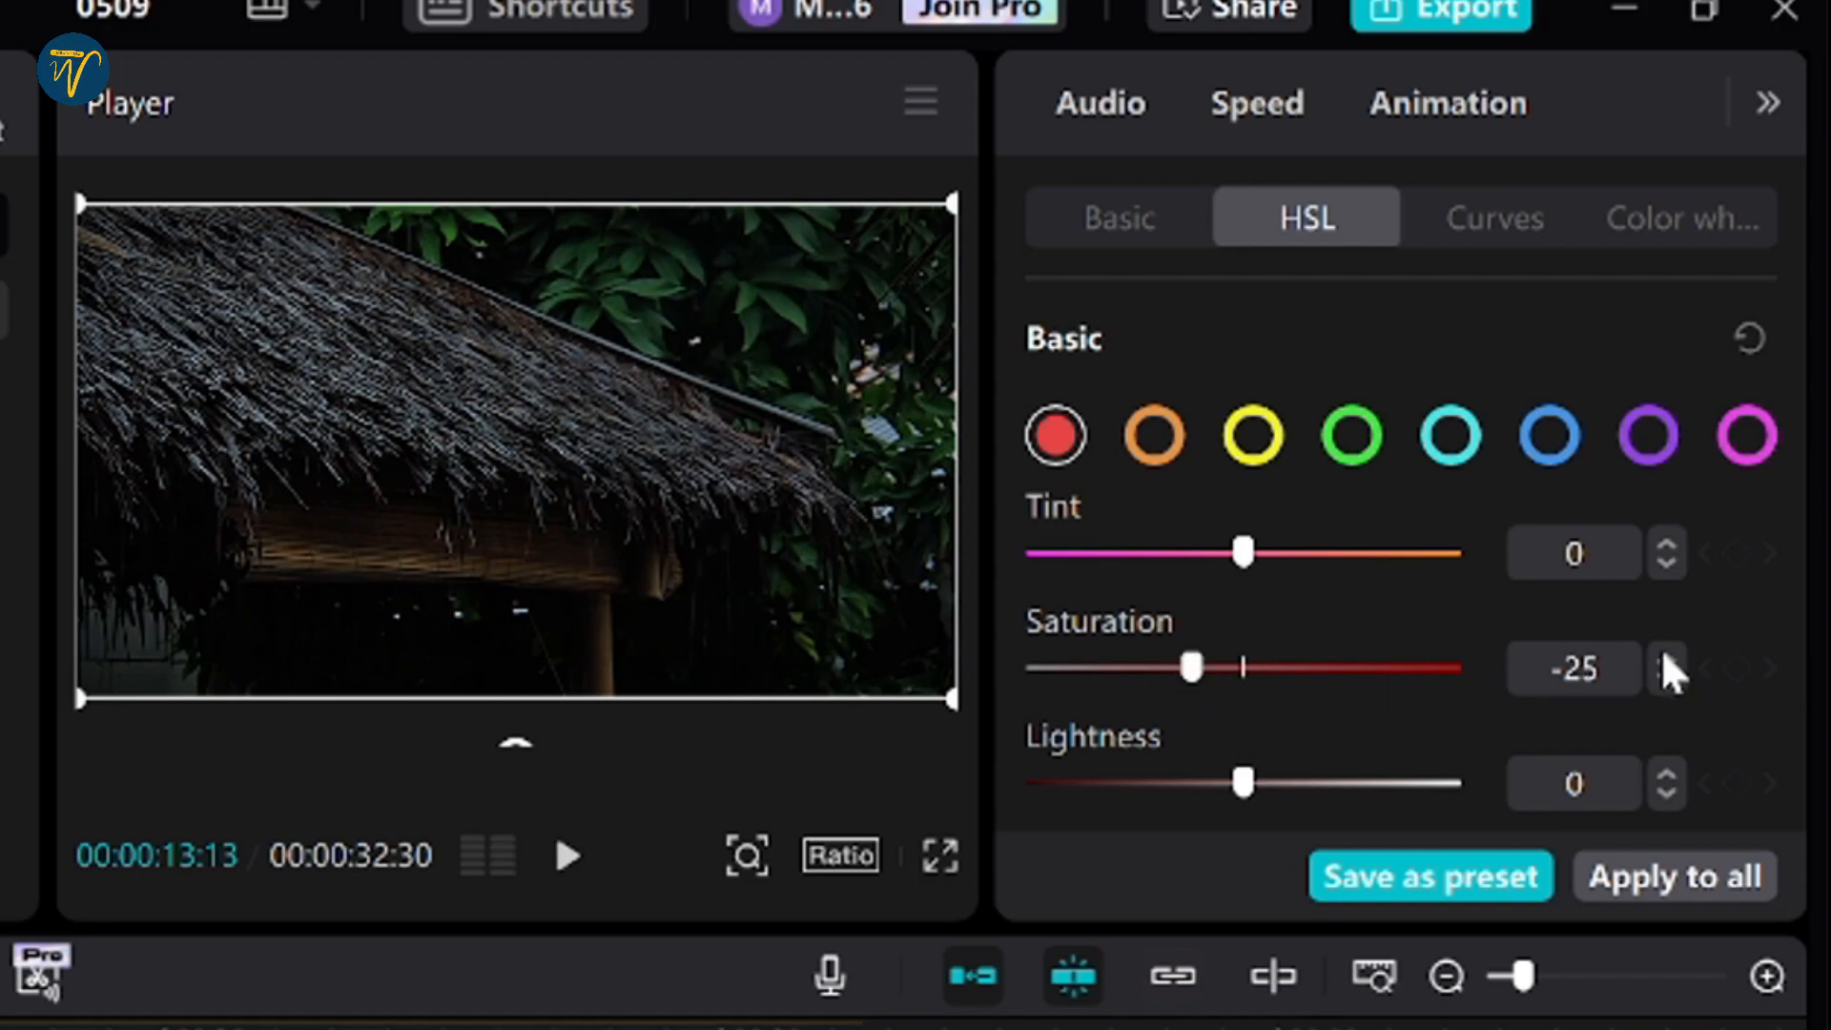
{"action": "left_click_drag", "start_coordinate": [1244, 789], "coordinate": [1278, 791]}
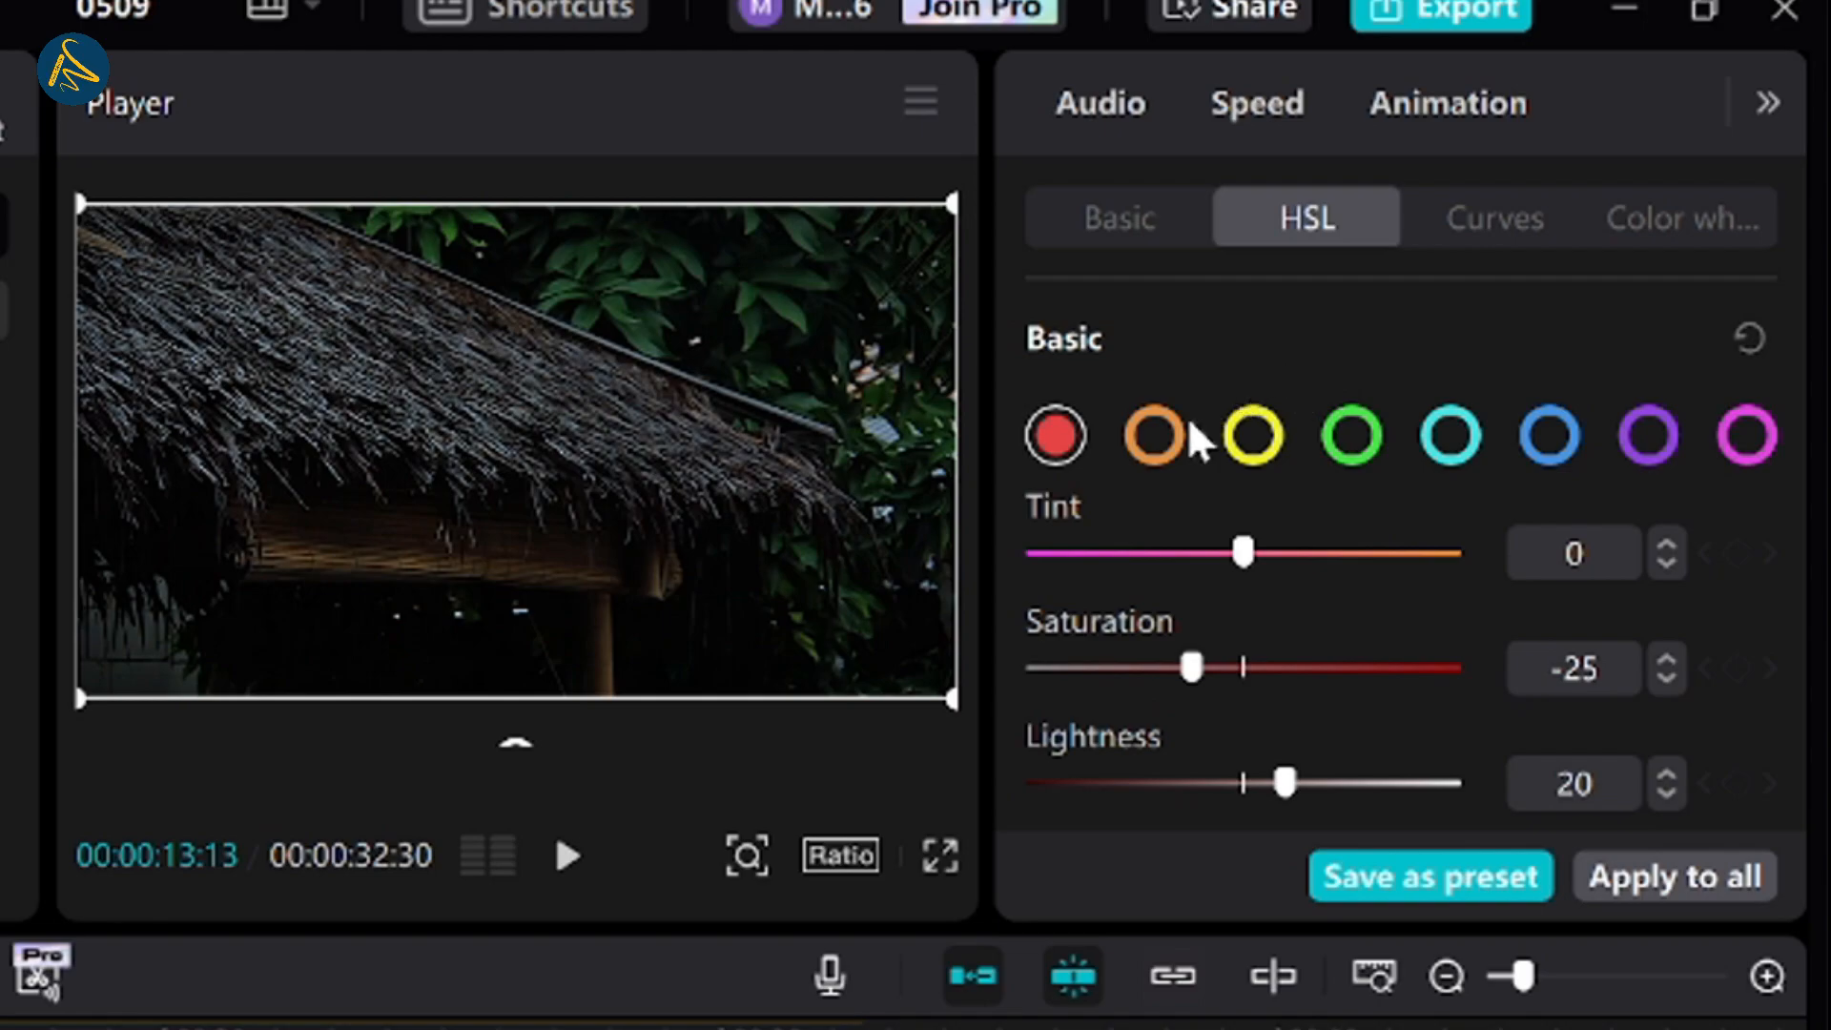
Set the thatched roof clip's HSL orange to tint 22, saturation -11 and lightness 12.
{"action": "left_click", "coordinate": [1168, 444]}
{"action": "left_click_drag", "start_coordinate": [1241, 555], "coordinate": [1292, 566]}
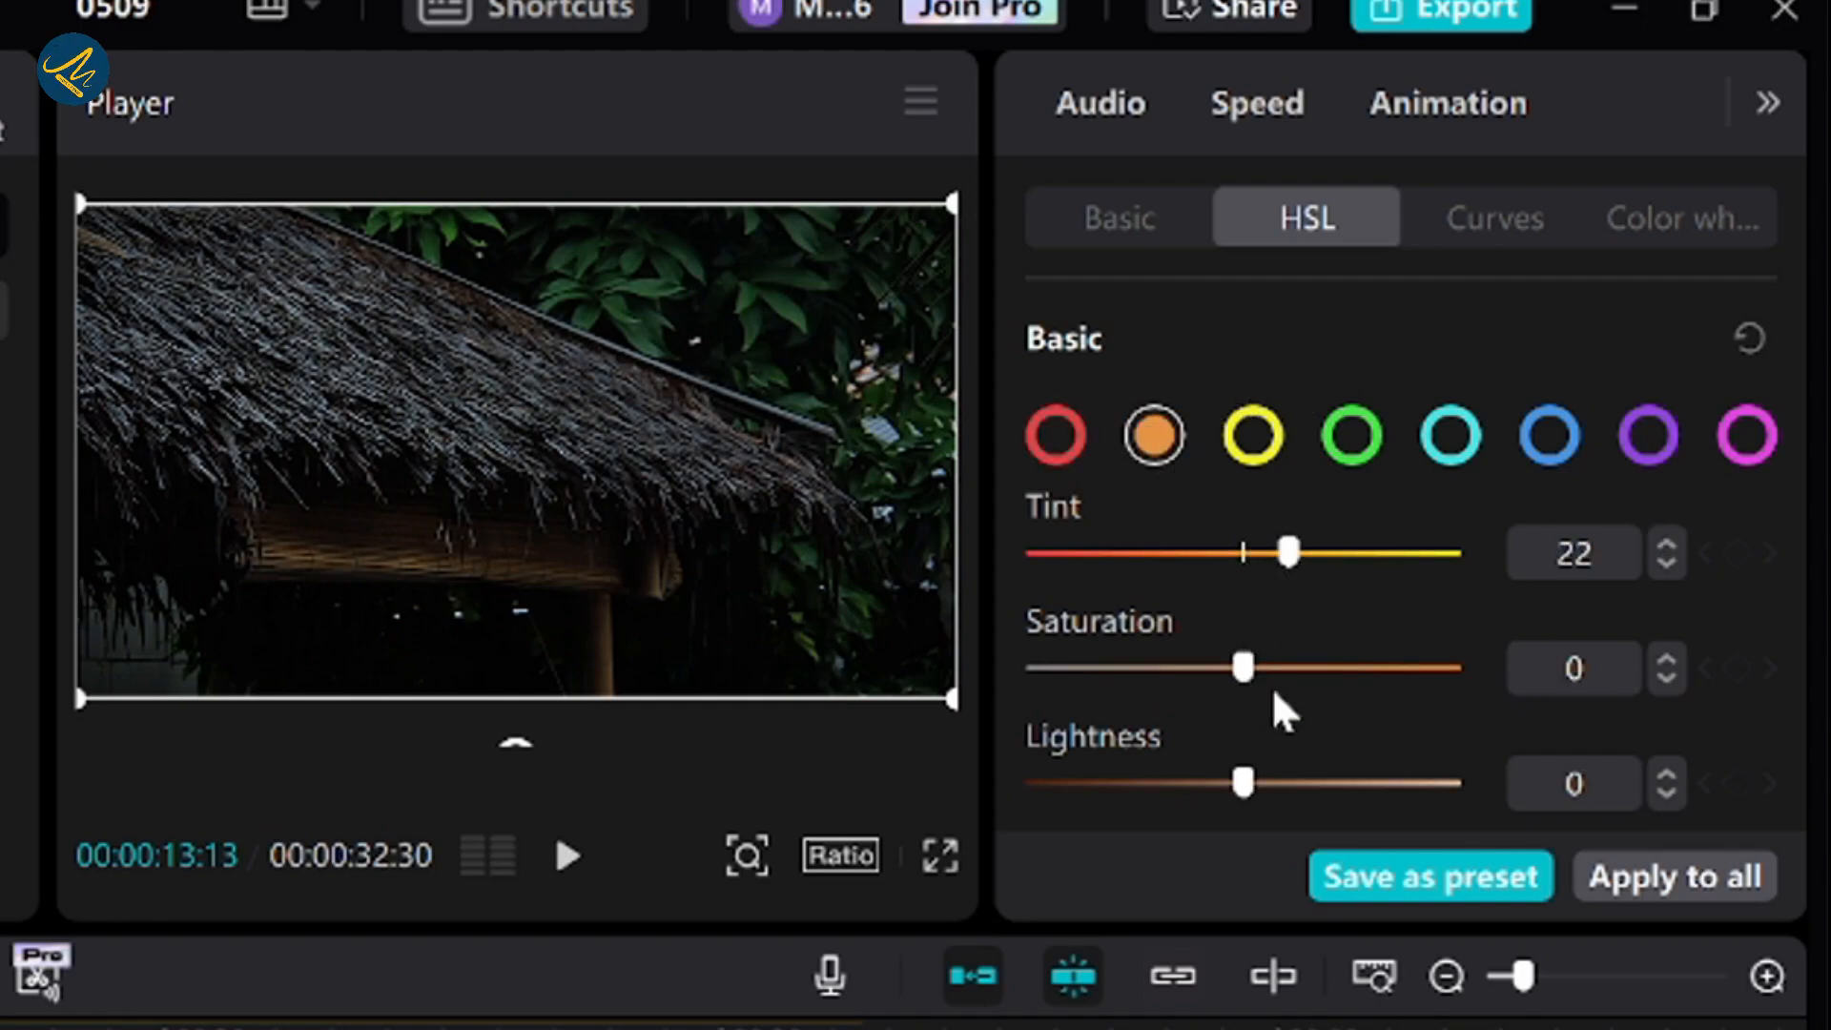
{"action": "left_click_drag", "start_coordinate": [1245, 667], "coordinate": [1210, 666]}
{"action": "left_click", "coordinate": [1665, 661]}
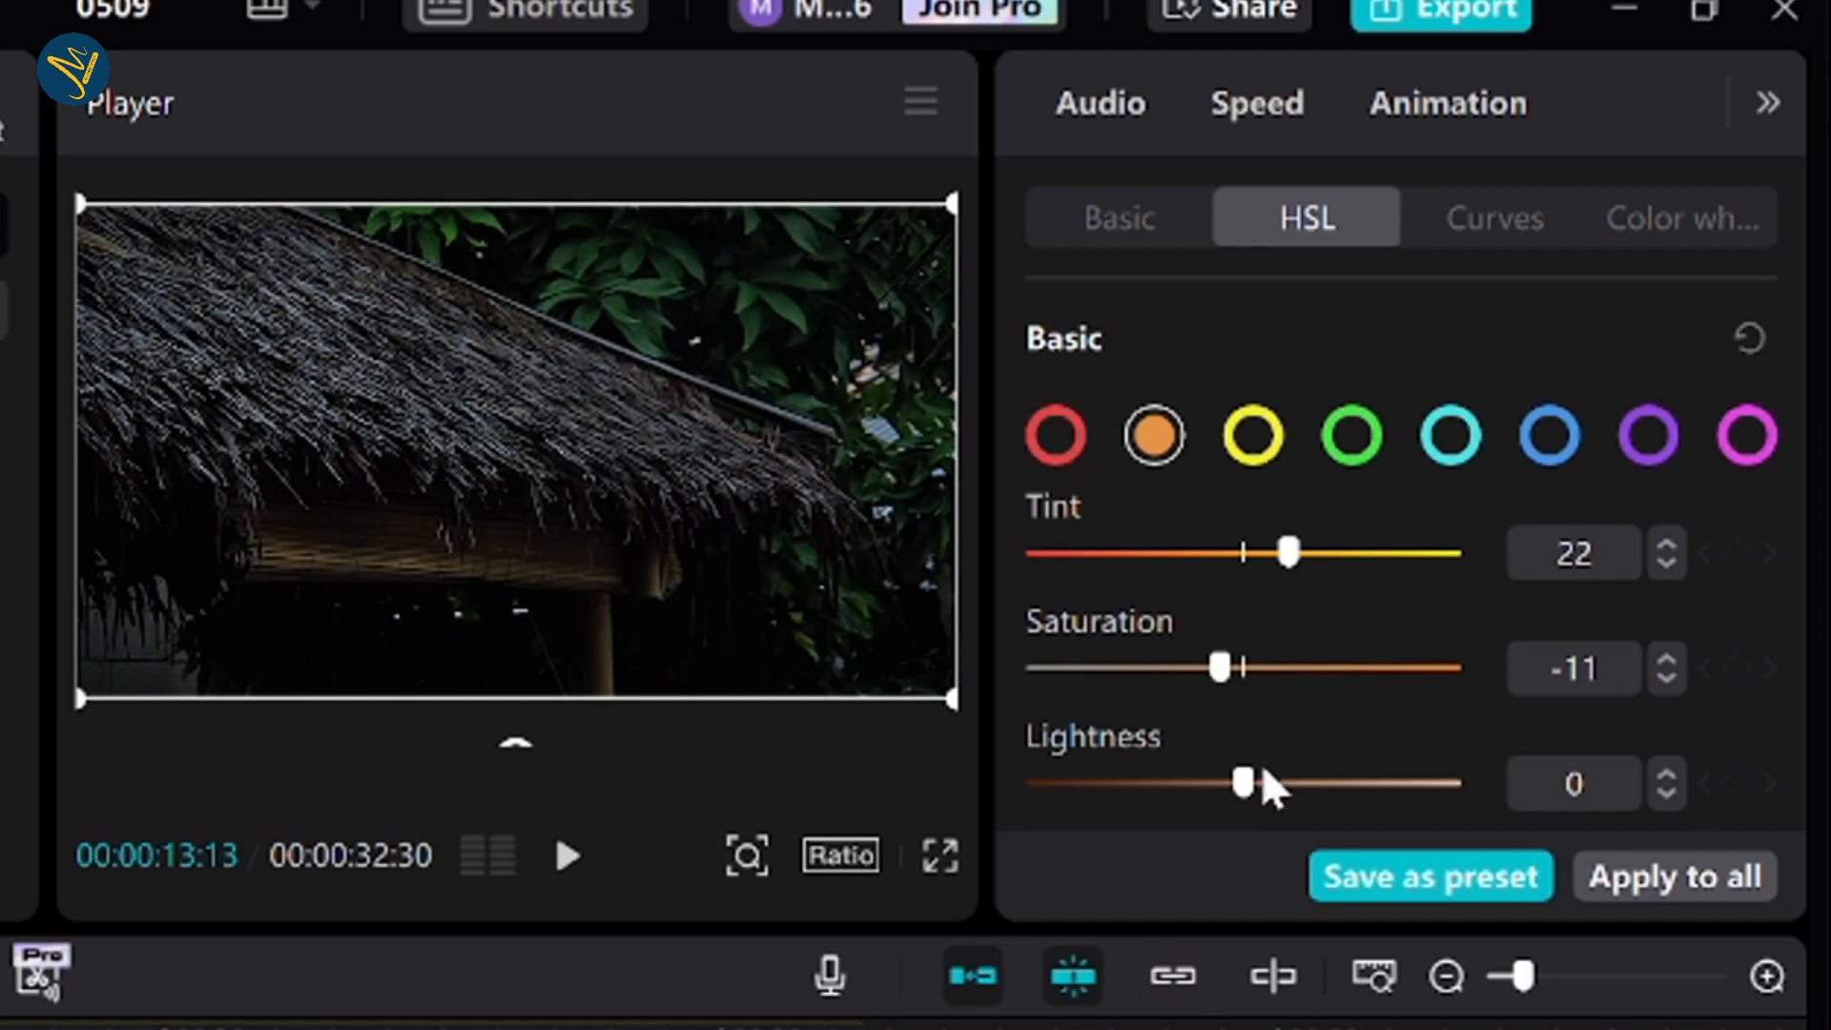
{"action": "left_click_drag", "start_coordinate": [1243, 784], "coordinate": [1269, 787]}
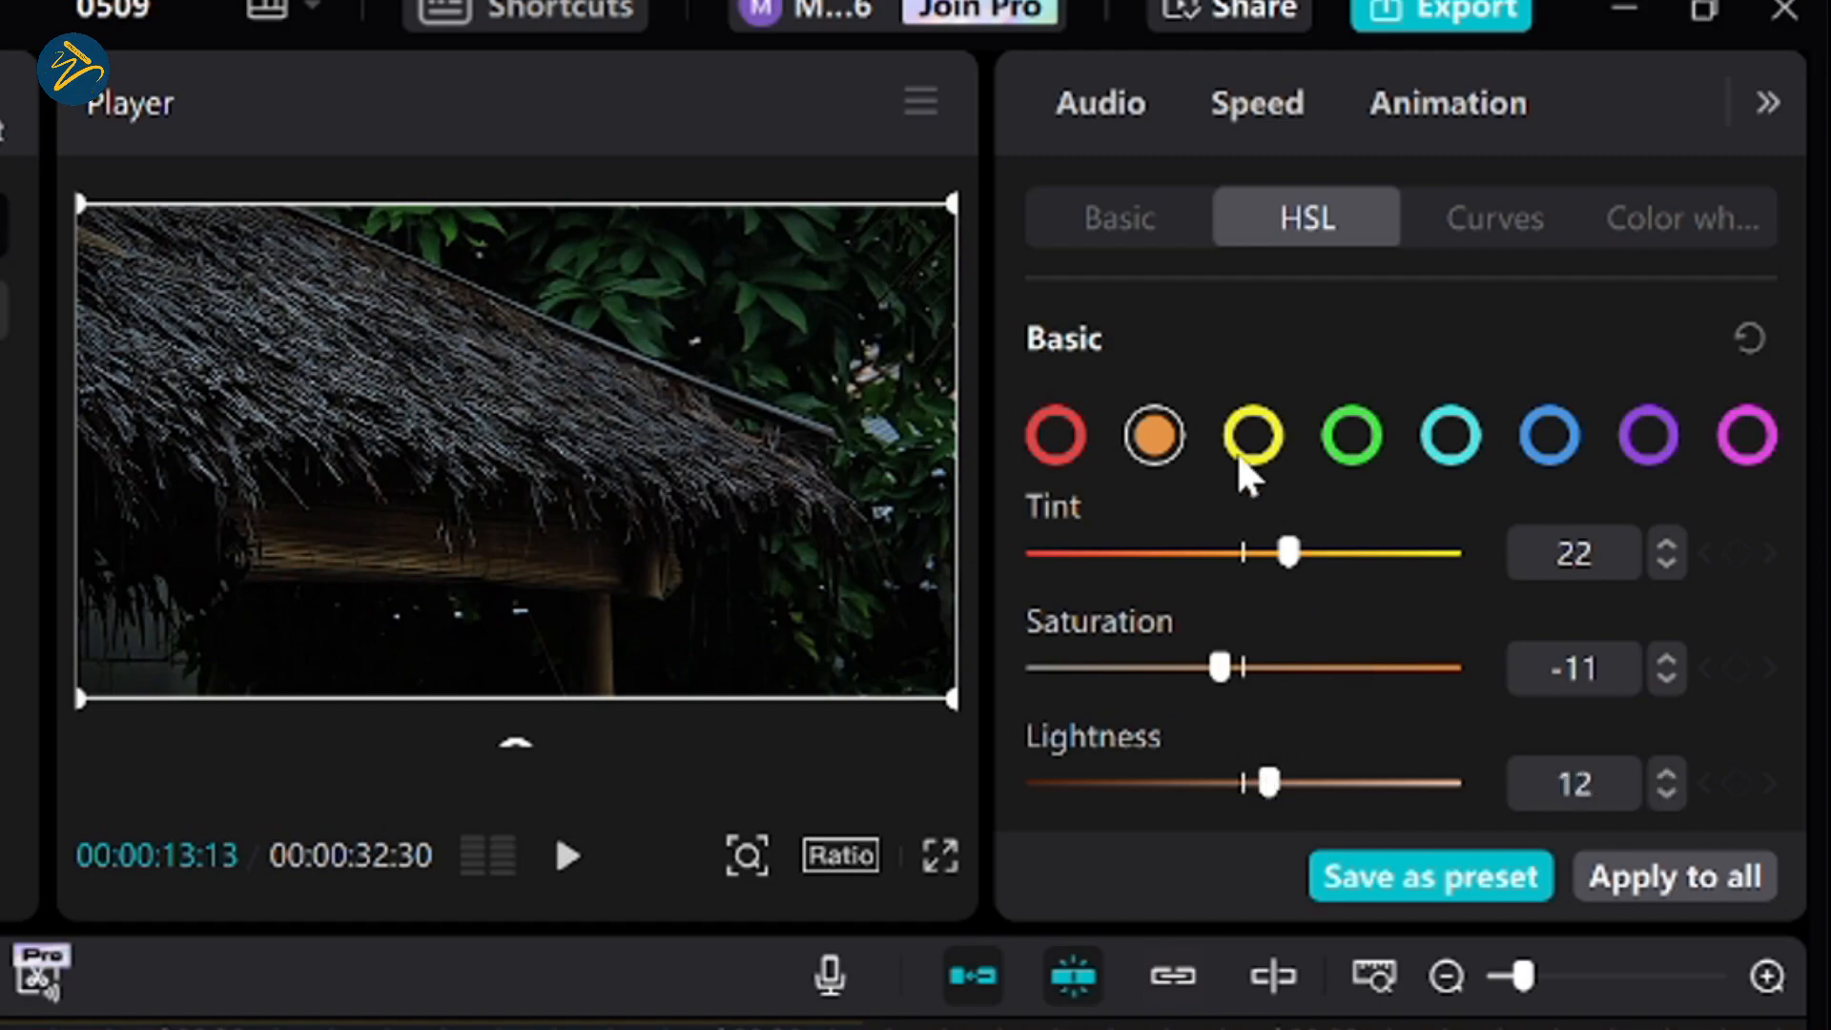
Set the thatched roof clip's HSL yellow to tint 15, saturation -22 and lightness -20.
{"action": "left_click", "coordinate": [1255, 436]}
{"action": "mouse_move", "coordinate": [1242, 553]}
{"action": "left_mouse_down"}
{"action": "mouse_move", "coordinate": [1391, 555]}
{"action": "mouse_move", "coordinate": [1267, 558]}
{"action": "left_mouse_up"}
{"action": "left_click", "coordinate": [1664, 543]}
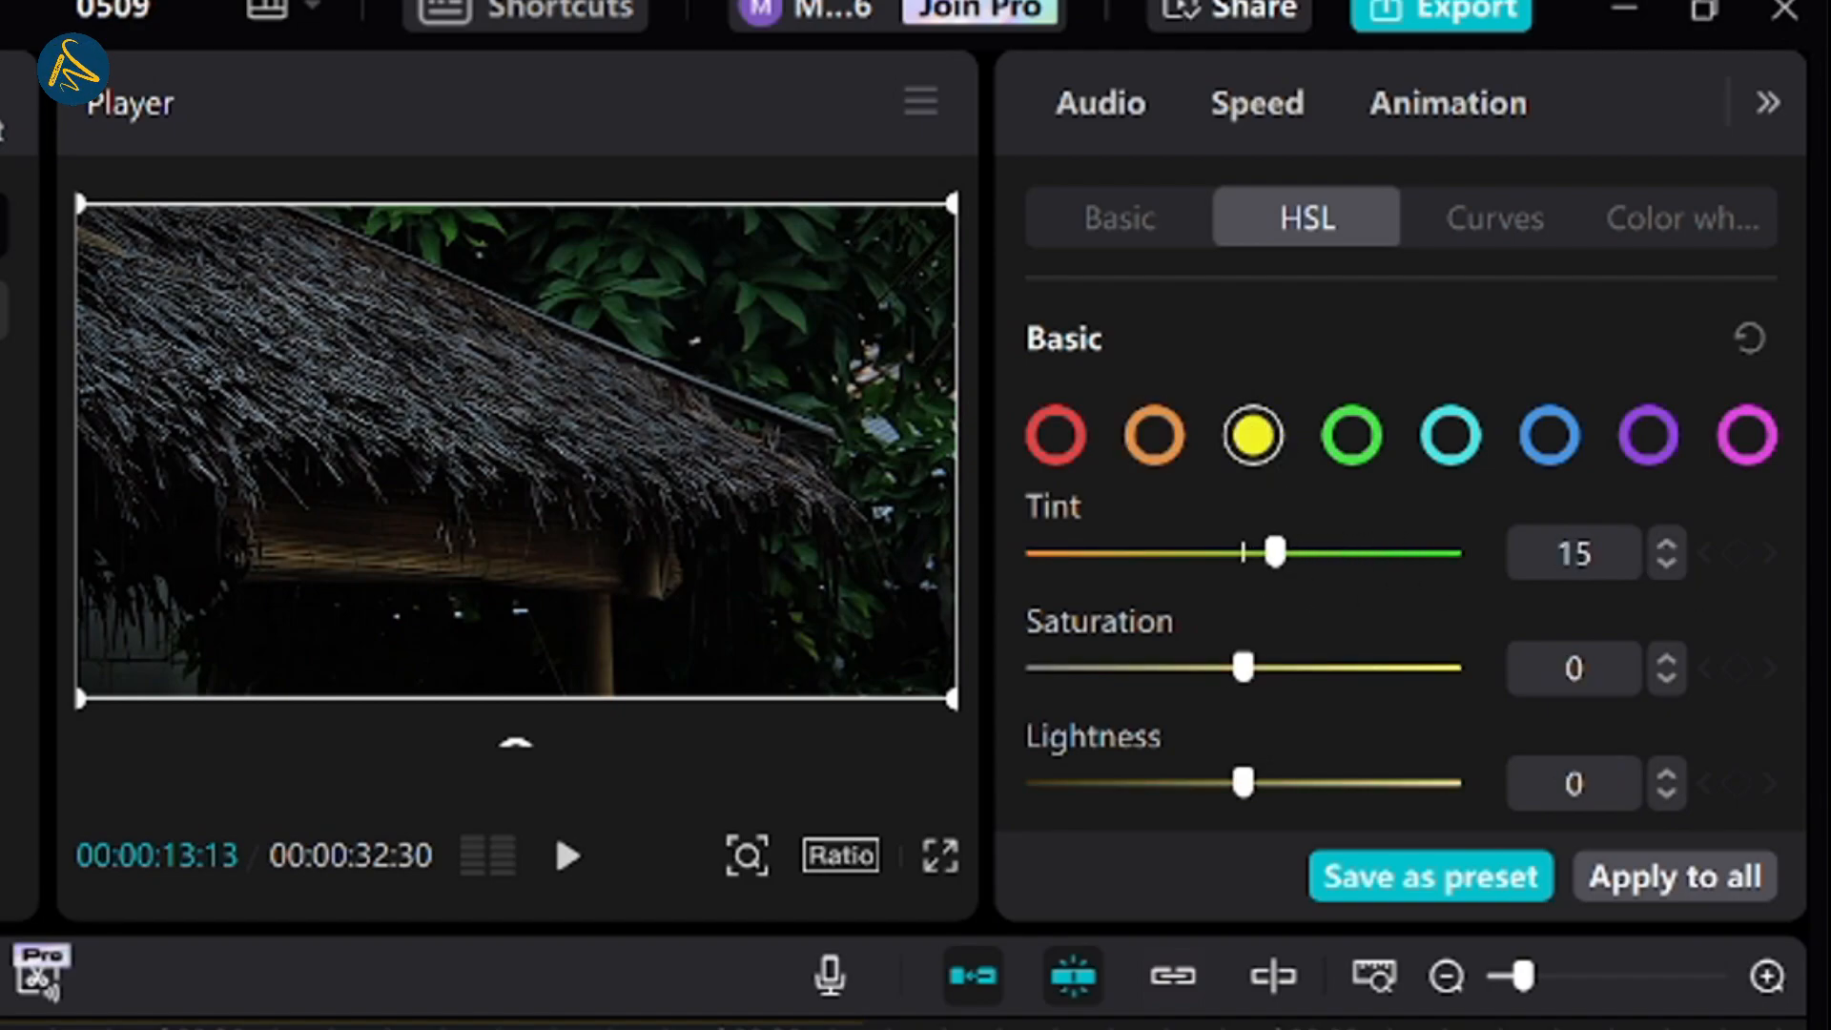
{"action": "left_click_drag", "start_coordinate": [1240, 666], "coordinate": [1194, 667]}
{"action": "left_click", "coordinate": [1665, 658]}
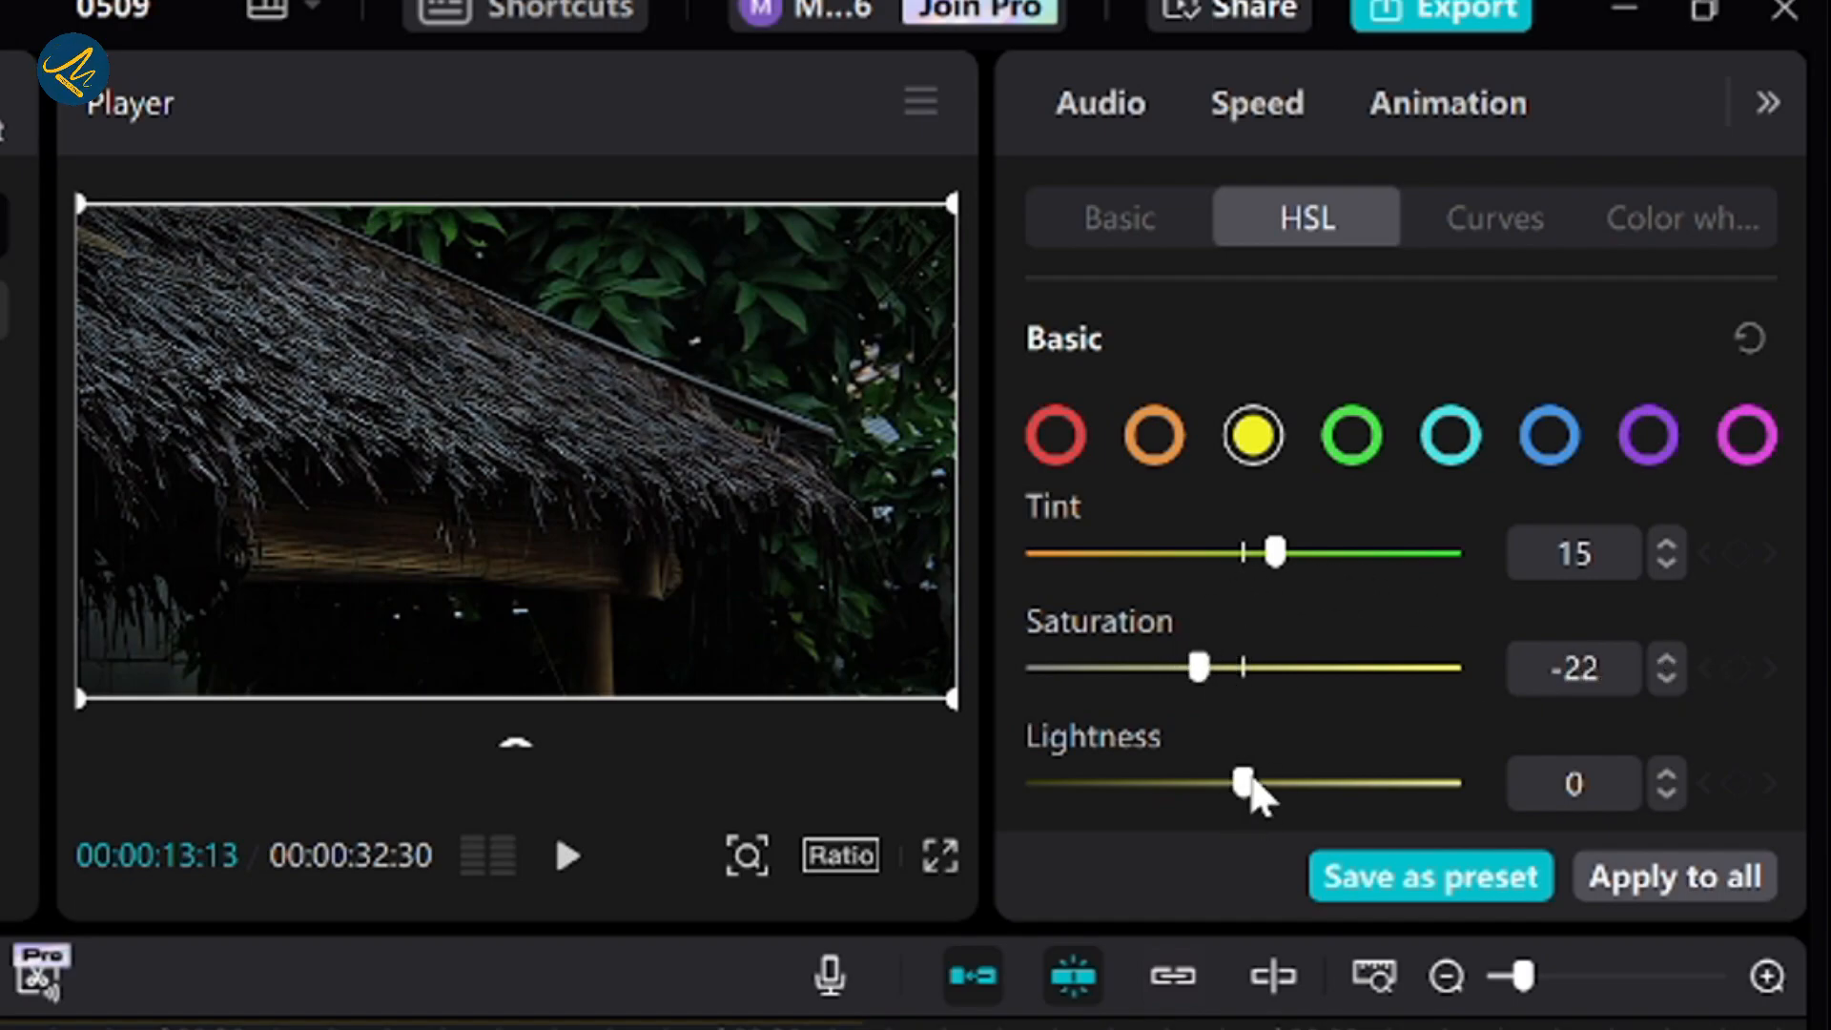
{"action": "left_click_drag", "start_coordinate": [1246, 783], "coordinate": [1202, 784]}
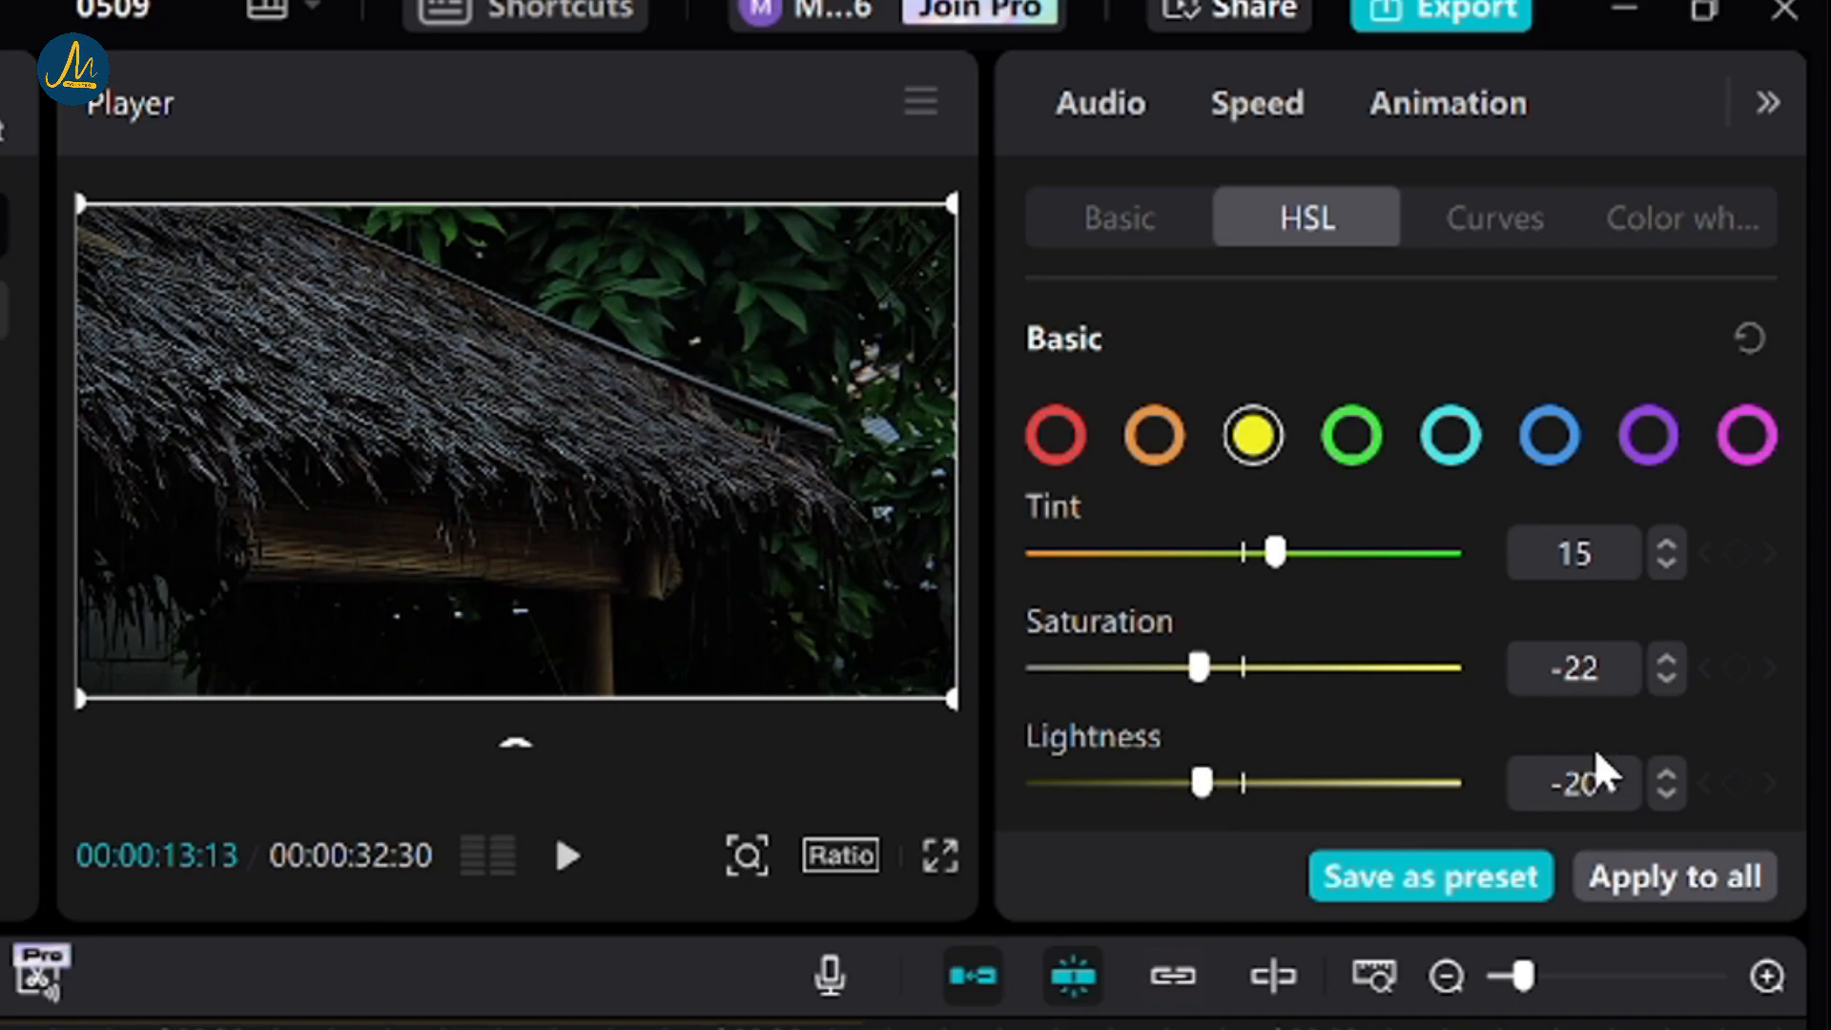
Set the thatched roof clip's HSL green to tint 87, saturation 20 and lightness -41.
{"action": "left_click", "coordinate": [1374, 456]}
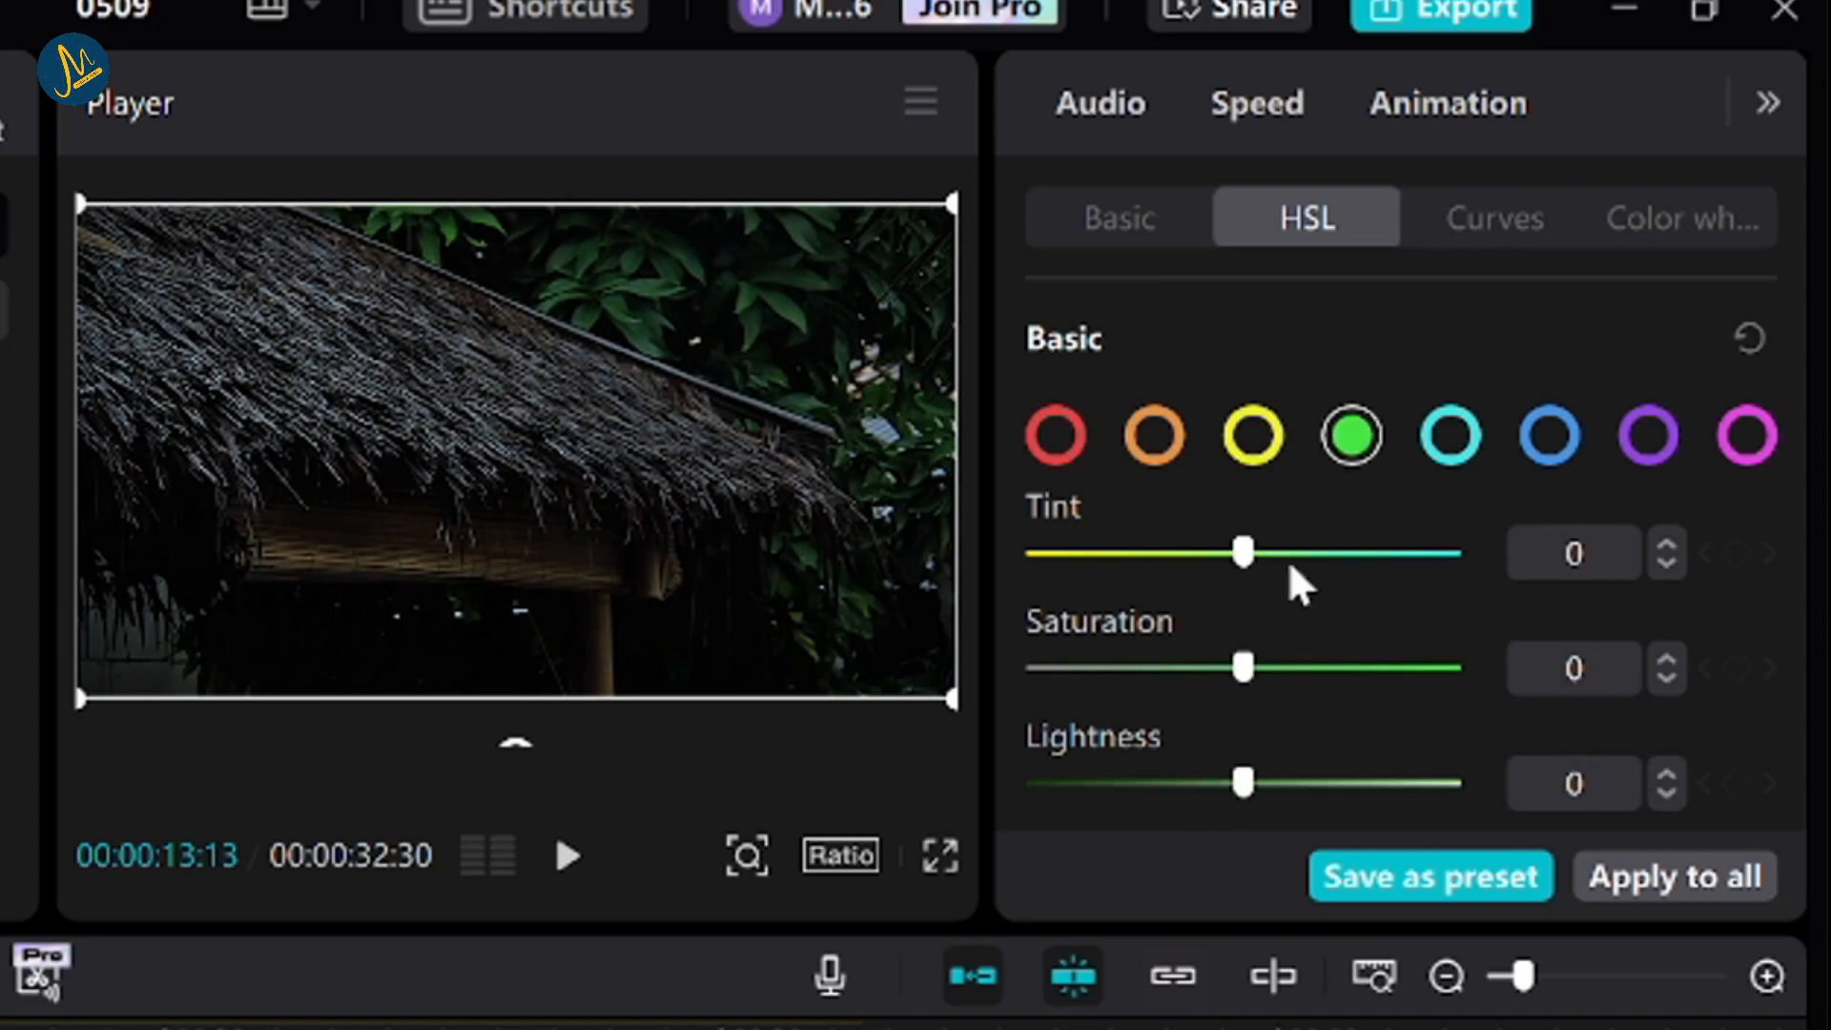
{"action": "left_click_drag", "start_coordinate": [1252, 563], "coordinate": [1422, 559]}
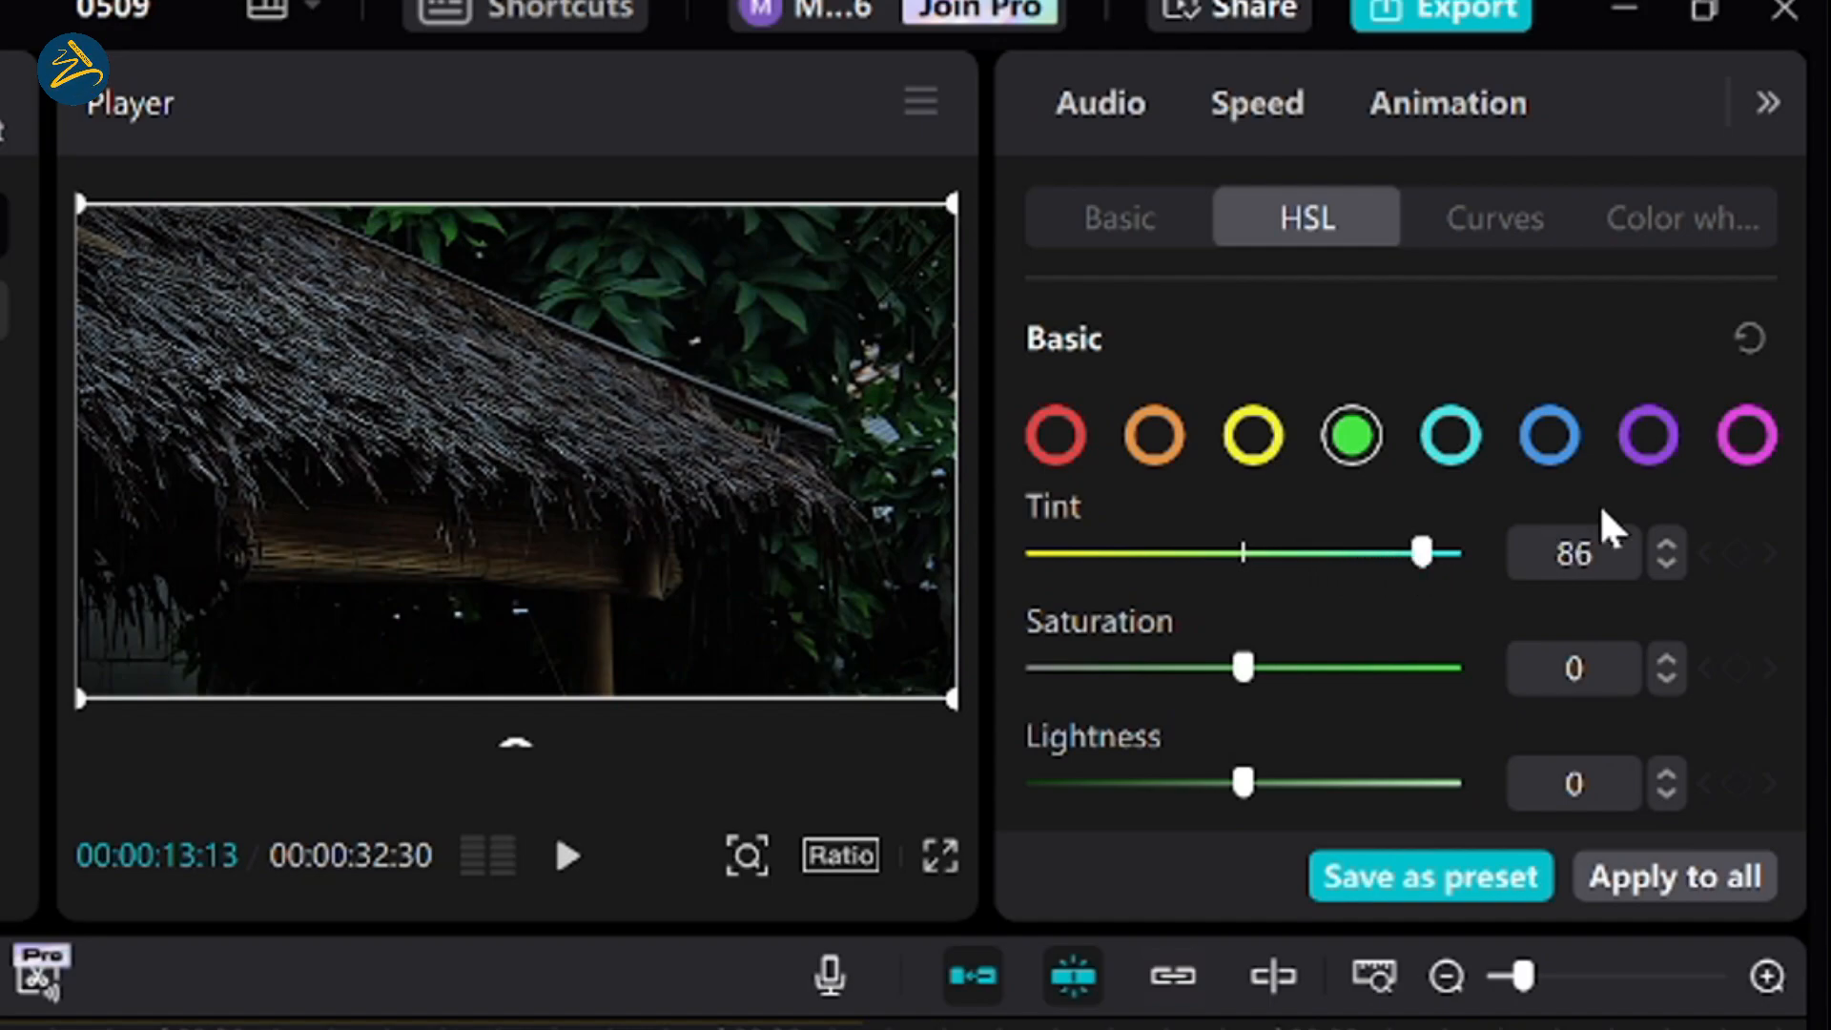
{"action": "left_click", "coordinate": [1665, 544]}
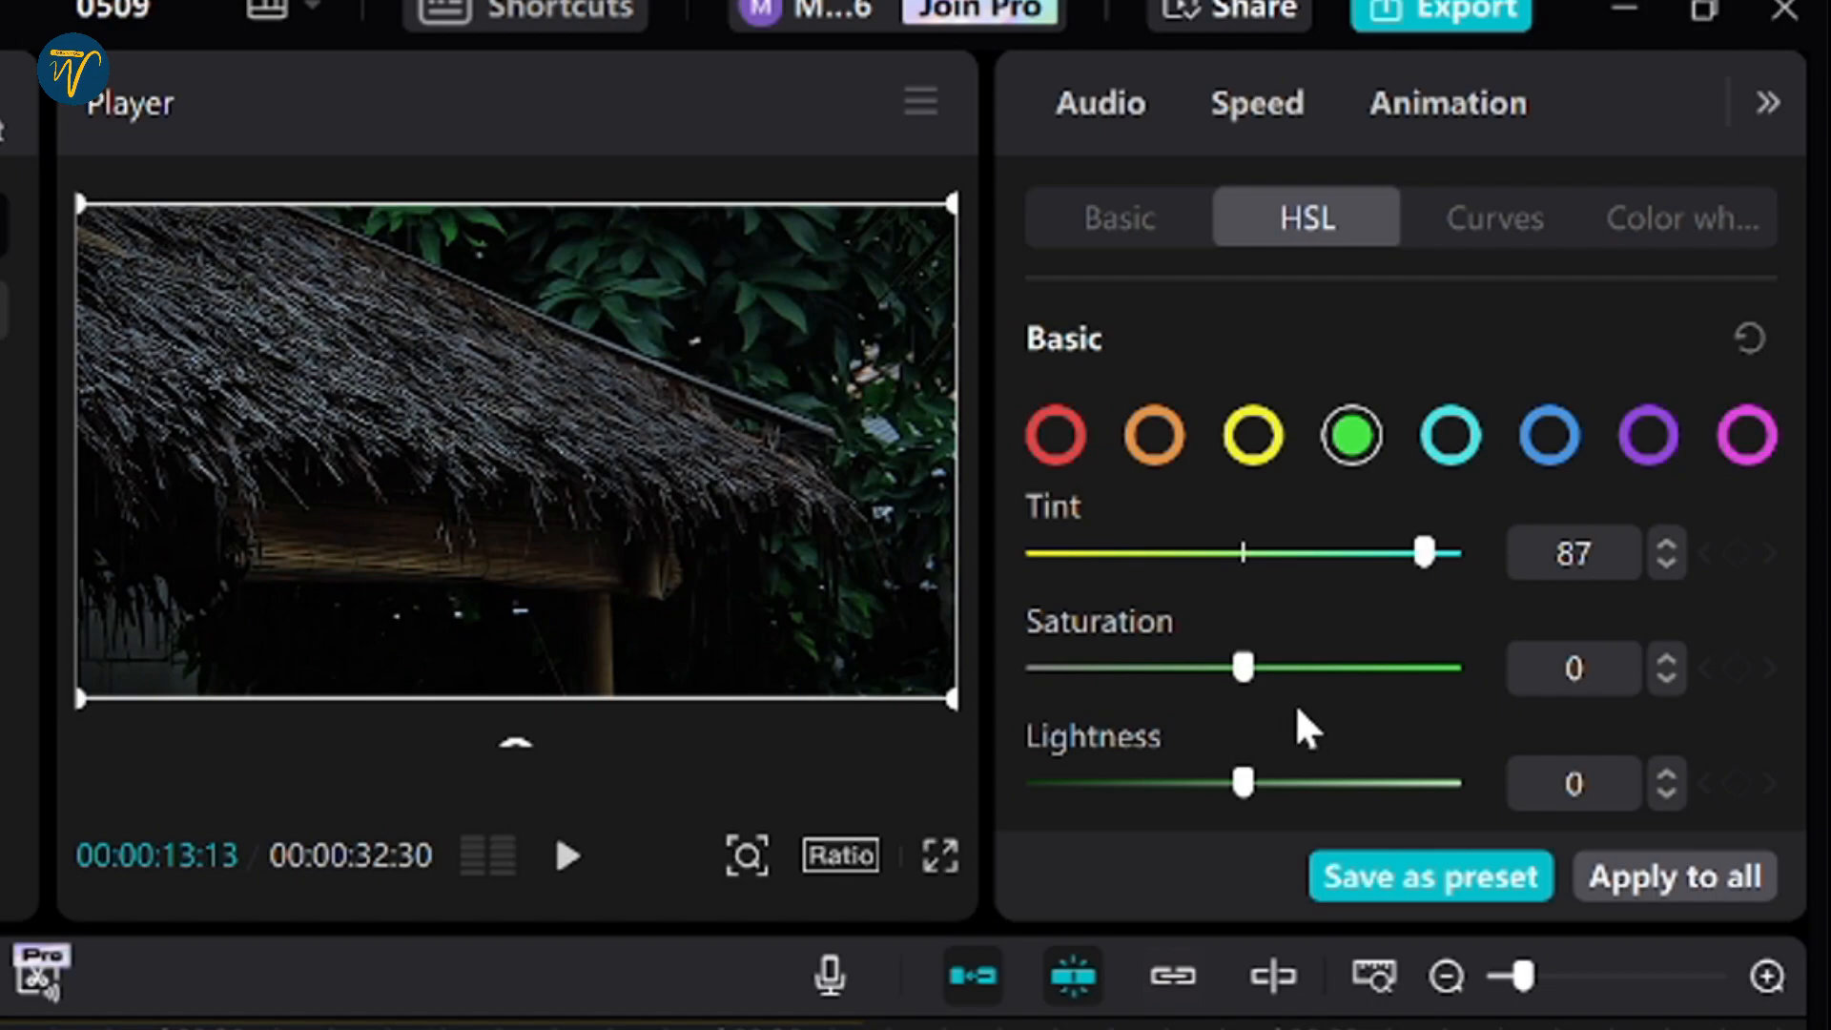
{"action": "left_click_drag", "start_coordinate": [1242, 666], "coordinate": [1276, 668]}
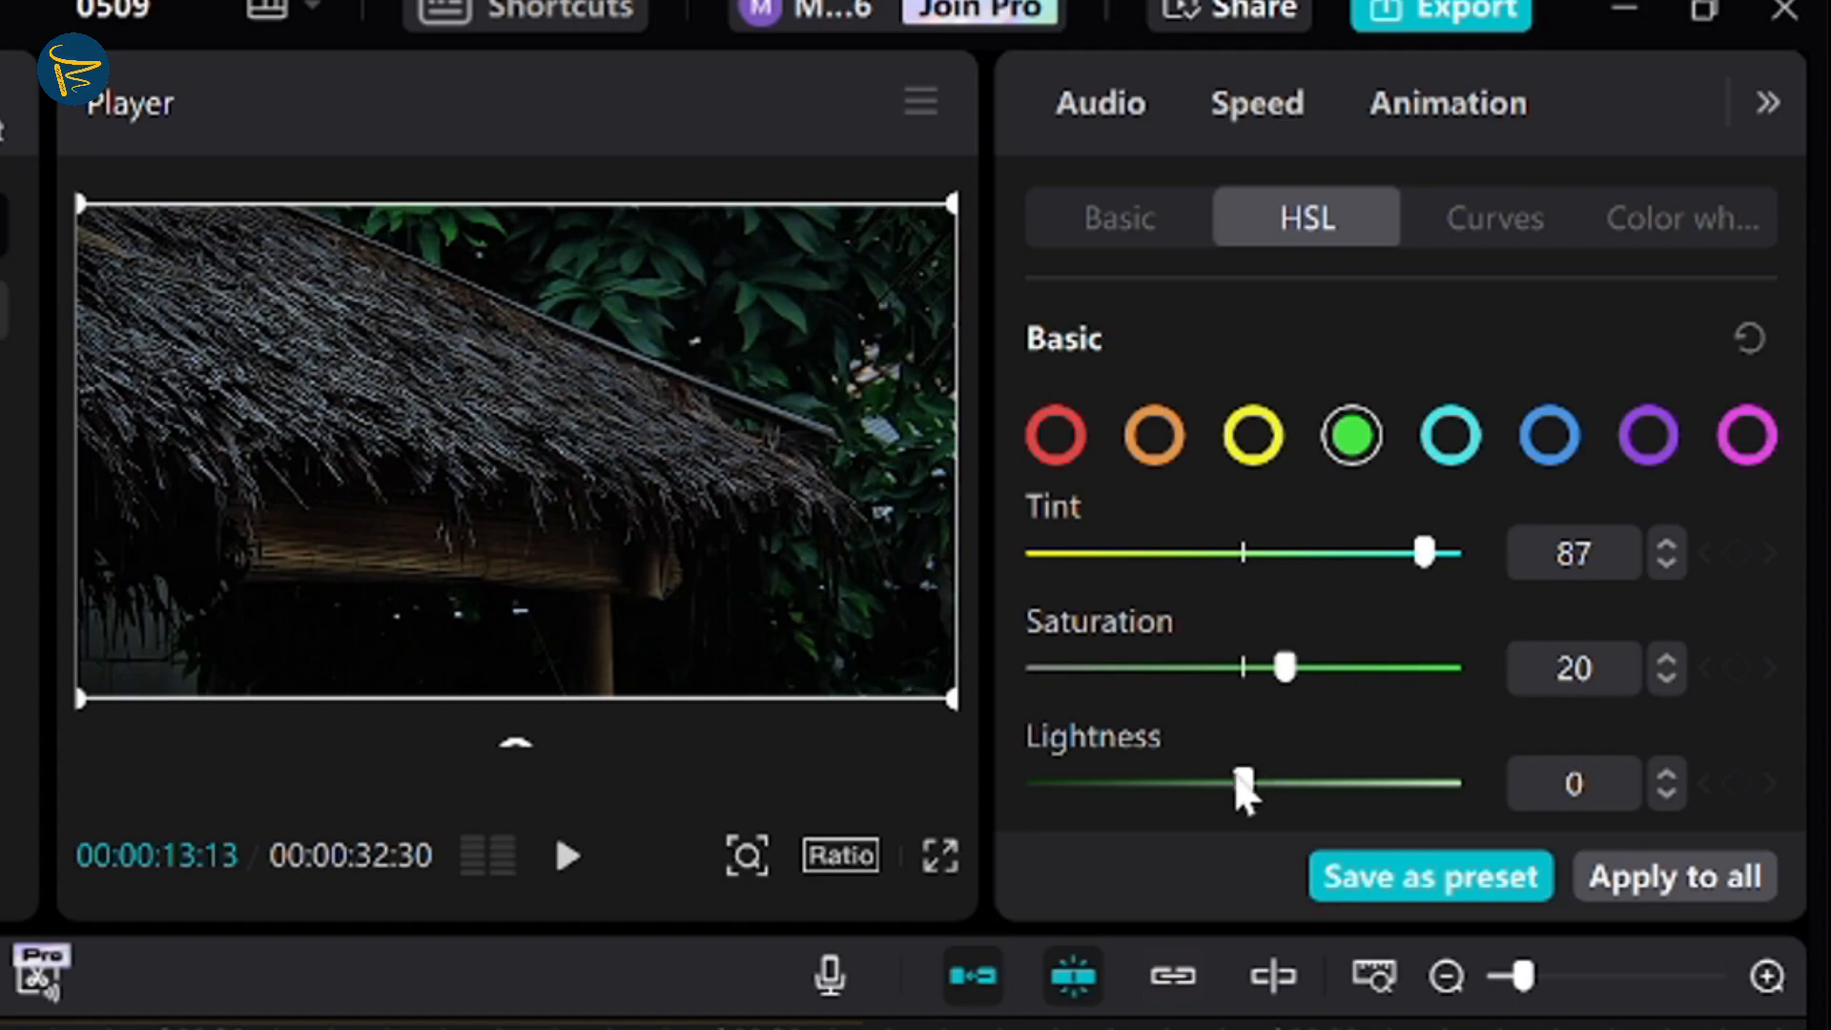
{"action": "left_click_drag", "start_coordinate": [1239, 784], "coordinate": [1158, 784]}
{"action": "left_click", "coordinate": [1667, 774]}
{"action": "left_click", "coordinate": [1667, 793]}
{"action": "left_click", "coordinate": [1667, 793]}
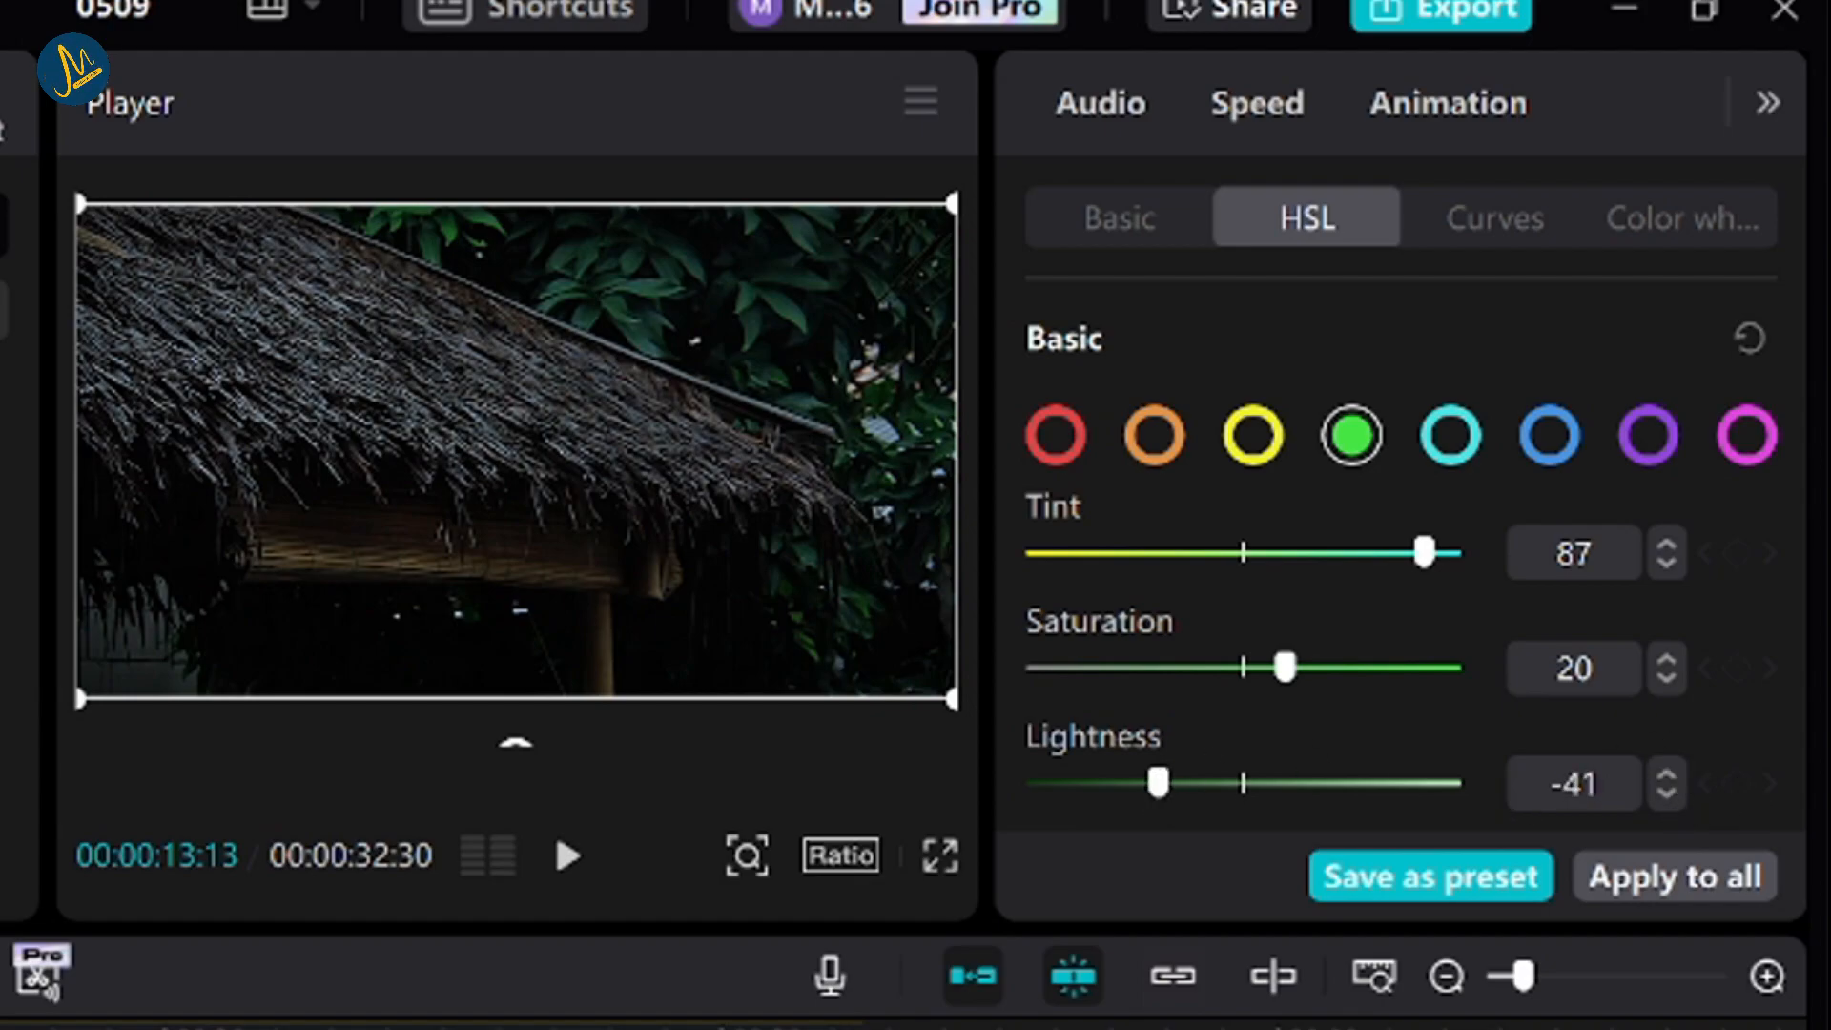
Set the thatched roof clip's HSL cyan to tint 16, saturation -40 and lightness -42.
{"action": "left_click", "coordinate": [1450, 440]}
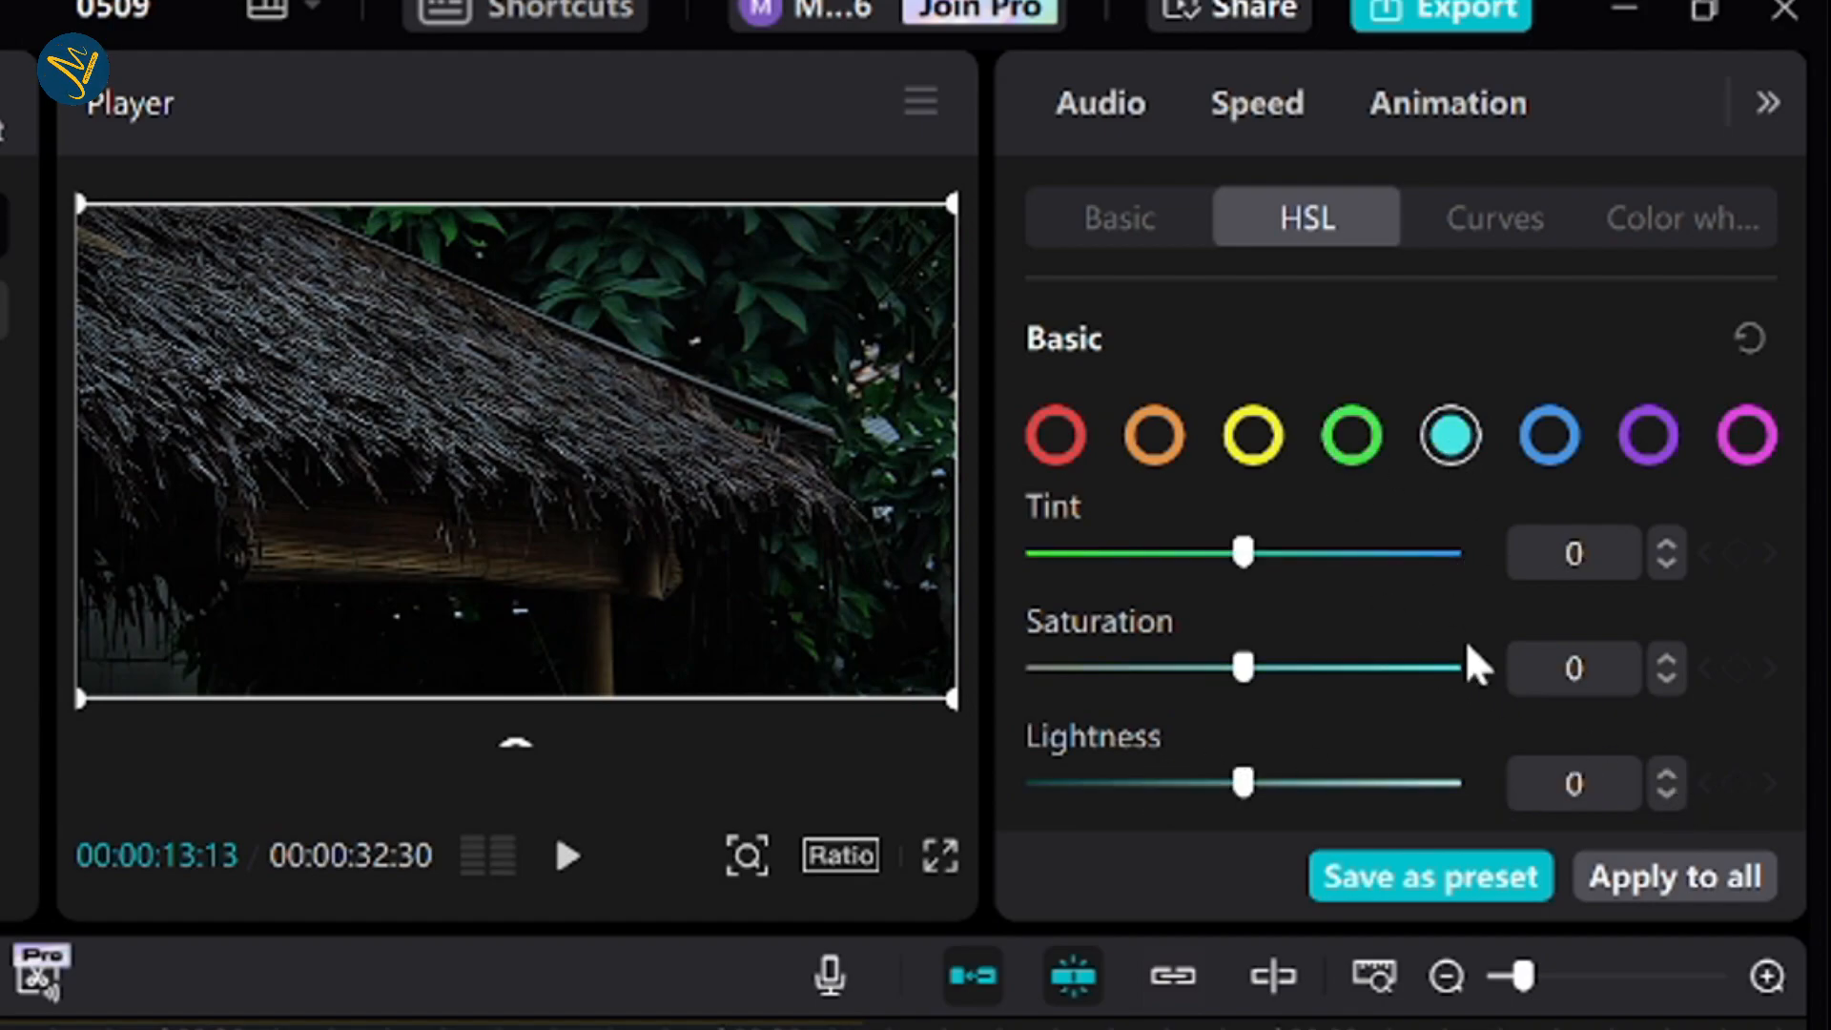
{"action": "left_click_drag", "start_coordinate": [1243, 553], "coordinate": [1275, 551]}
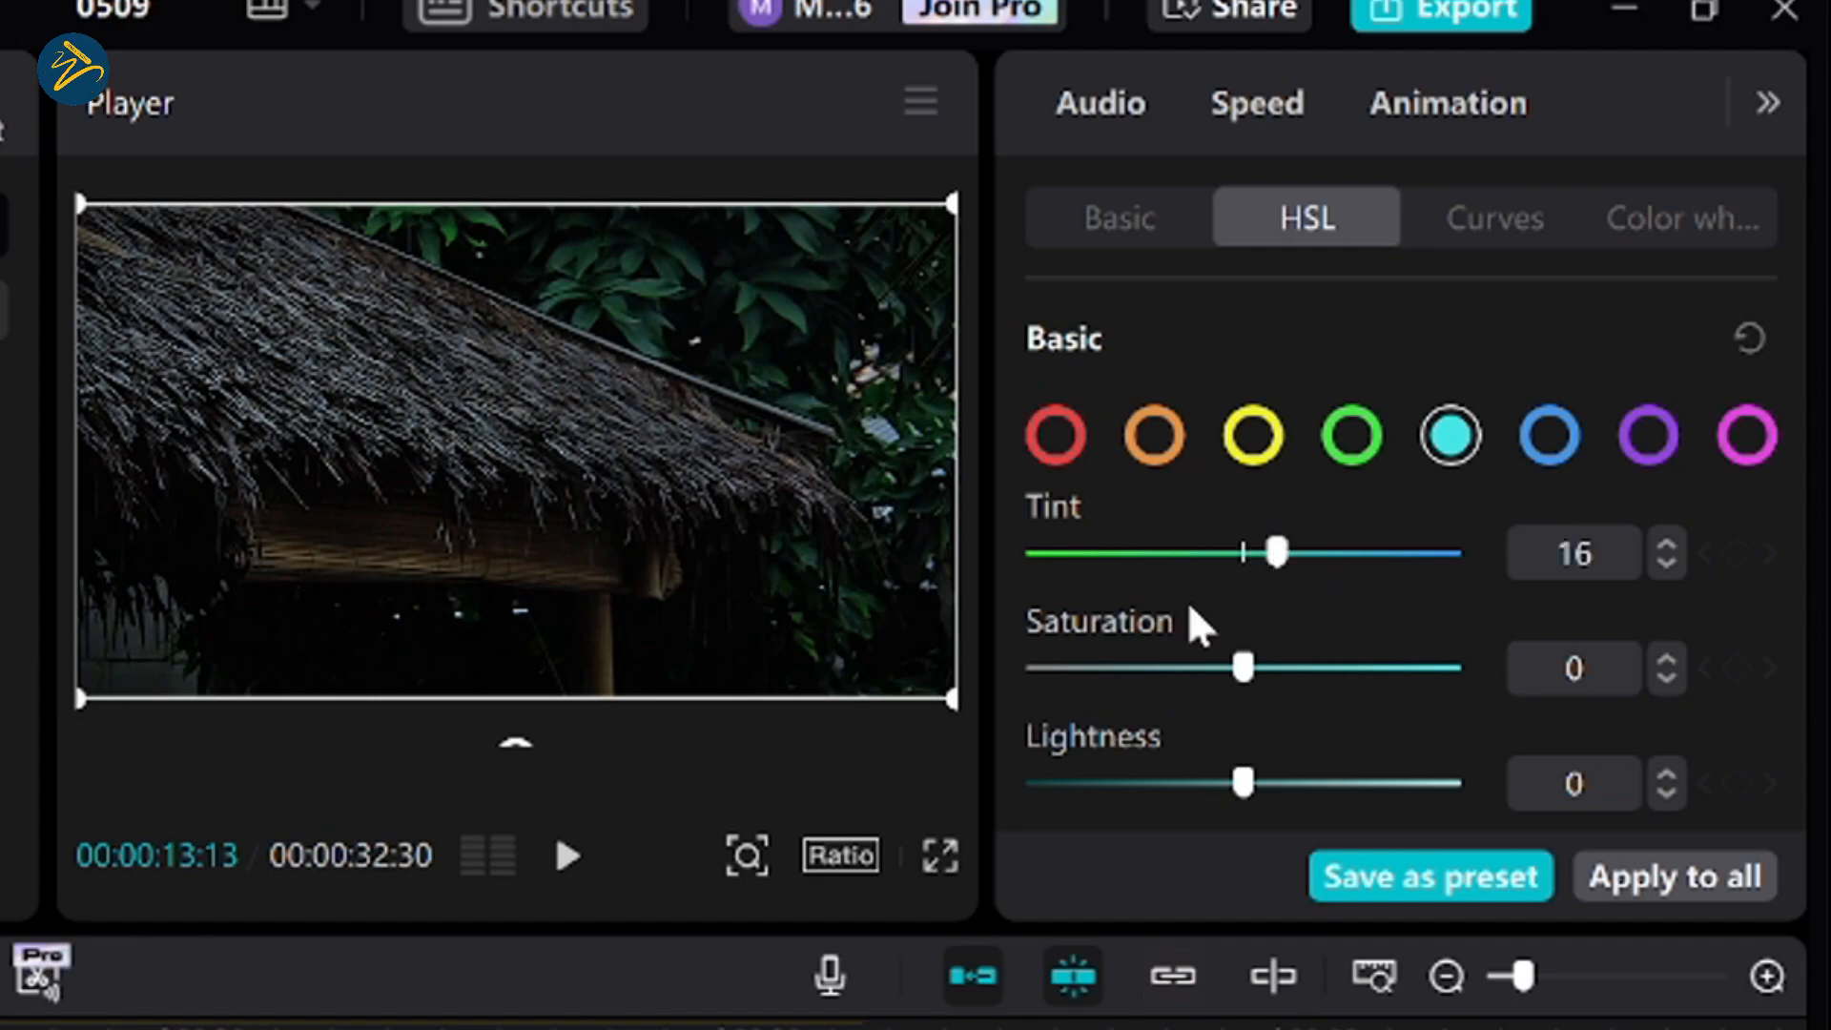
{"action": "left_click_drag", "start_coordinate": [1242, 666], "coordinate": [1144, 666]}
{"action": "left_click", "coordinate": [1667, 660]}
{"action": "left_click", "coordinate": [1667, 660]}
{"action": "left_click", "coordinate": [1668, 660]}
{"action": "left_click", "coordinate": [1668, 660]}
{"action": "left_click", "coordinate": [1667, 660]}
{"action": "left_click", "coordinate": [1667, 660]}
{"action": "left_click", "coordinate": [1667, 660]}
{"action": "left_click", "coordinate": [1667, 660]}
{"action": "left_click_drag", "start_coordinate": [1242, 782], "coordinate": [1153, 785]}
{"action": "left_click", "coordinate": [1666, 794]}
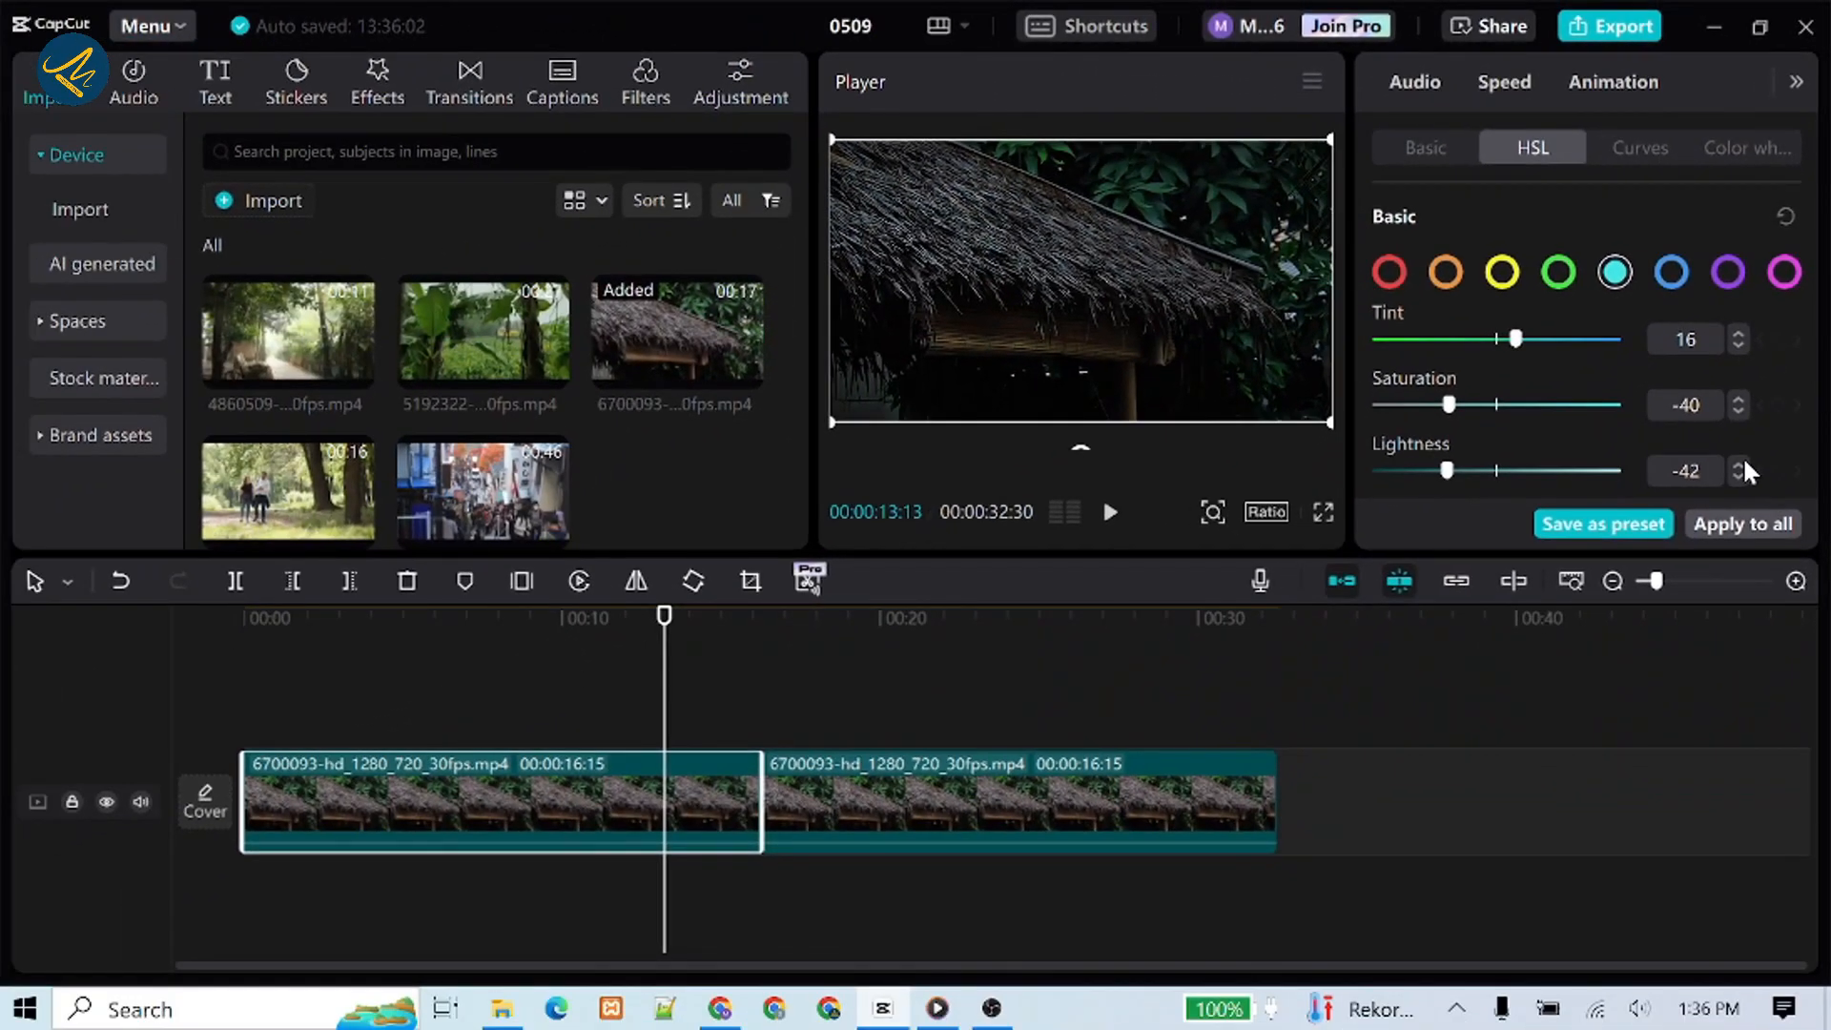
Review the graded roof clip's basic adjustments and compare its look with the ungraded second copy.
{"action": "left_click", "coordinate": [1426, 147]}
{"action": "scroll", "coordinate": [1601, 359], "scroll_direction": "down", "scroll_amount": 5}
{"action": "scroll", "coordinate": [1600, 360], "scroll_direction": "up", "scroll_amount": 2}
{"action": "left_click", "coordinate": [907, 634]}
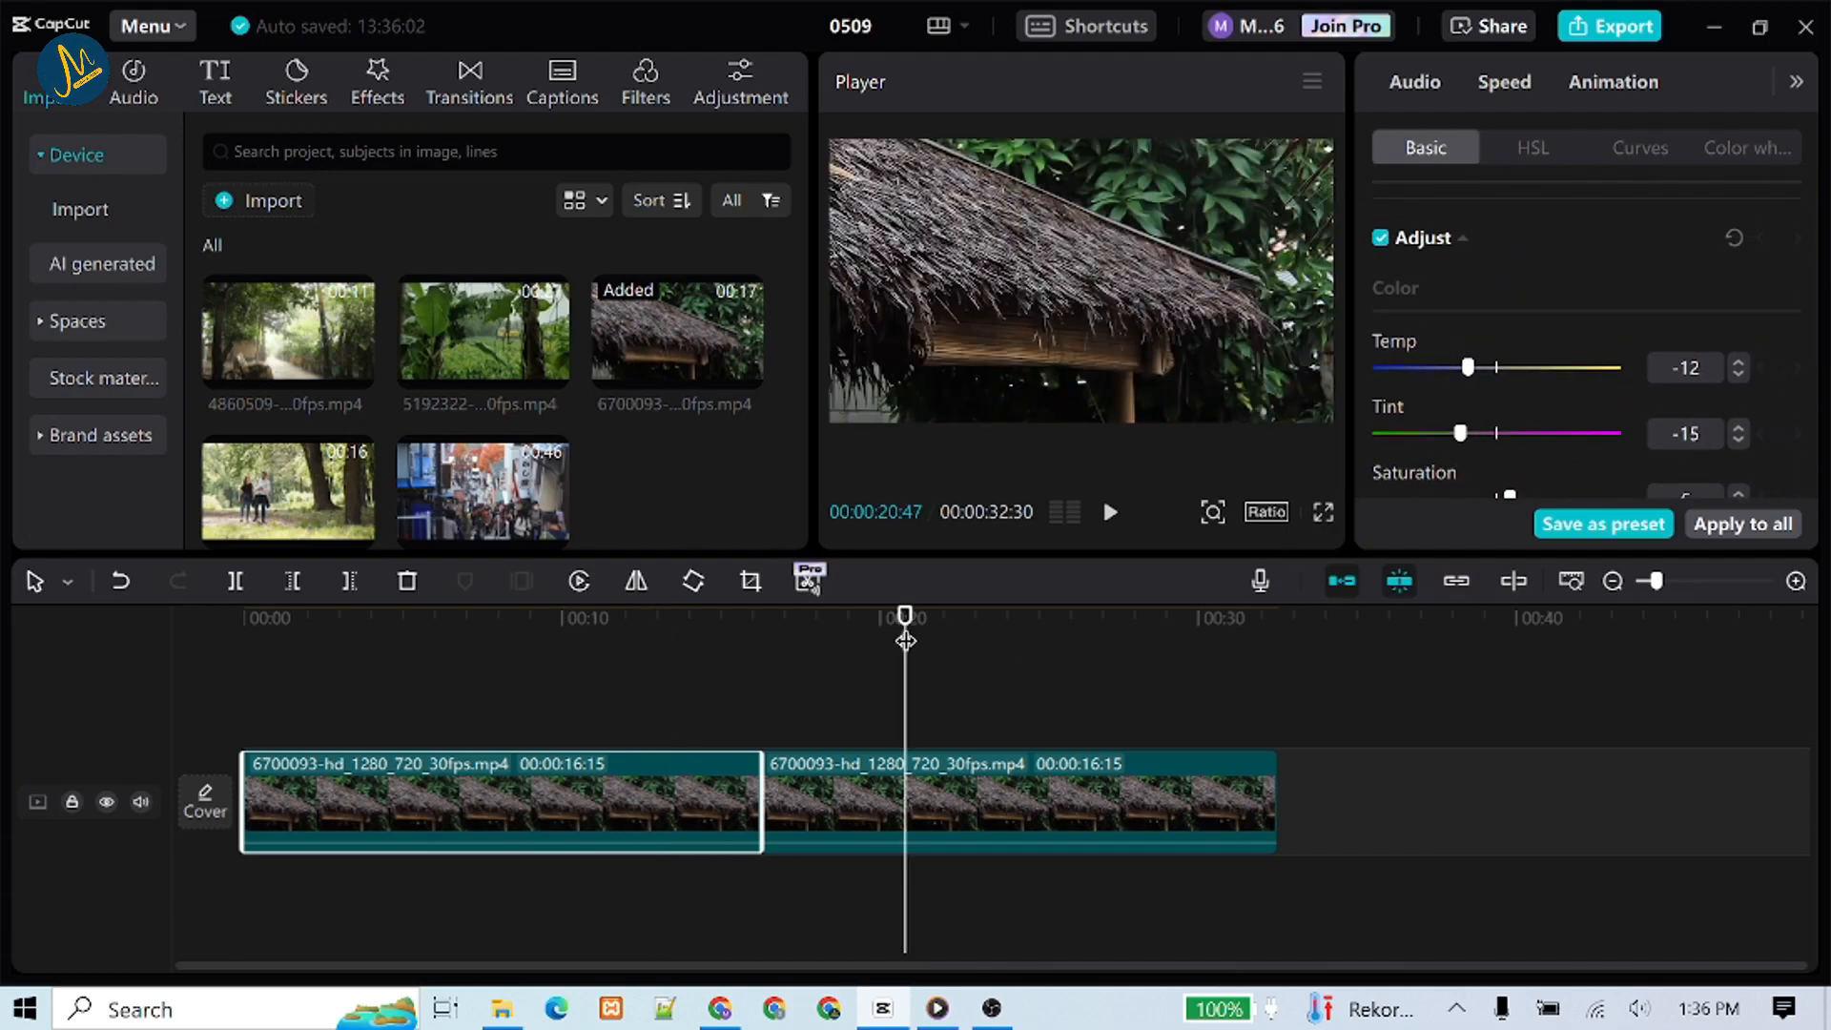
{"action": "left_click_drag", "start_coordinate": [907, 620], "coordinate": [823, 621]}
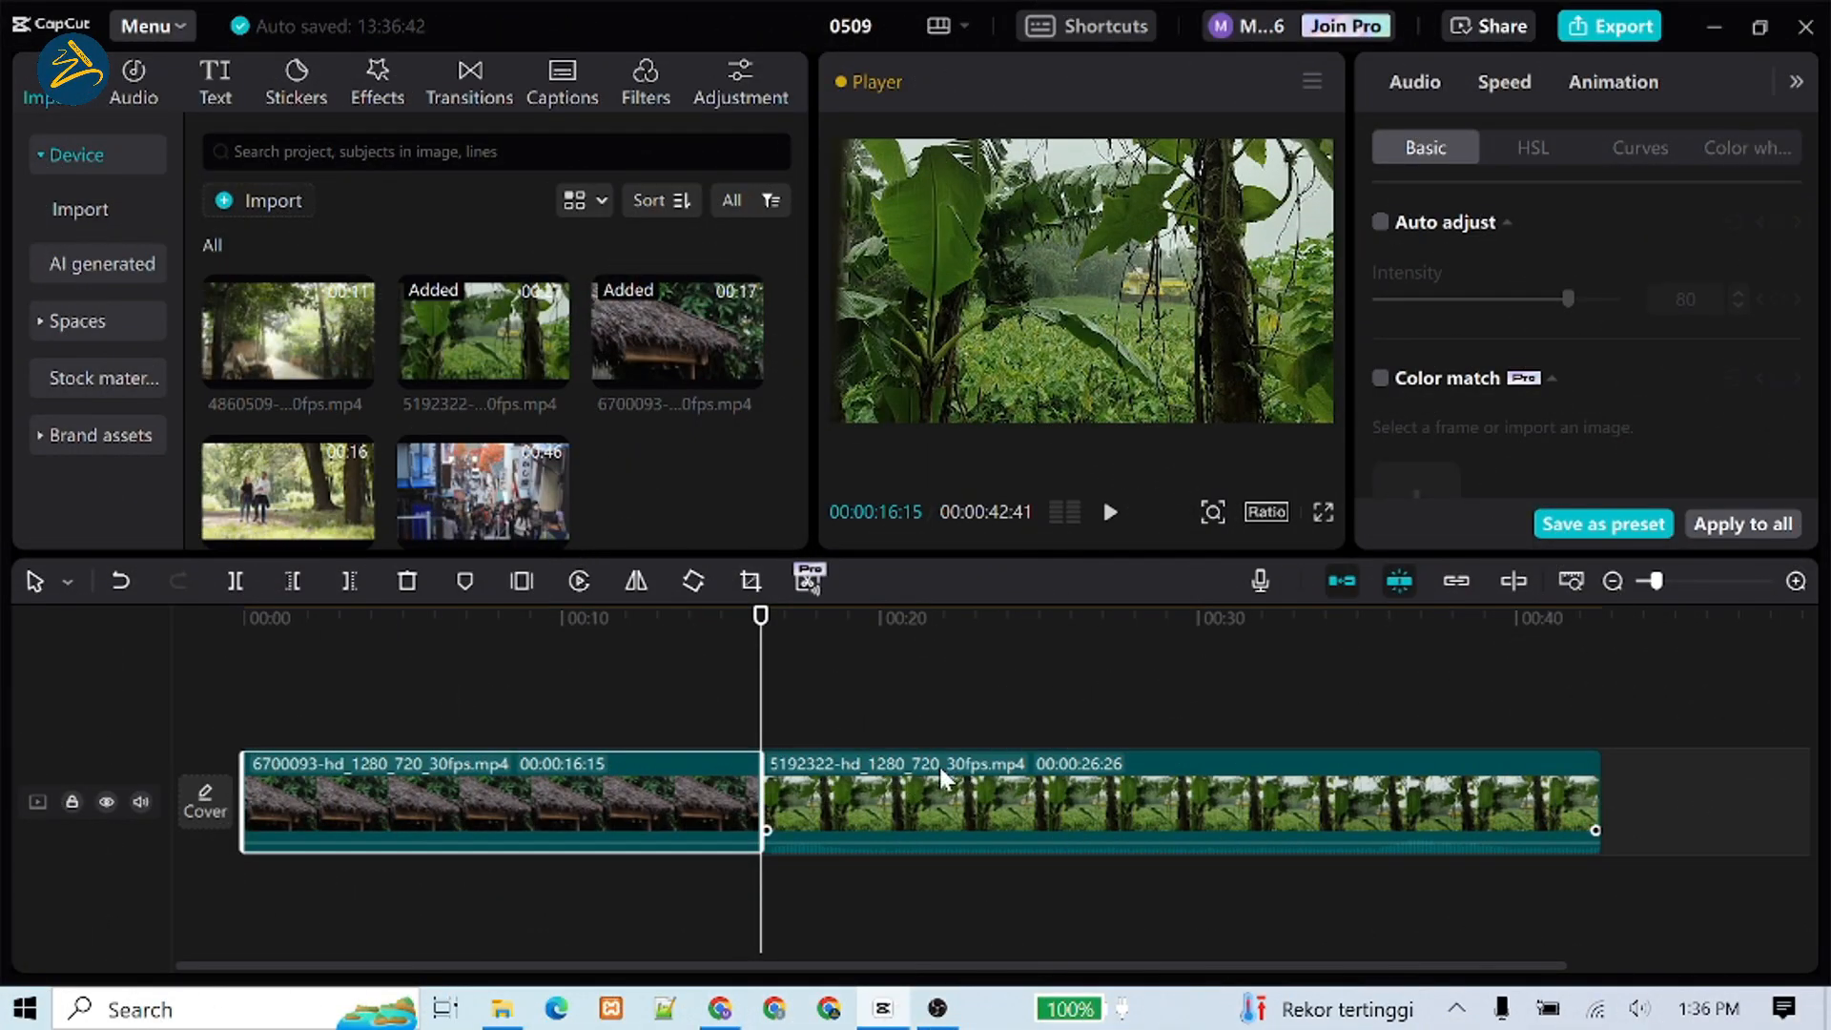
Select the banana plant clip and inspect its frame at 00:00:24:21 along with its basic adjustment values.
{"action": "left_click", "coordinate": [942, 780]}
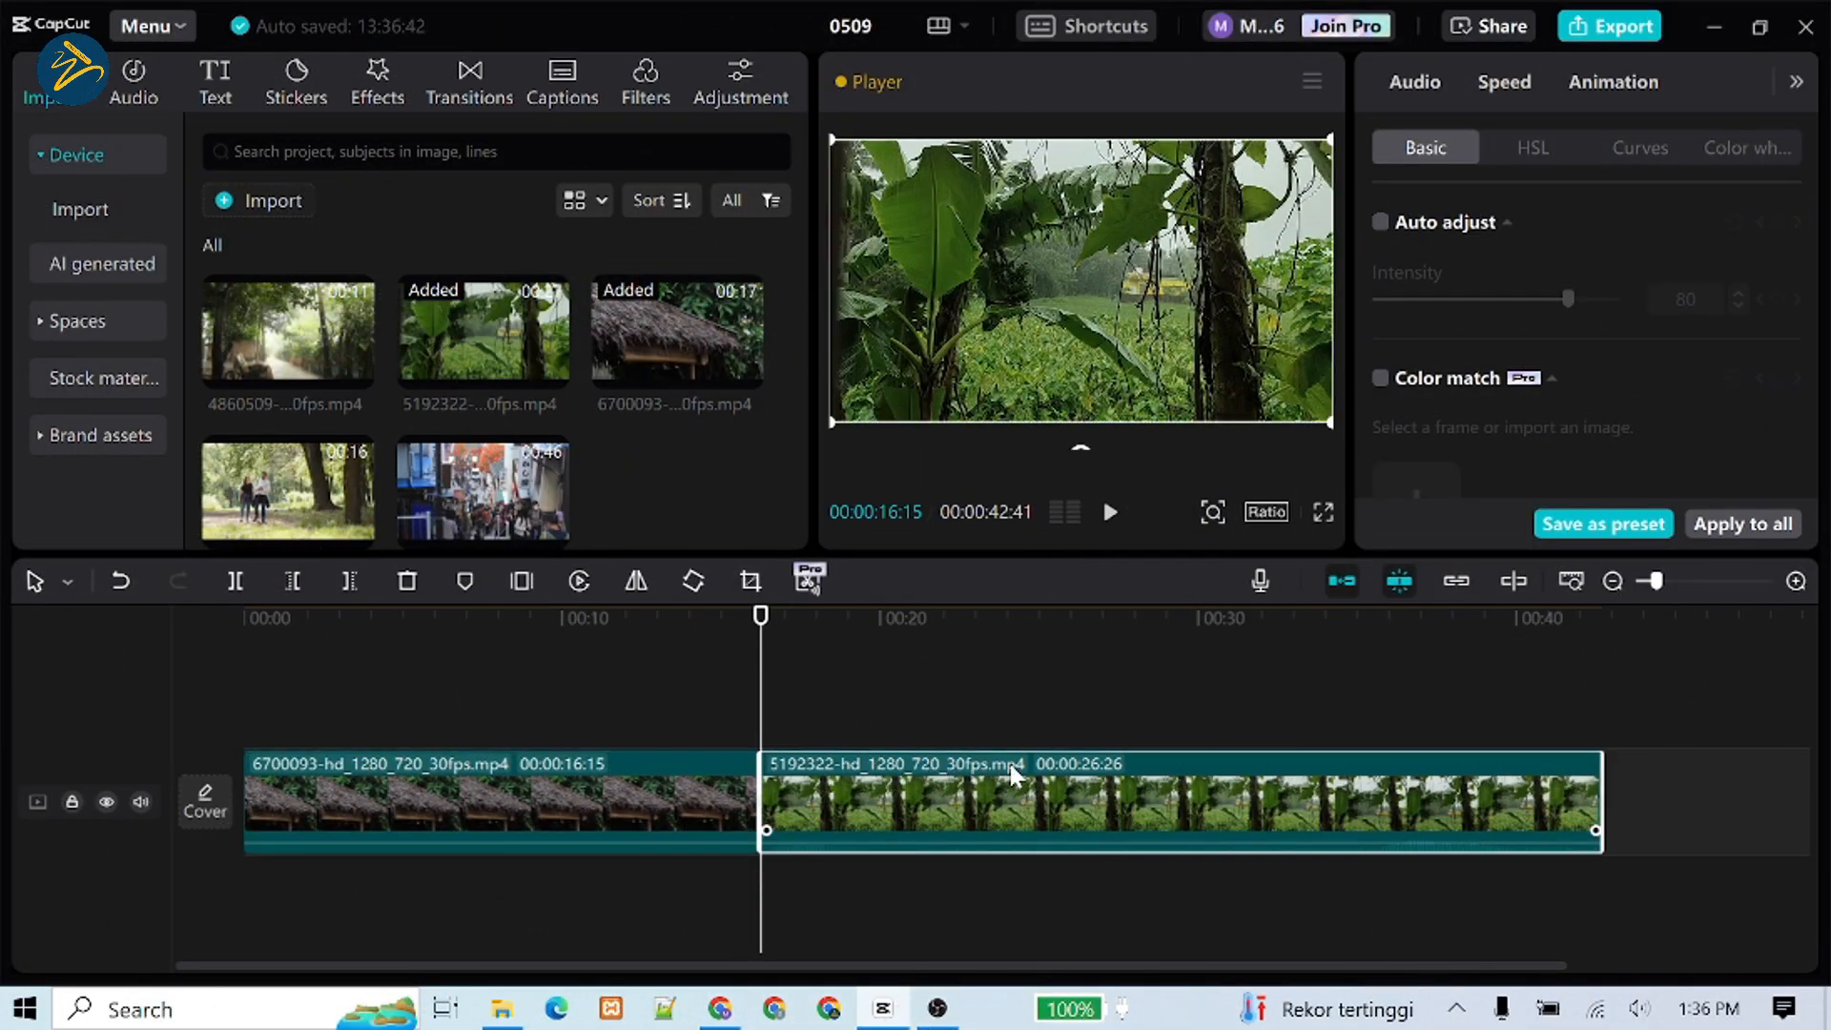
{"action": "left_click", "coordinate": [1021, 625]}
{"action": "scroll", "coordinate": [1547, 264], "scroll_direction": "down", "scroll_amount": 10}
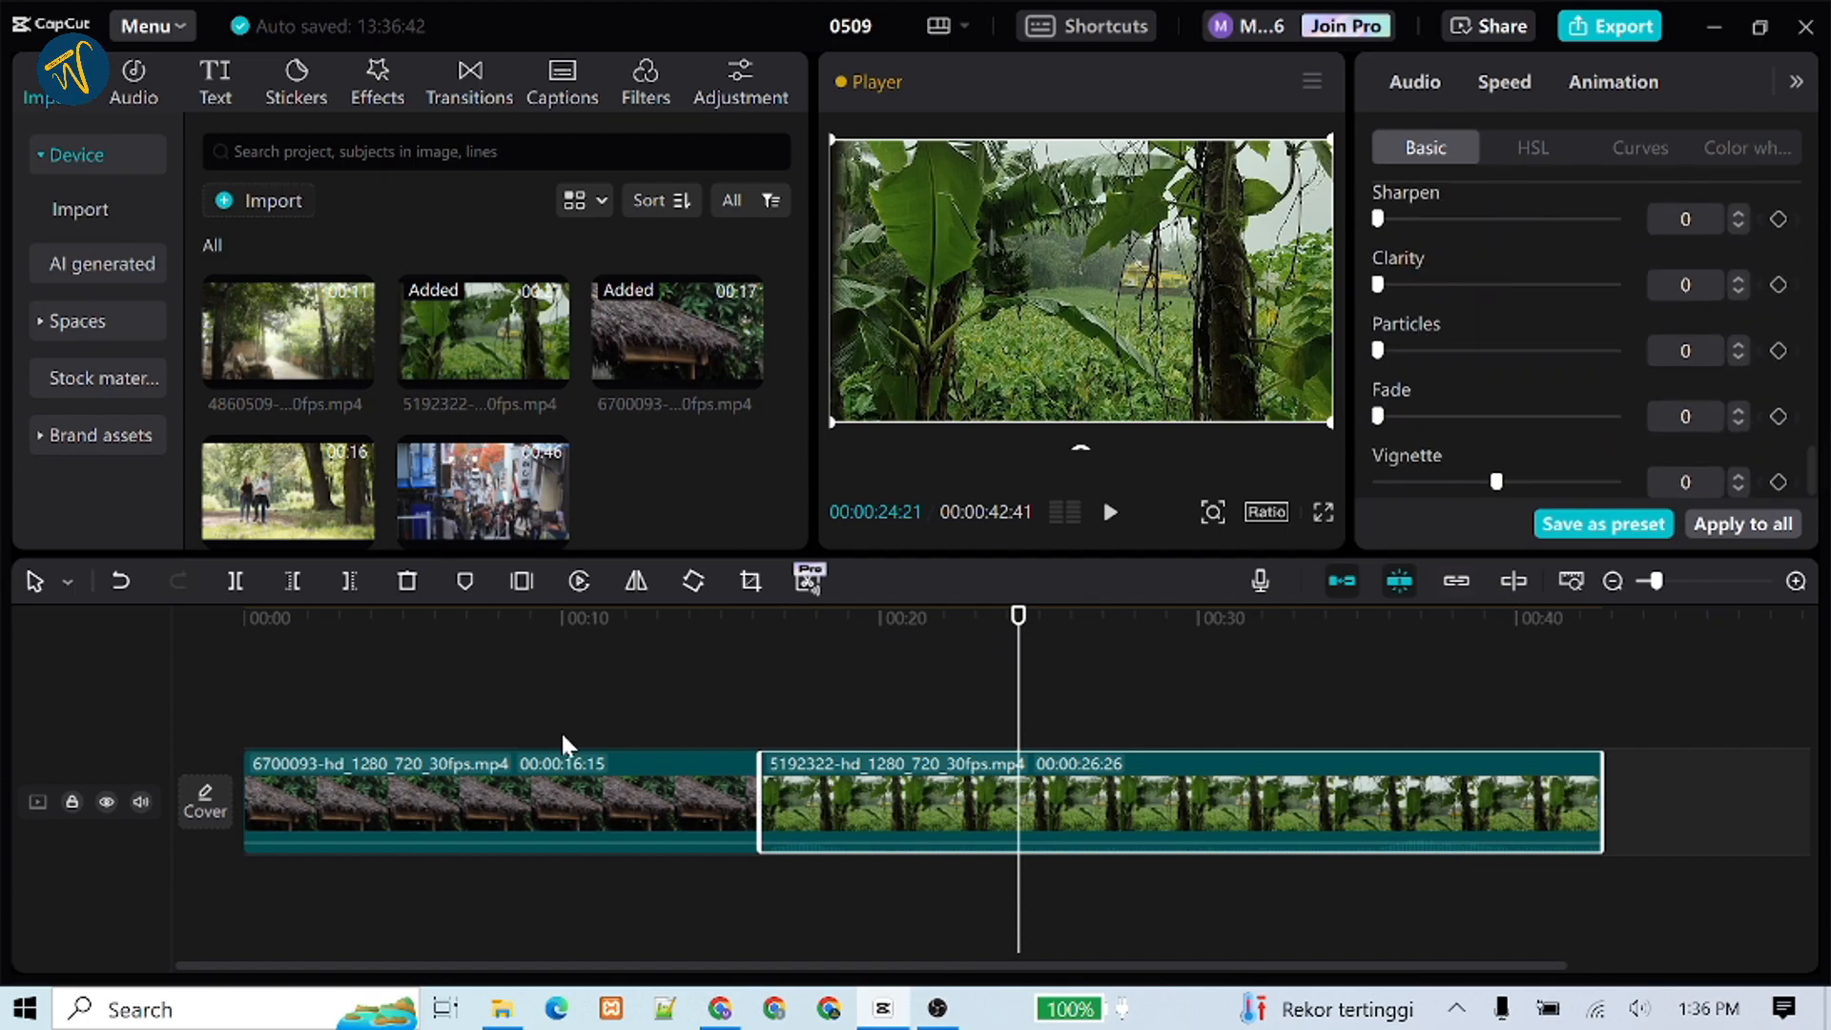
Apply the graded thatched roof clip's adjustments to all clips on the timeline.
{"action": "left_click", "coordinate": [579, 674]}
{"action": "left_click", "coordinate": [610, 790]}
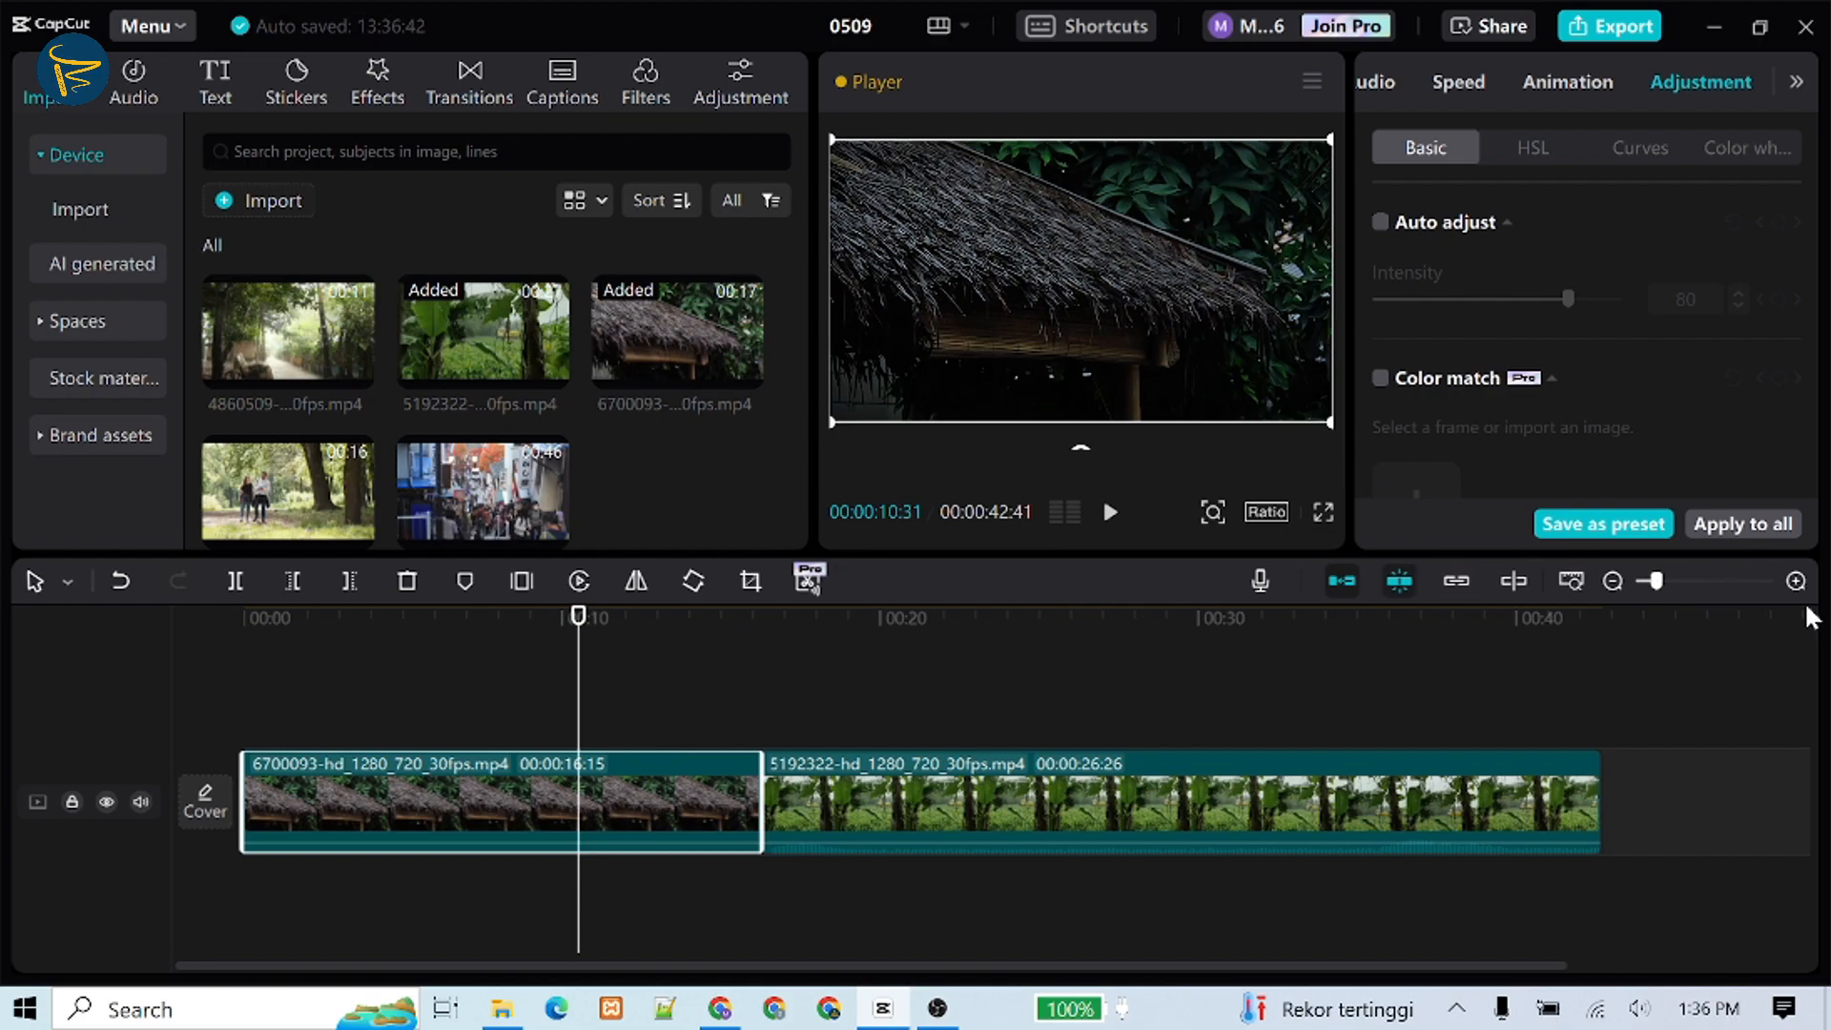
{"action": "left_click", "coordinate": [1733, 528]}
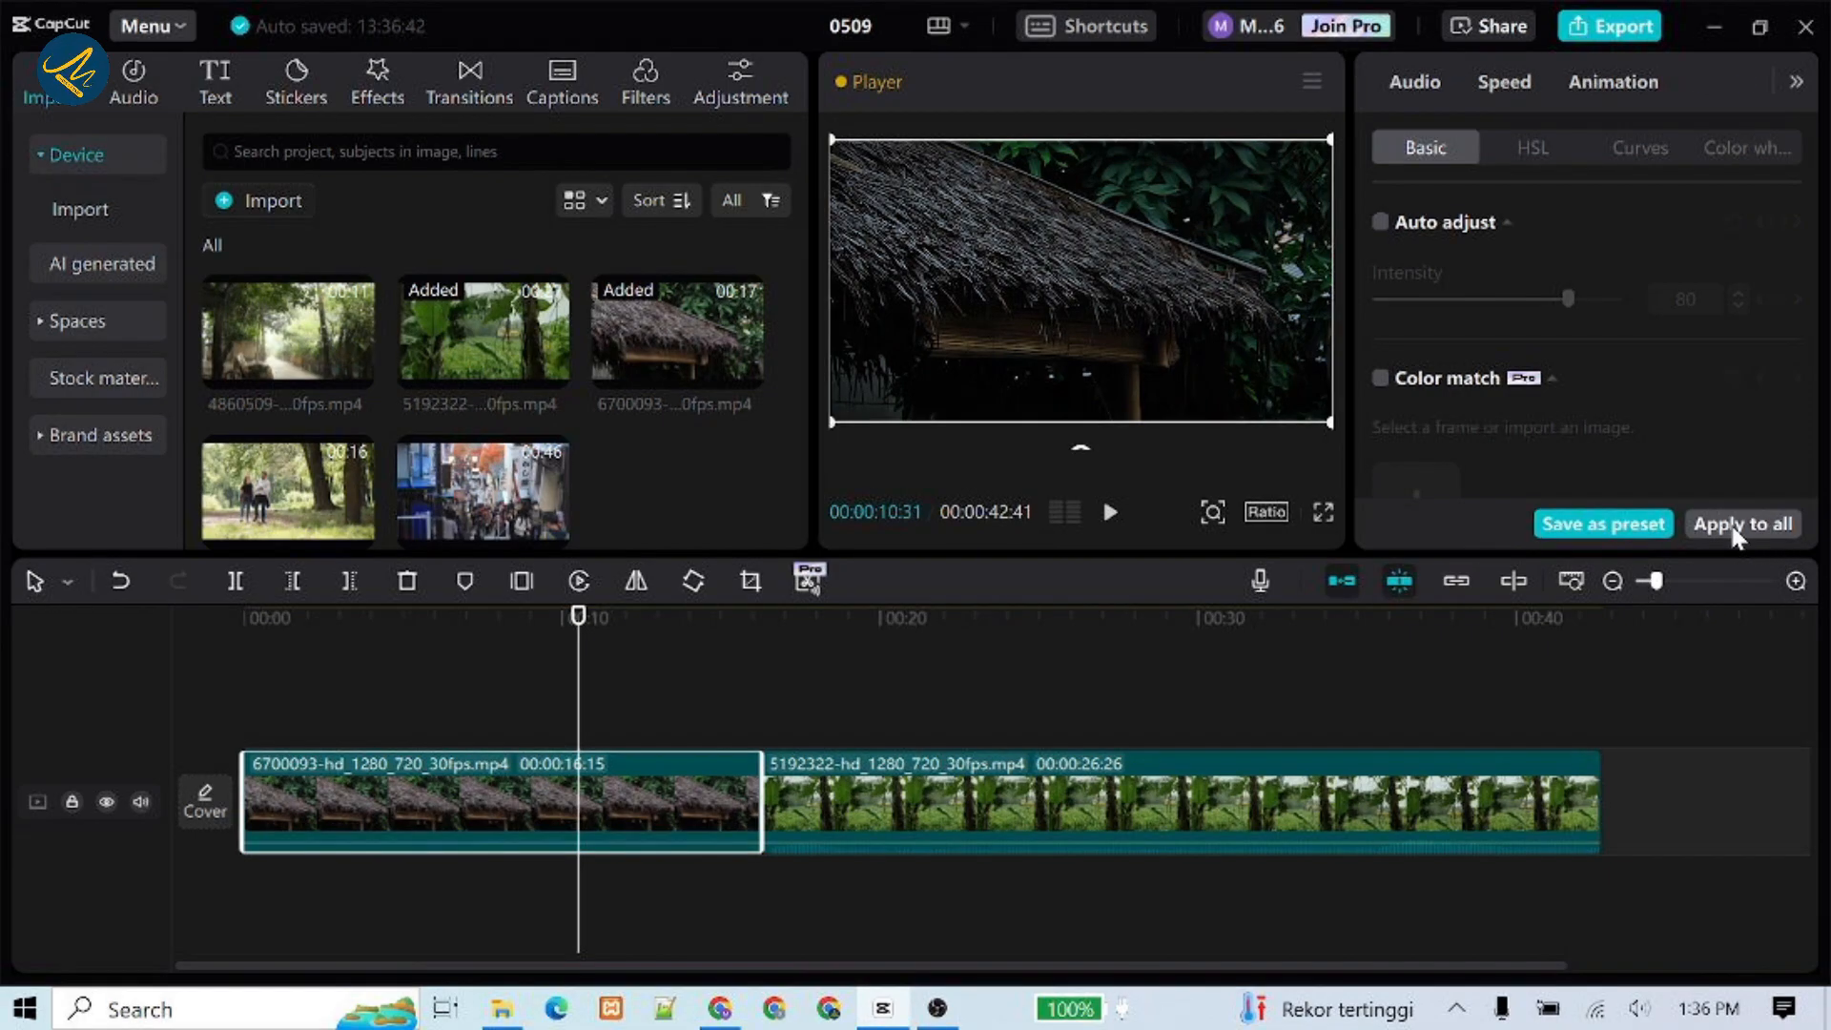
{"action": "left_click", "coordinate": [1733, 527]}
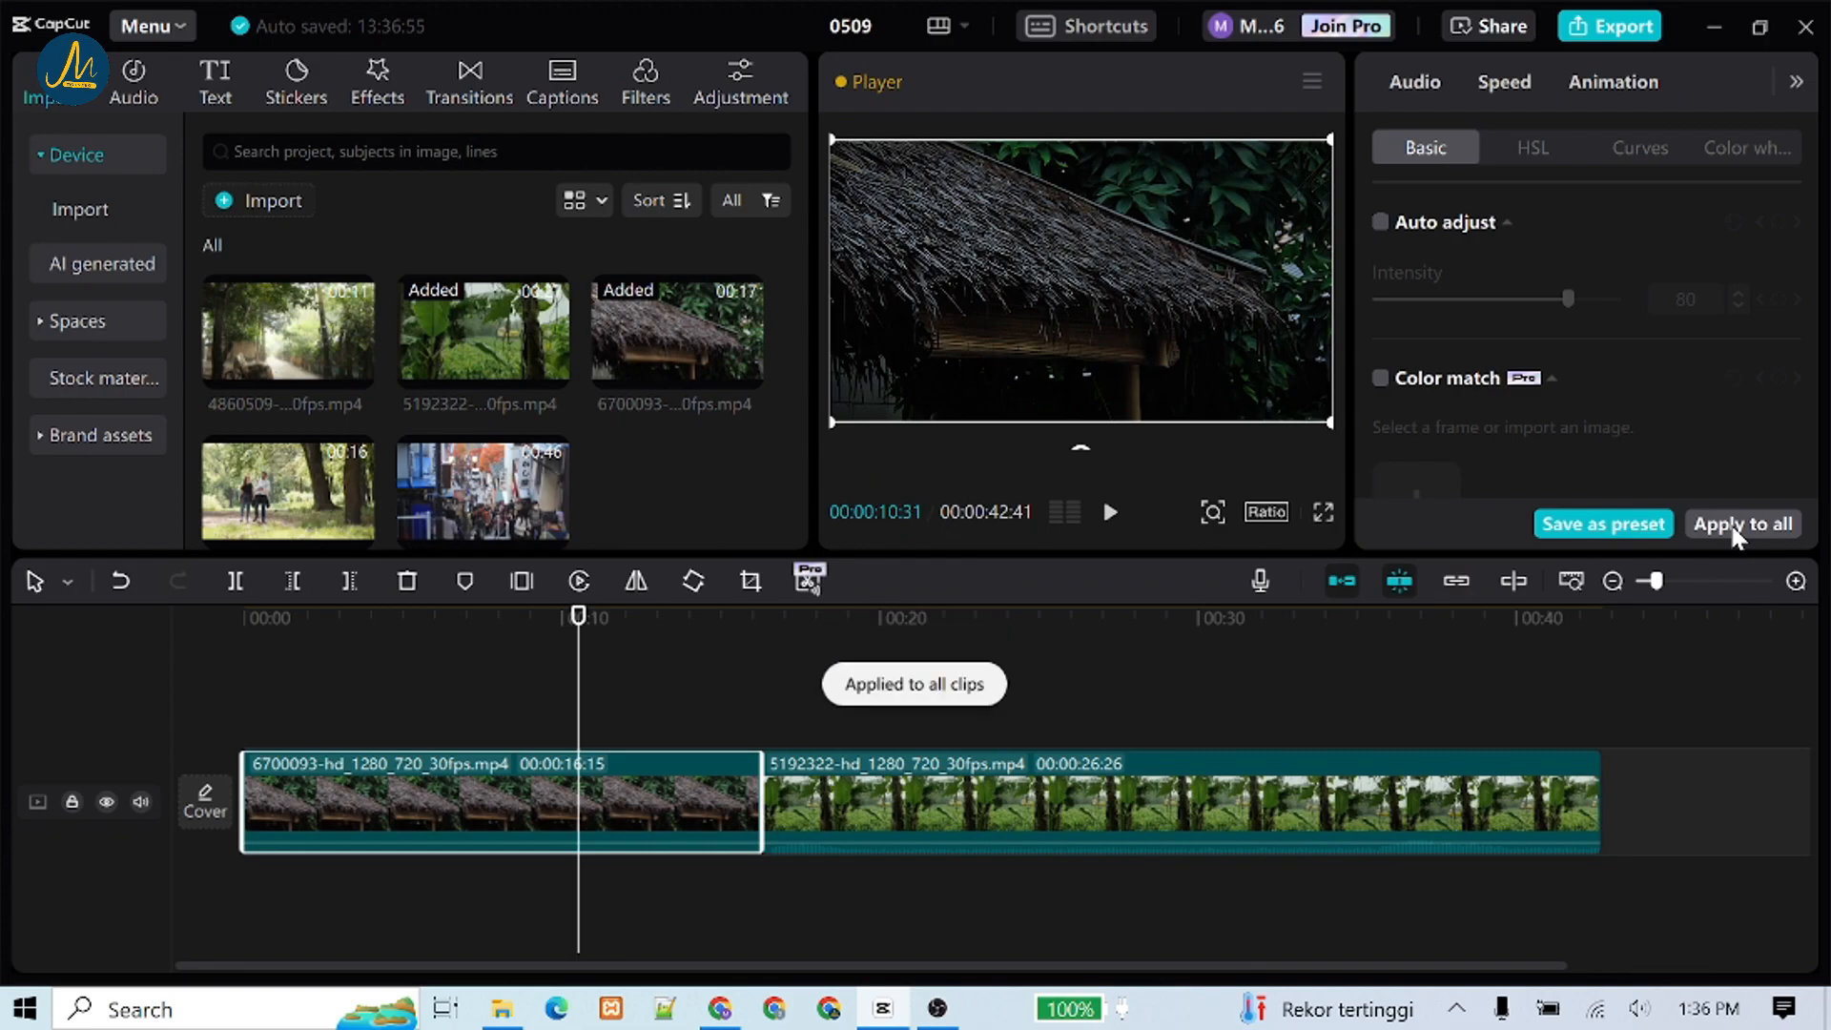
Scrub through the banana plant clip and play it to preview the applied color grade.
{"action": "left_click", "coordinate": [887, 620]}
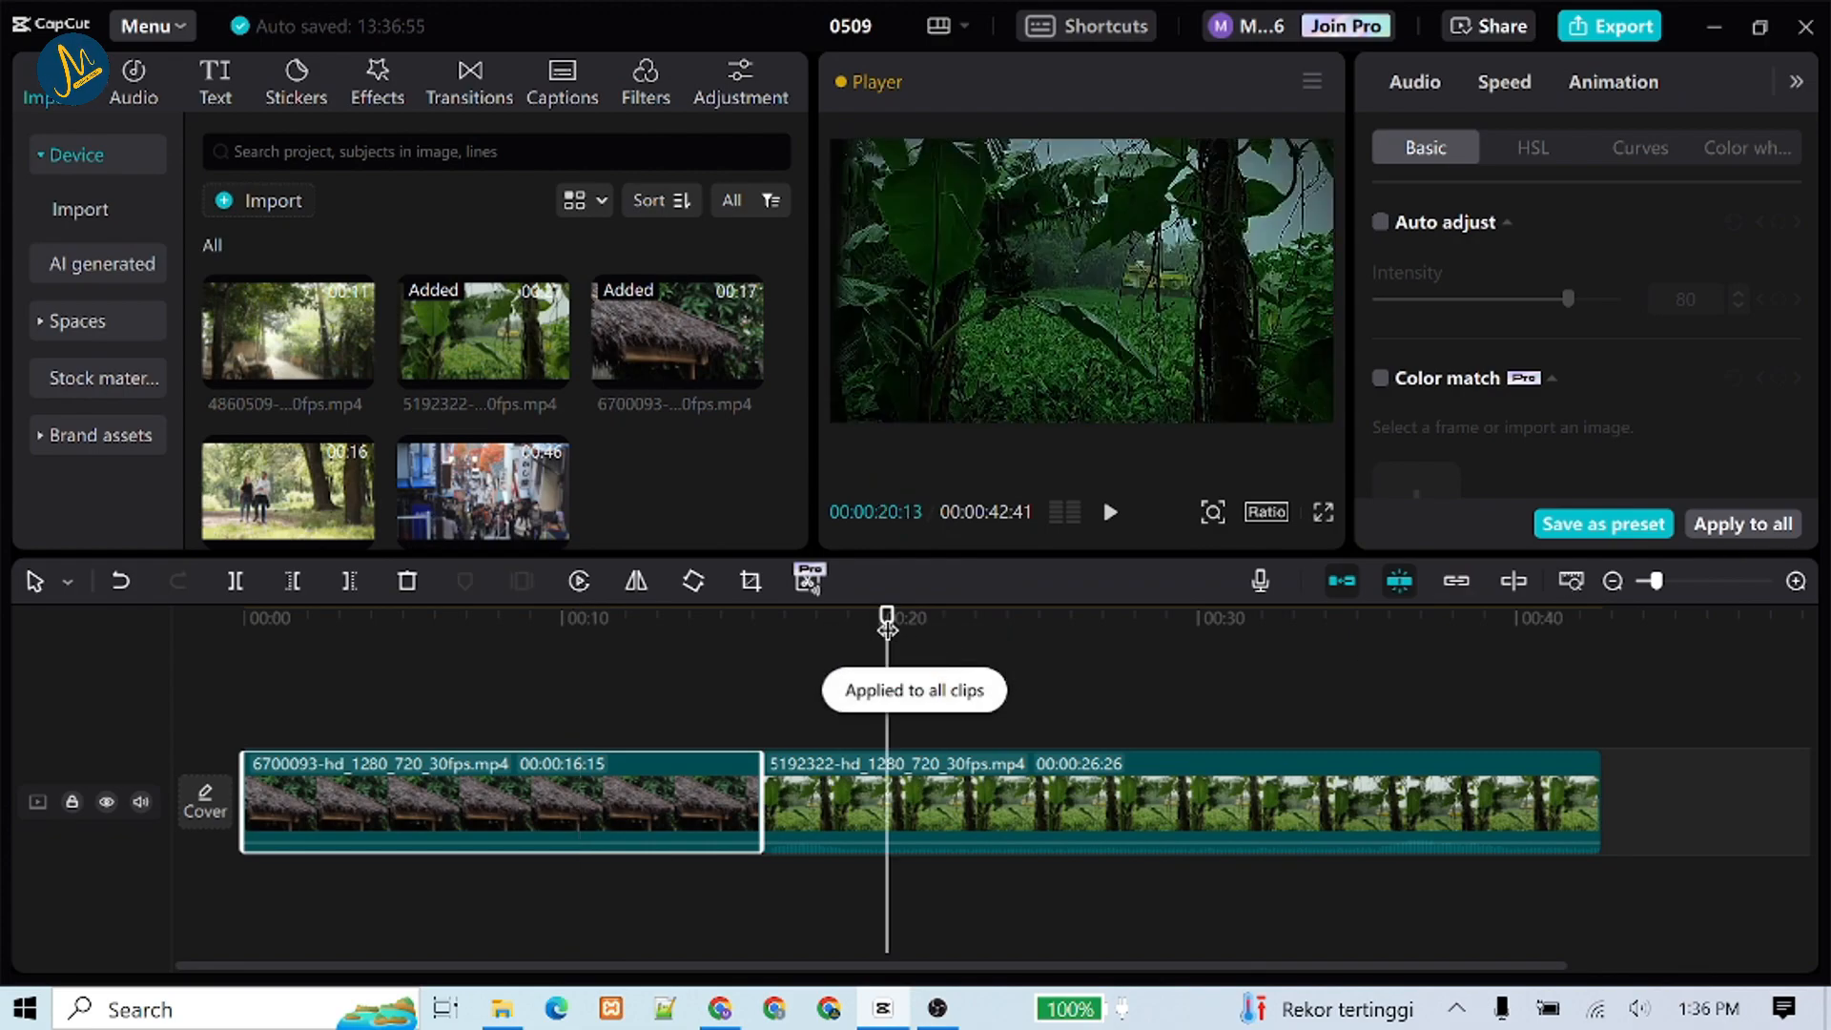
{"action": "left_click_drag", "start_coordinate": [887, 630], "coordinate": [998, 632]}
{"action": "key", "text": "space"}
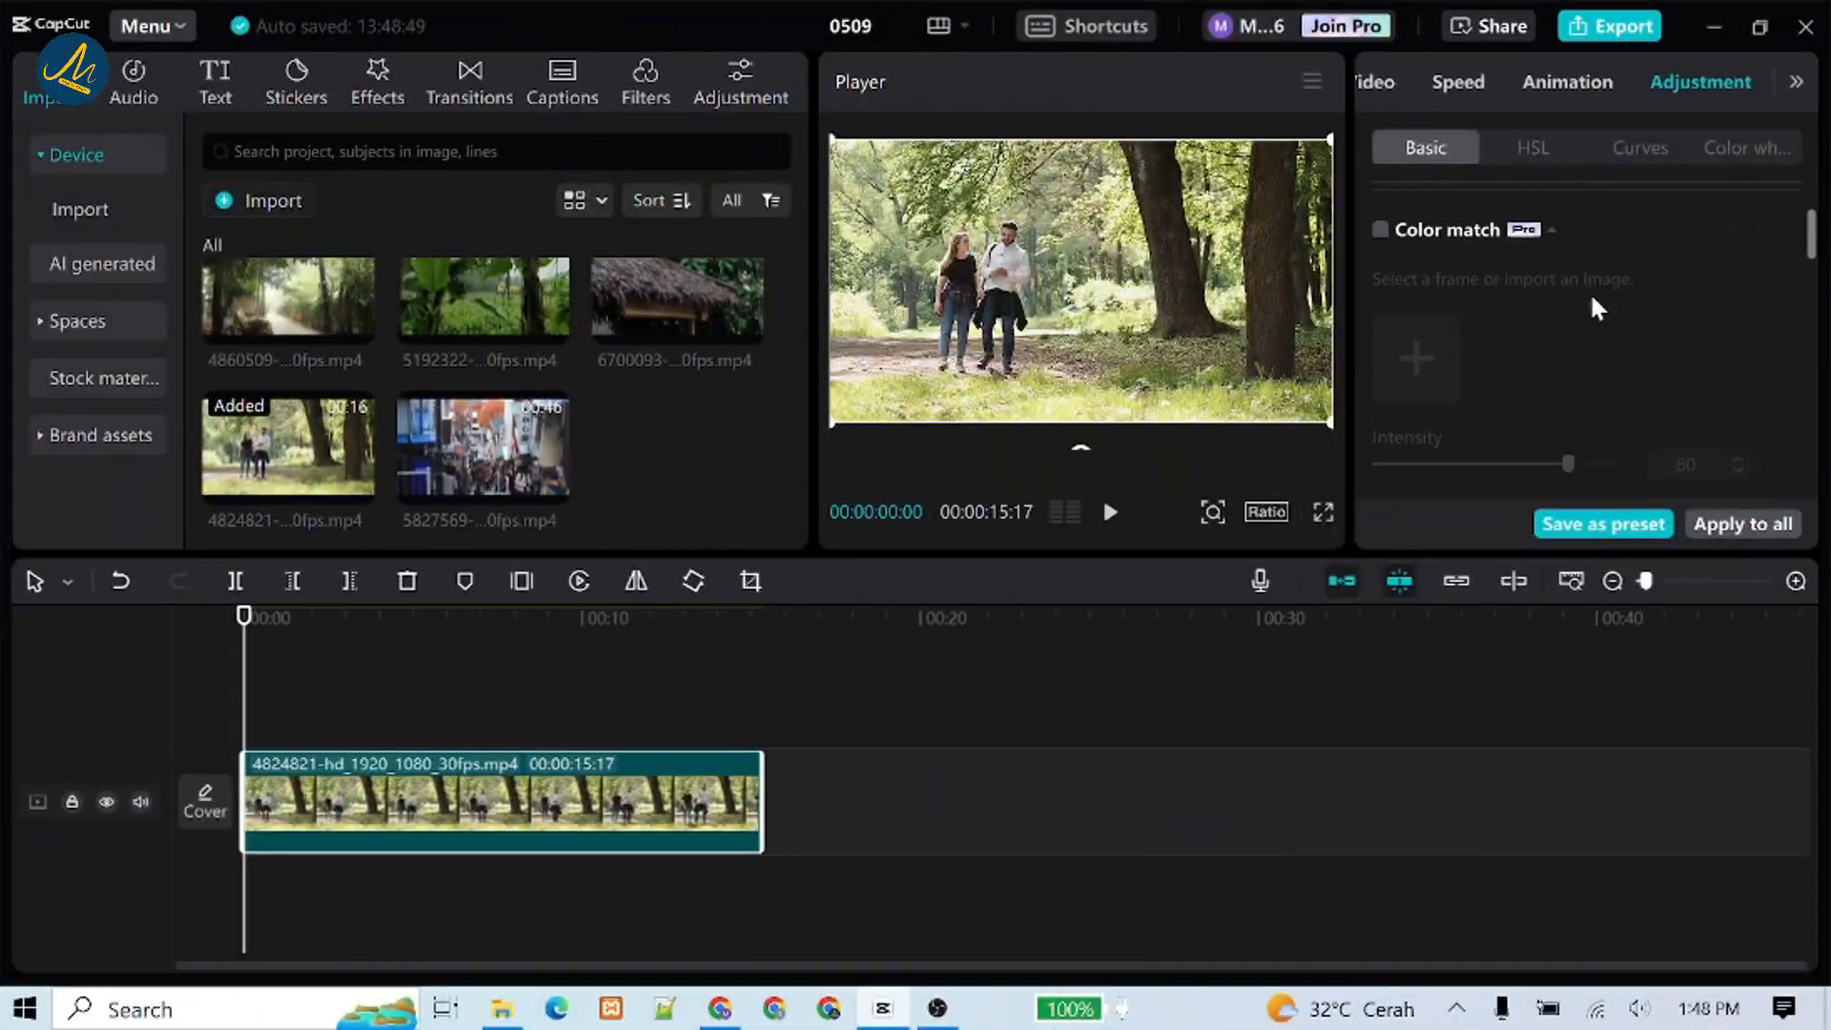
Set the temp to 13 and tint to -10 for the clip of the couple walking in the forest.
{"action": "scroll", "coordinate": [1591, 298], "scroll_direction": "down", "scroll_amount": 6}
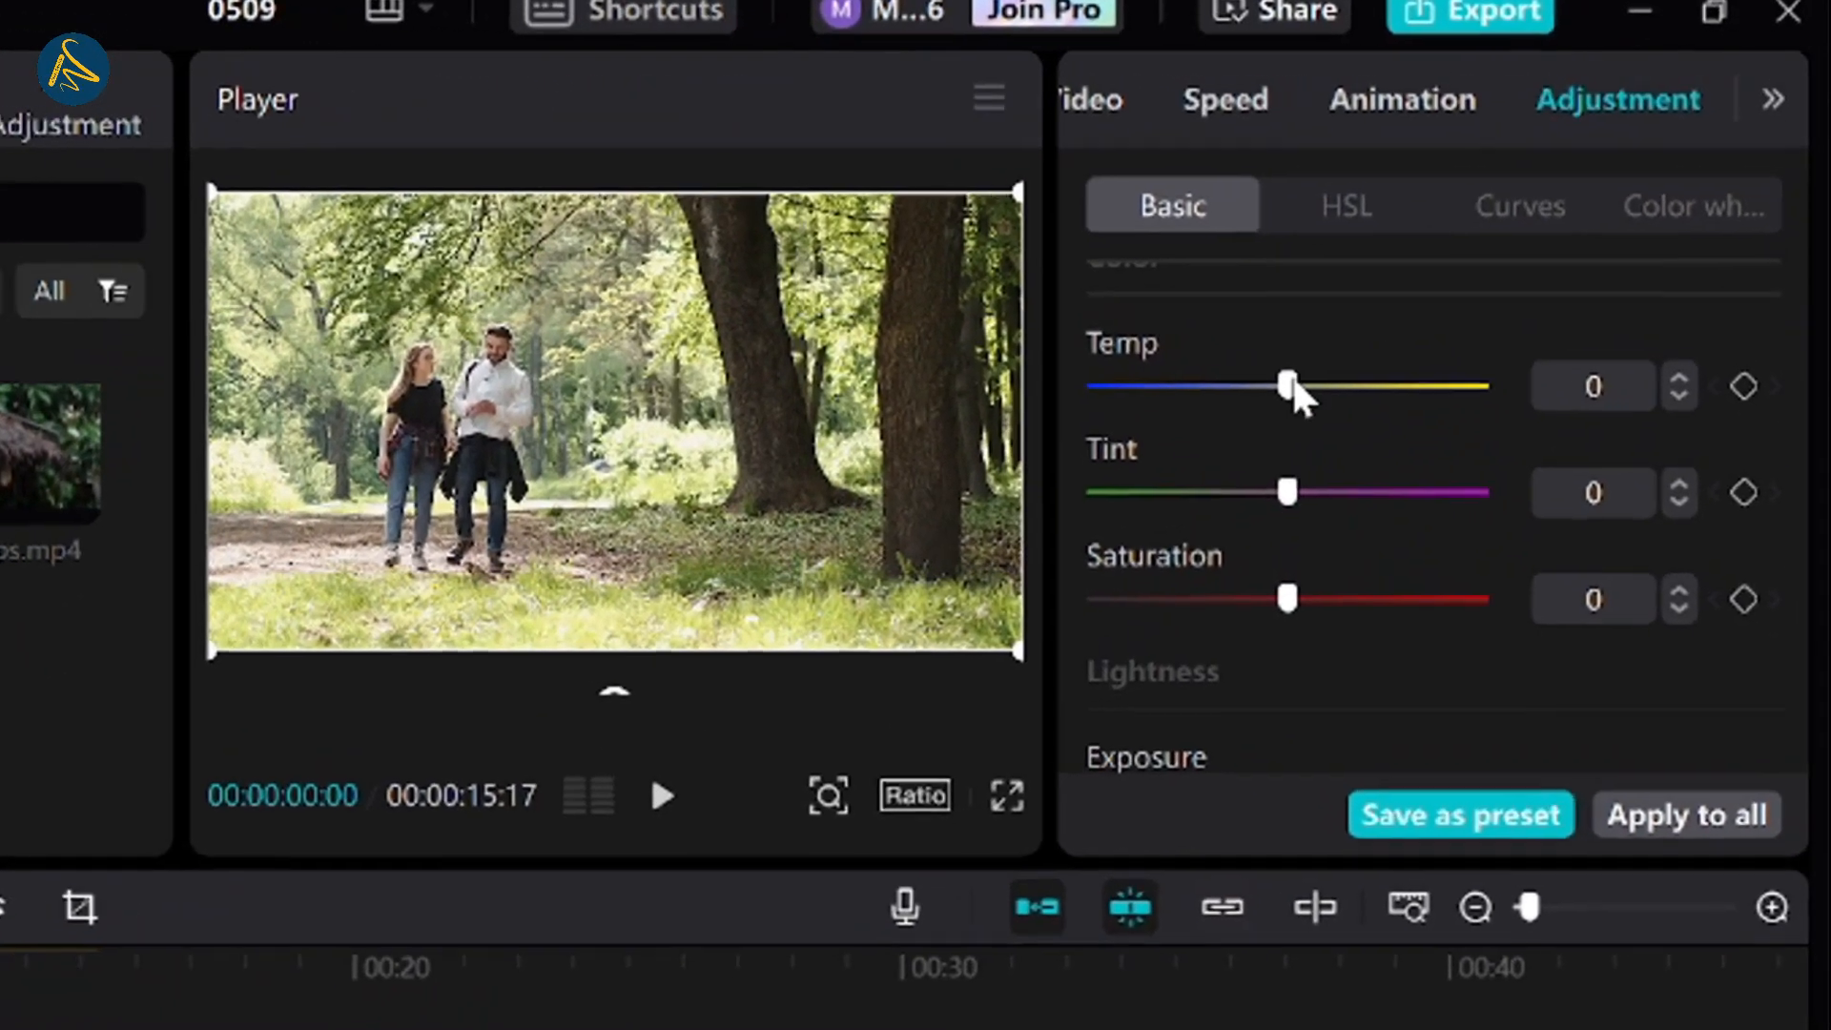
{"action": "left_click", "coordinate": [1500, 255]}
{"action": "left_click_drag", "start_coordinate": [1249, 409], "coordinate": [1296, 423]}
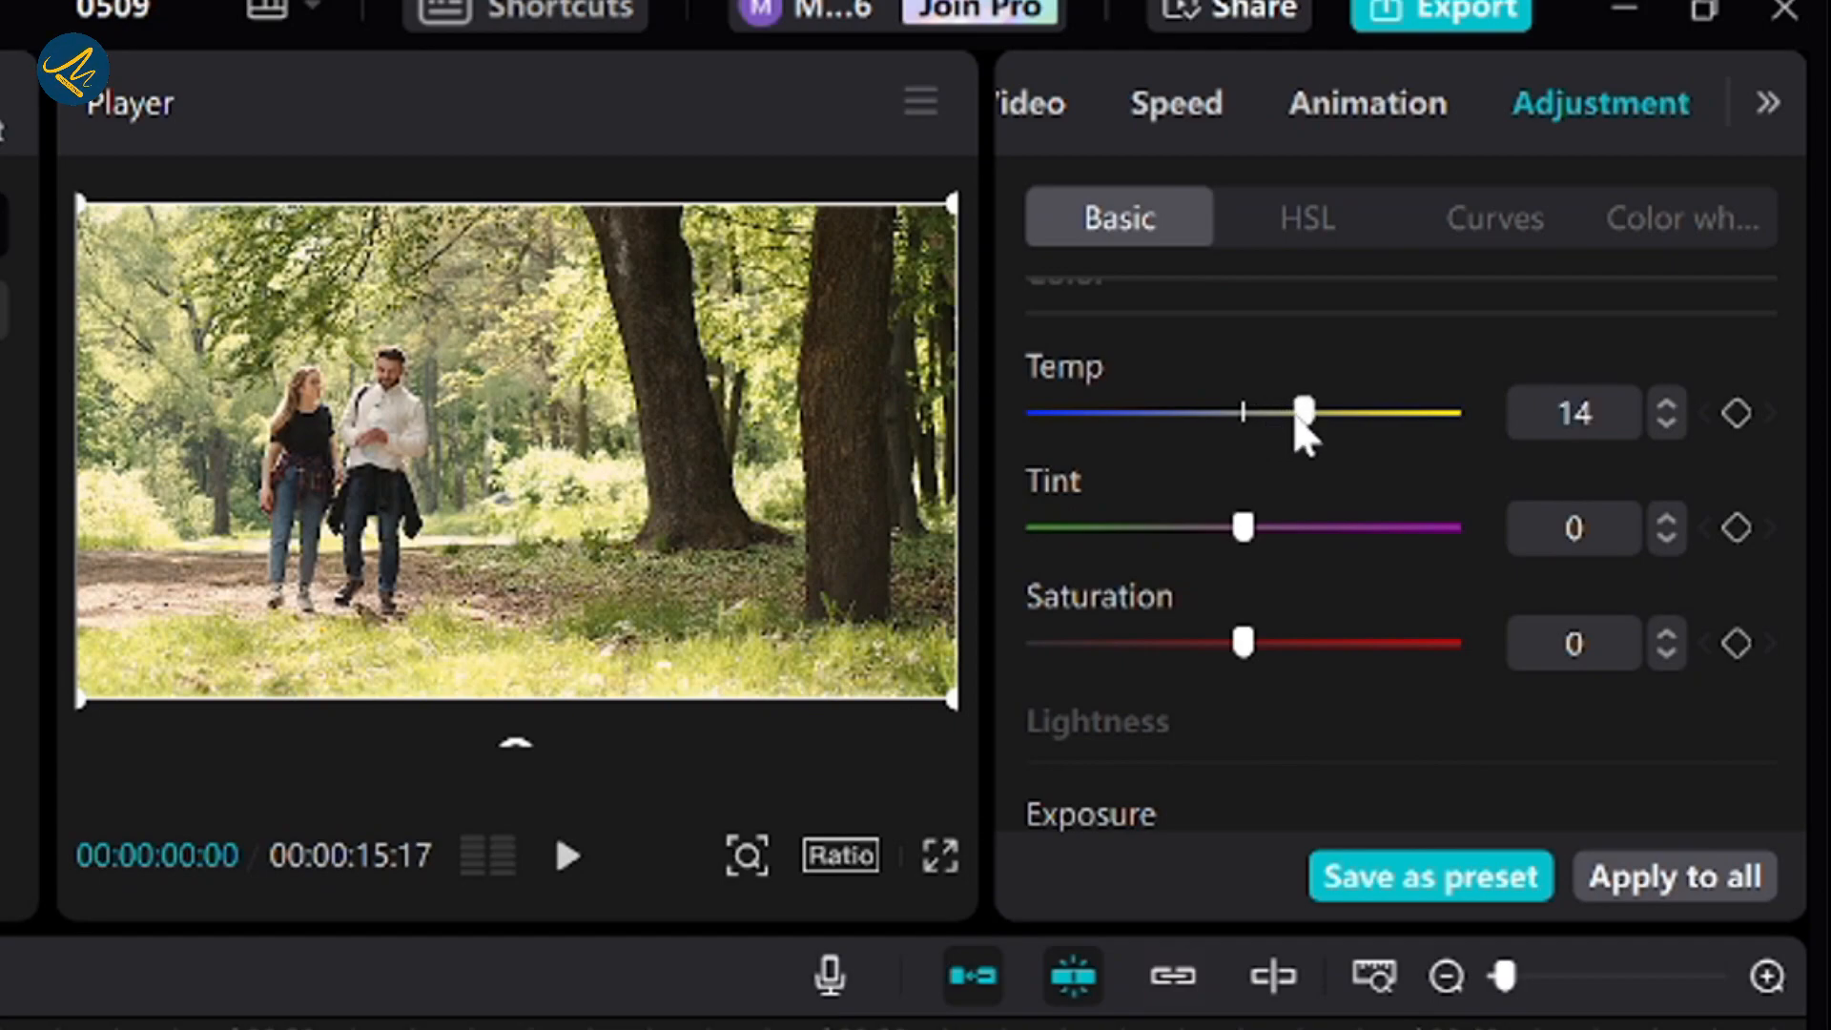
{"action": "left_click", "coordinate": [1671, 405]}
{"action": "left_click", "coordinate": [1671, 422]}
{"action": "left_click", "coordinate": [1674, 423]}
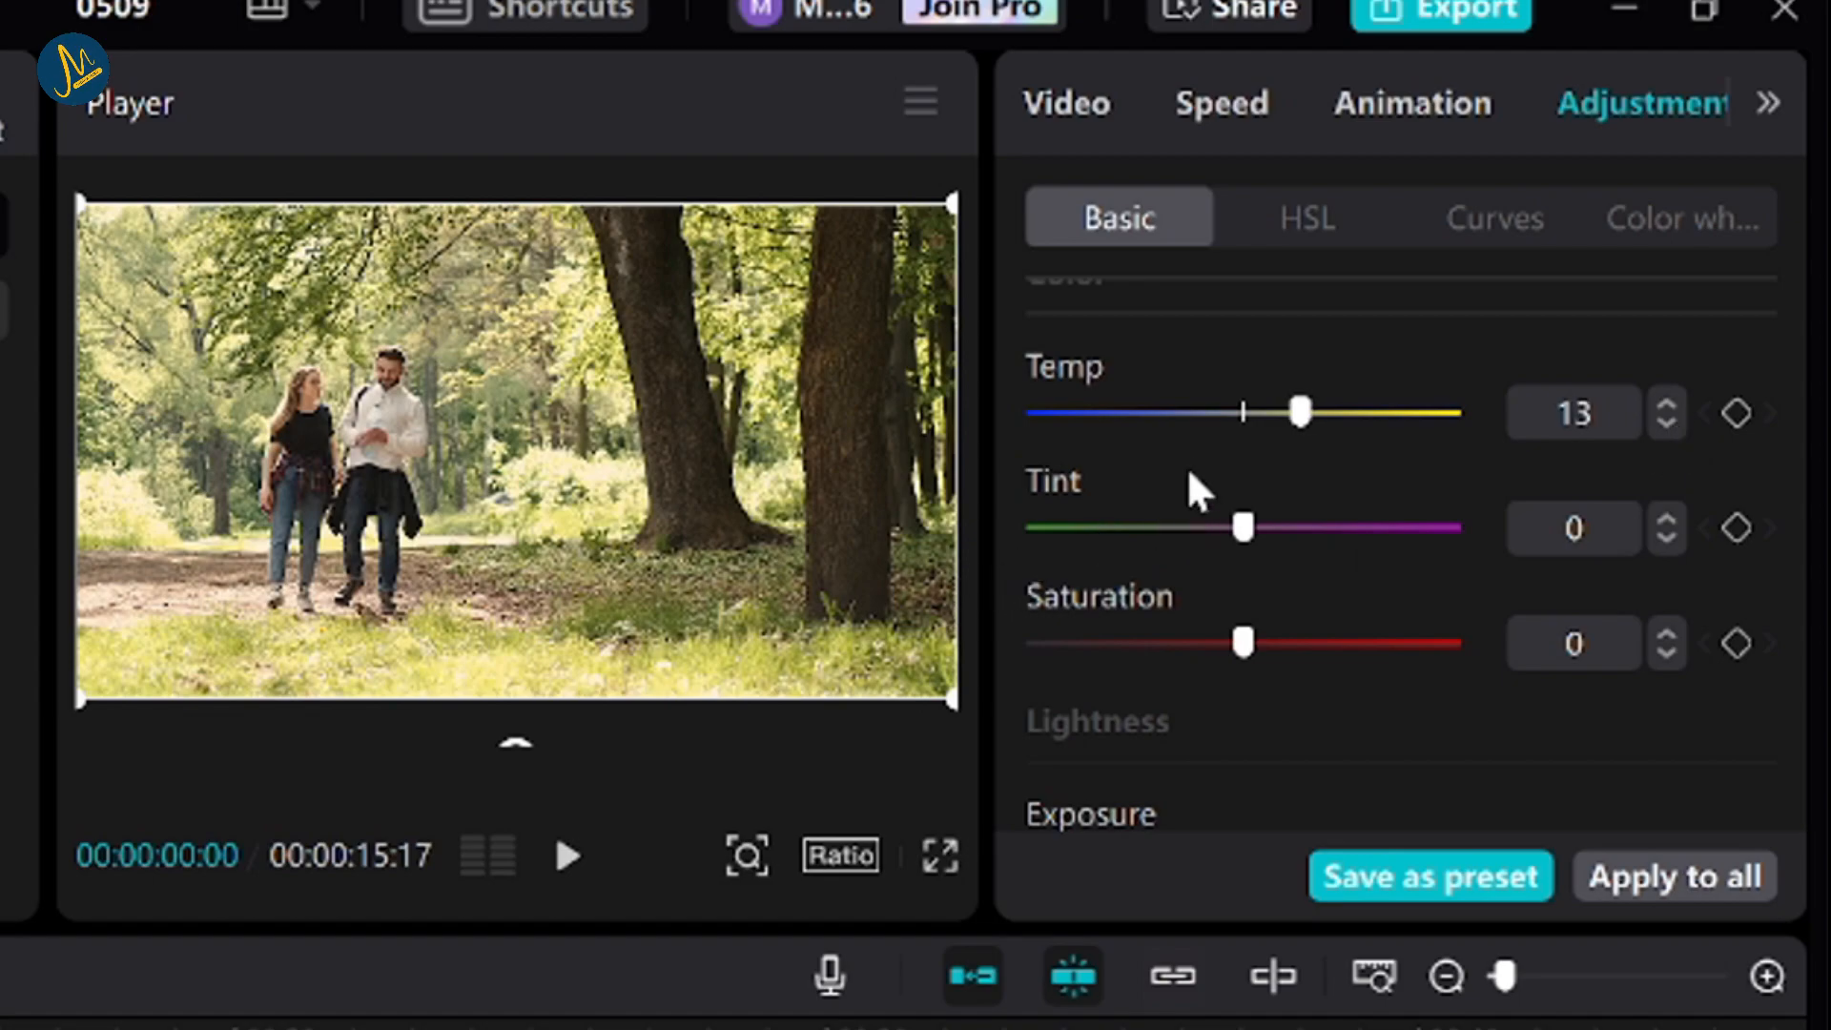
{"action": "left_click_drag", "start_coordinate": [1238, 528], "coordinate": [1191, 532]}
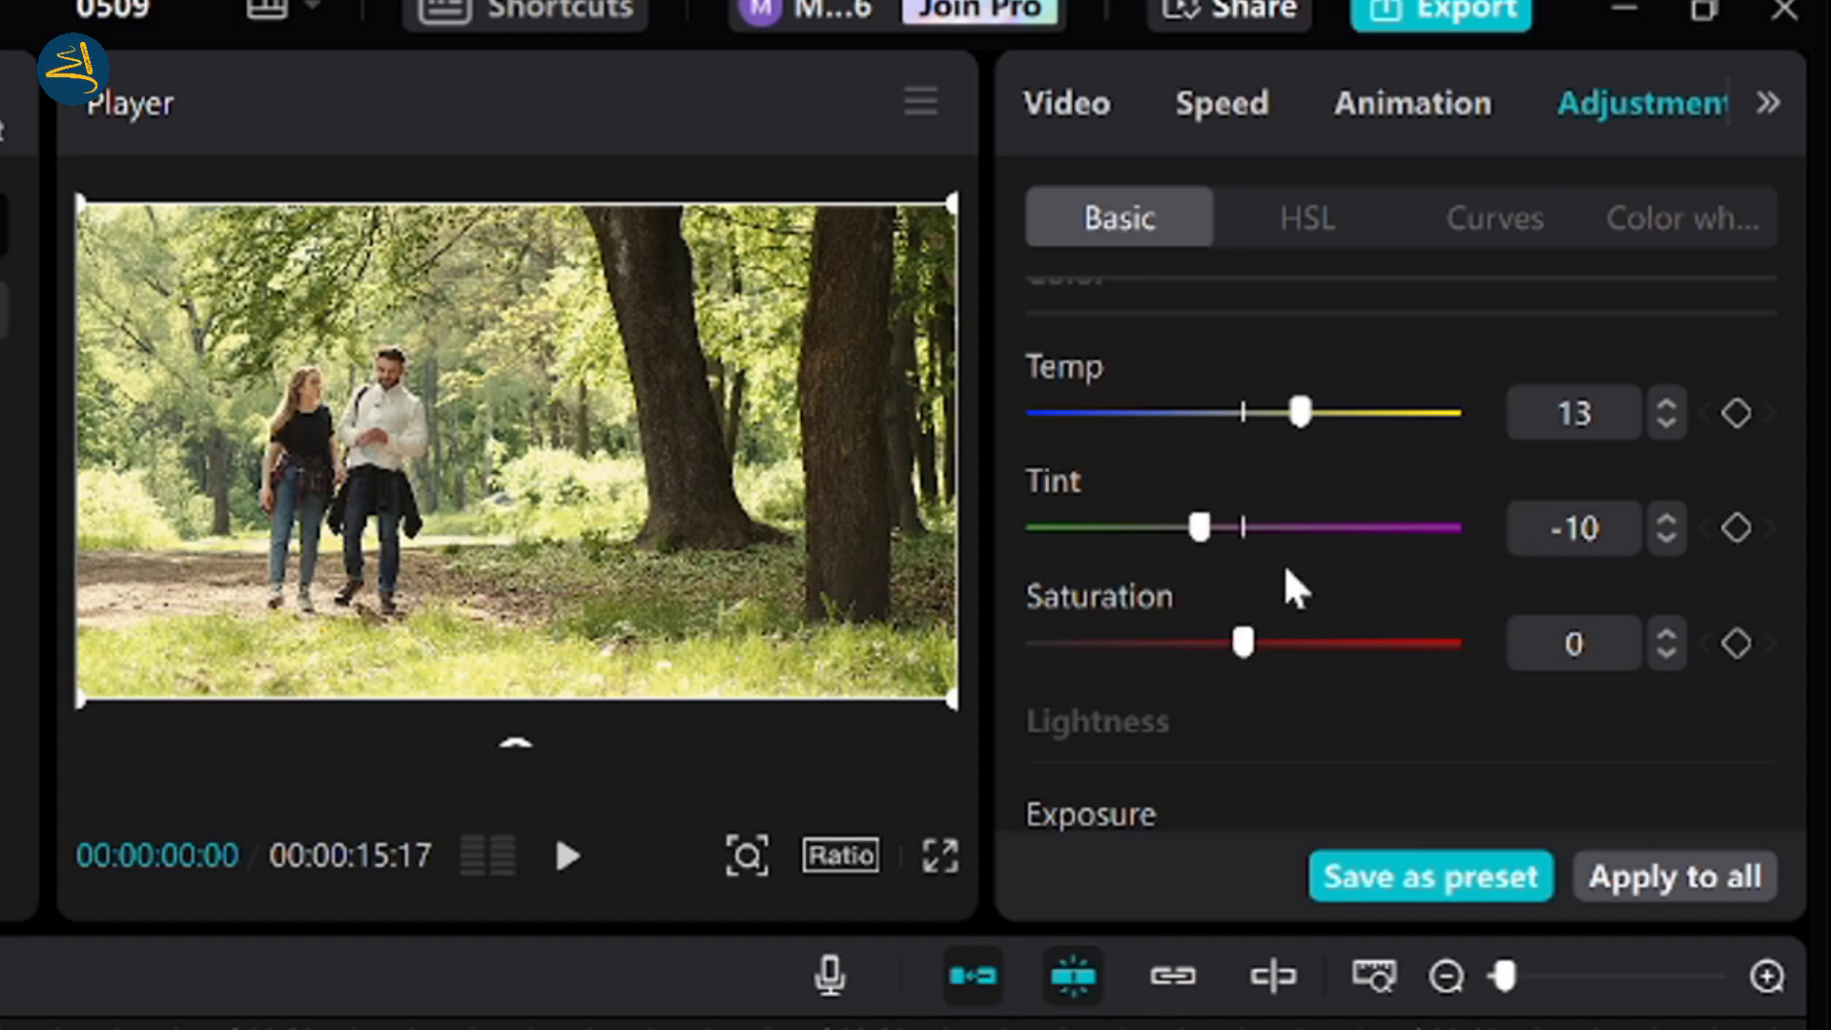
{"action": "scroll", "coordinate": [1288, 571], "scroll_direction": "down", "scroll_amount": 6}
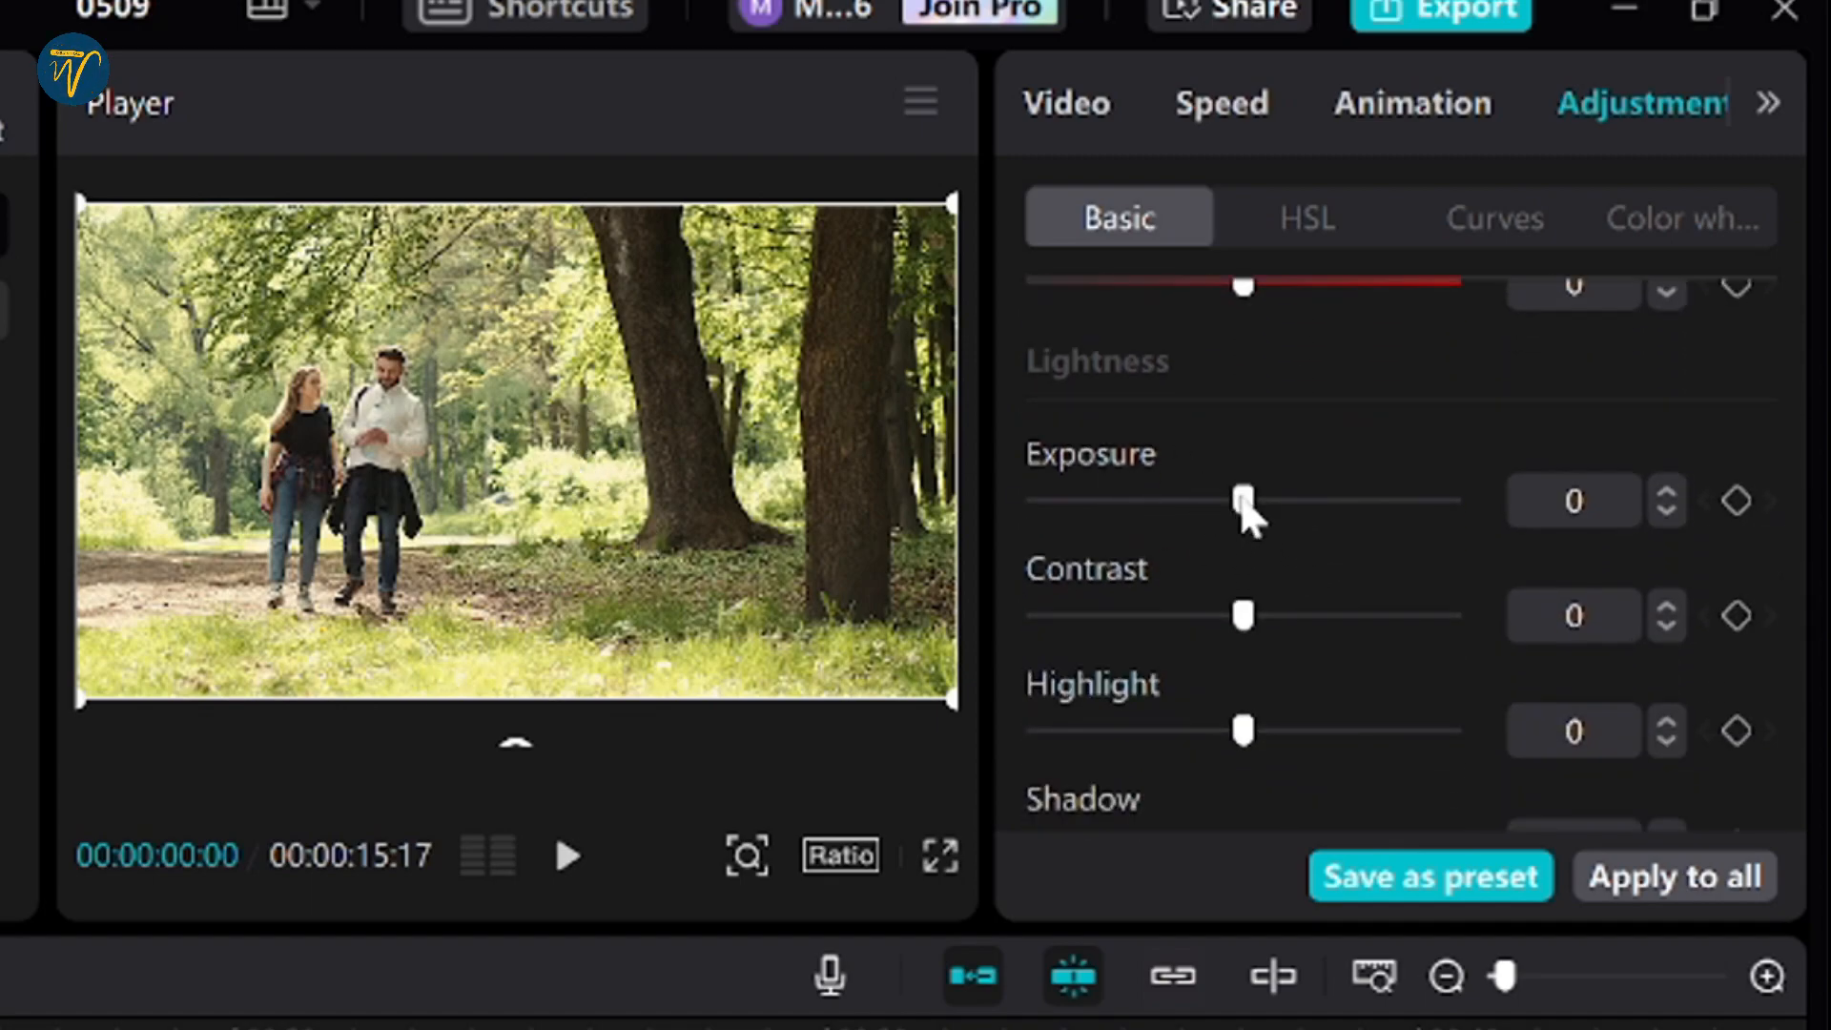
Set the walking couple clip's exposure to -15, contrast to -8 and highlight to -22.
{"action": "left_click_drag", "start_coordinate": [1243, 502], "coordinate": [1164, 517]}
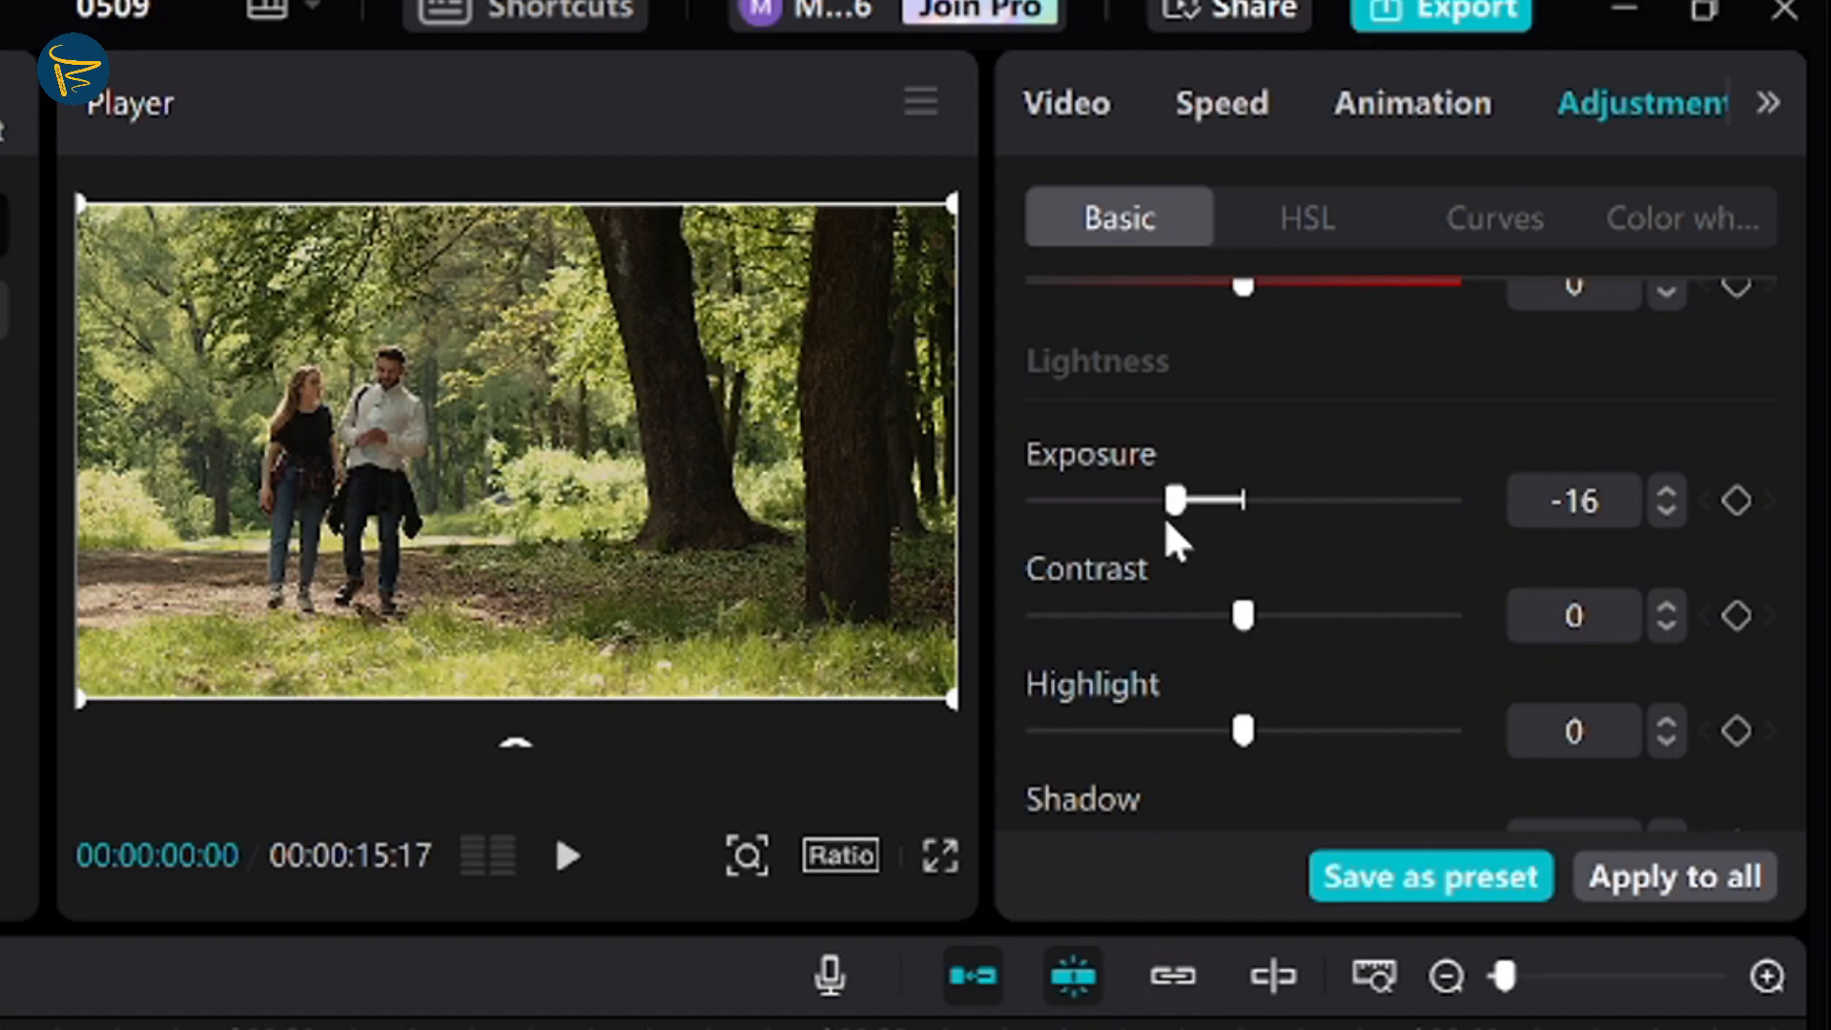
{"action": "left_click", "coordinate": [1659, 491]}
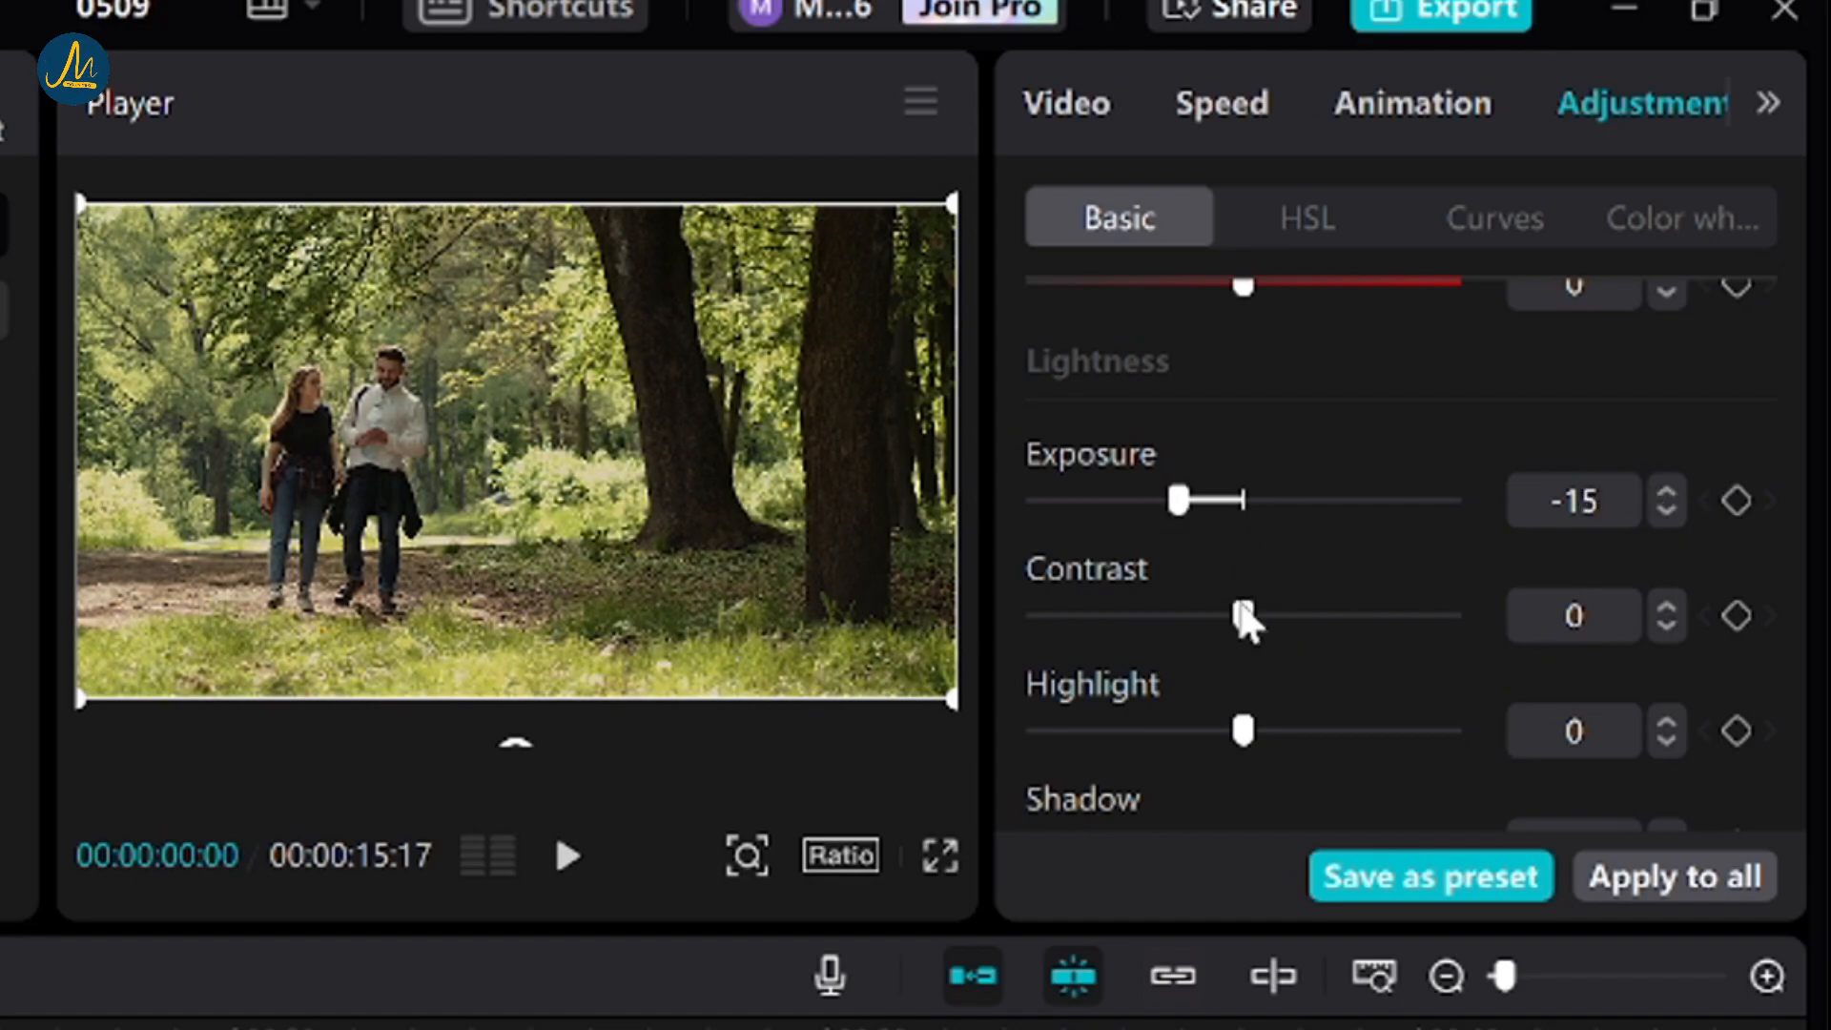
{"action": "left_click_drag", "start_coordinate": [1223, 613], "coordinate": [1210, 616]}
{"action": "scroll", "coordinate": [1269, 572], "scroll_direction": "down", "scroll_amount": 2}
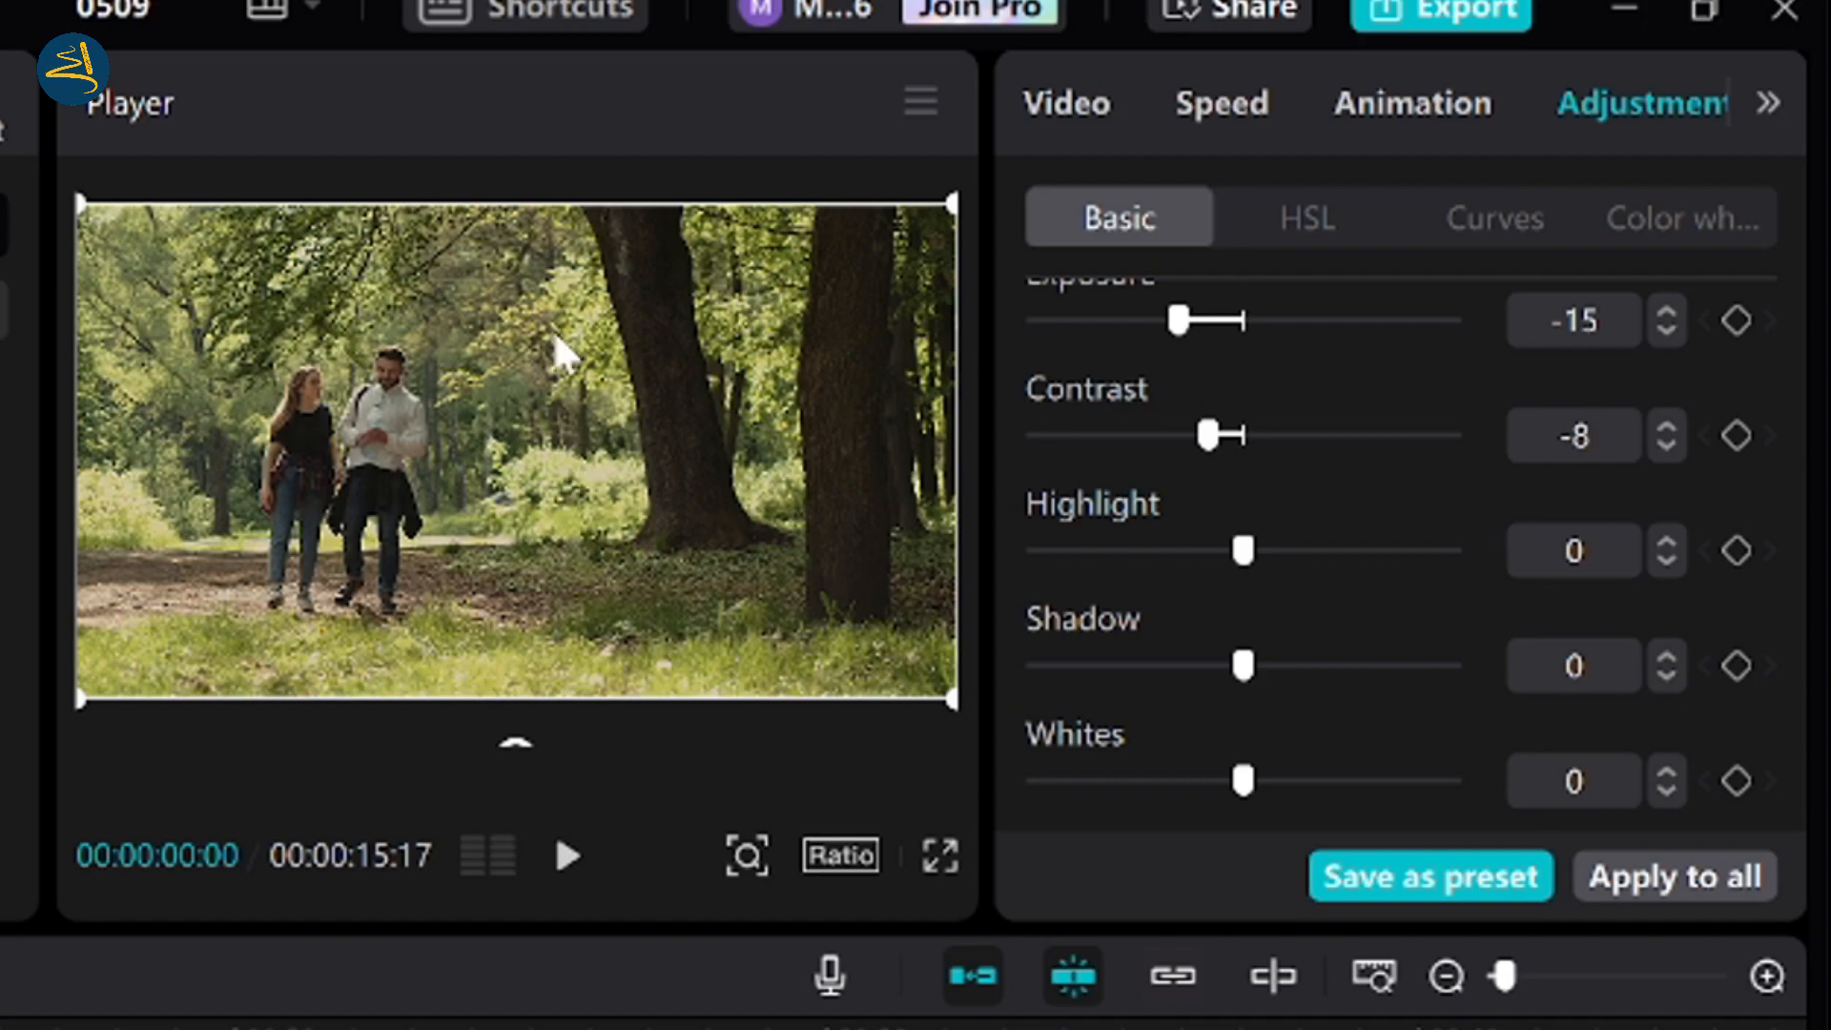
{"action": "left_click_drag", "start_coordinate": [1243, 553], "coordinate": [1149, 553]}
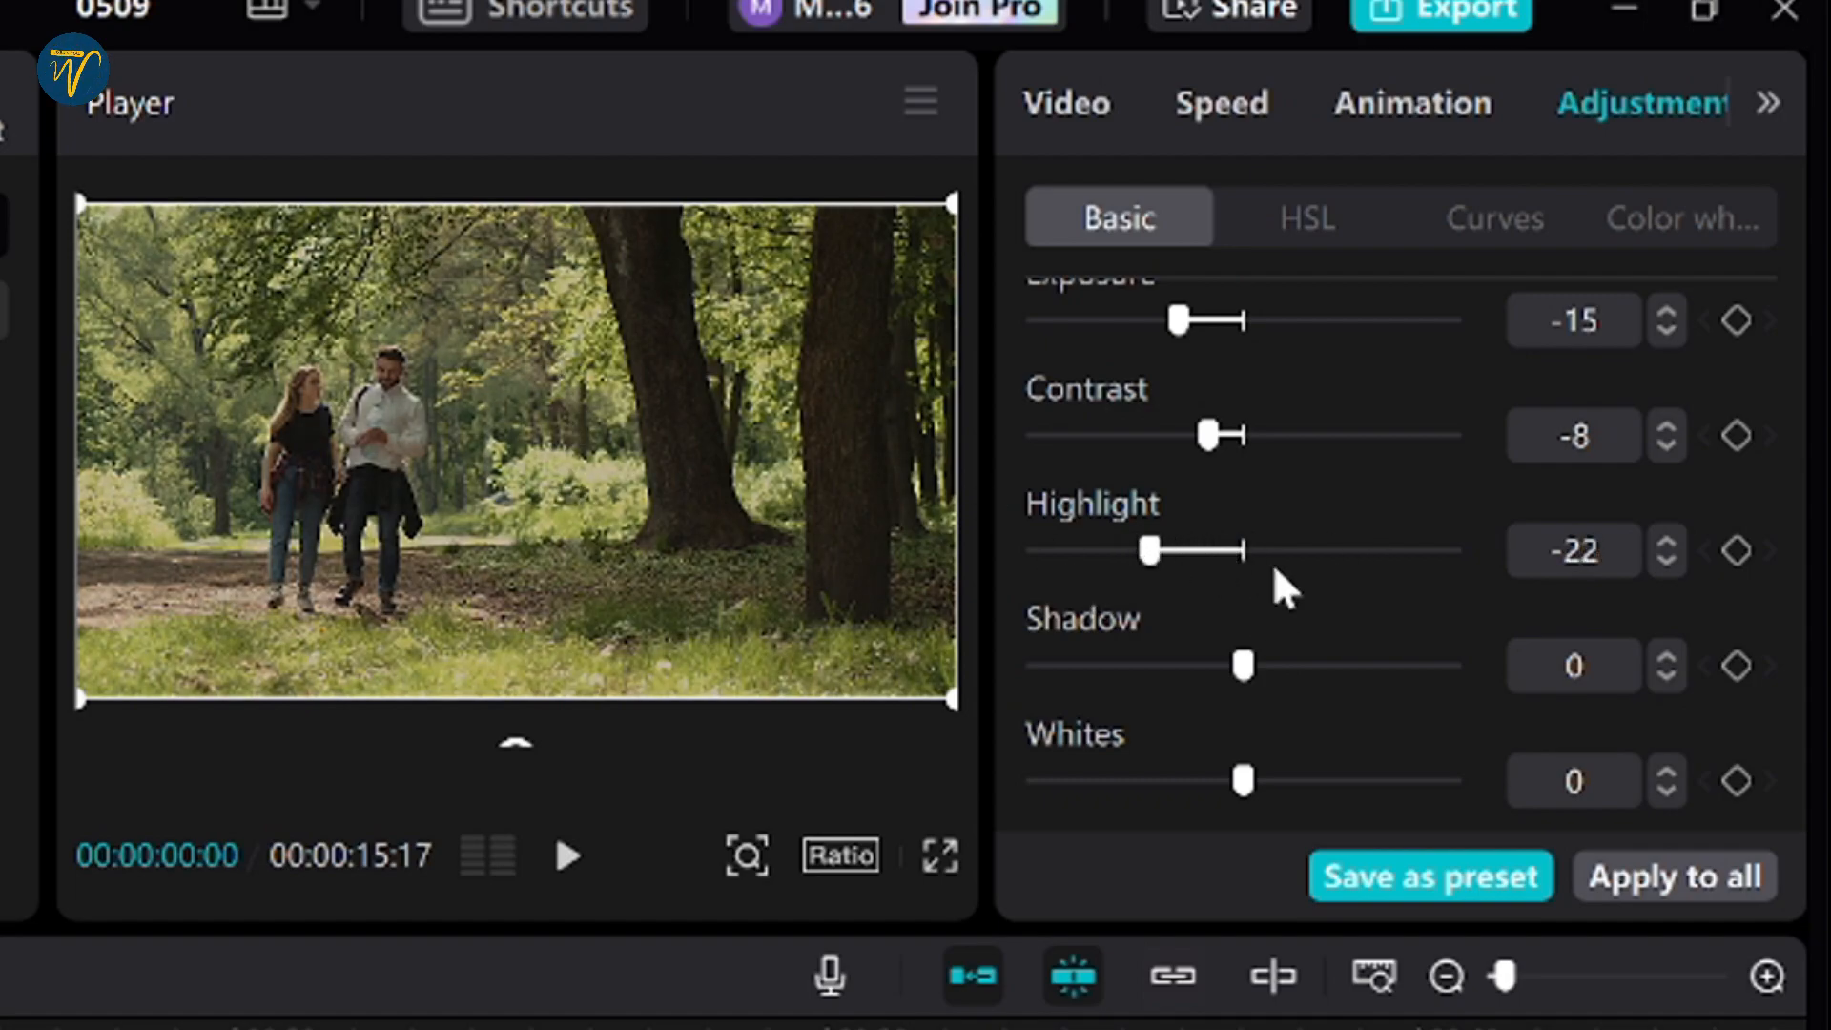
Set the walking couple clip's shadow to 9 and brilliance to -20.
{"action": "scroll", "coordinate": [1291, 562], "scroll_direction": "down", "scroll_amount": 2}
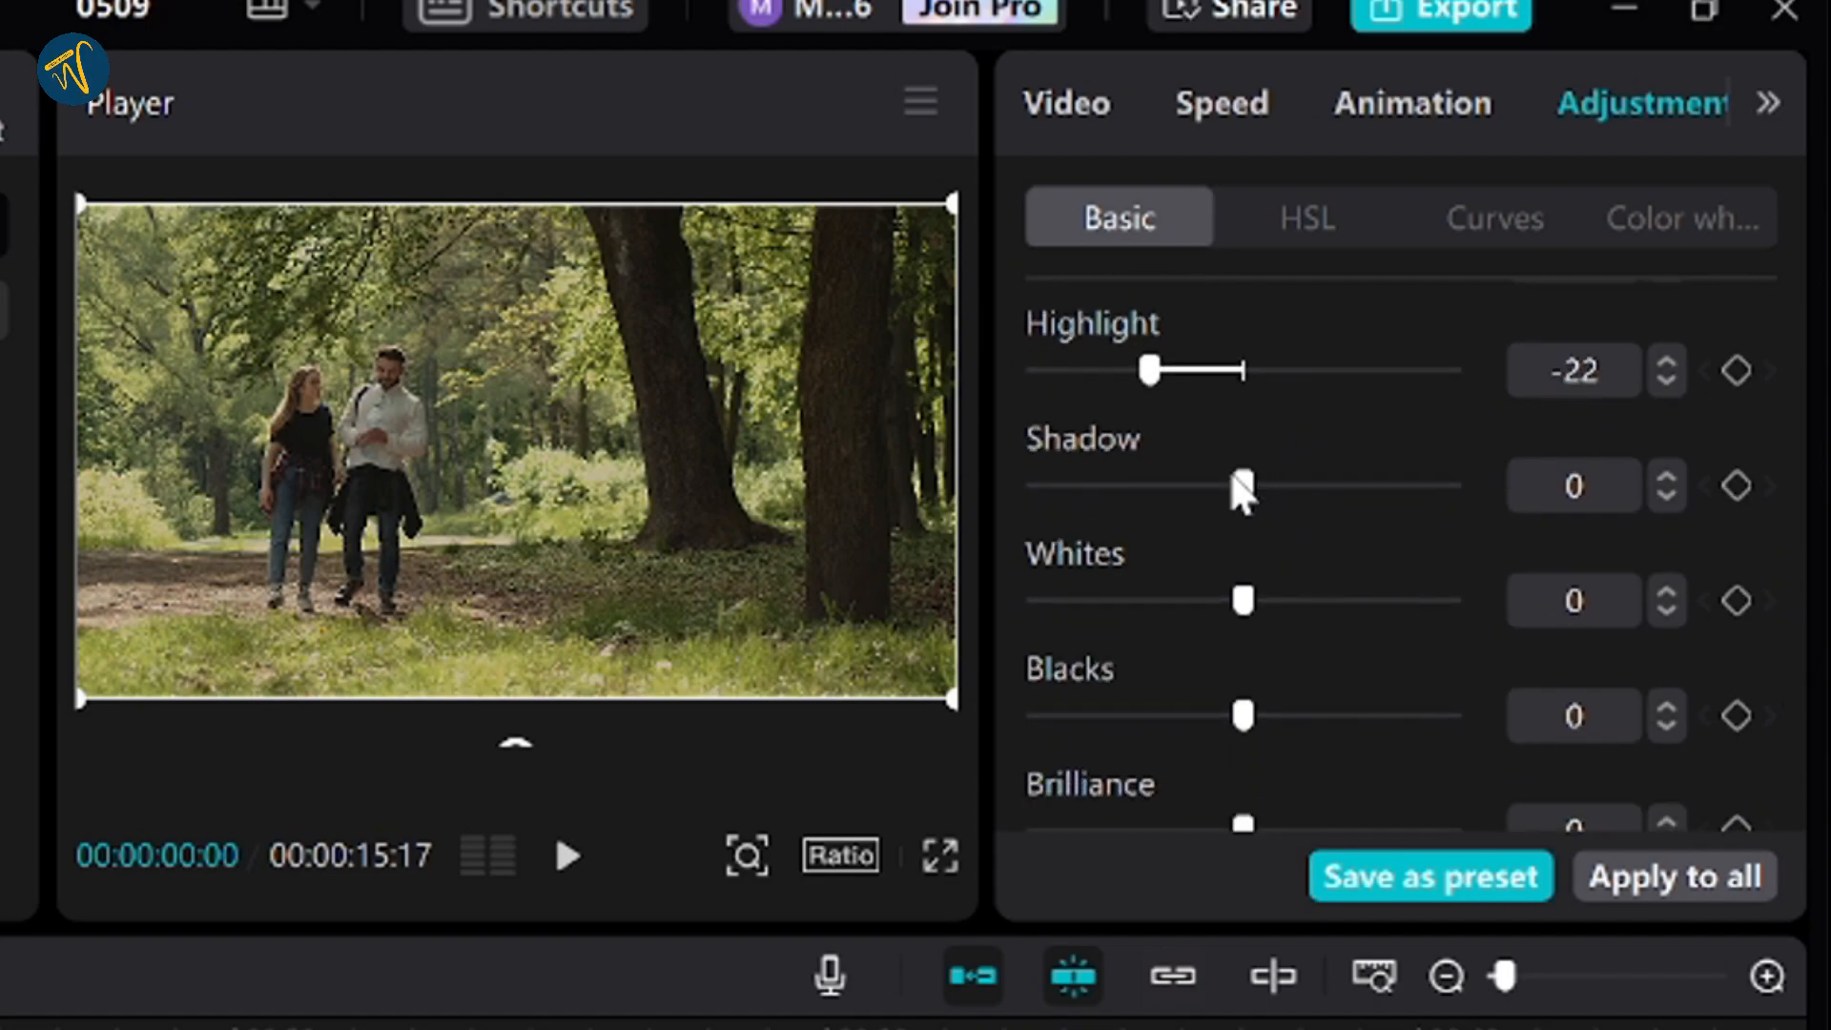
{"action": "left_click_drag", "start_coordinate": [1243, 487], "coordinate": [1275, 482]}
{"action": "scroll", "coordinate": [1250, 531], "scroll_direction": "down", "scroll_amount": 2}
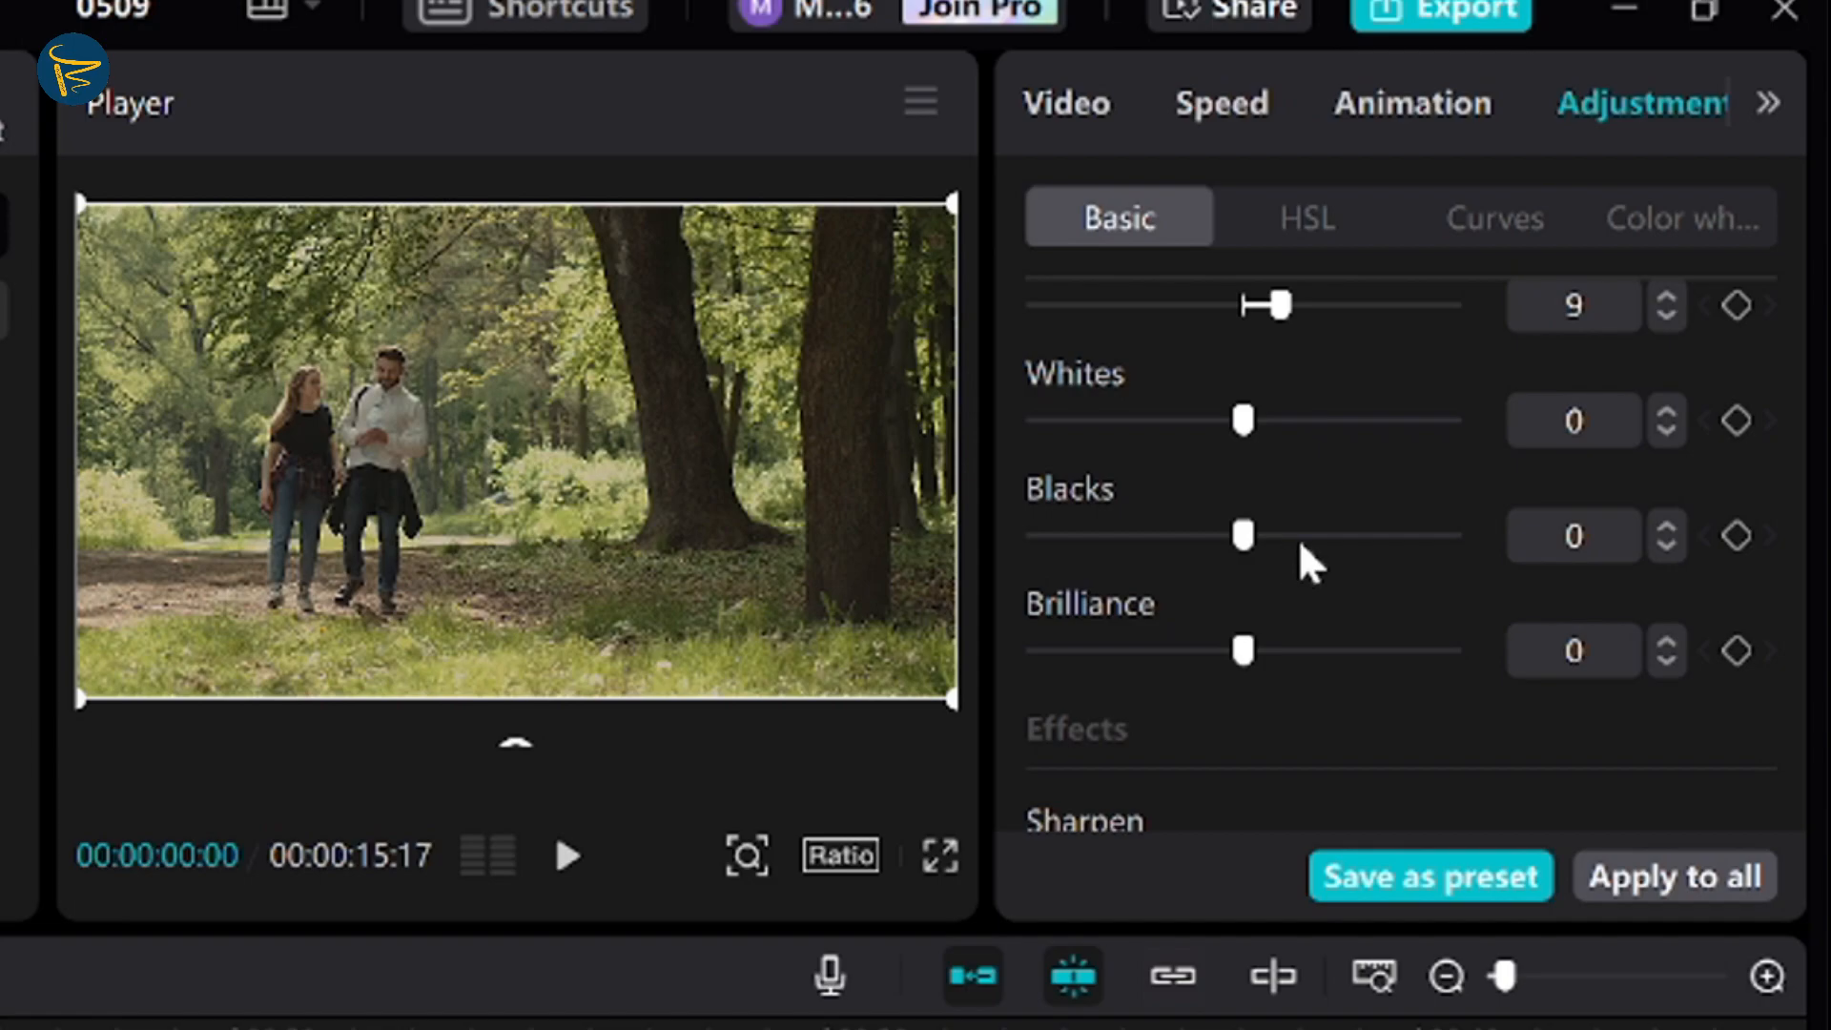
{"action": "left_click_drag", "start_coordinate": [1242, 650], "coordinate": [1157, 650]}
Set the walking couple clip's effects to sharpen 20, clarity 30 and vignette 15.
{"action": "scroll", "coordinate": [1257, 616], "scroll_direction": "down", "scroll_amount": 2}
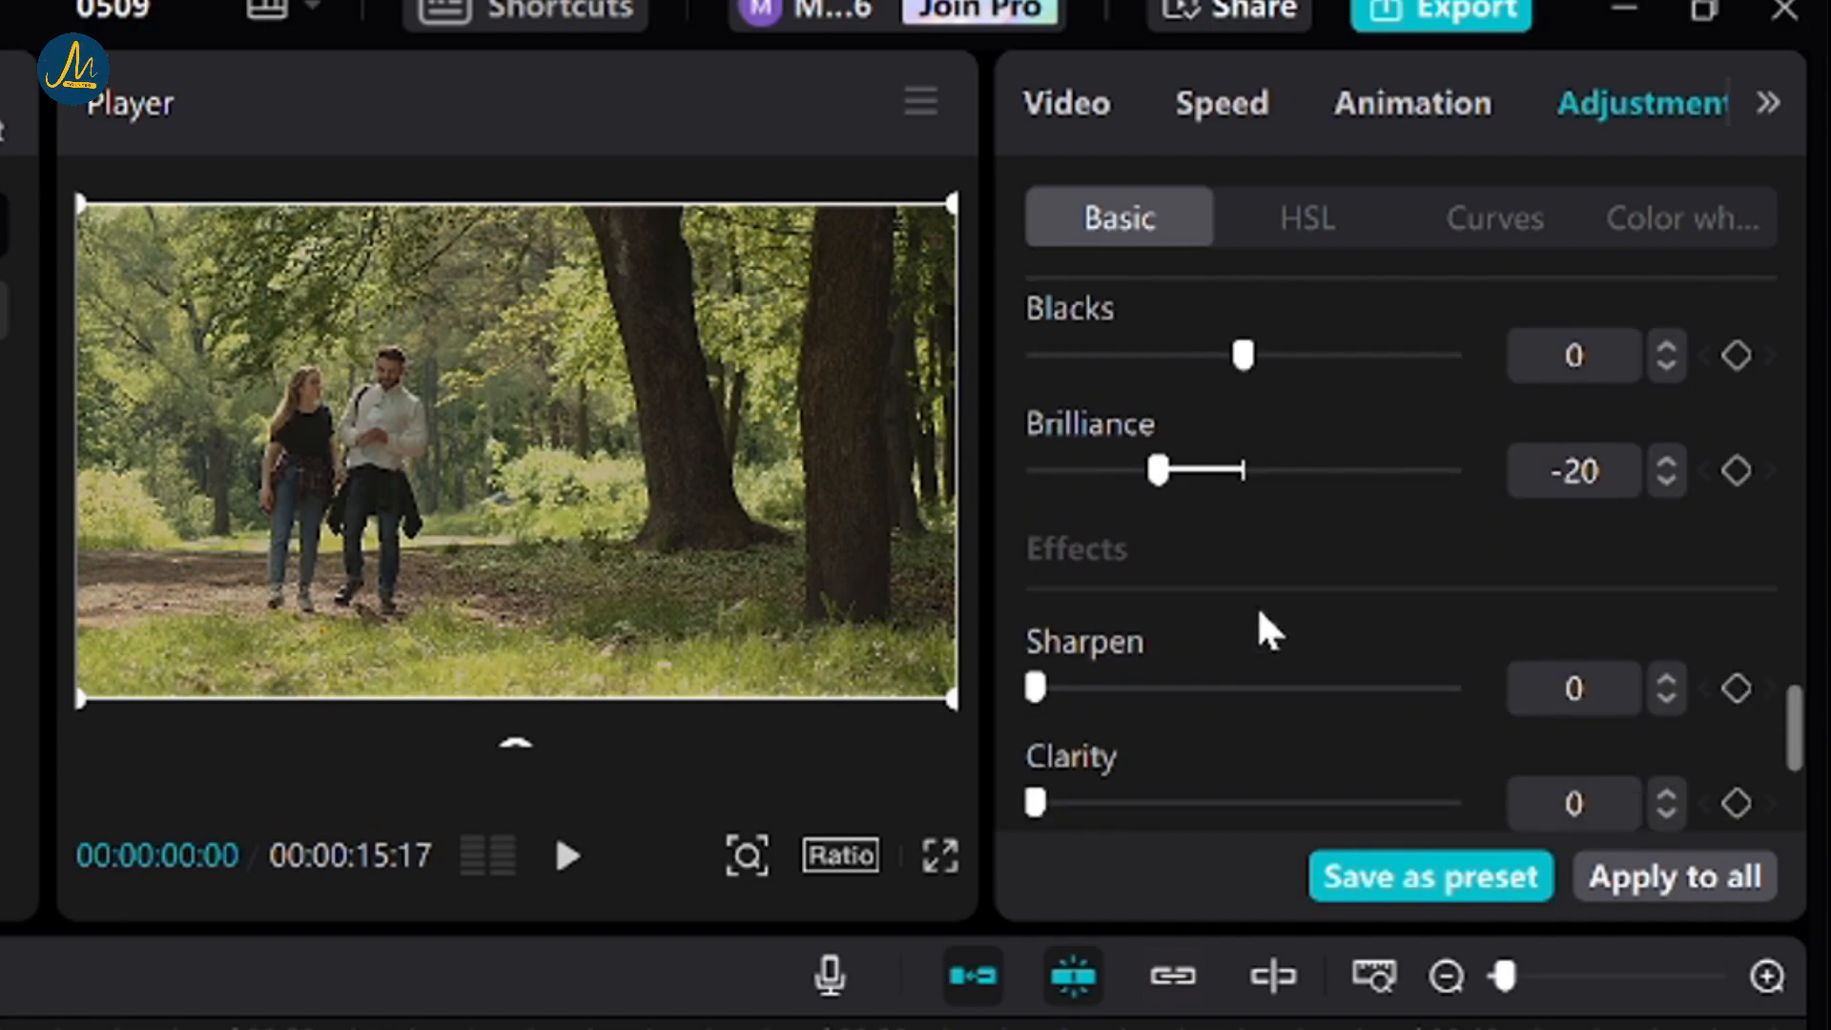
{"action": "scroll", "coordinate": [1257, 604], "scroll_direction": "down", "scroll_amount": 2}
{"action": "left_click_drag", "start_coordinate": [1044, 503], "coordinate": [1129, 510]}
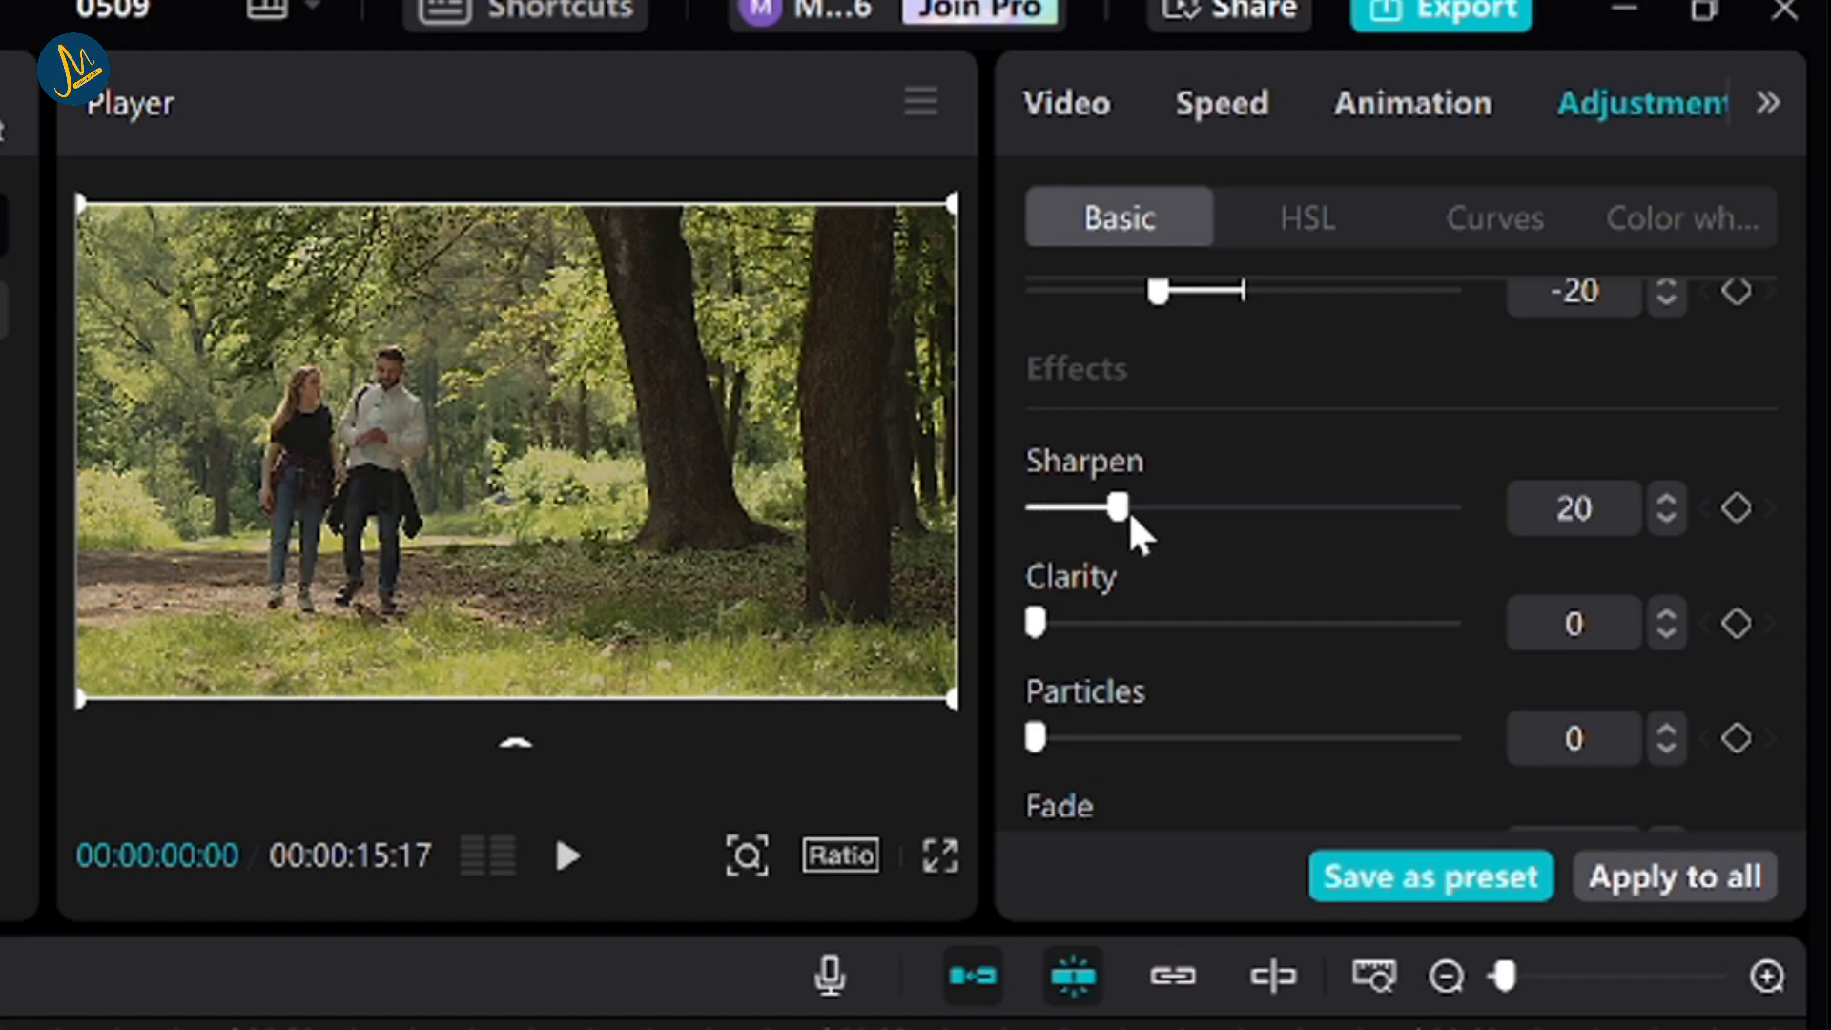
{"action": "scroll", "coordinate": [1210, 532], "scroll_direction": "down", "scroll_amount": 2}
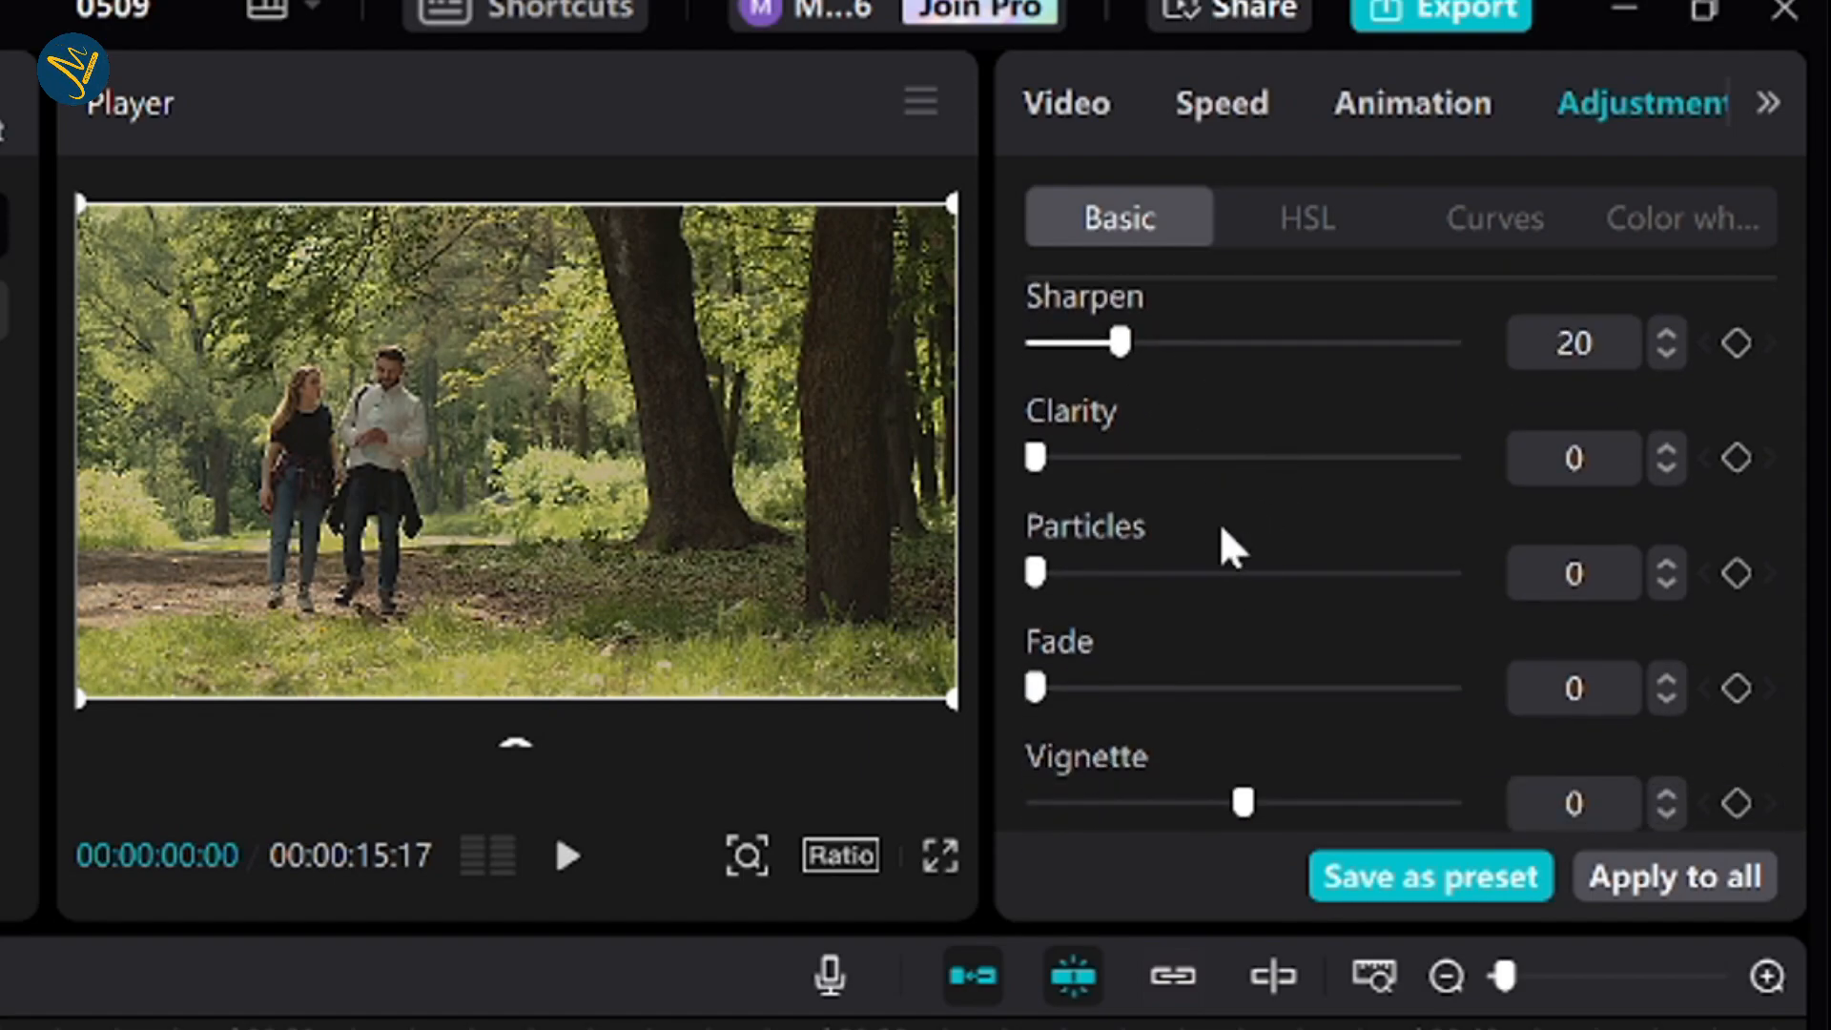
{"action": "left_click_drag", "start_coordinate": [1038, 459], "coordinate": [1156, 466]}
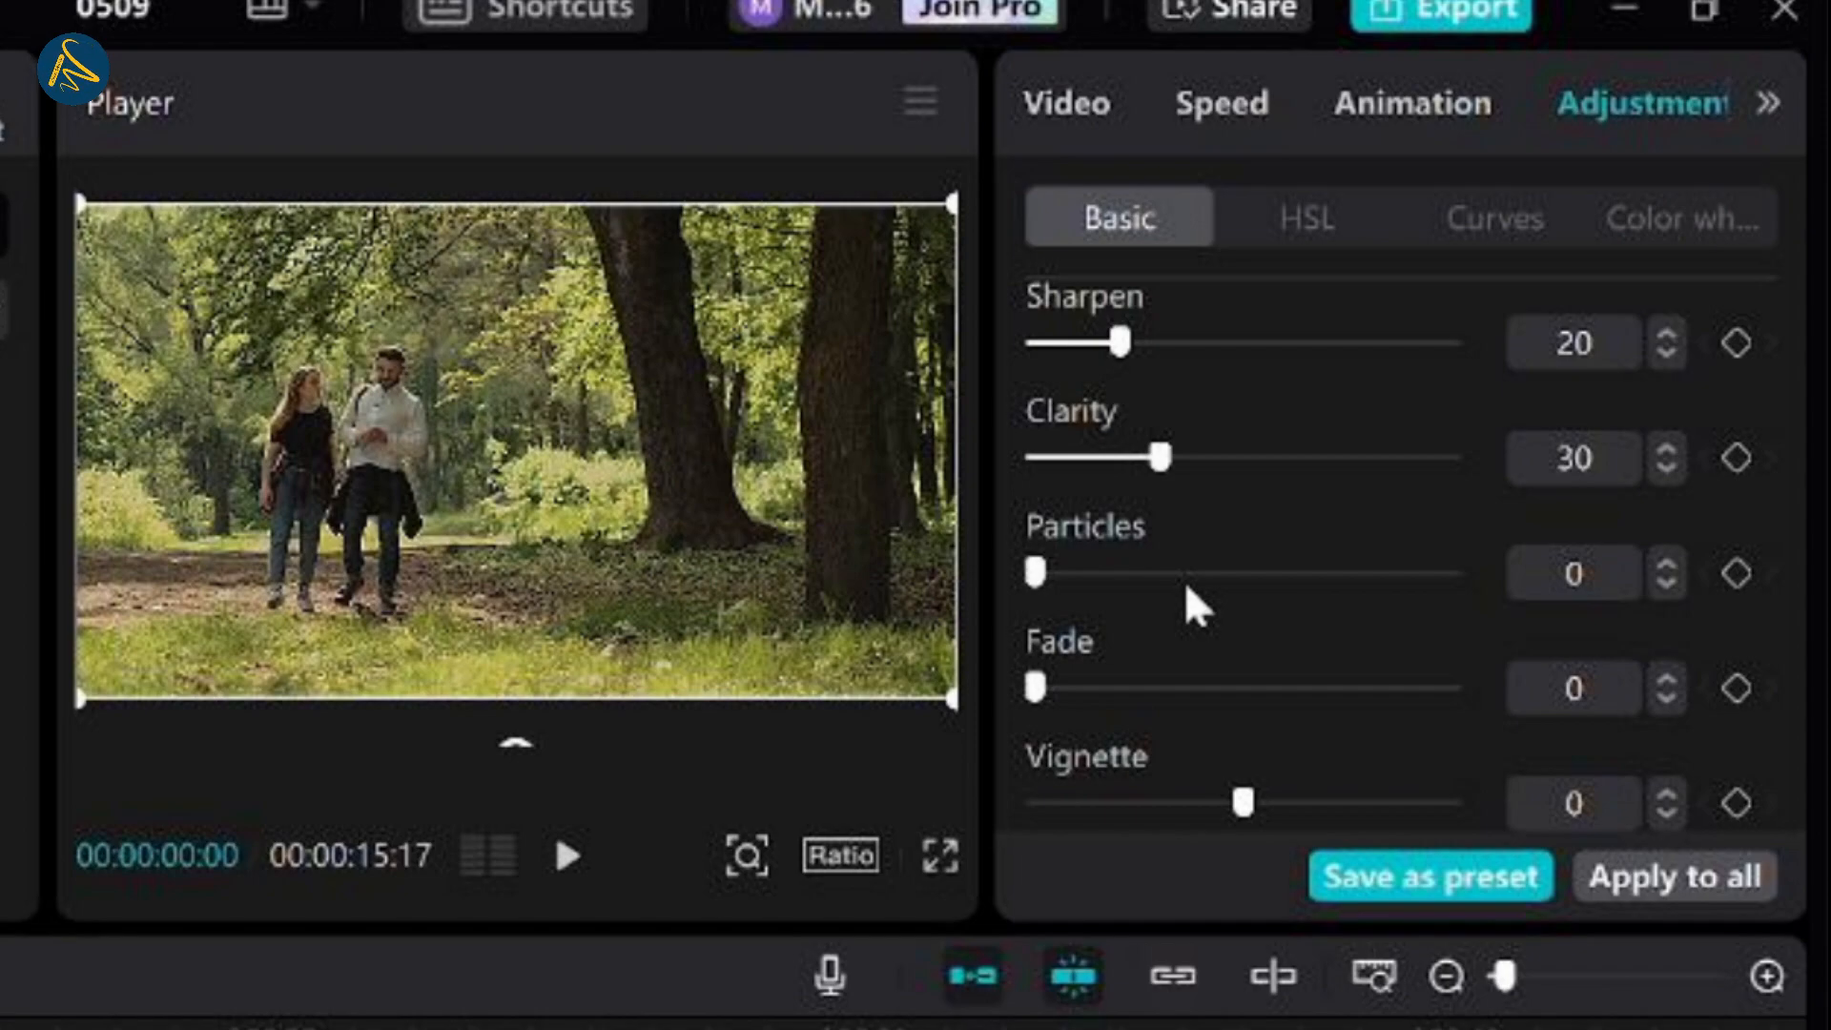
{"action": "left_click_drag", "start_coordinate": [1250, 806], "coordinate": [1304, 809]}
{"action": "left_click", "coordinate": [1666, 816]}
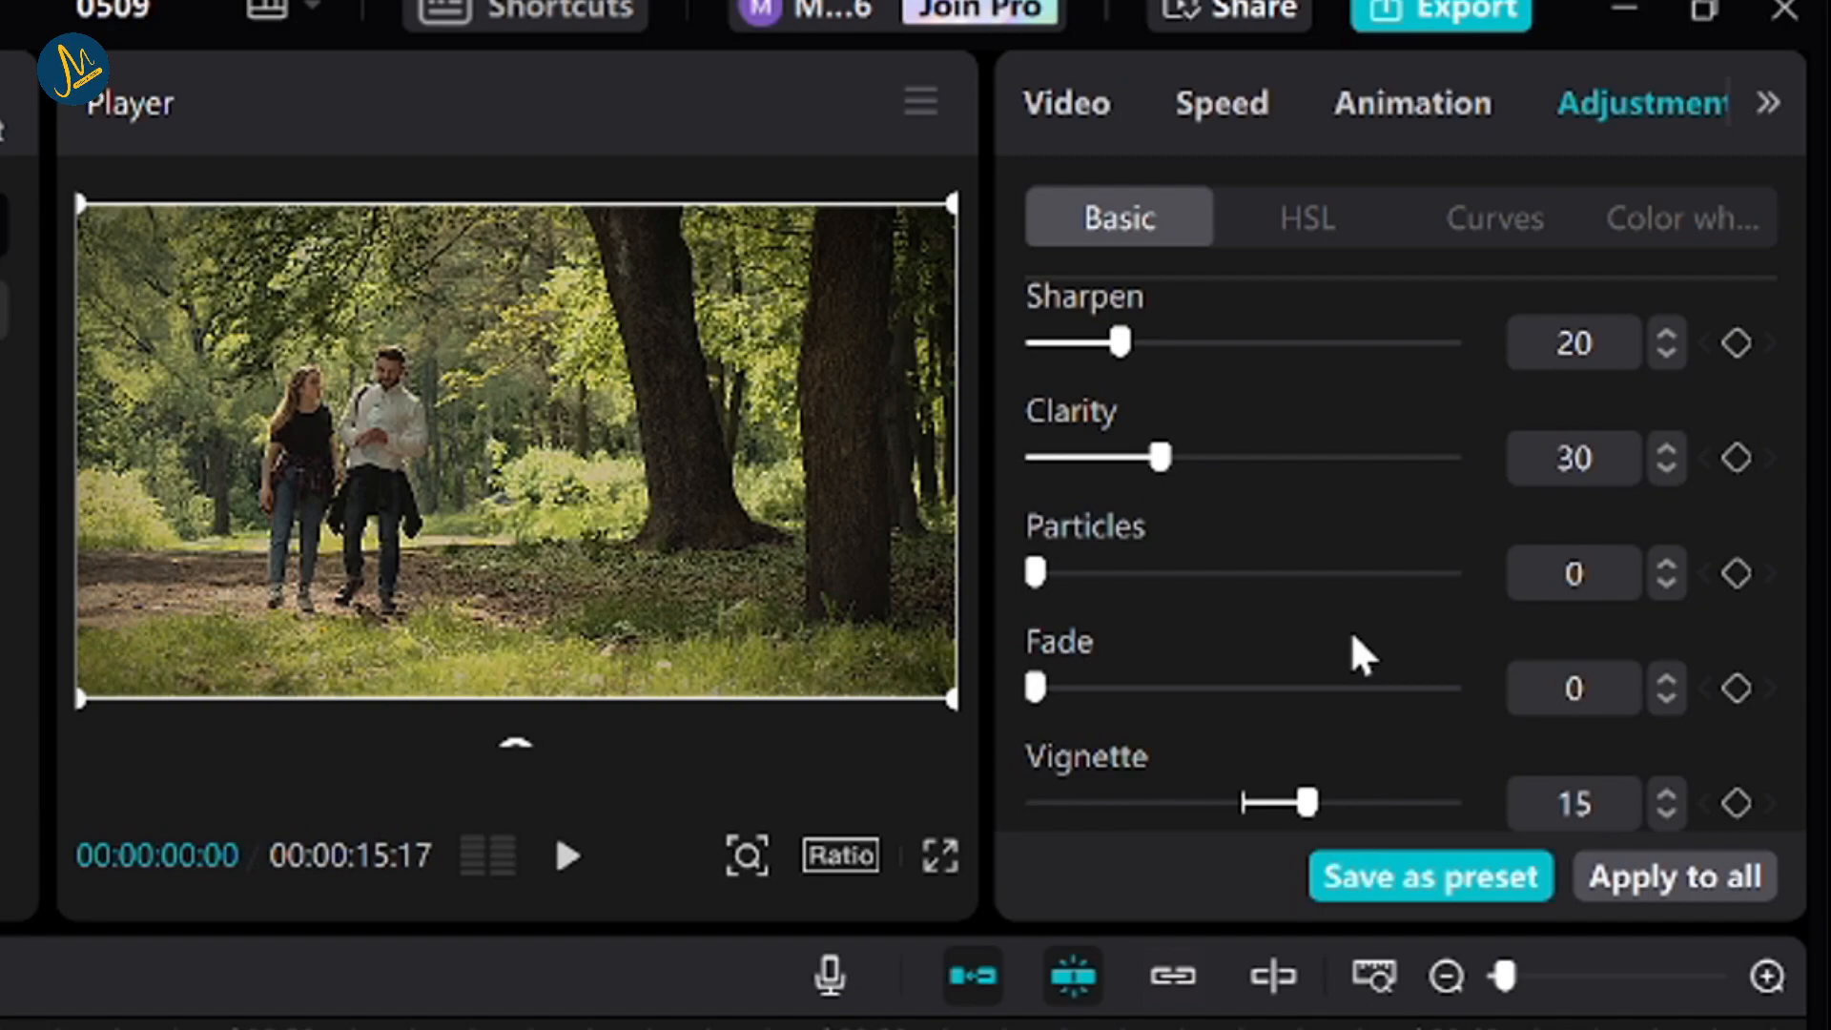
Set the red saturation to -40 in the walking couple clip's HSL adjustments.
{"action": "left_click", "coordinate": [1303, 219]}
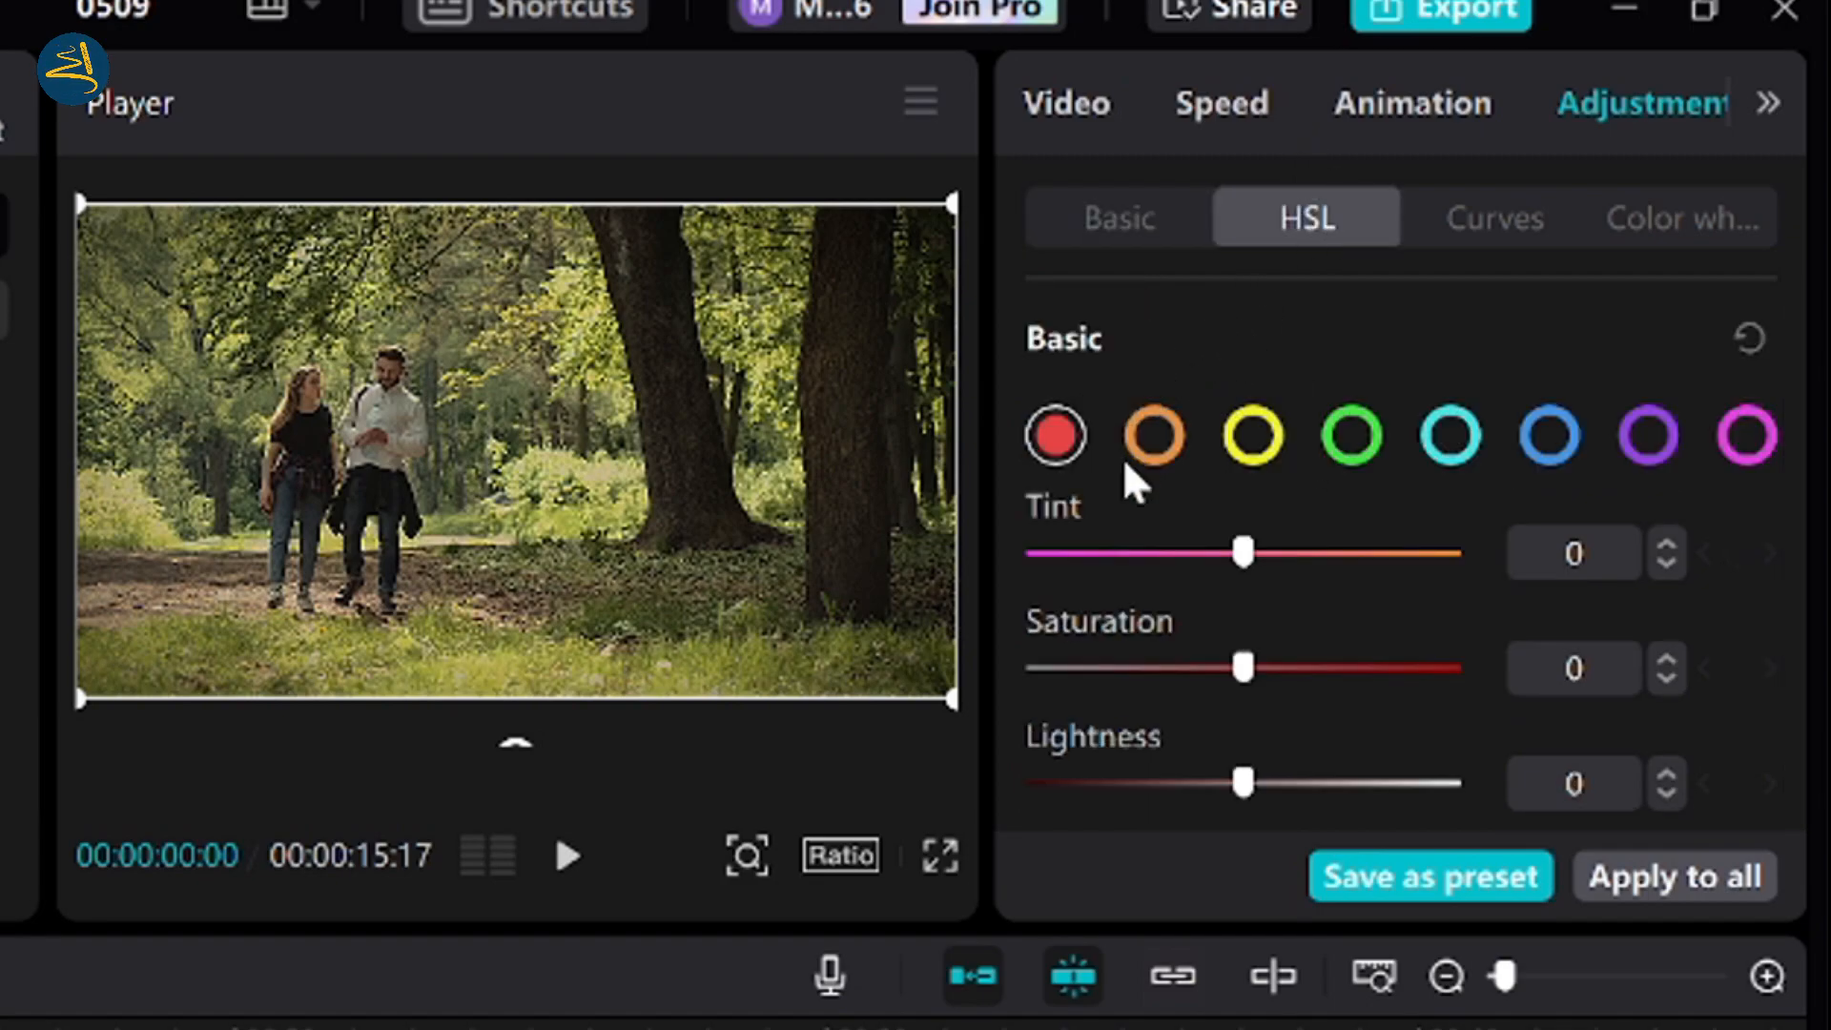
{"action": "left_click_drag", "start_coordinate": [1248, 660], "coordinate": [1161, 687]}
{"action": "left_click", "coordinate": [1667, 680]}
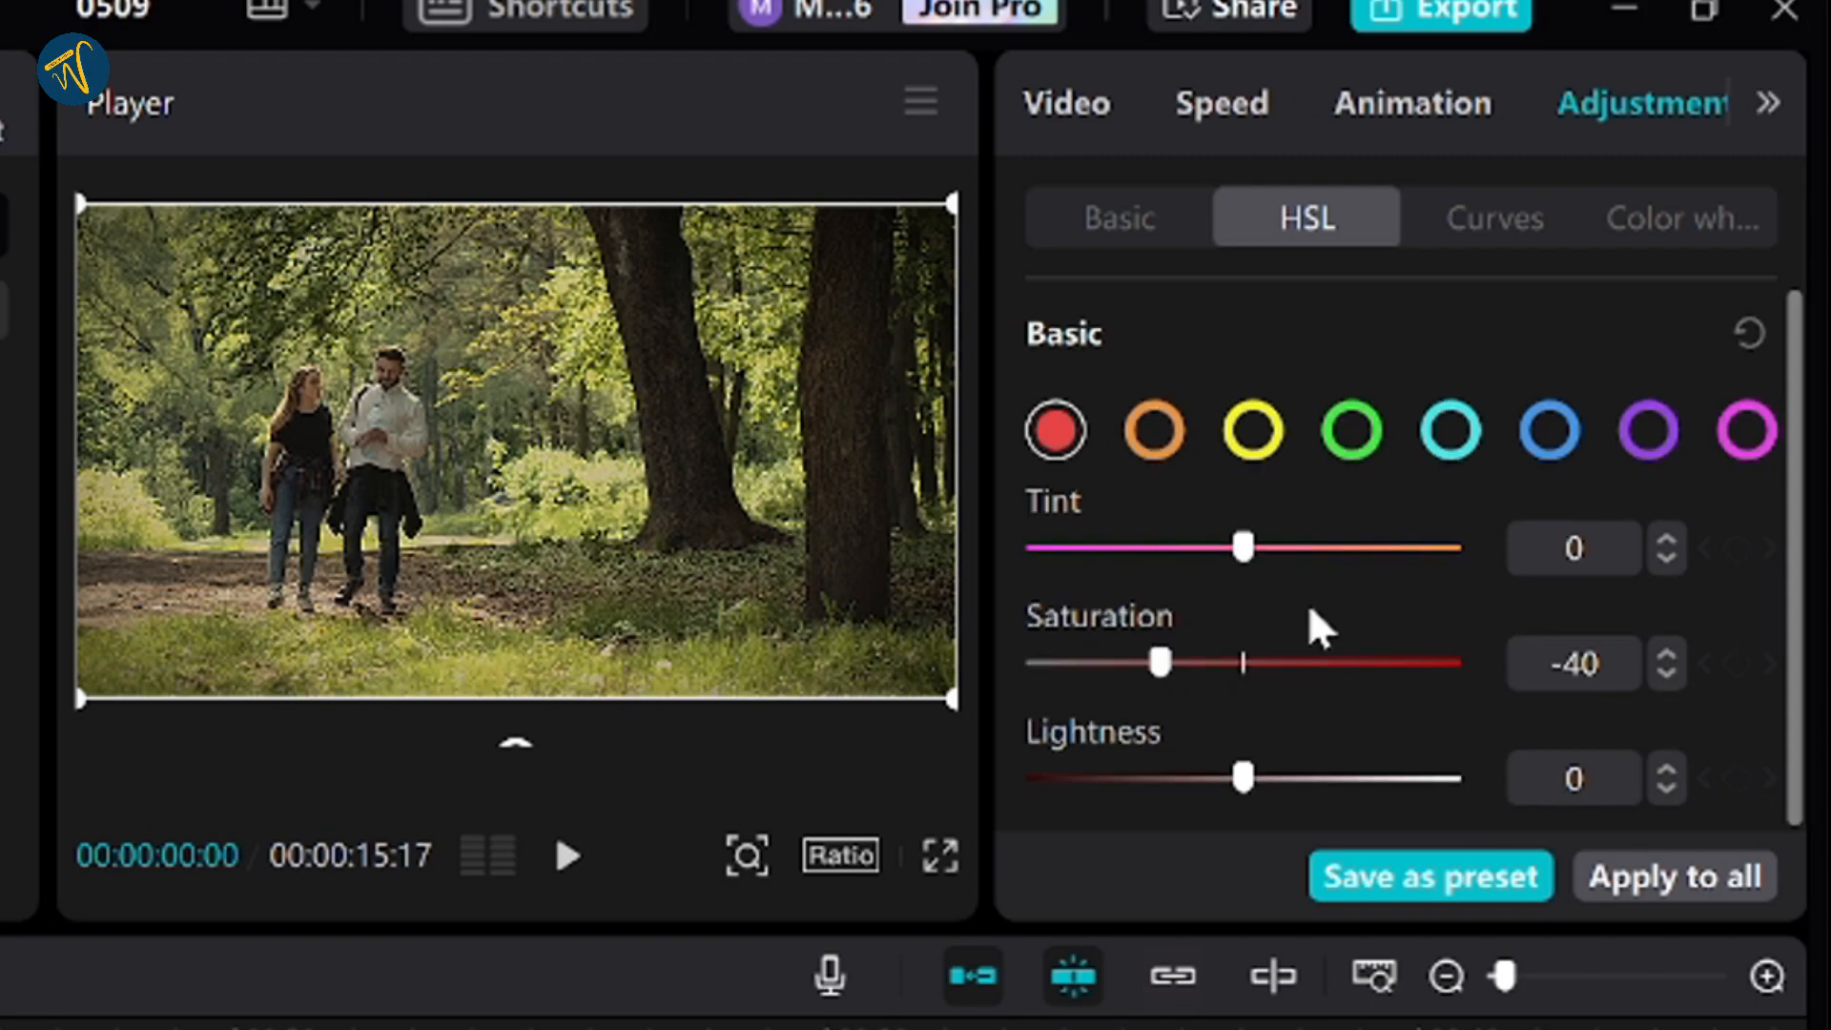
Set the orange HSL saturation to 38 and lightness to 22 for the walking couple clip.
{"action": "left_click", "coordinate": [1142, 425]}
{"action": "left_click_drag", "start_coordinate": [1244, 664], "coordinate": [1310, 676]}
{"action": "left_click", "coordinate": [1667, 674]}
{"action": "left_click", "coordinate": [1666, 651]}
{"action": "left_click", "coordinate": [1666, 651]}
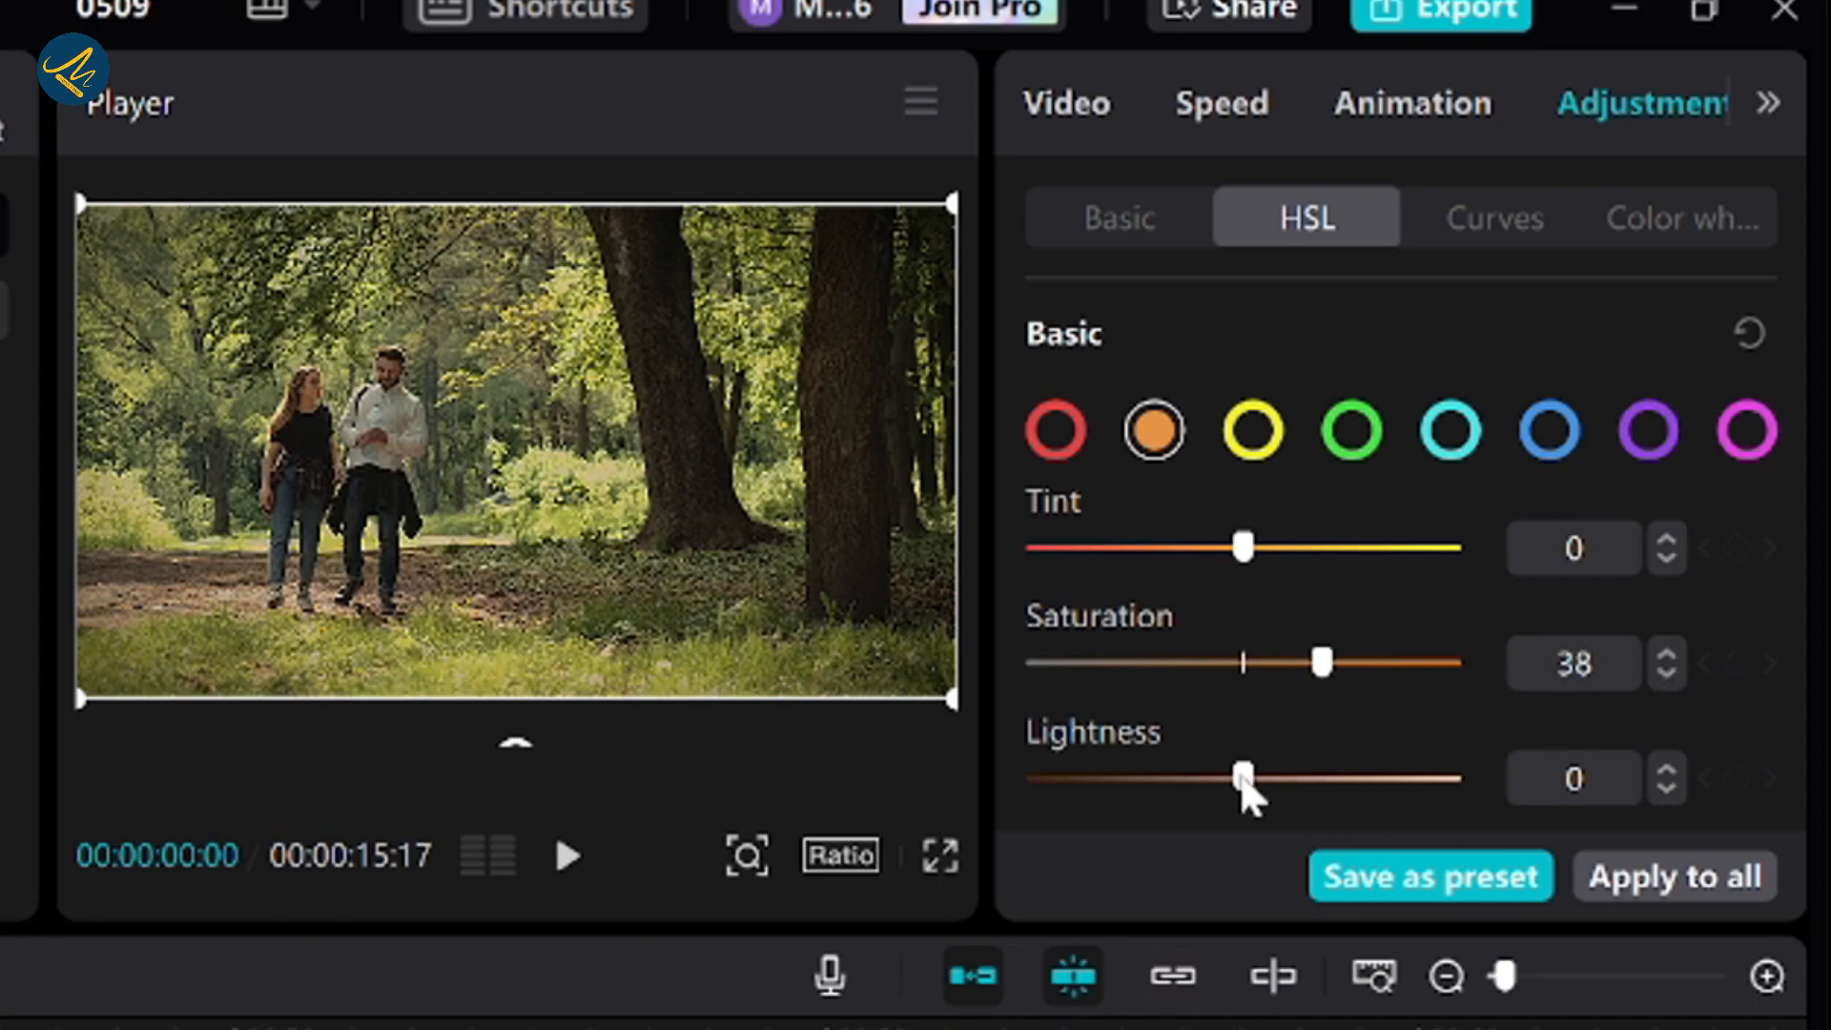
{"action": "left_click_drag", "start_coordinate": [1242, 780], "coordinate": [1285, 784]}
{"action": "left_click", "coordinate": [1666, 790]}
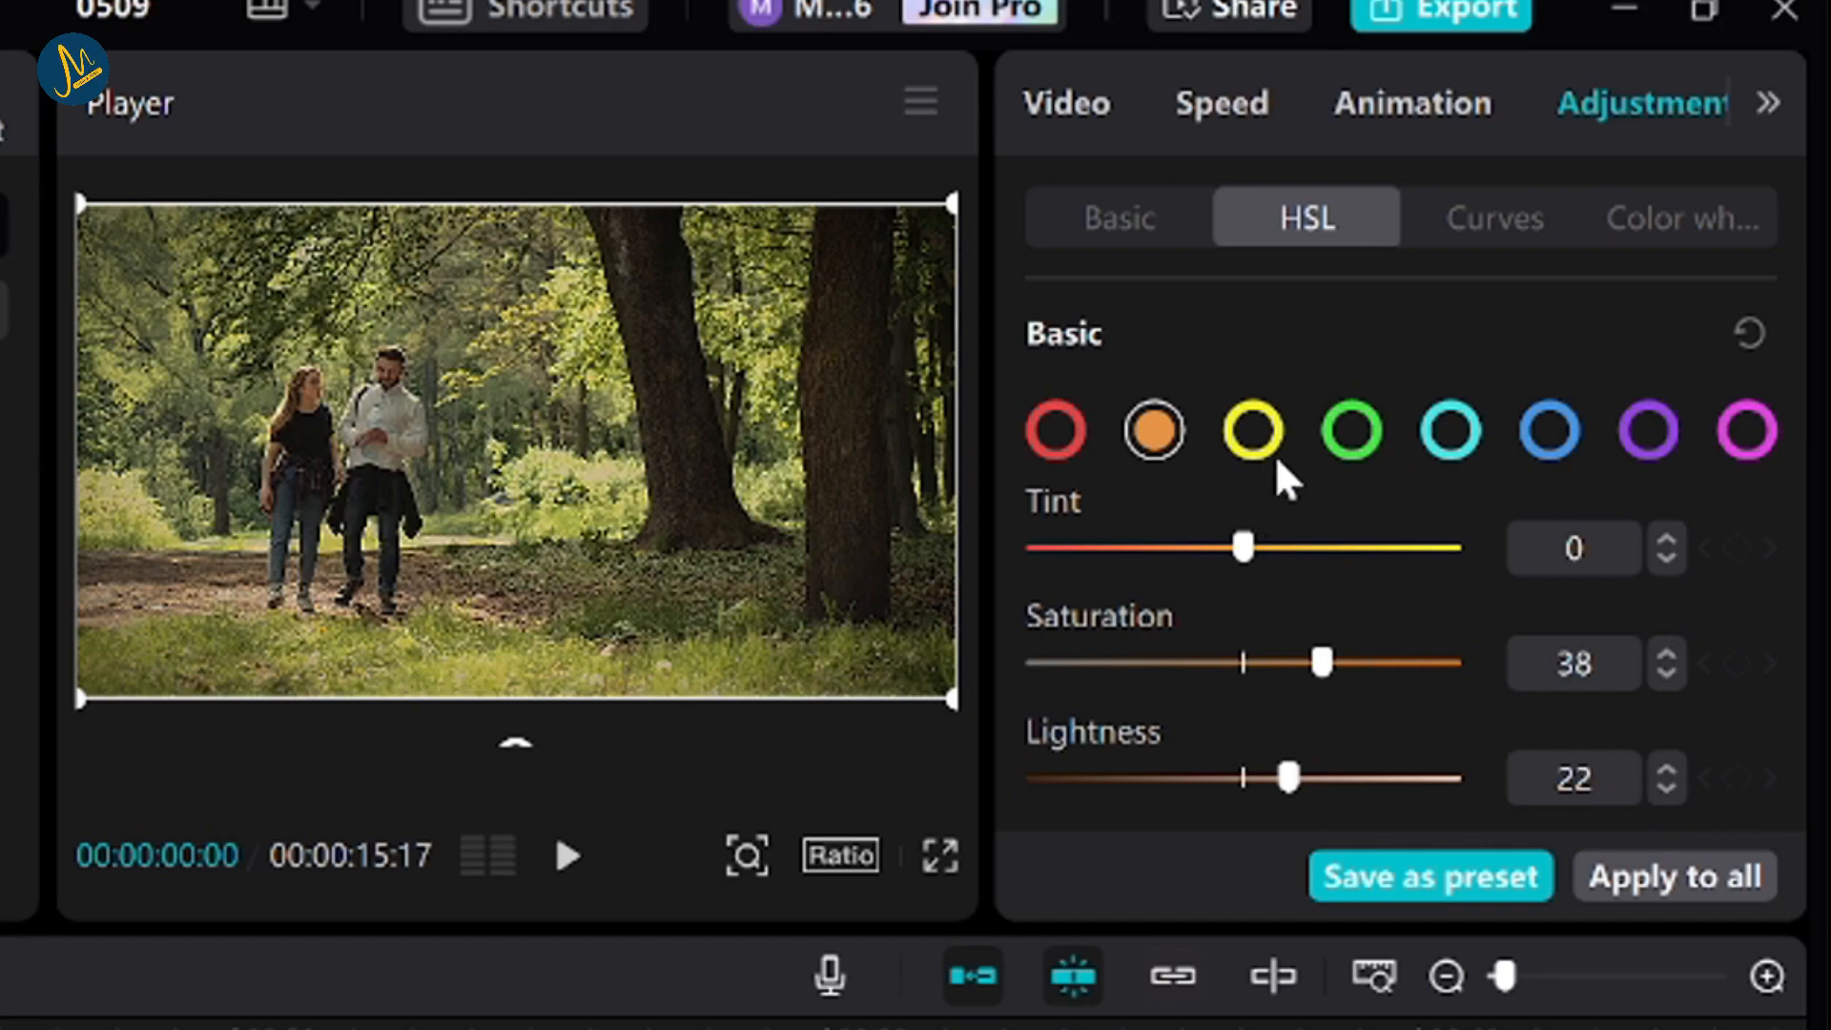
Set the yellow HSL tint to -75 and saturation to 57, and lower the yellow lightness.
{"action": "left_click", "coordinate": [1250, 460]}
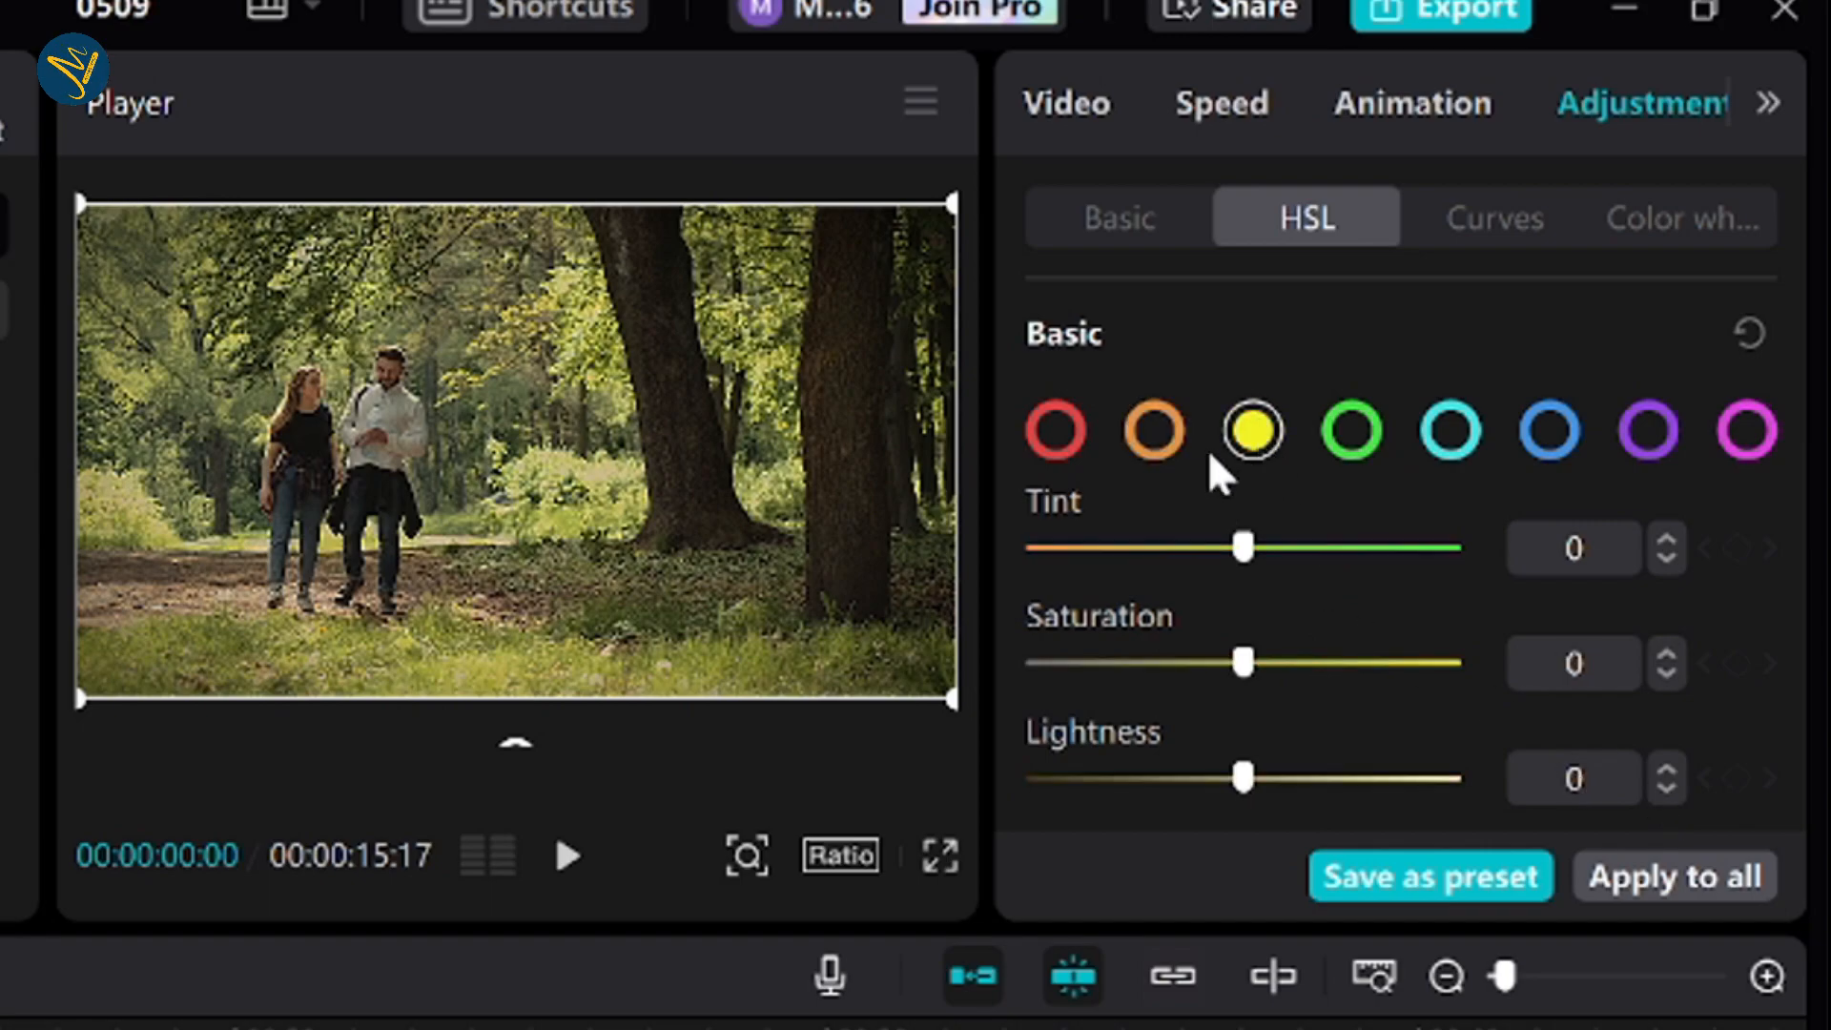
{"action": "left_click_drag", "start_coordinate": [1244, 548], "coordinate": [1083, 554]}
{"action": "left_click", "coordinate": [1664, 559]}
{"action": "left_click", "coordinate": [1664, 561]}
{"action": "left_click_drag", "start_coordinate": [1248, 670], "coordinate": [1353, 716]}
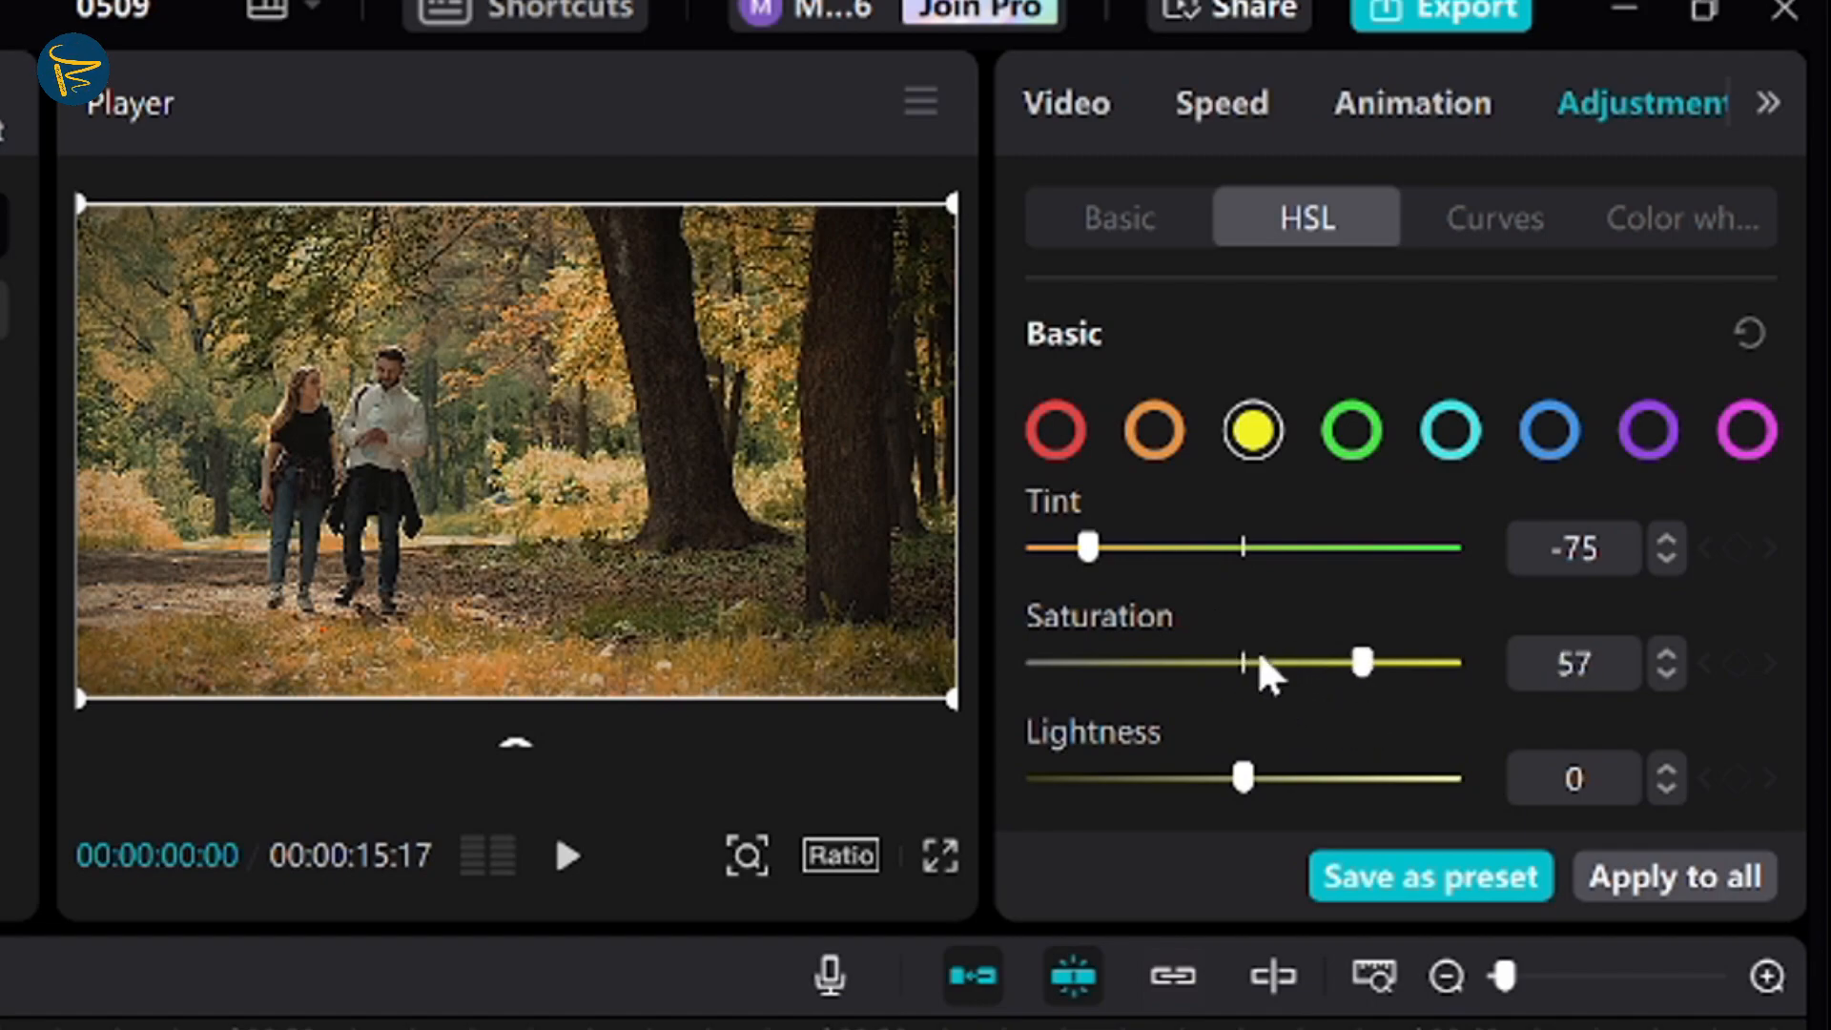
{"action": "left_click_drag", "start_coordinate": [1243, 778], "coordinate": [1178, 784]}
Set the green HSL tint to -55, saturation to -34 and lightness to -53.
{"action": "left_click", "coordinate": [1350, 437]}
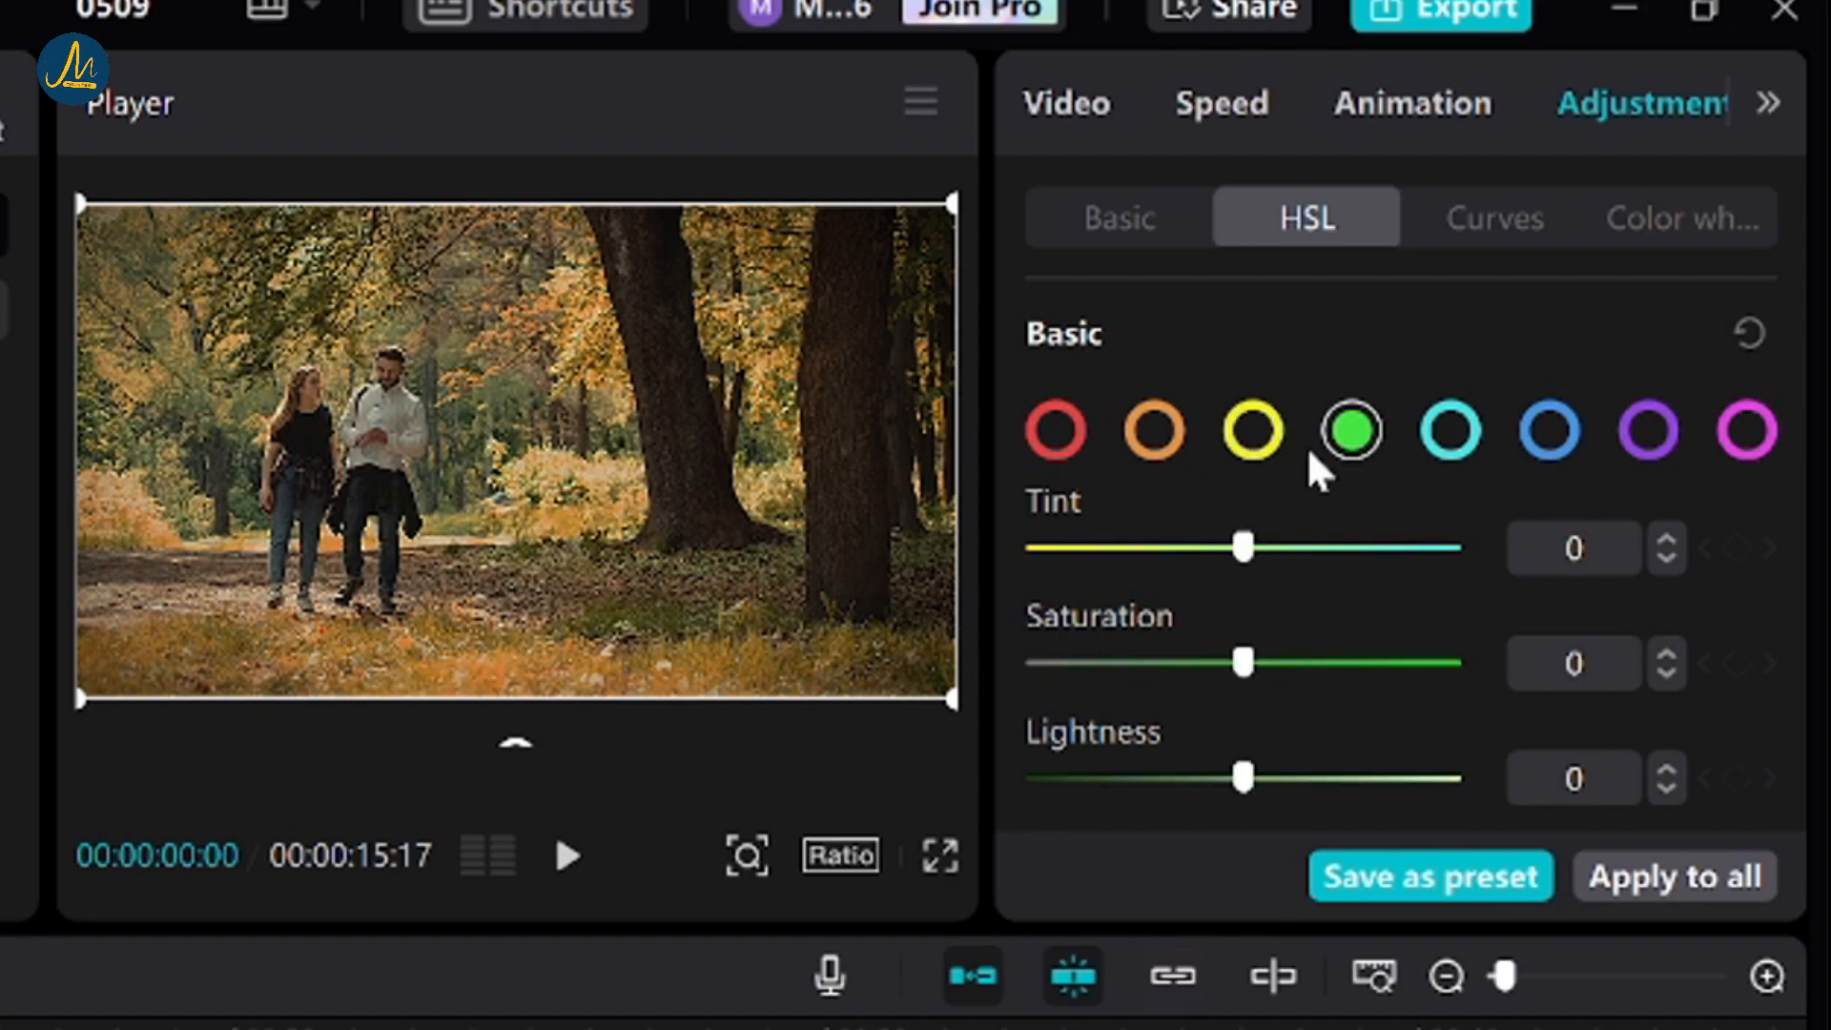
{"action": "left_click_drag", "start_coordinate": [1234, 546], "coordinate": [1125, 562]}
{"action": "left_click", "coordinate": [1667, 561]}
{"action": "left_click_drag", "start_coordinate": [1252, 667], "coordinate": [1167, 685]}
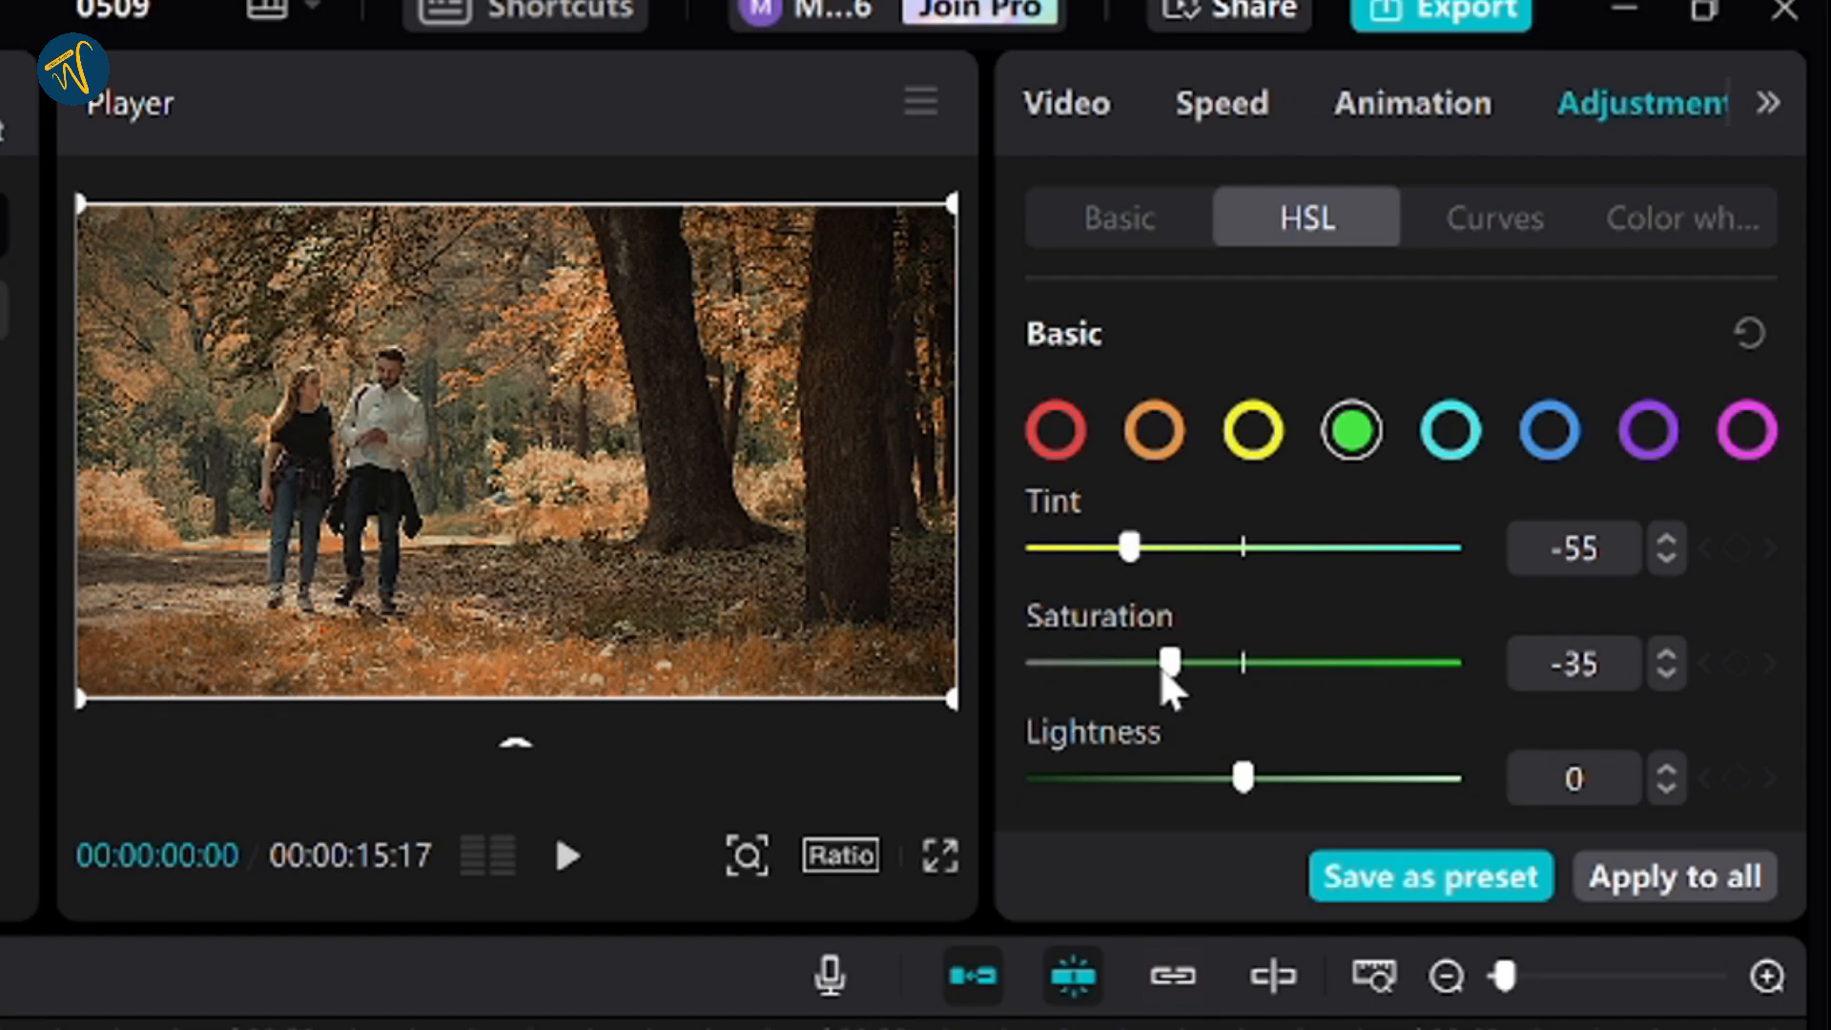
{"action": "left_click", "coordinate": [1665, 654]}
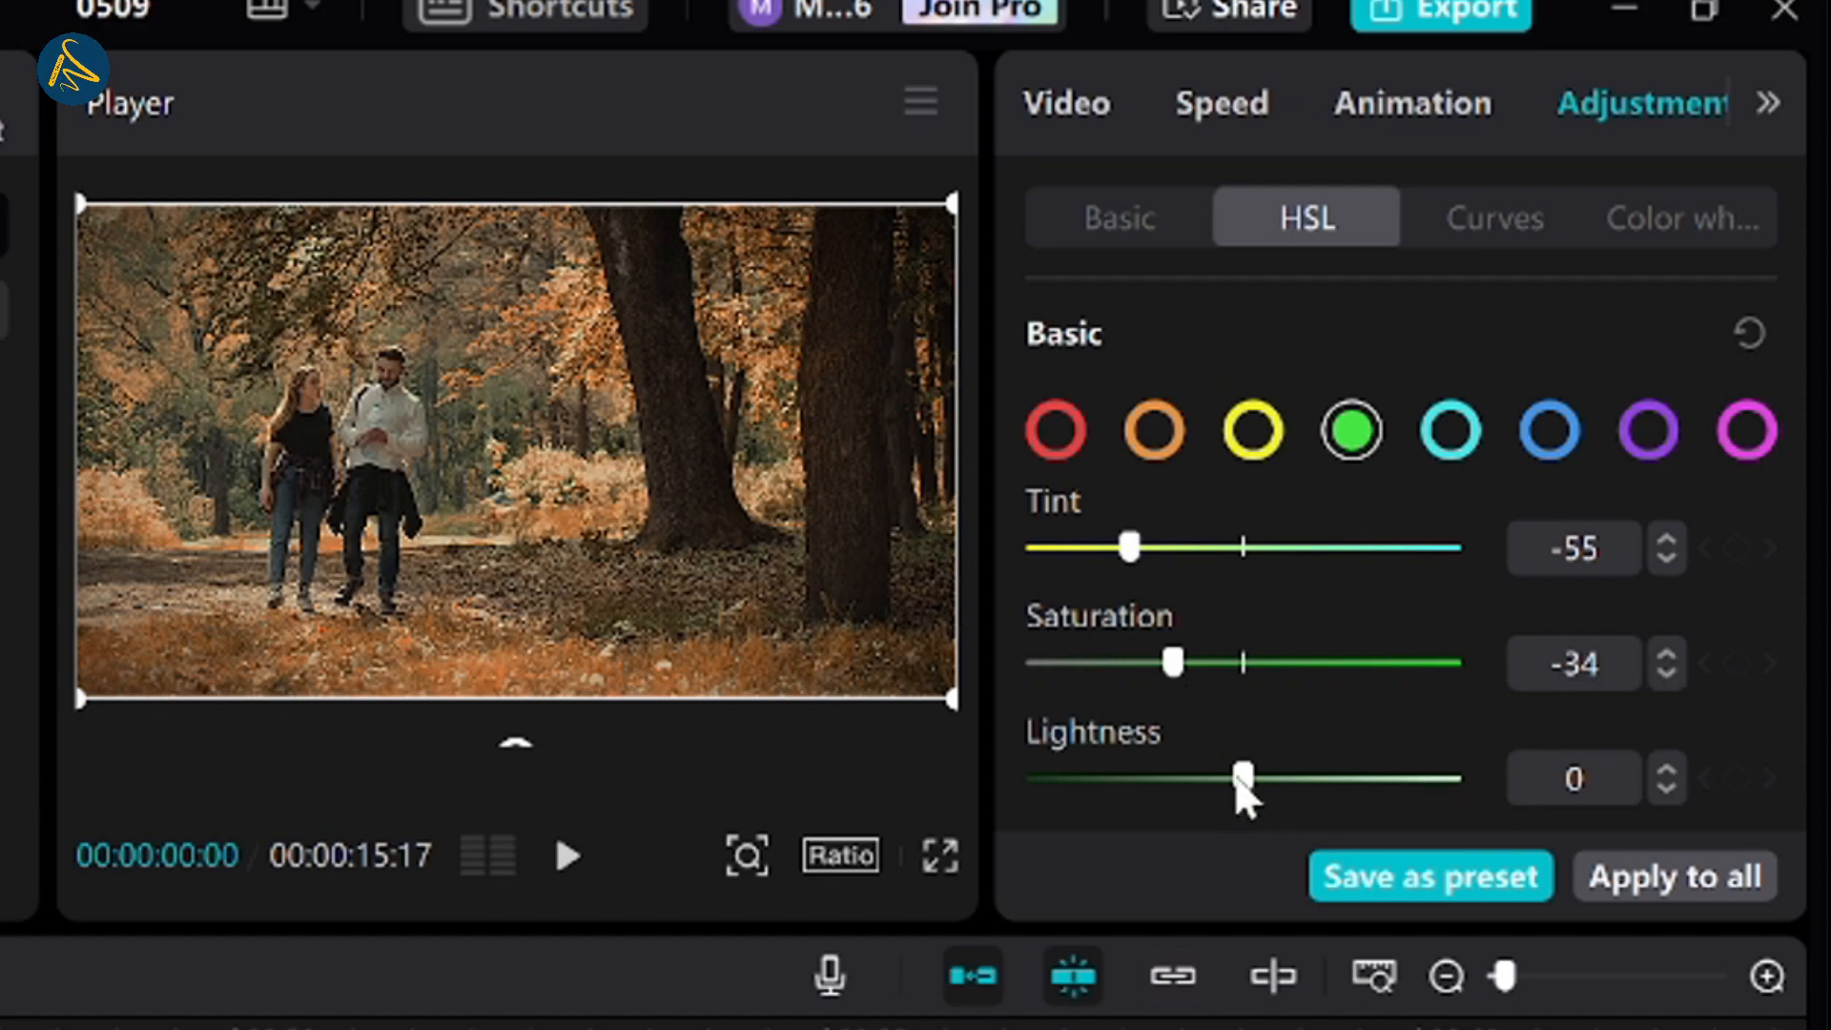
{"action": "left_click_drag", "start_coordinate": [1238, 781], "coordinate": [1127, 784]}
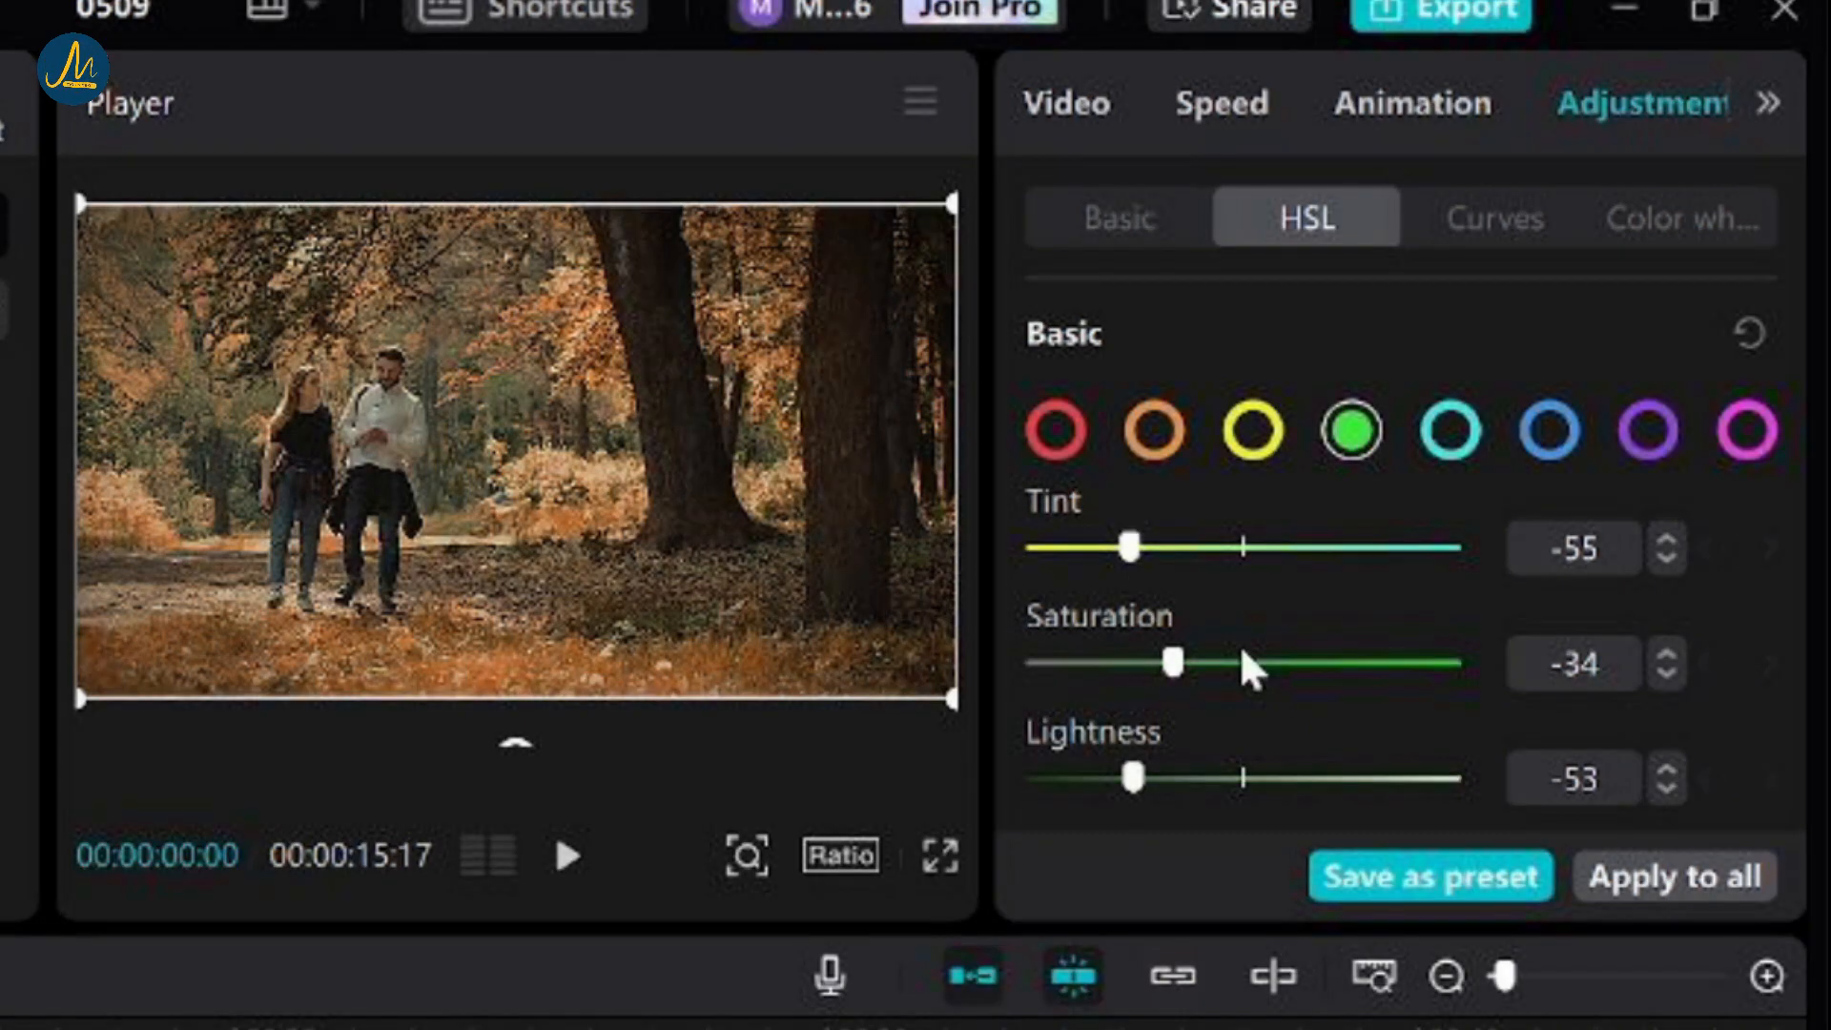
Set the cyan HSL saturation to 50 and strongly lower the cyan lightness.
{"action": "left_click", "coordinate": [1454, 434]}
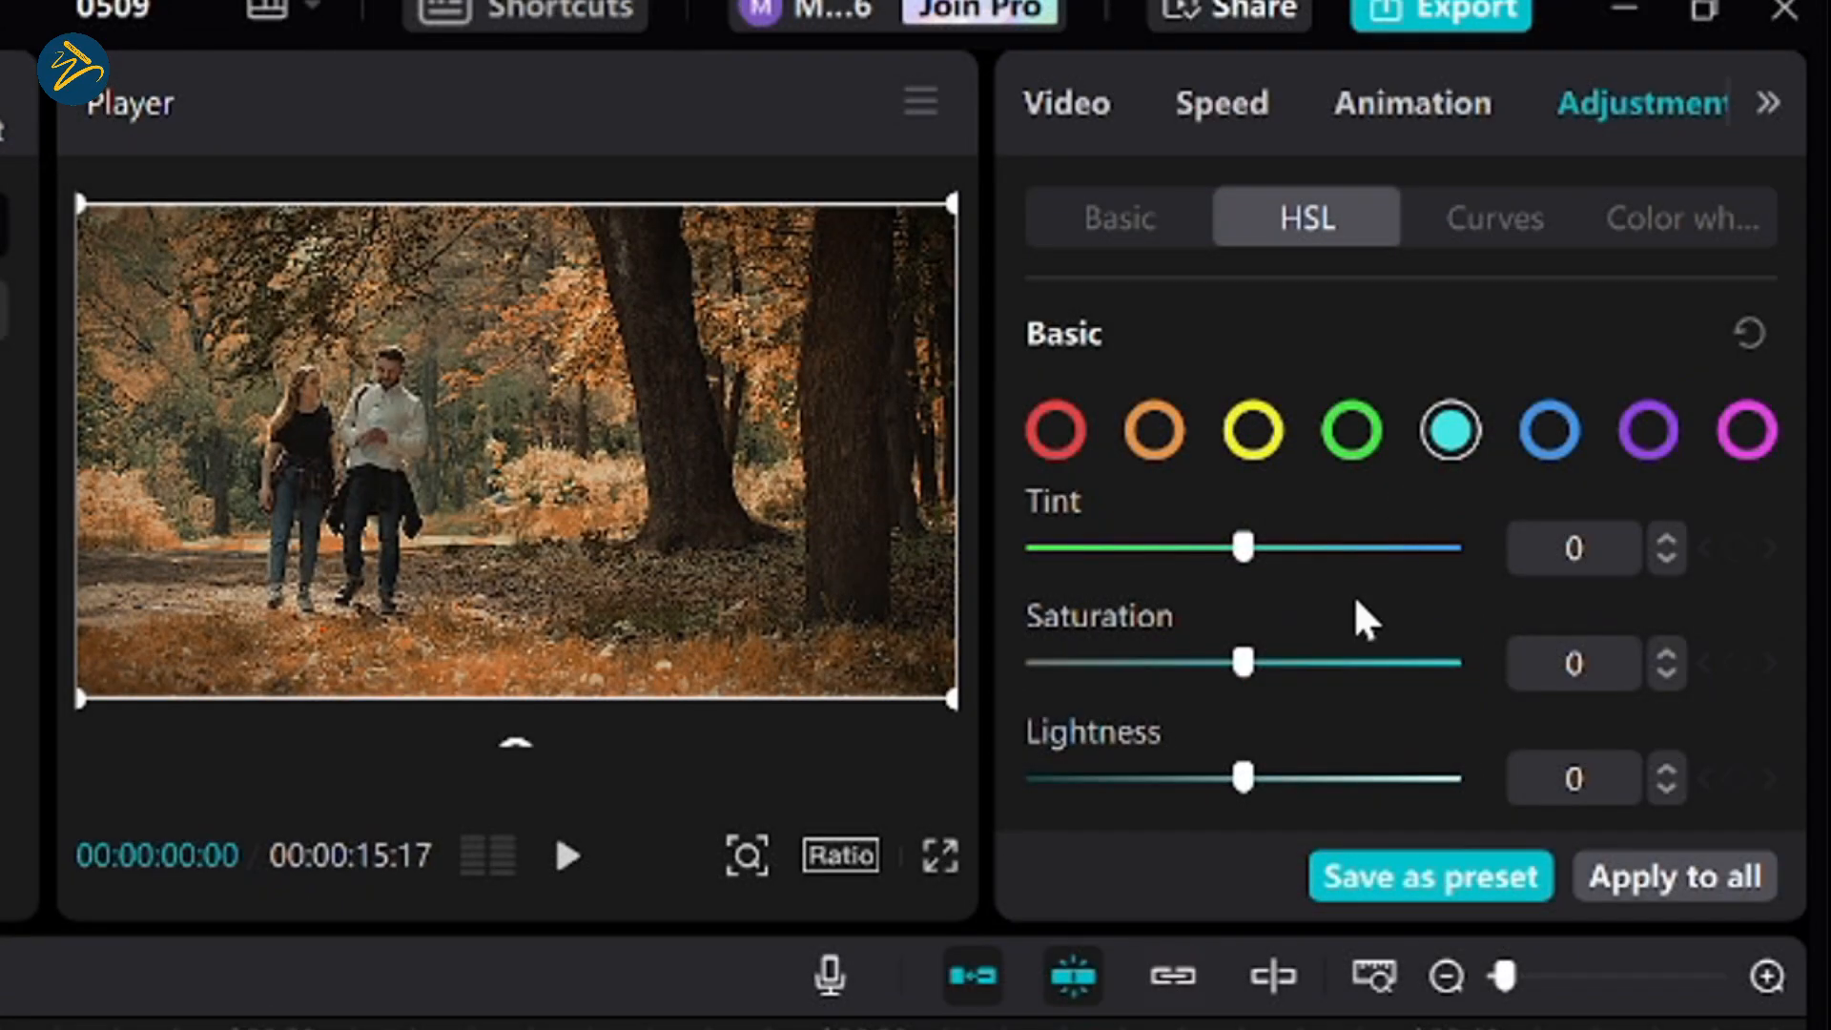
{"action": "left_click_drag", "start_coordinate": [1245, 666], "coordinate": [1356, 689]}
{"action": "left_click", "coordinate": [1666, 655]}
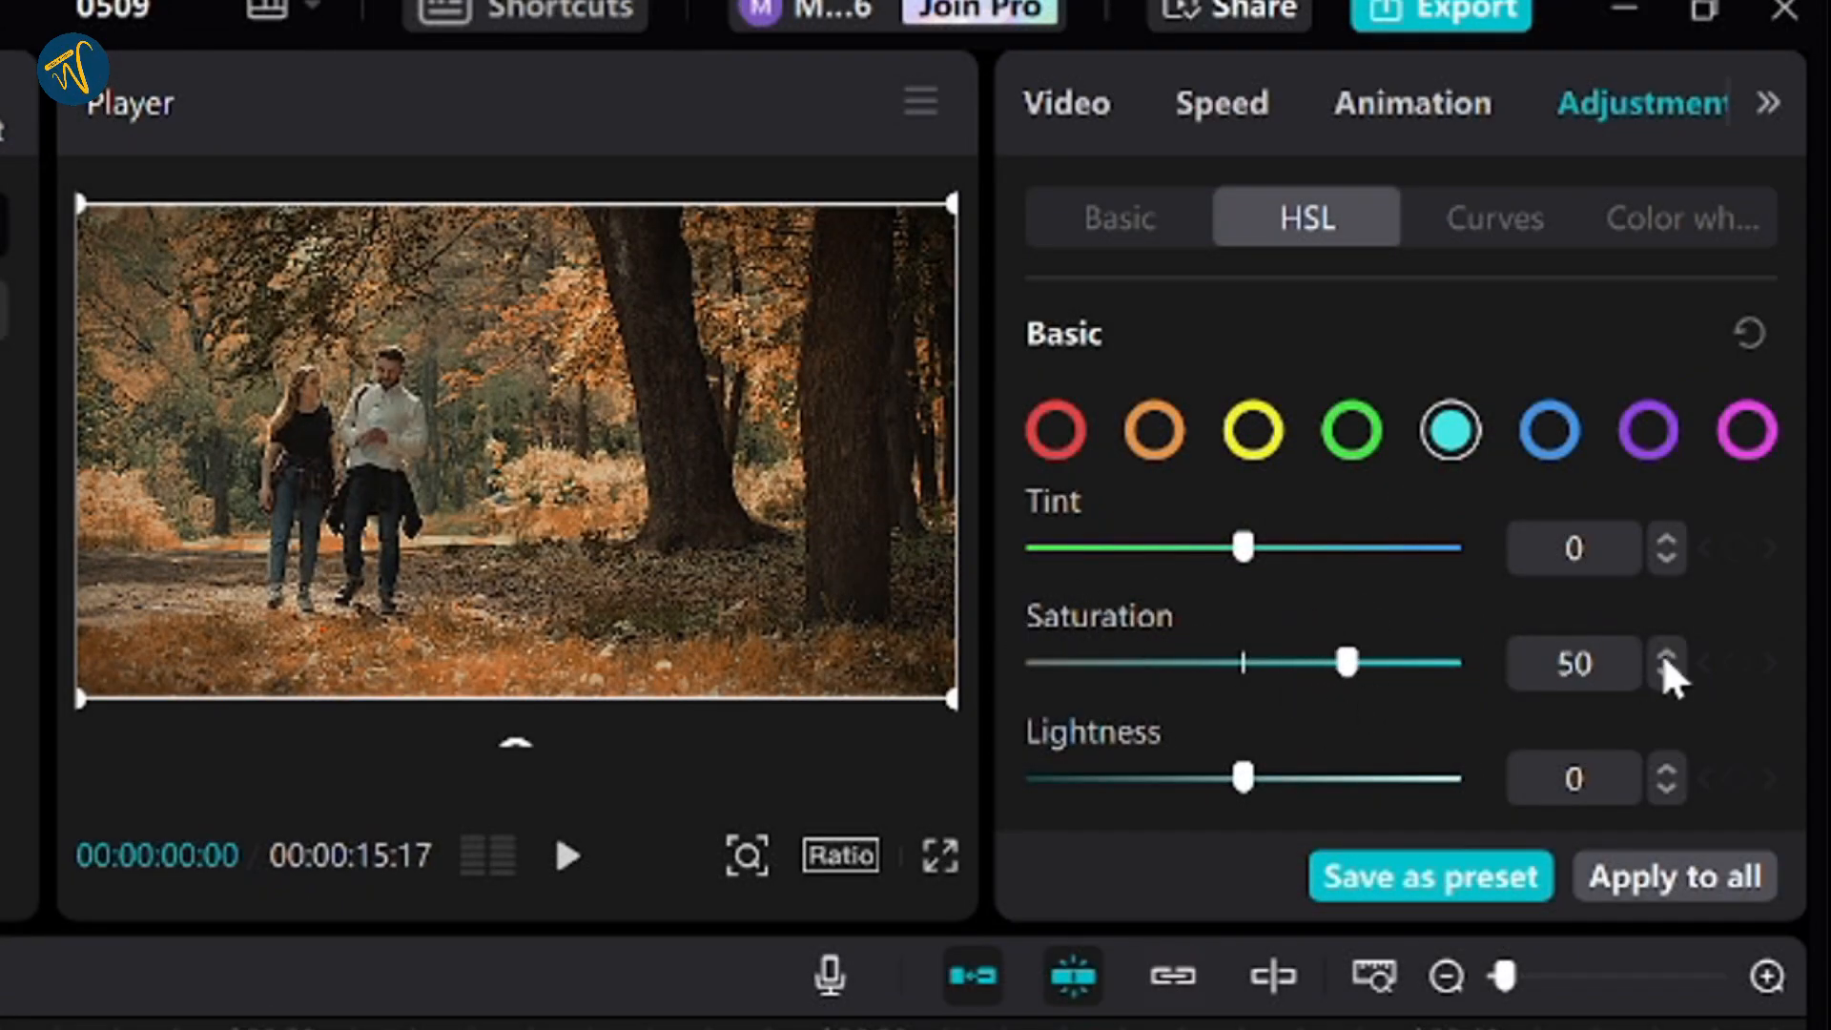
{"action": "left_click_drag", "start_coordinate": [1243, 778], "coordinate": [1084, 796]}
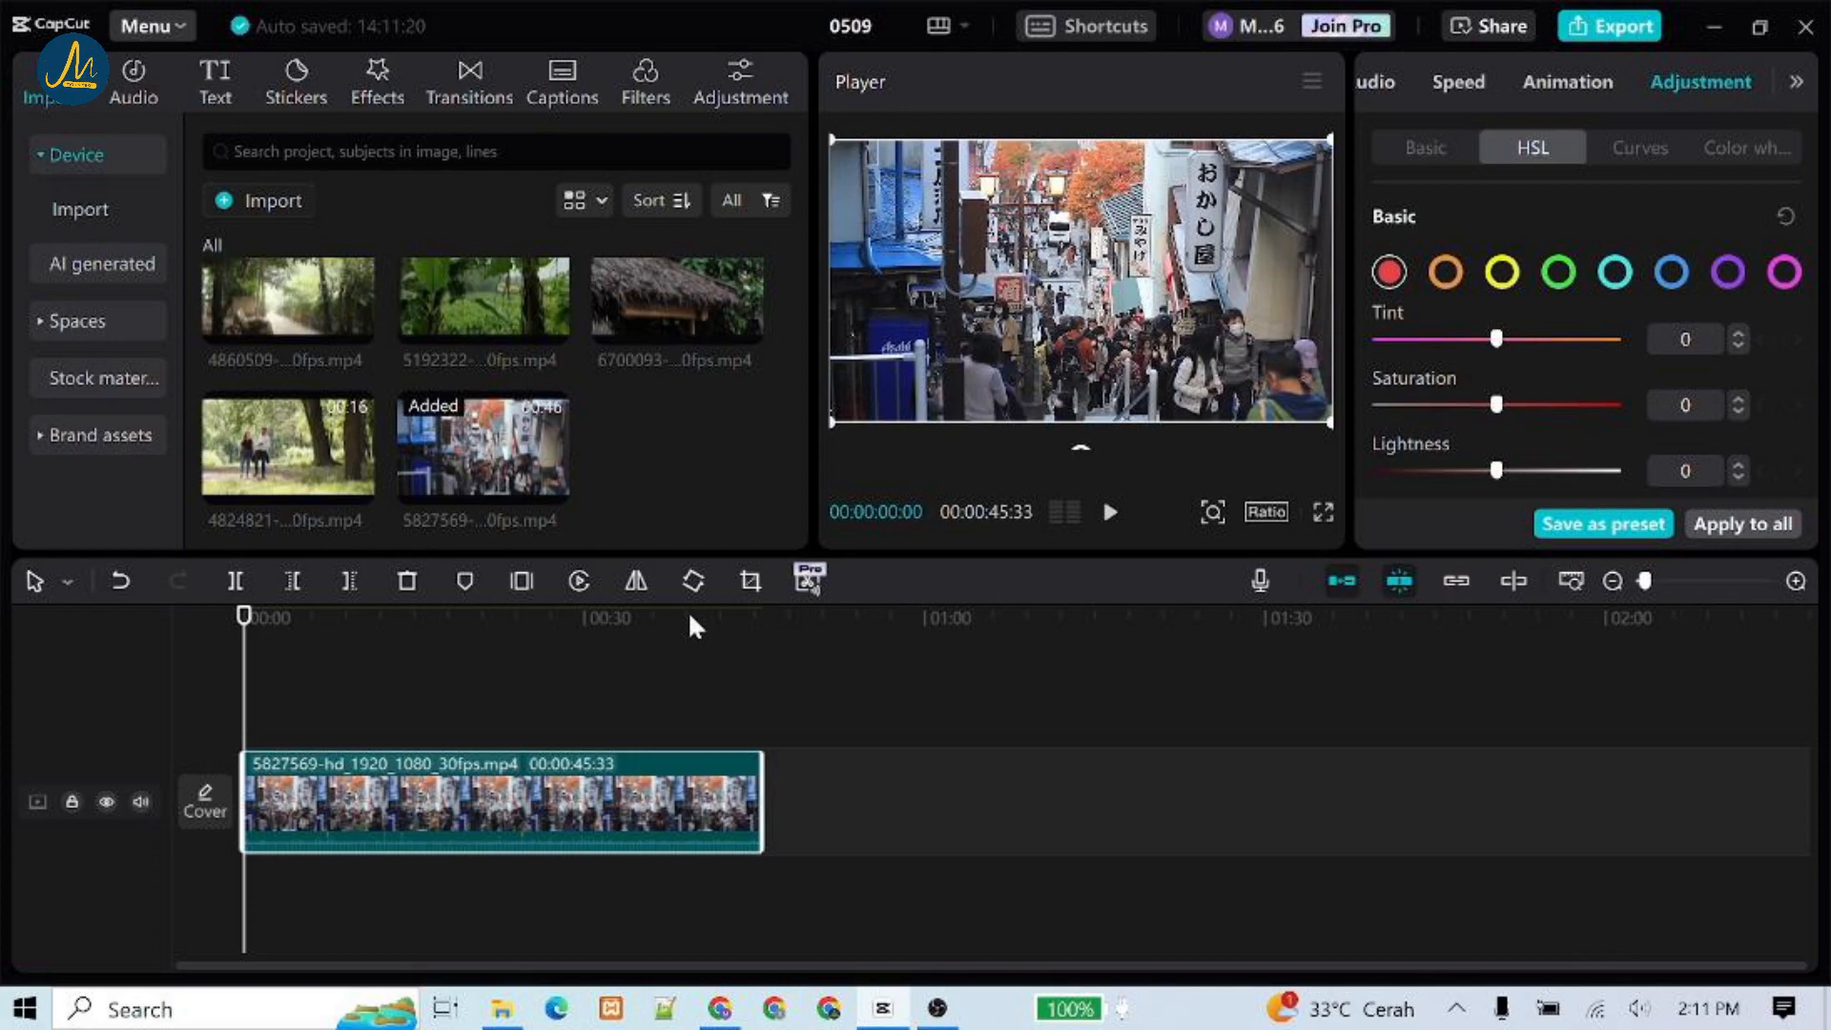
Browse the Pro filters and search the filter library for "las vegas".
{"action": "mouse_move", "coordinate": [621, 291]}
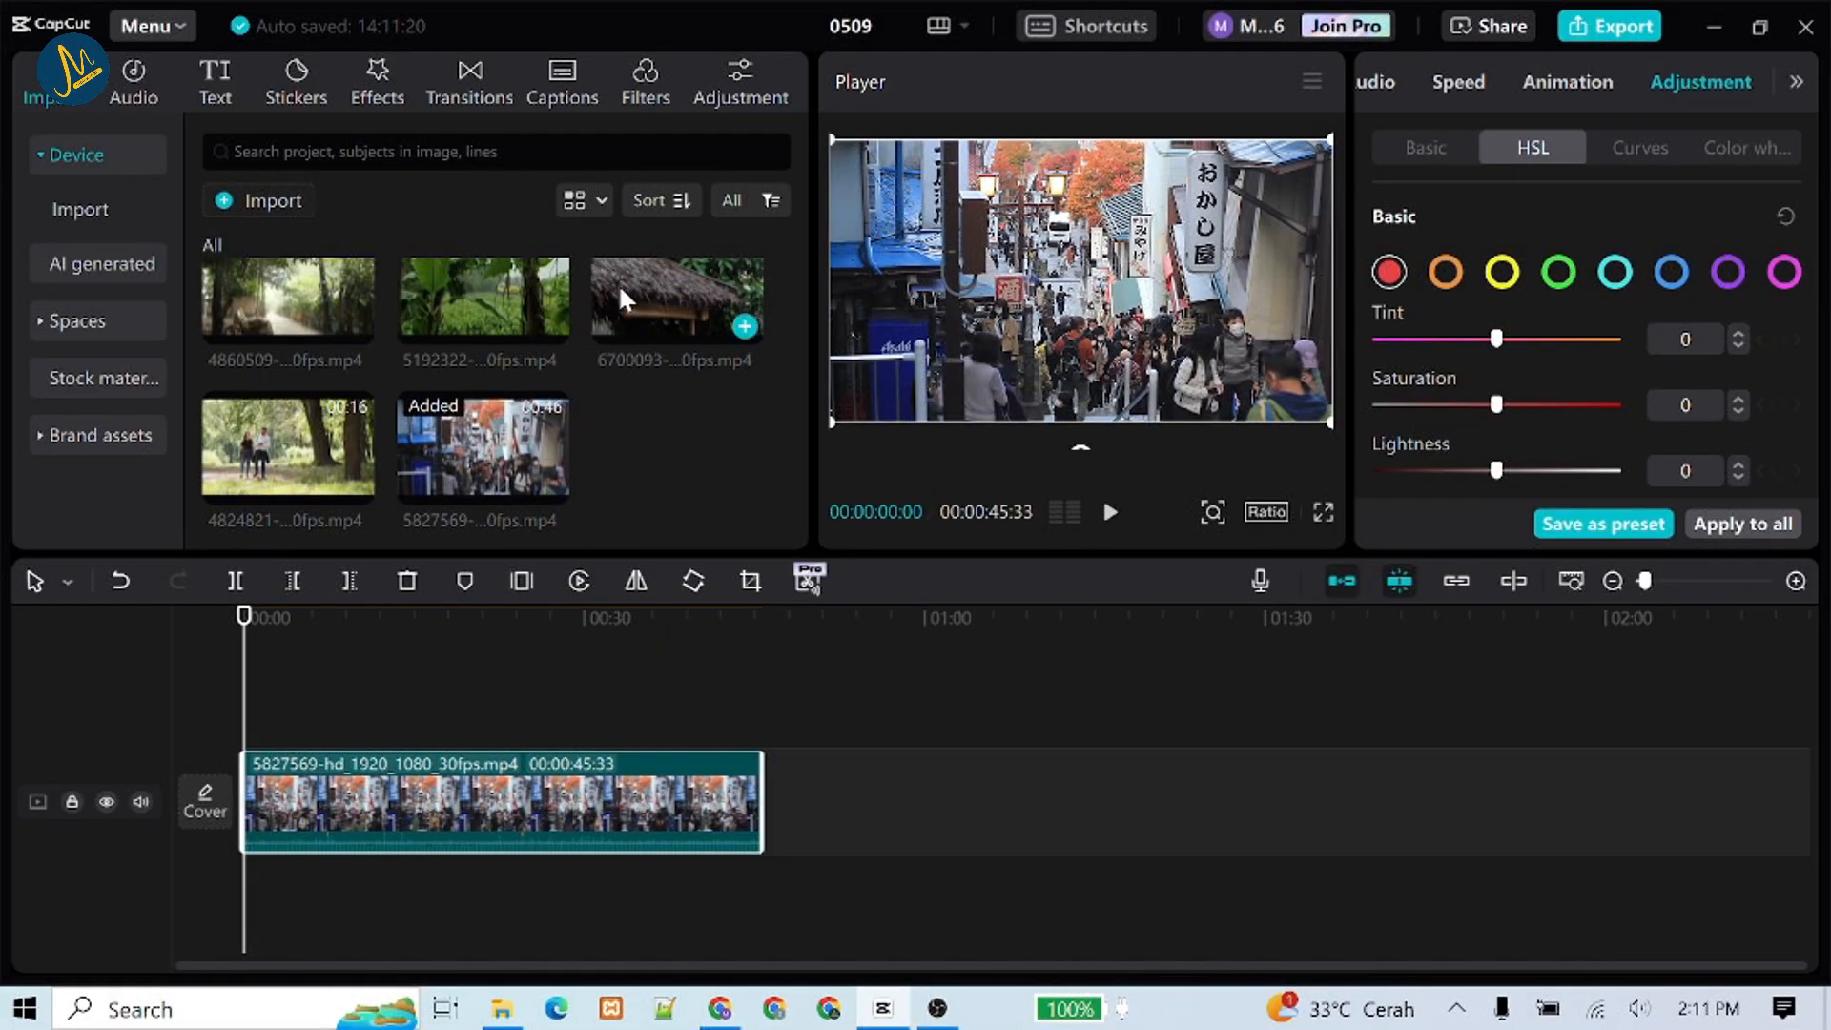
{"action": "left_click", "coordinate": [641, 77]}
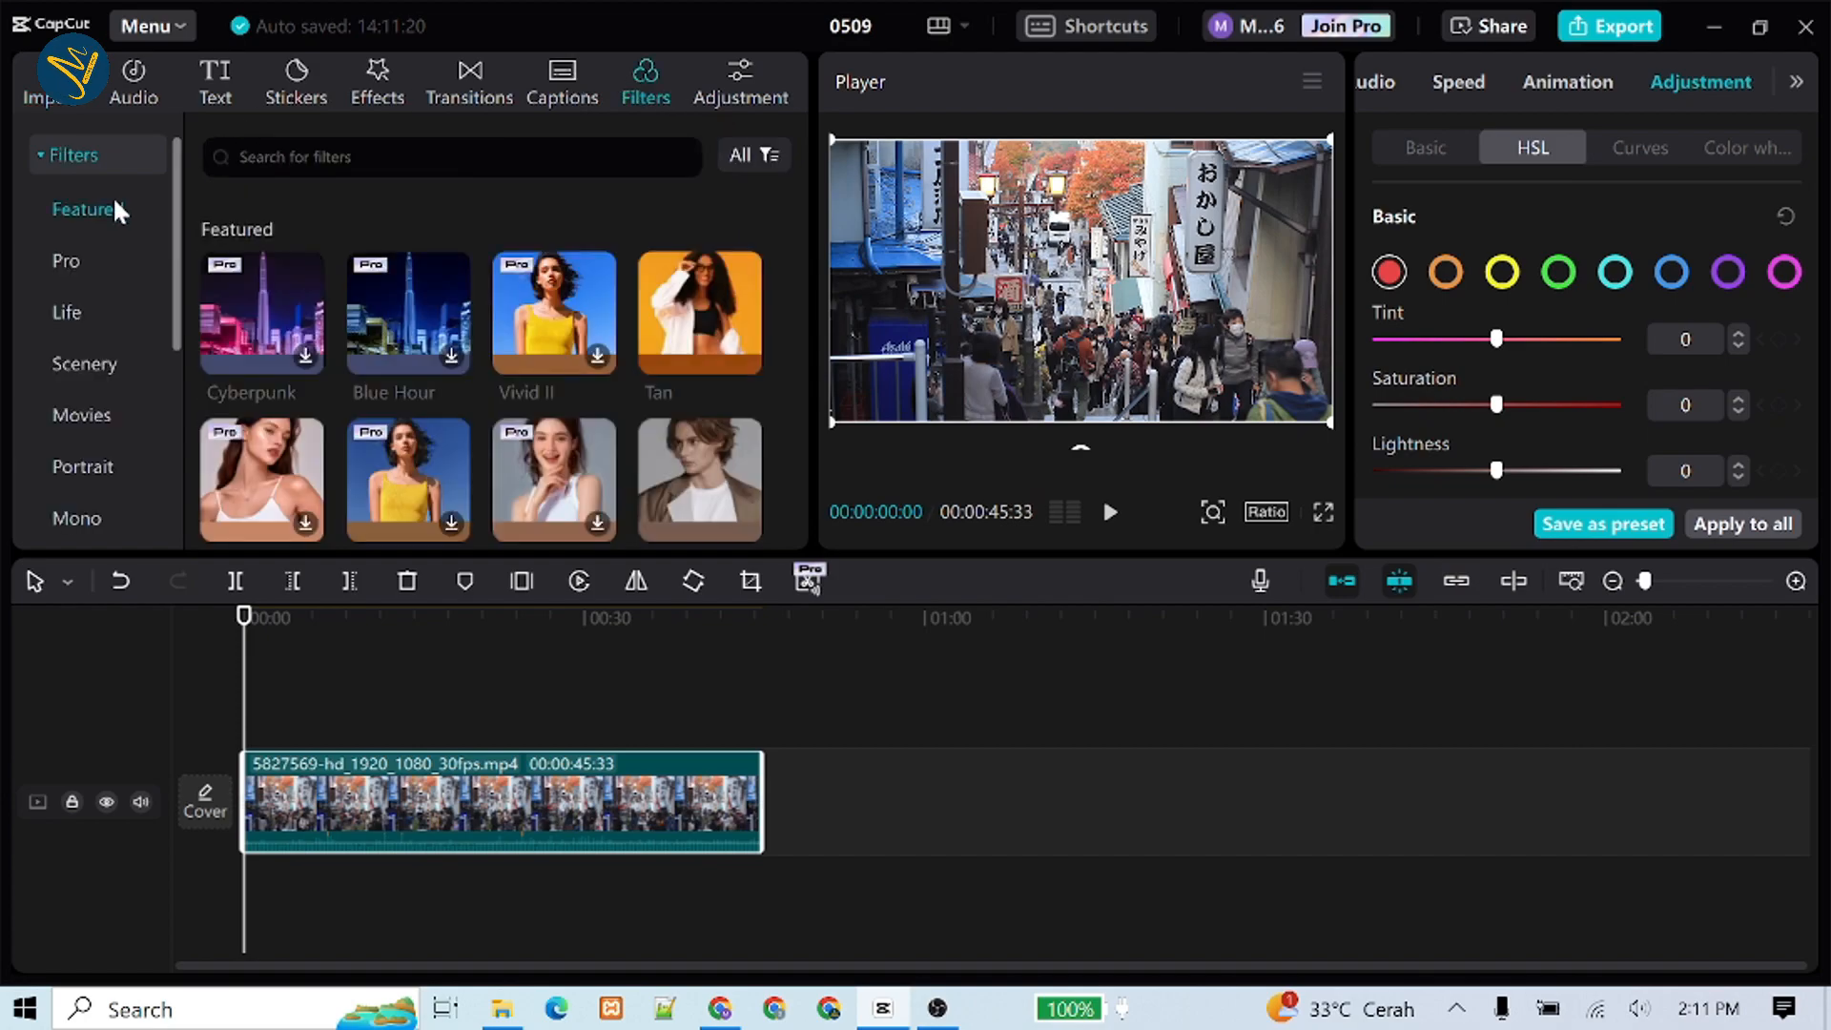
{"action": "scroll", "coordinate": [564, 359], "scroll_direction": "down", "scroll_amount": 5}
{"action": "scroll", "coordinate": [584, 369], "scroll_direction": "down", "scroll_amount": 10}
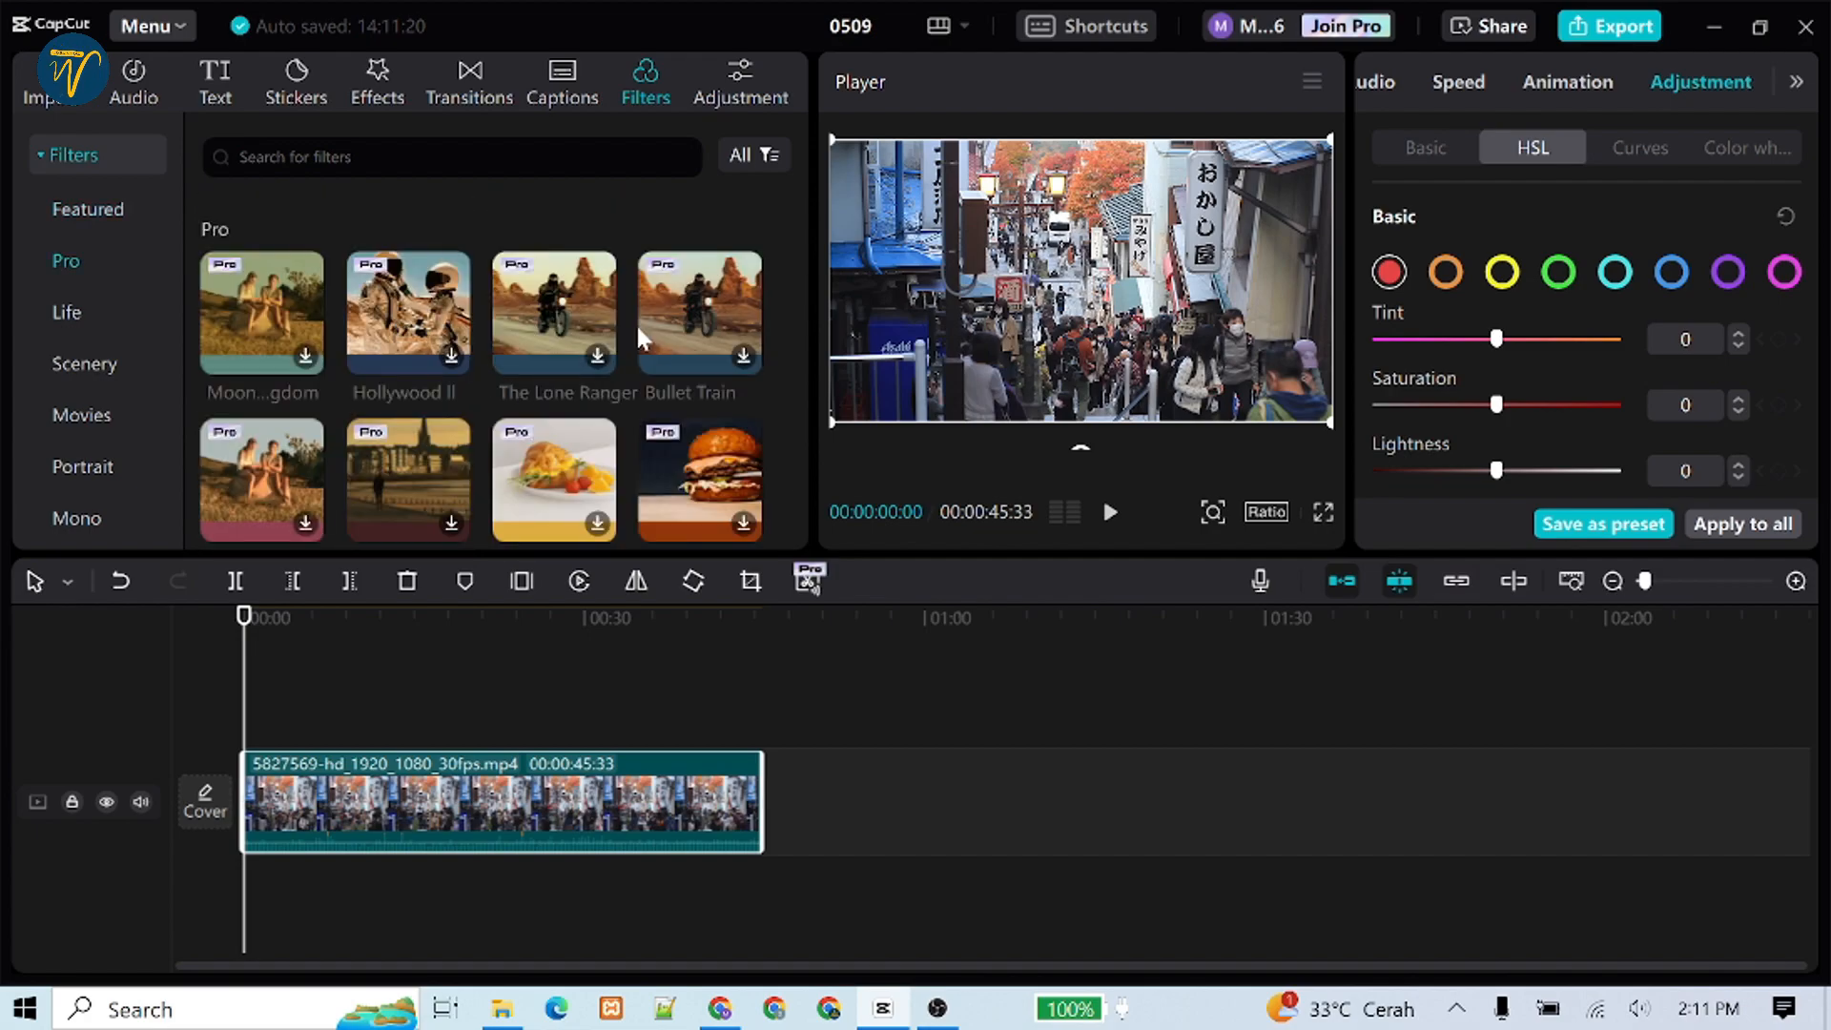
{"action": "scroll", "coordinate": [637, 323], "scroll_direction": "down", "scroll_amount": 10}
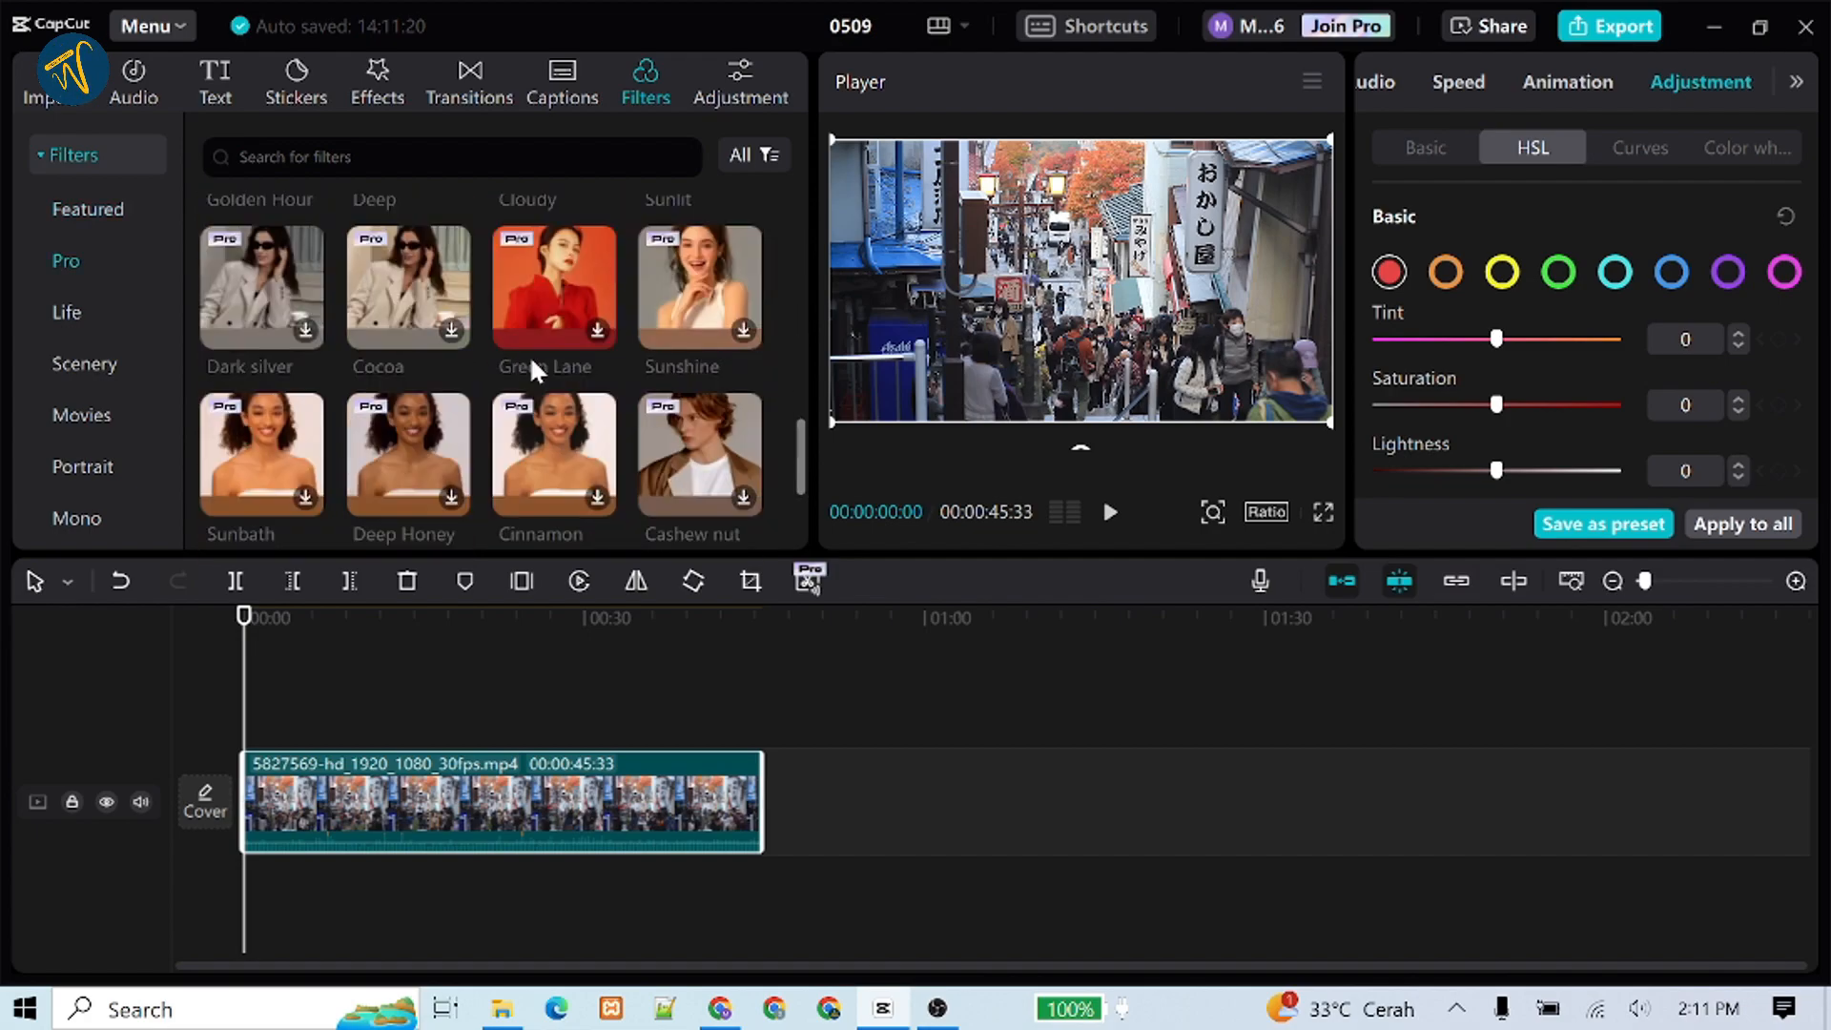
{"action": "left_click", "coordinate": [559, 330]}
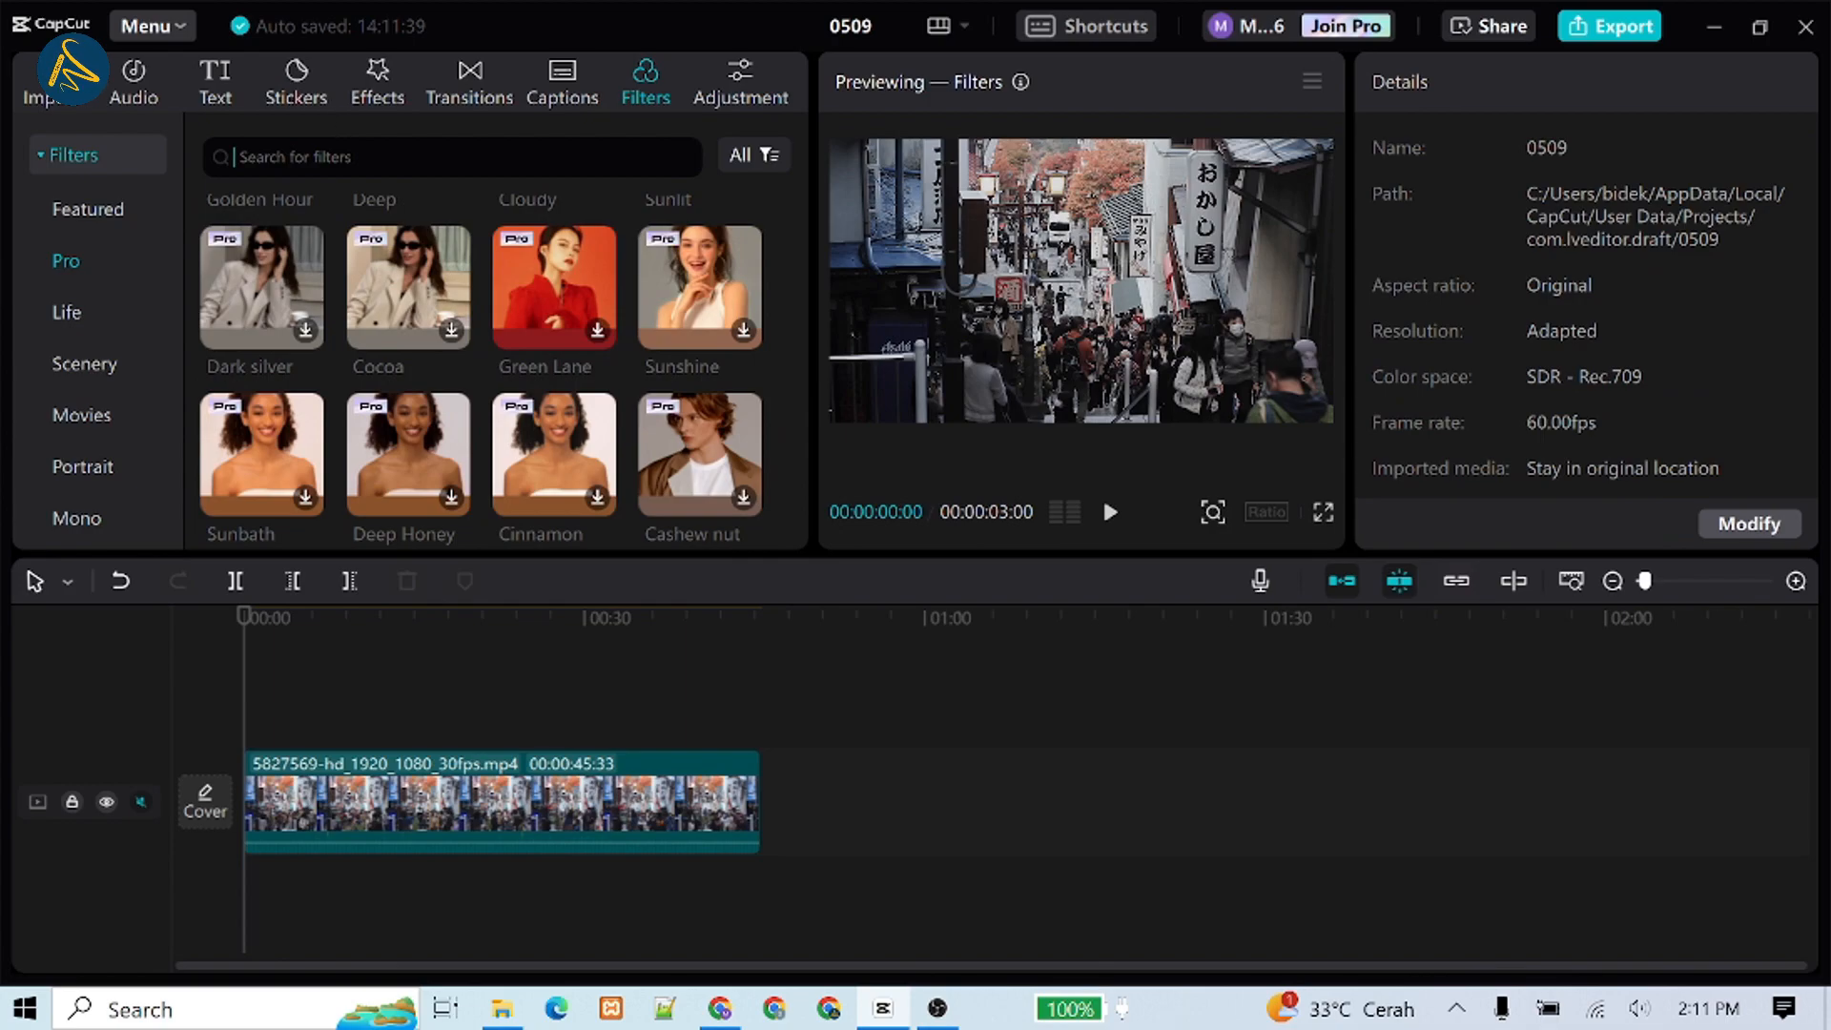
{"action": "type", "text": "las v"}
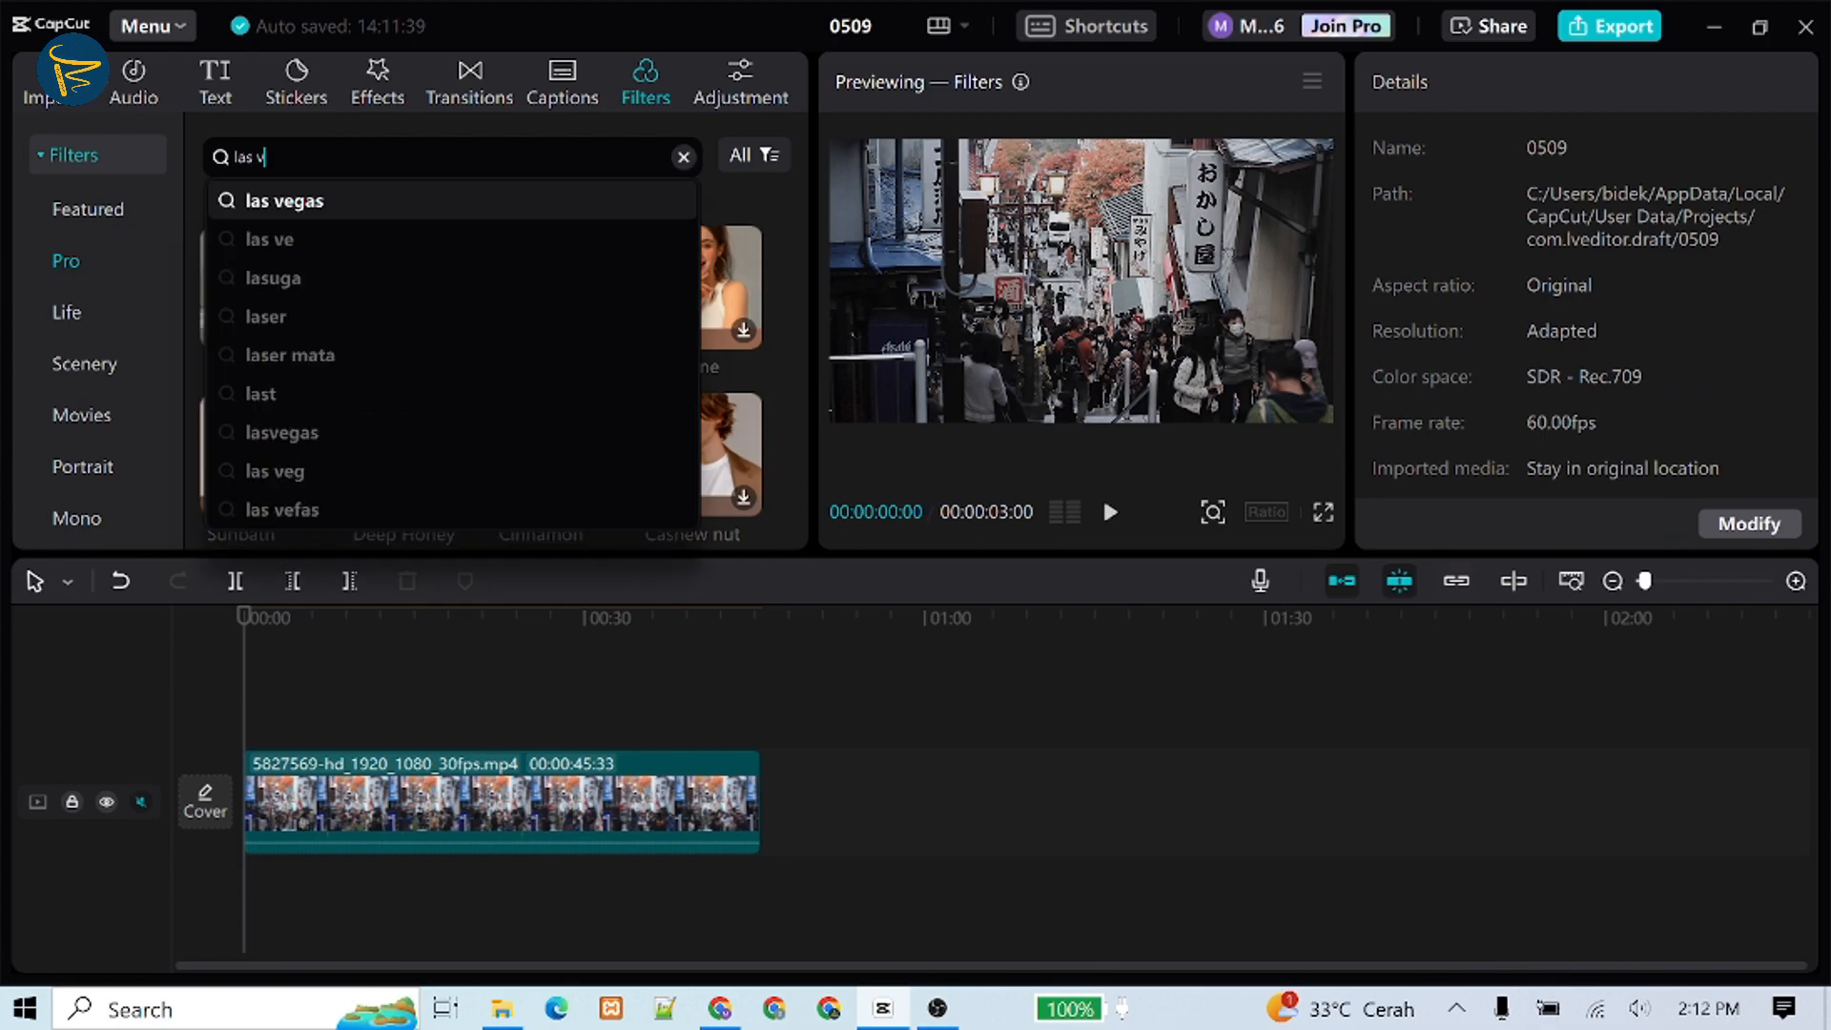
{"action": "type", "text": "egas"}
{"action": "key", "text": "Return"}
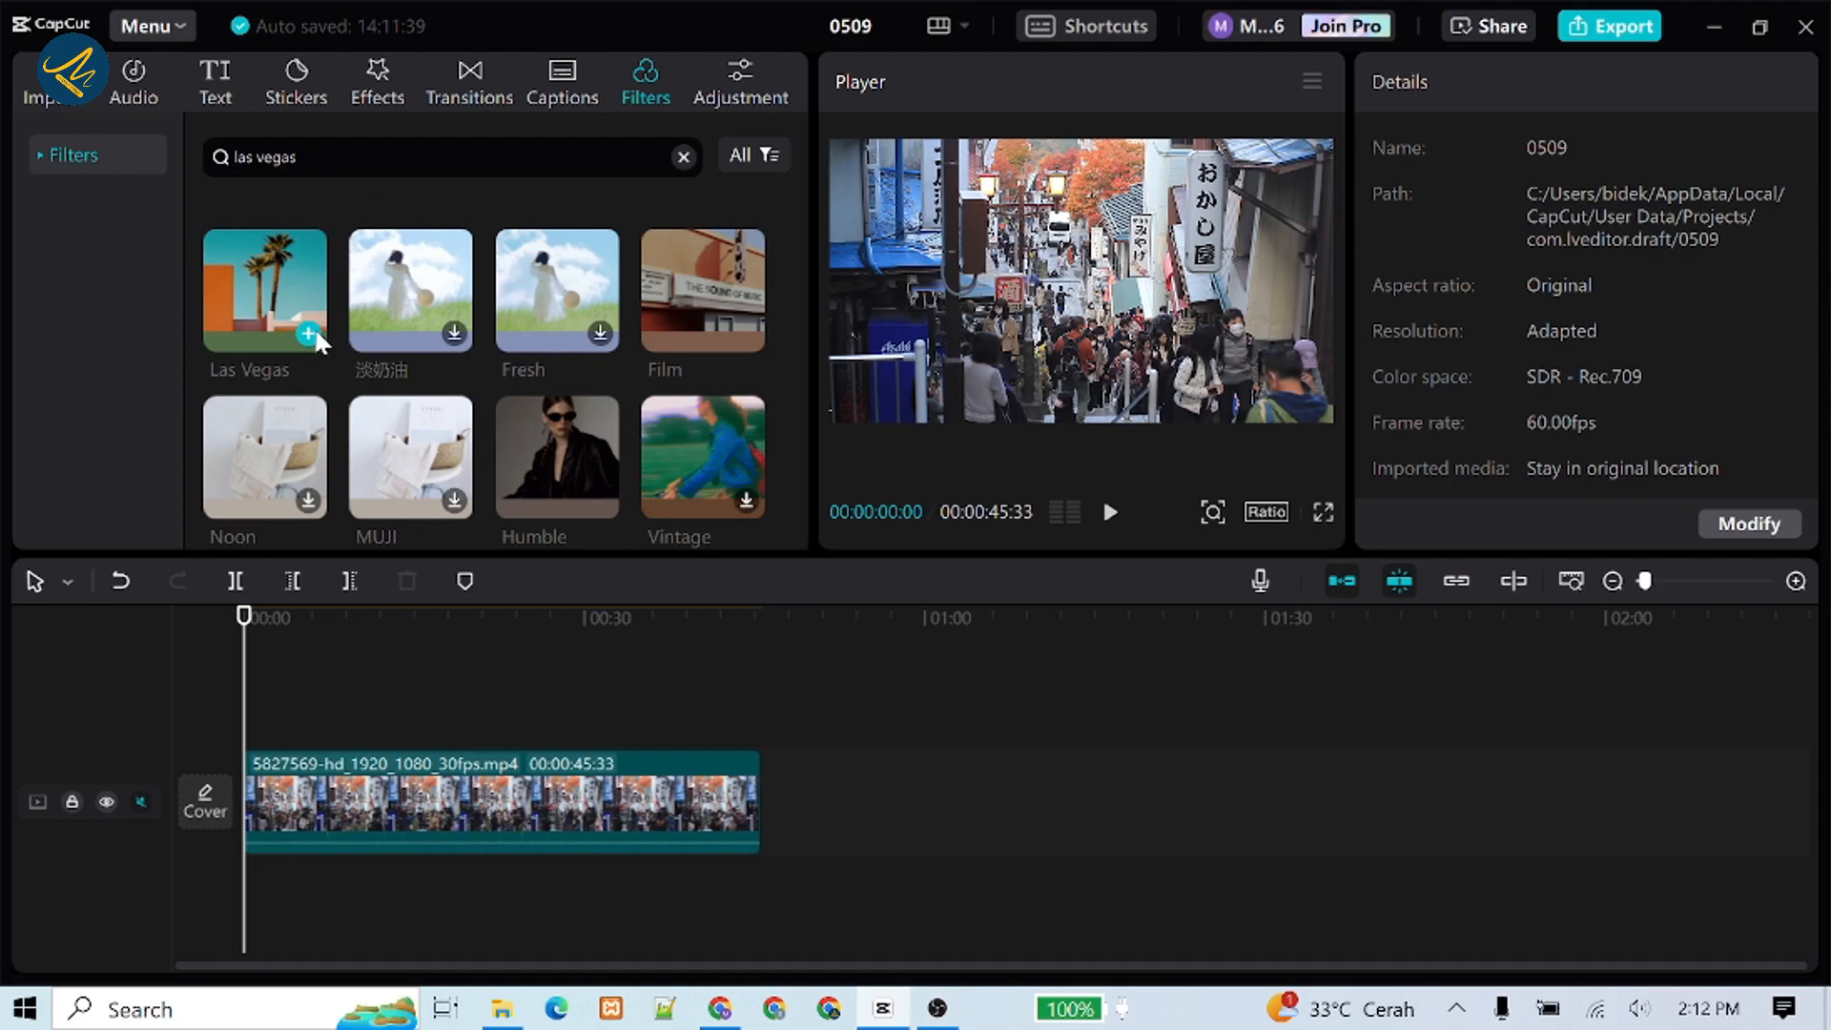
Add the Las Vegas filter to the timeline and extend it over the full length of the crowded street clip.
{"action": "left_click", "coordinate": [309, 334]}
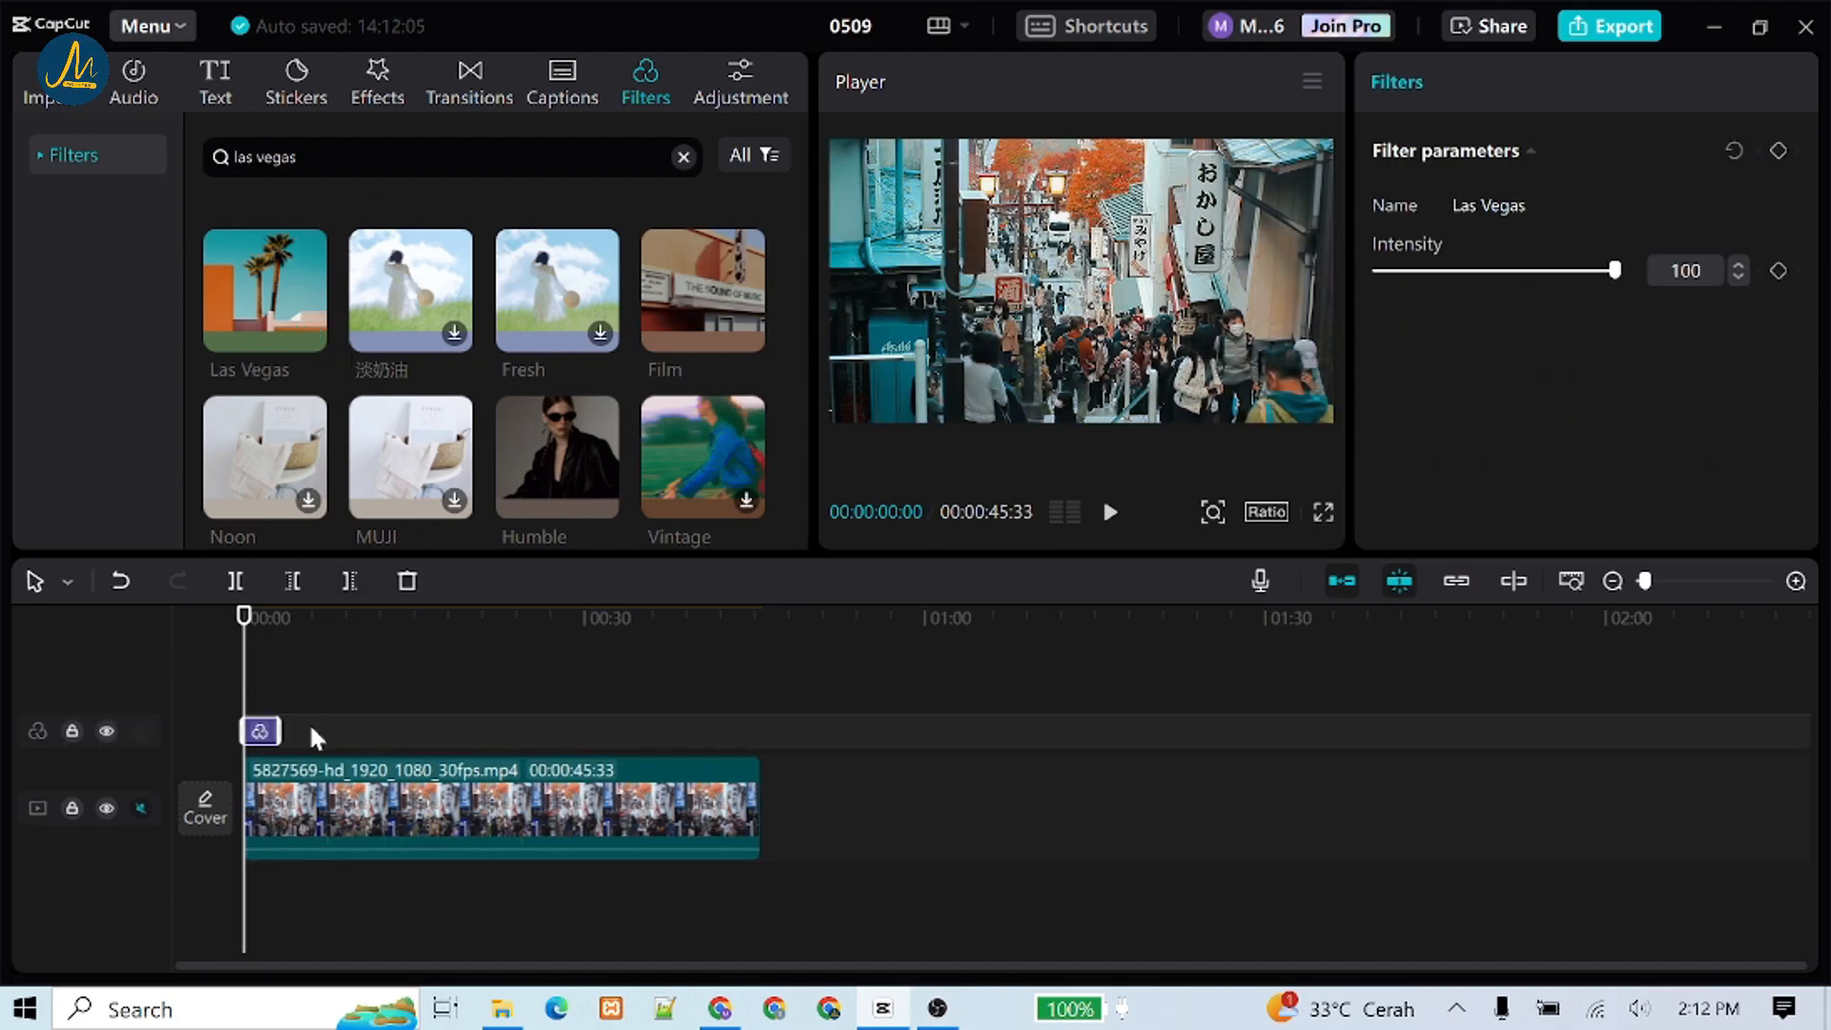
{"action": "left_click_drag", "start_coordinate": [280, 731], "coordinate": [768, 718]}
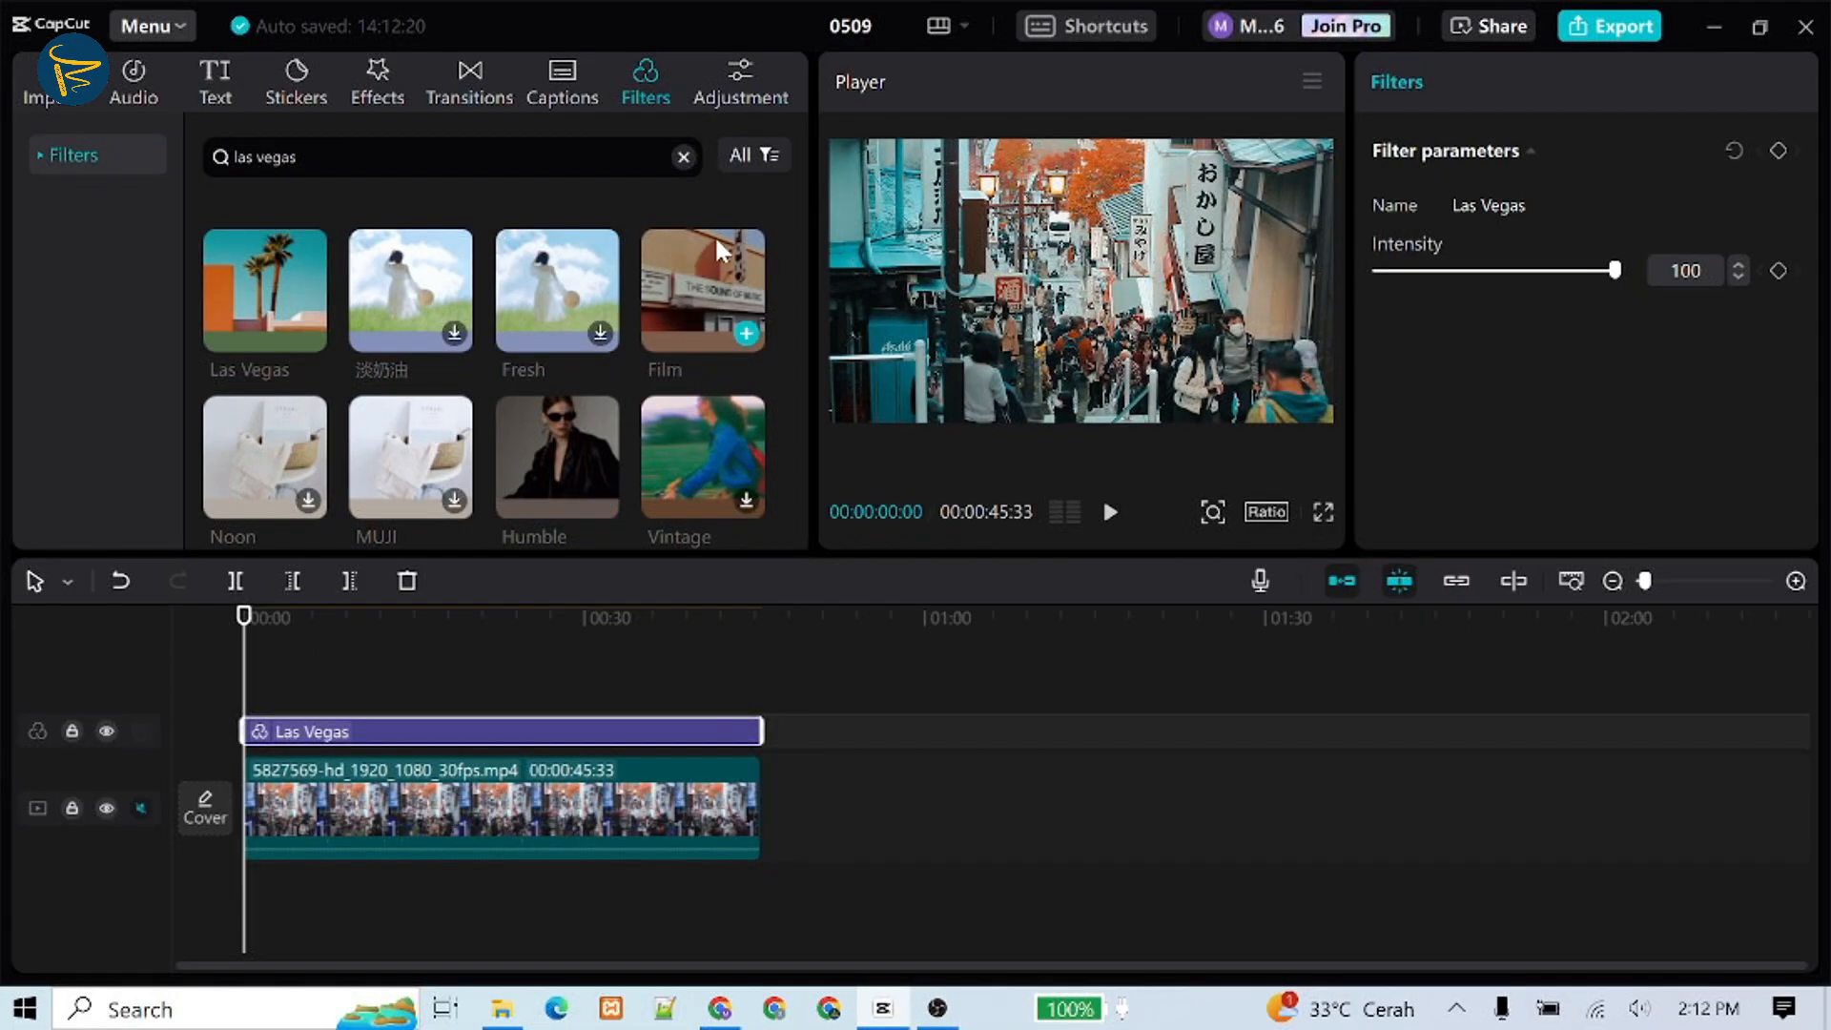
Add a custom adjustment layer above the Las Vegas filter and extend it over the full length of the crowded street clip.
{"action": "left_click", "coordinate": [744, 71]}
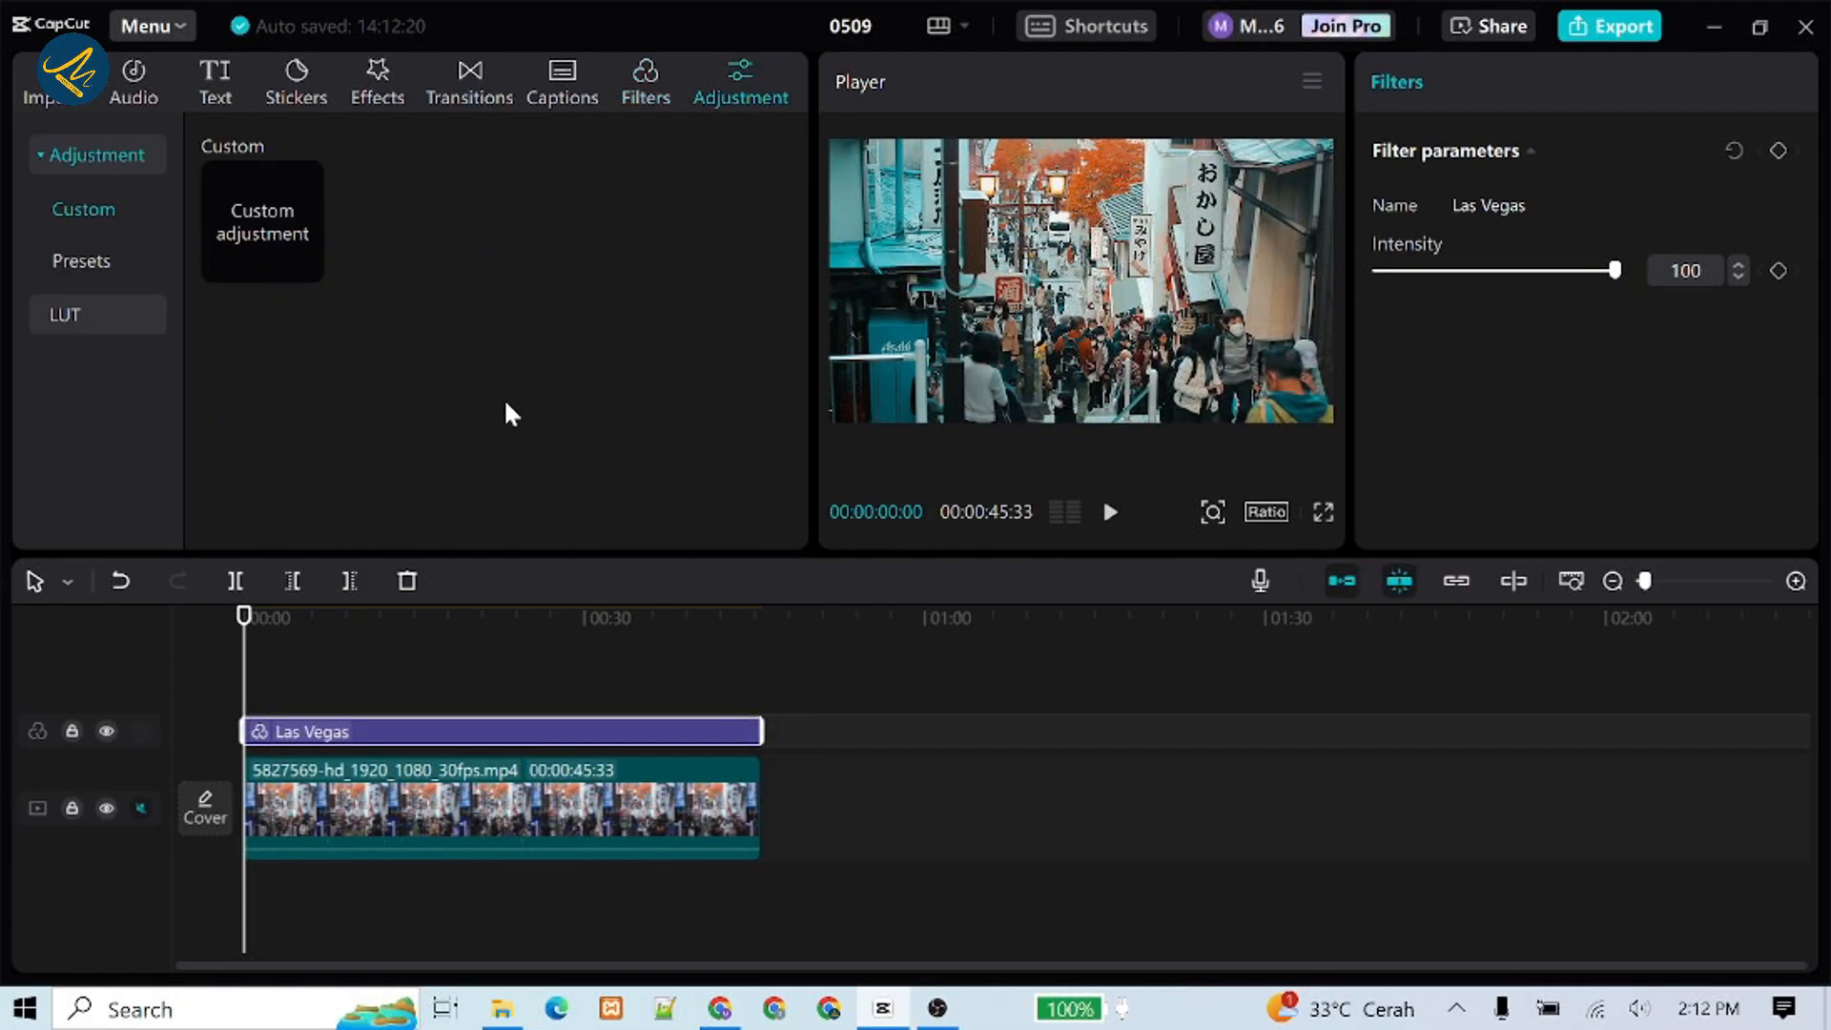
{"action": "mouse_move", "coordinate": [311, 221]}
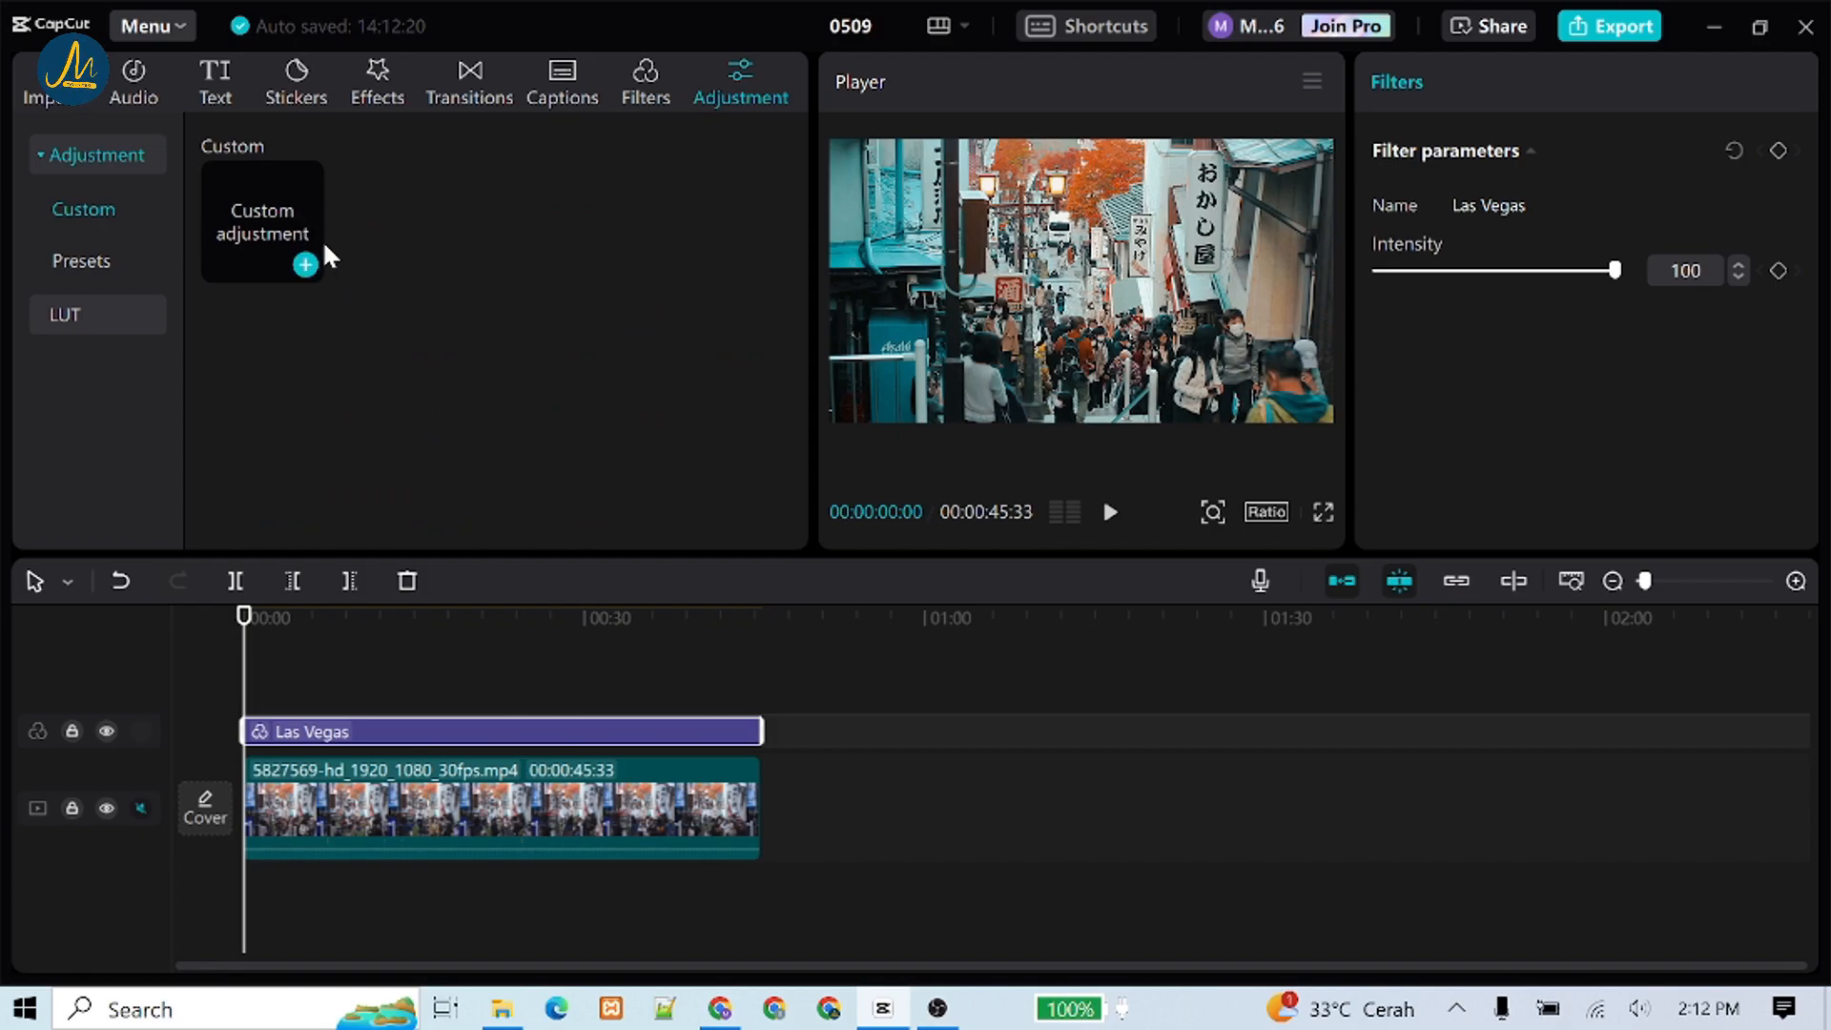
{"action": "left_click", "coordinate": [305, 265]}
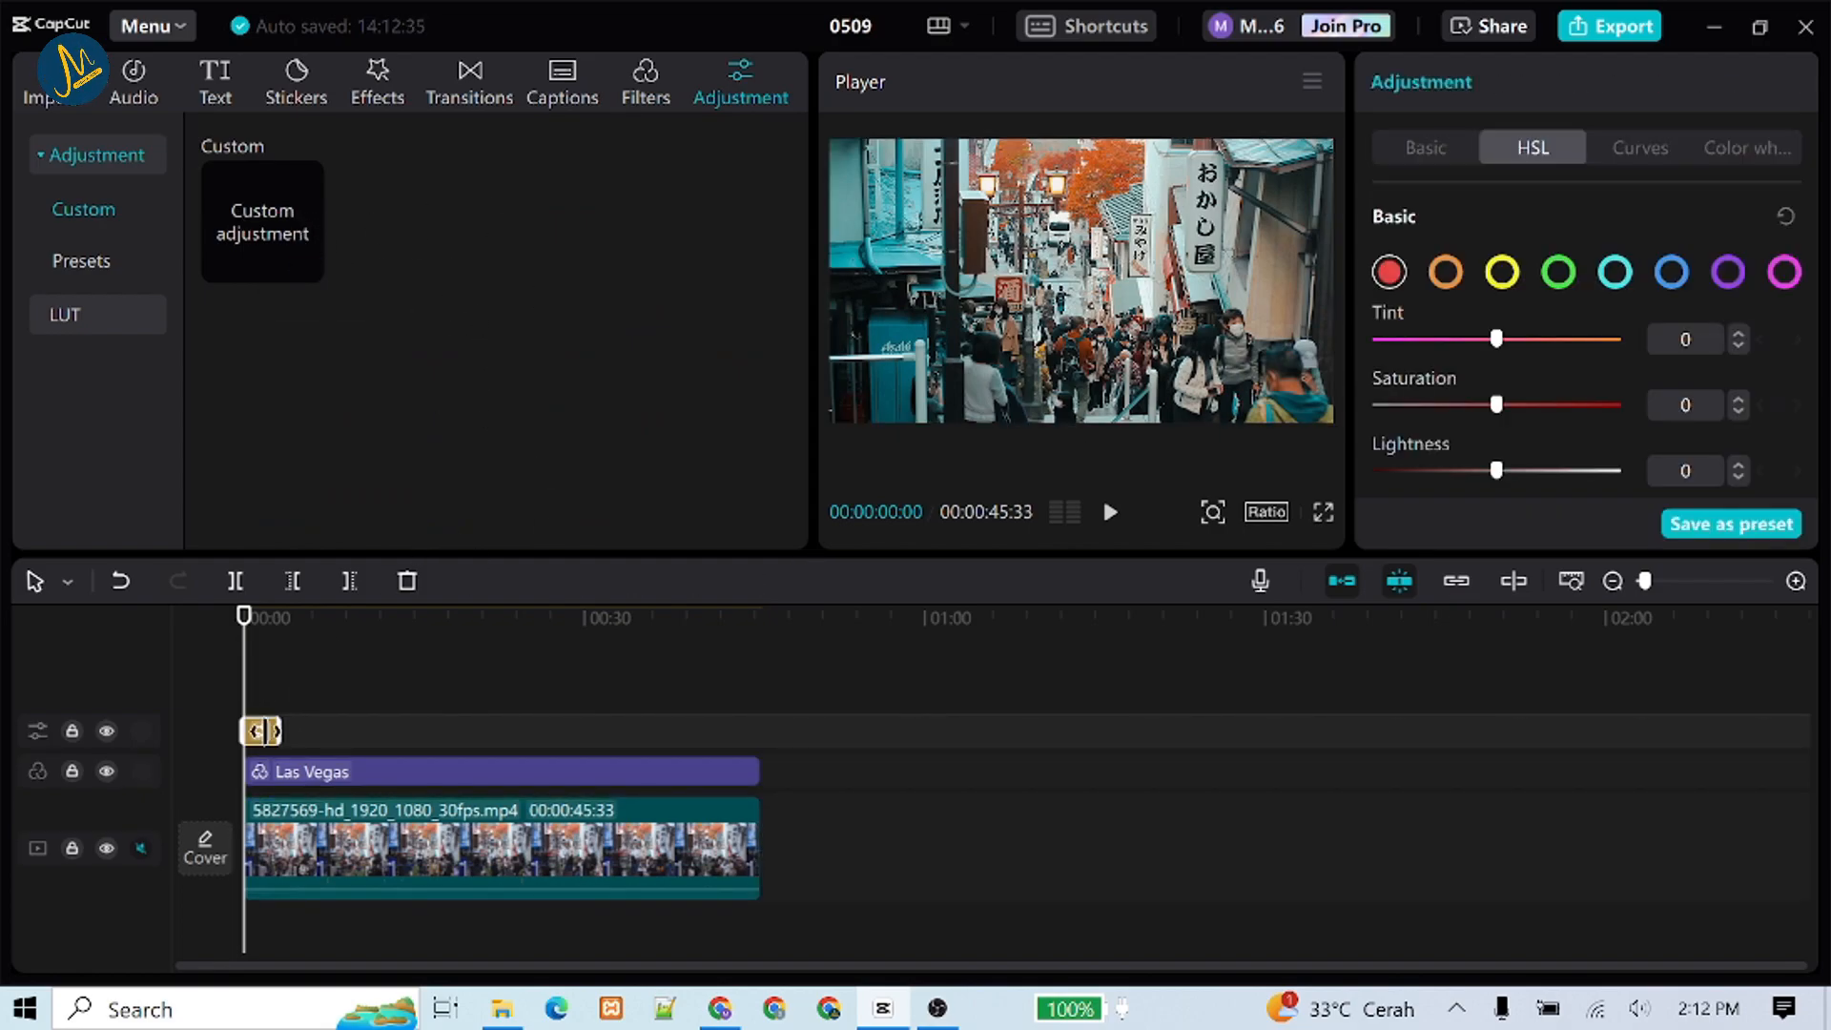
{"action": "left_click_drag", "start_coordinate": [280, 731], "coordinate": [763, 731]}
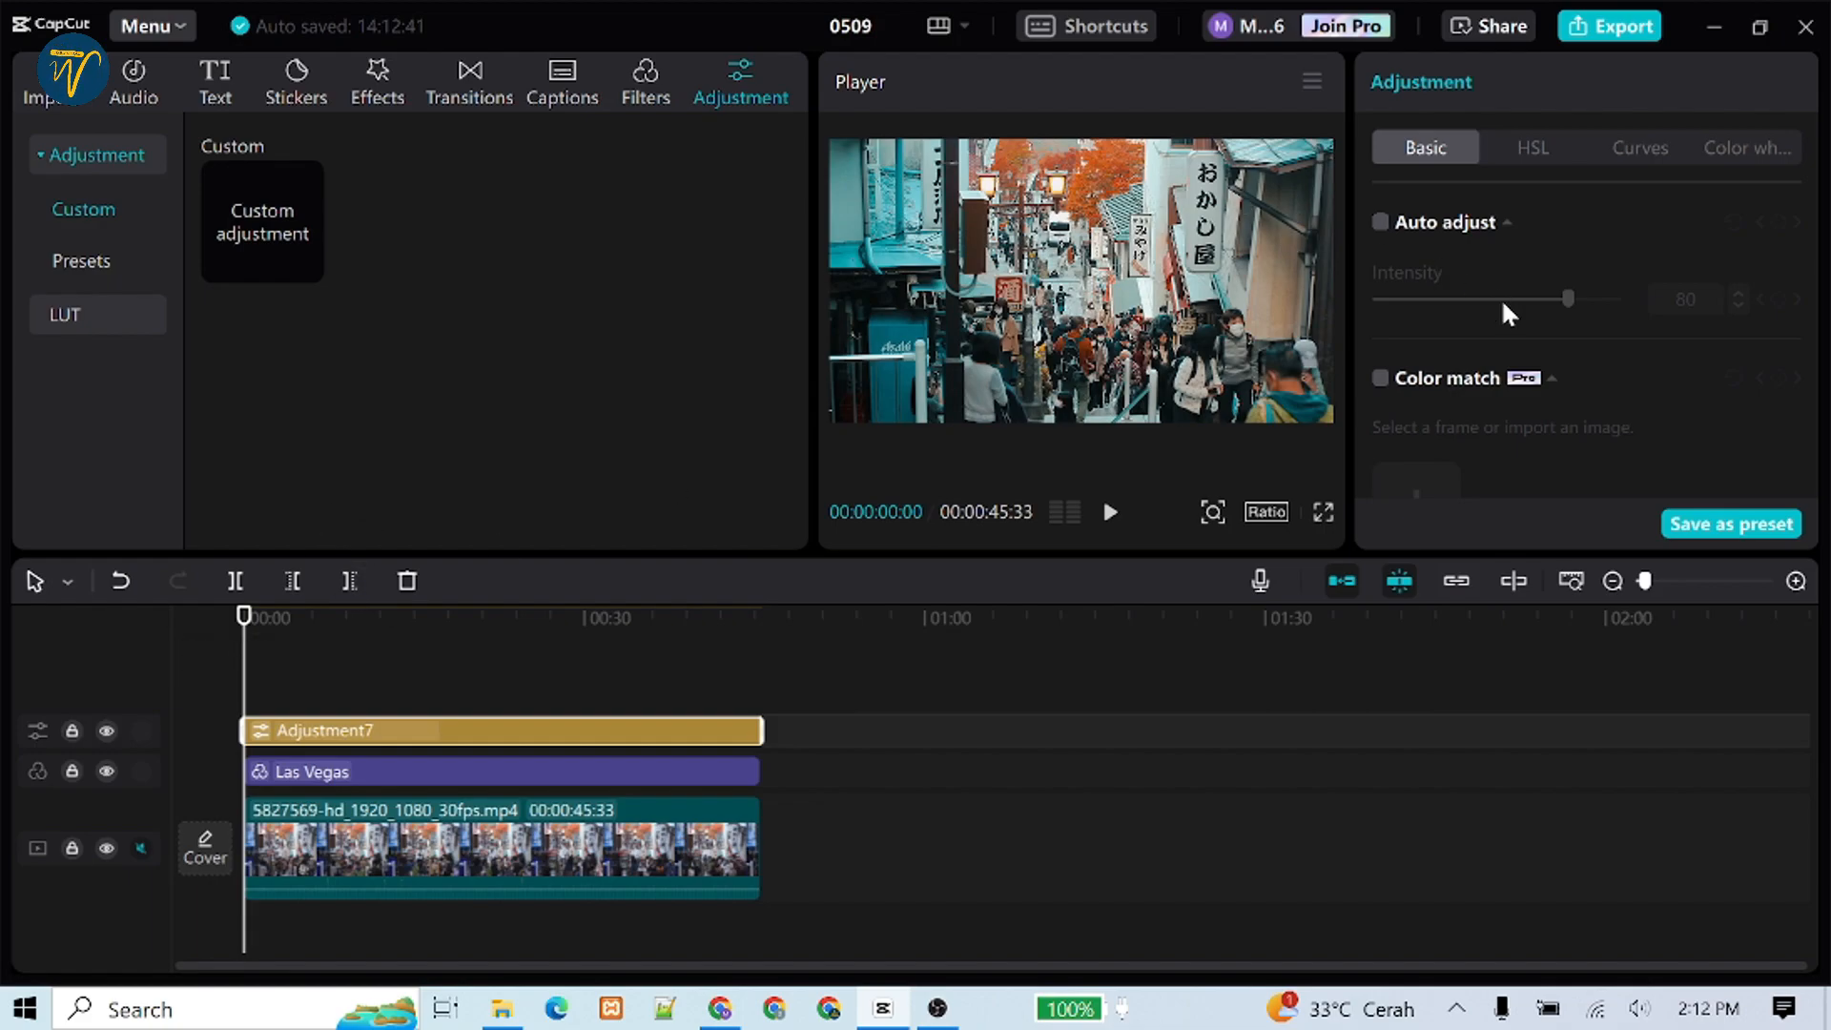
Set the adjustment layer's basic color values to temp 6, tint -9 and saturation 5.
{"action": "scroll", "coordinate": [1618, 318], "scroll_direction": "down", "scroll_amount": 8}
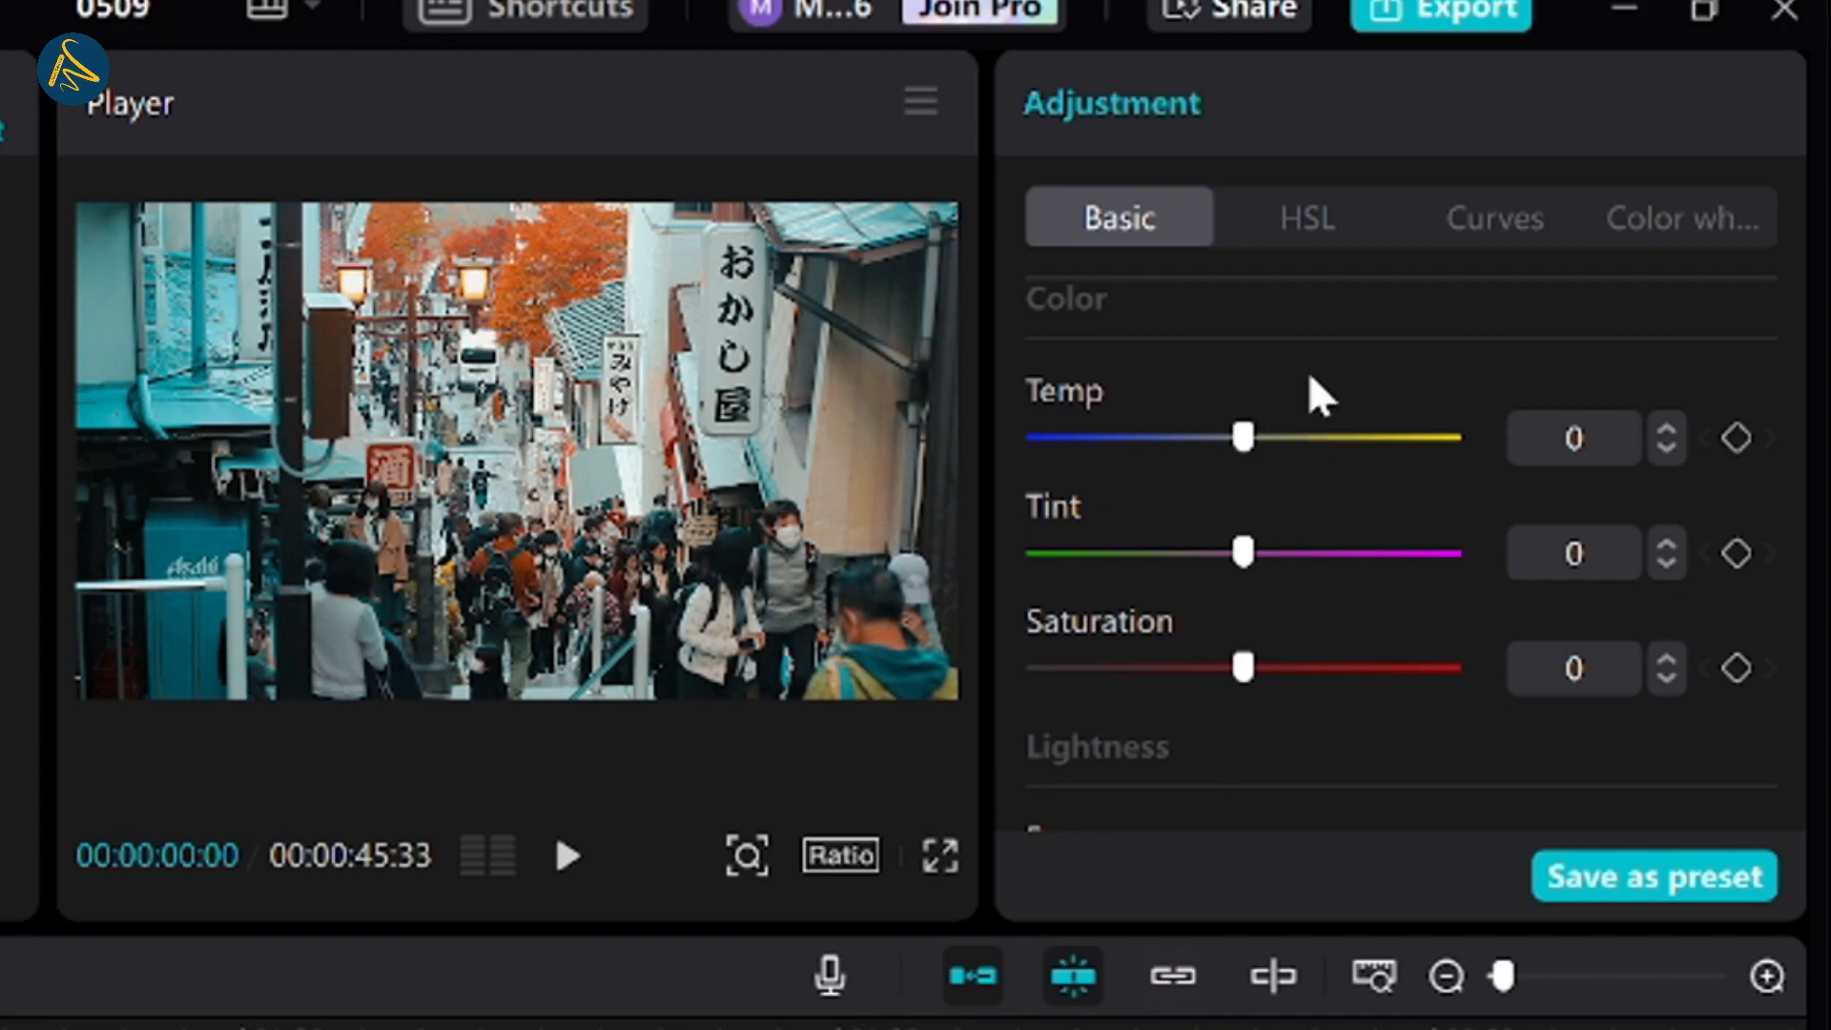
{"action": "left_click_drag", "start_coordinate": [1237, 460], "coordinate": [1259, 456]}
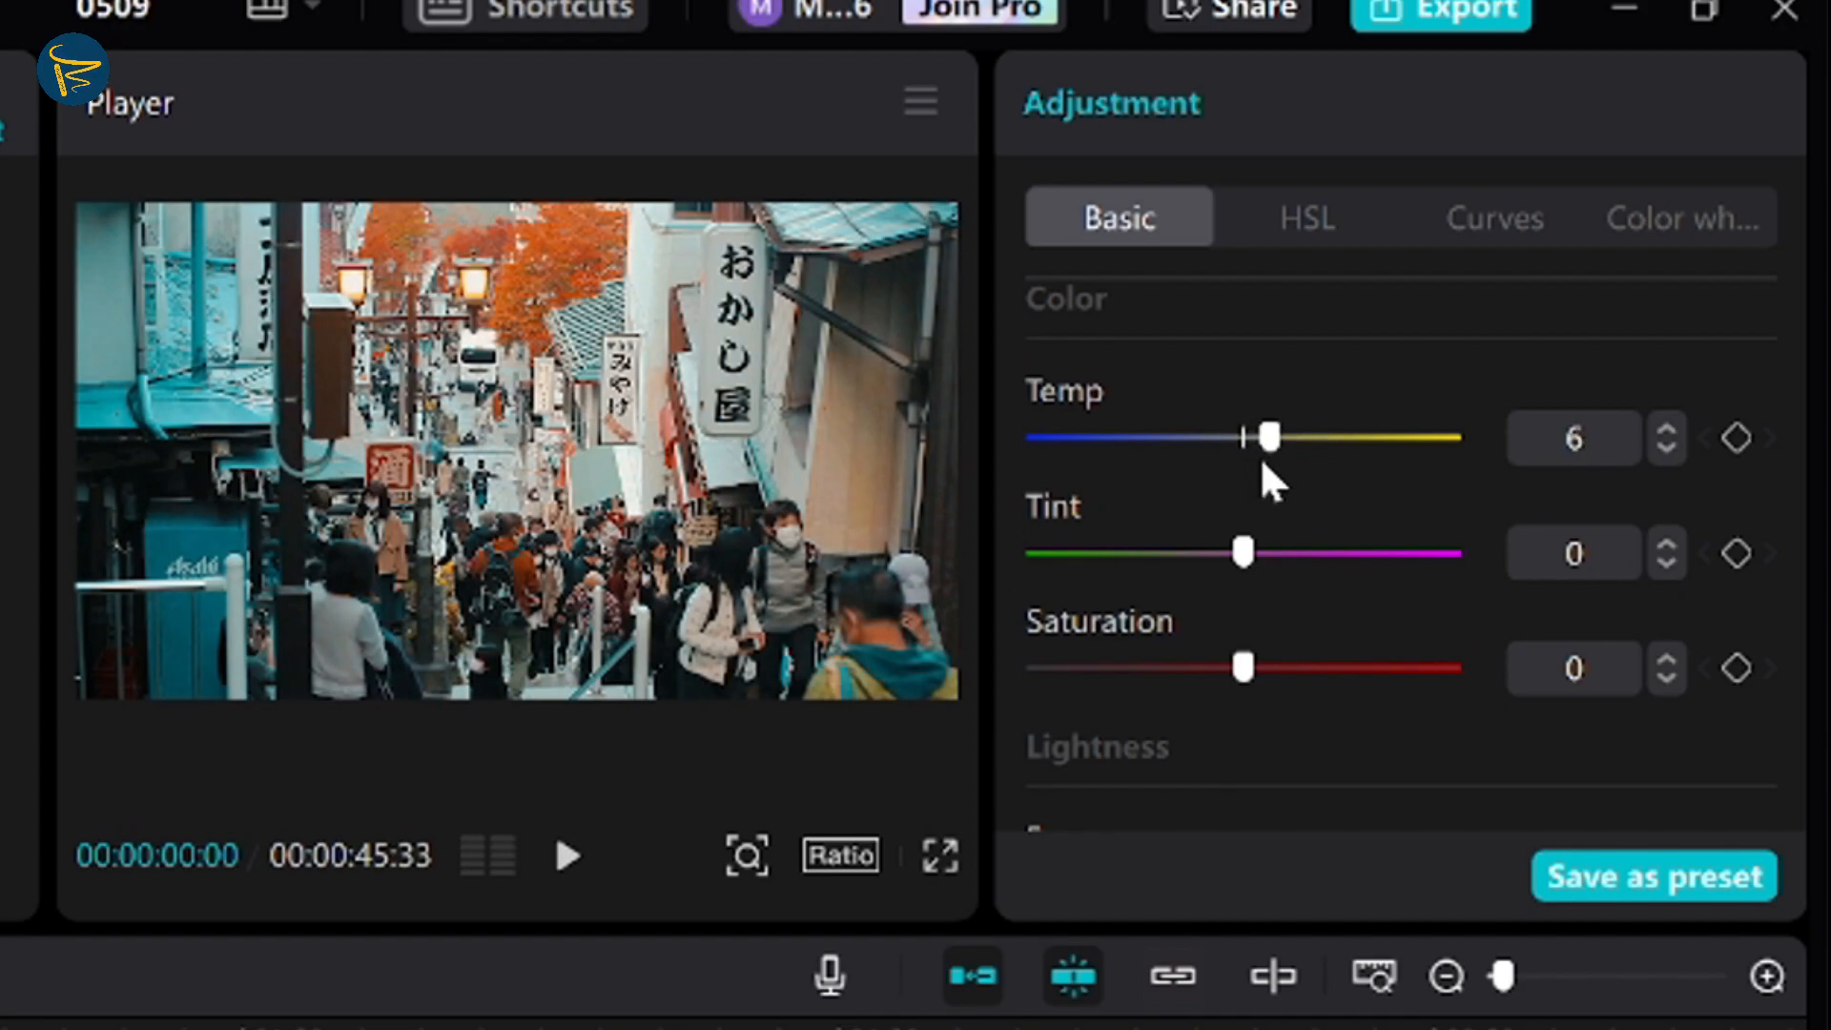
{"action": "left_click_drag", "start_coordinate": [1228, 561], "coordinate": [1192, 565]}
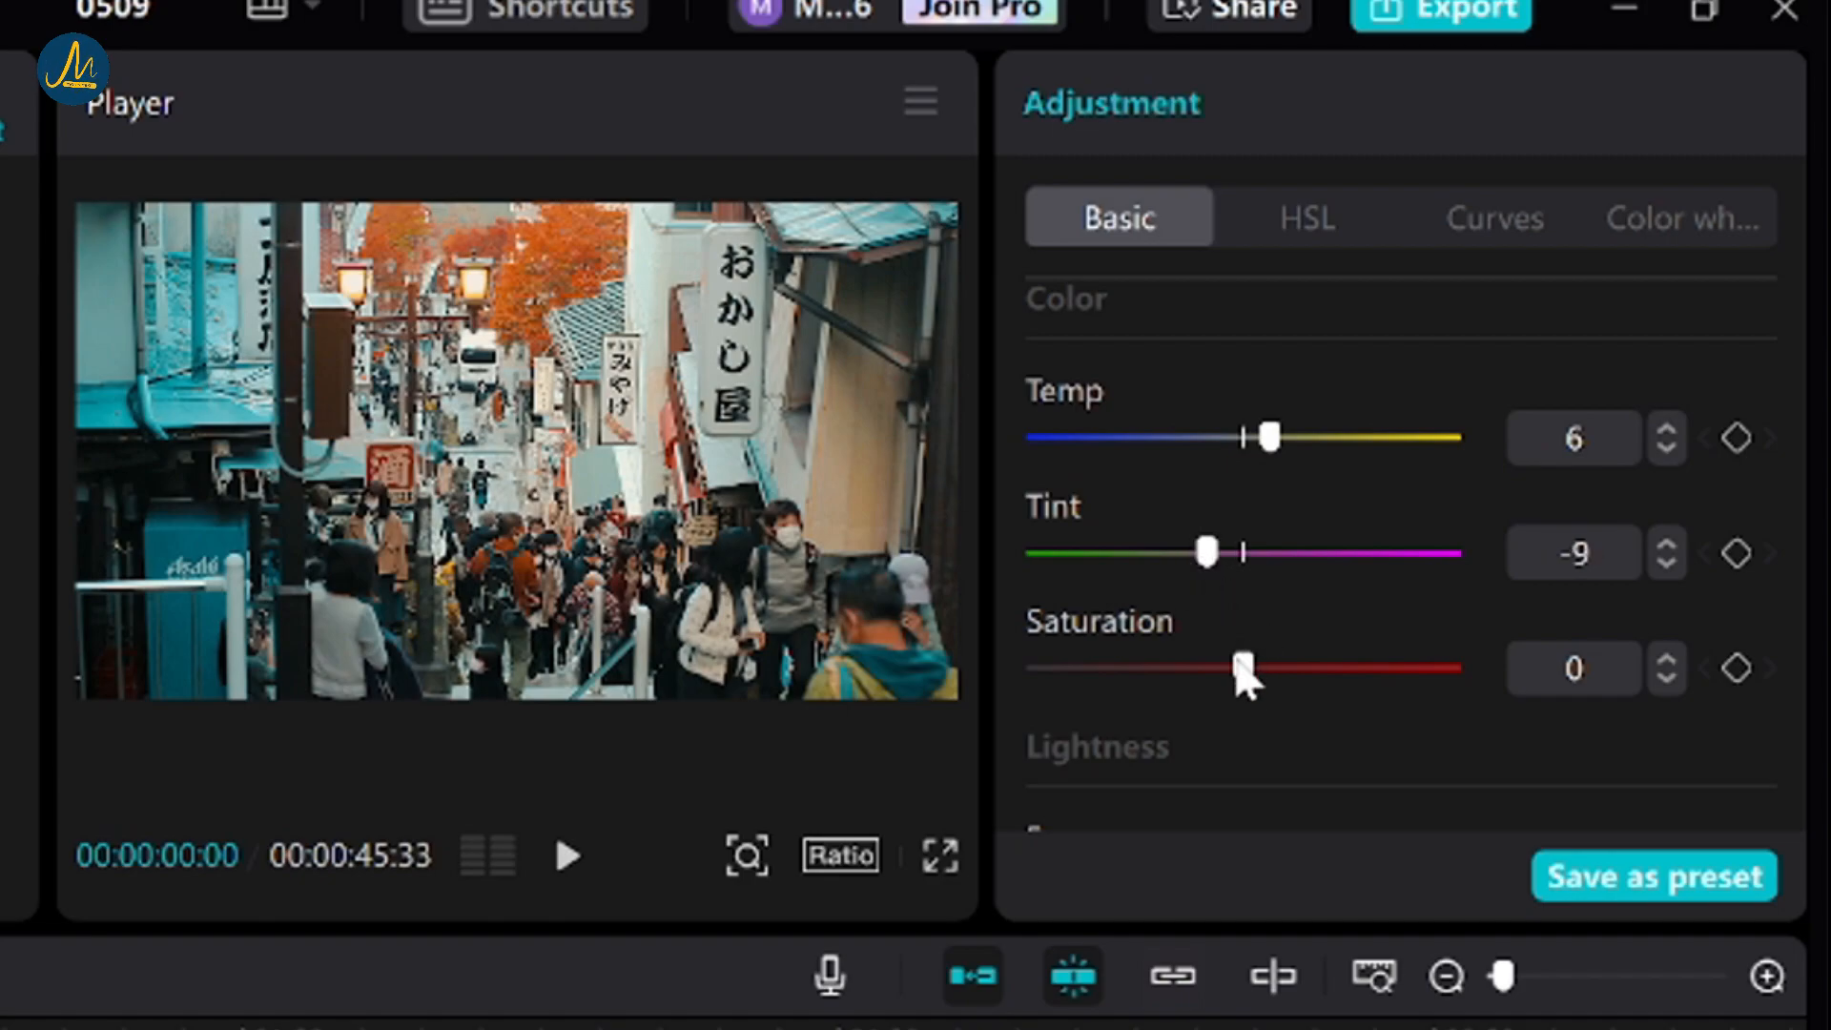
{"action": "left_click_drag", "start_coordinate": [1245, 668], "coordinate": [1259, 673]}
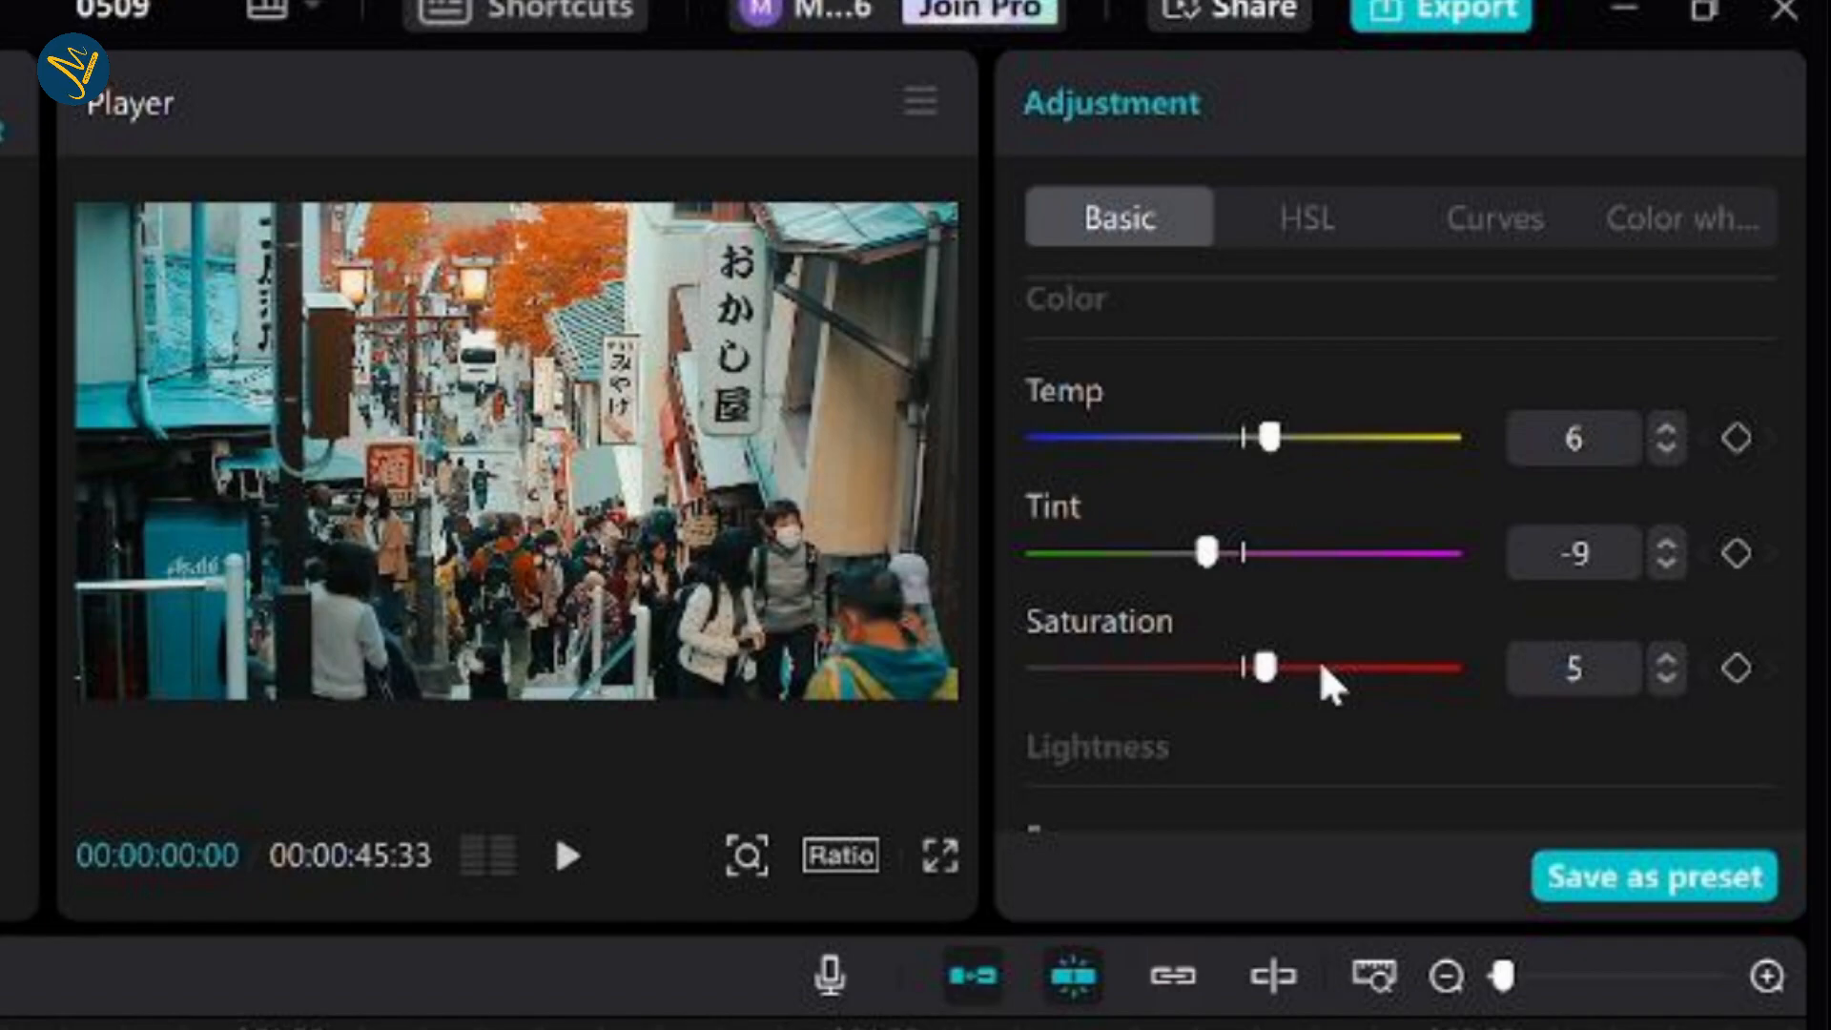
Set the adjustment layer's exposure to -4, contrast to 6, highlight to 13 and shadow to 7.
{"action": "scroll", "coordinate": [1339, 667], "scroll_direction": "down", "scroll_amount": 5}
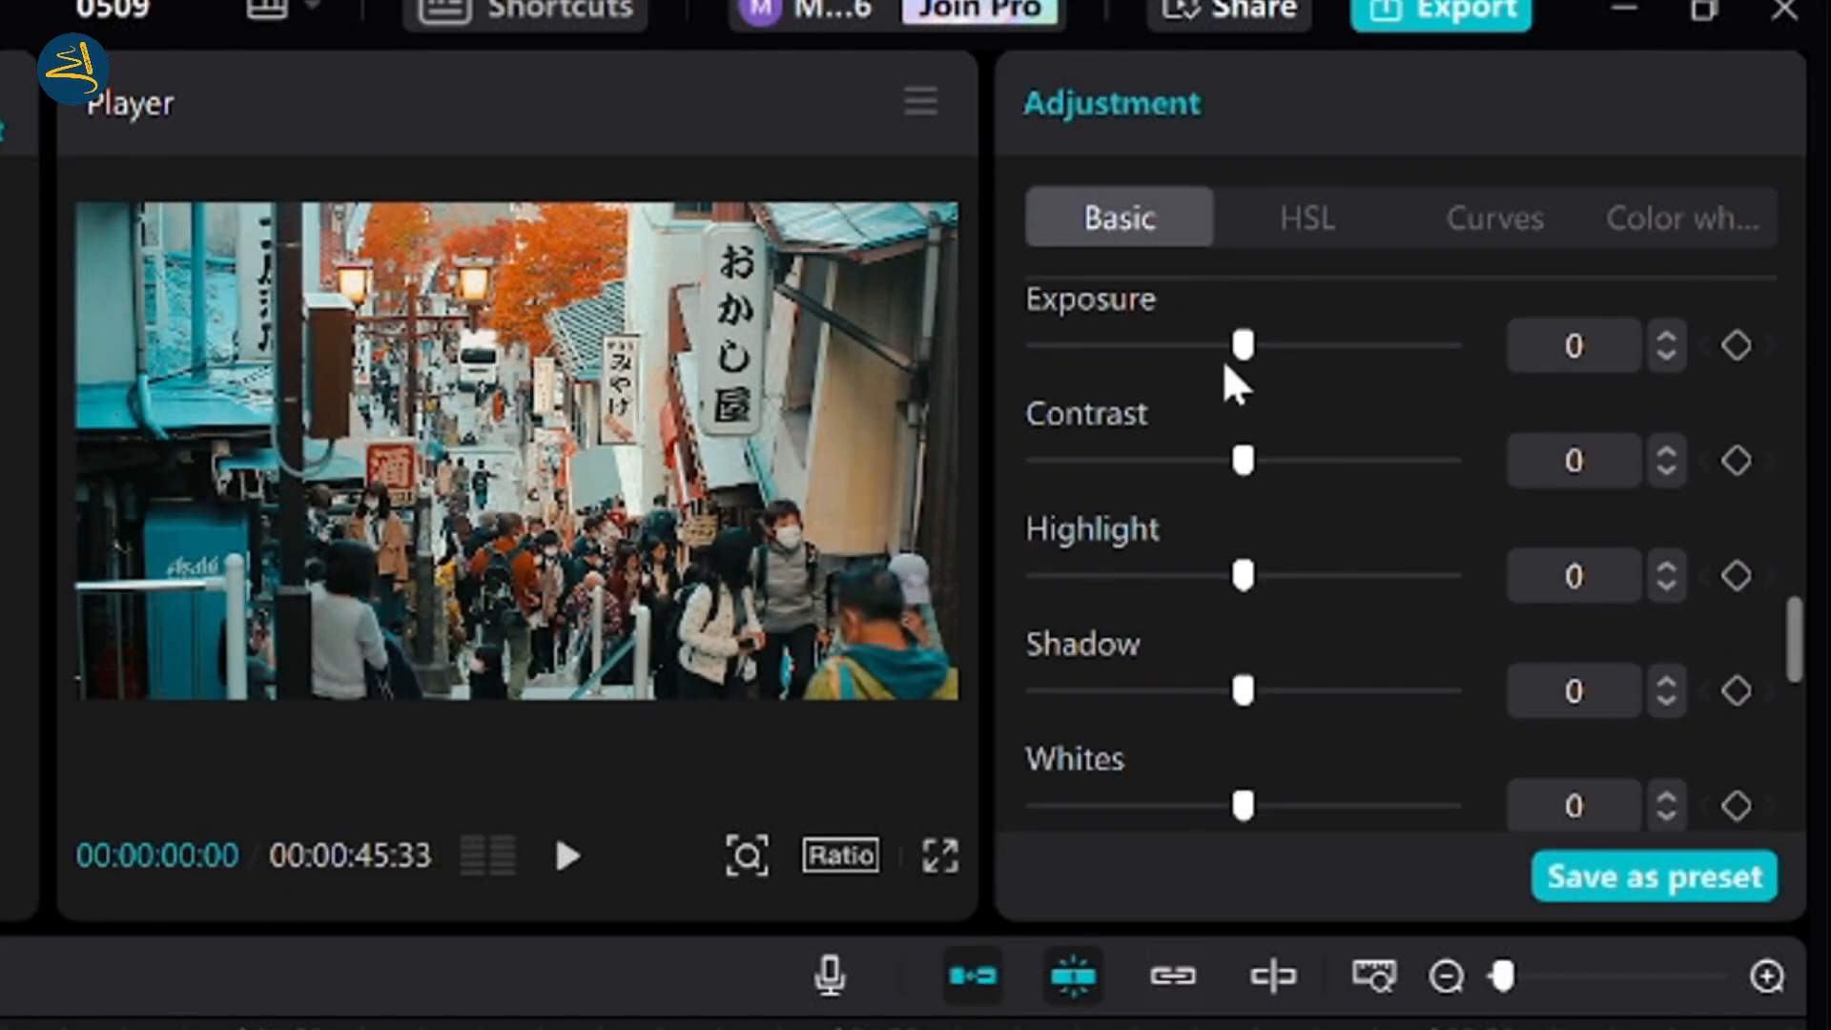
{"action": "left_click_drag", "start_coordinate": [1243, 346], "coordinate": [1224, 348]}
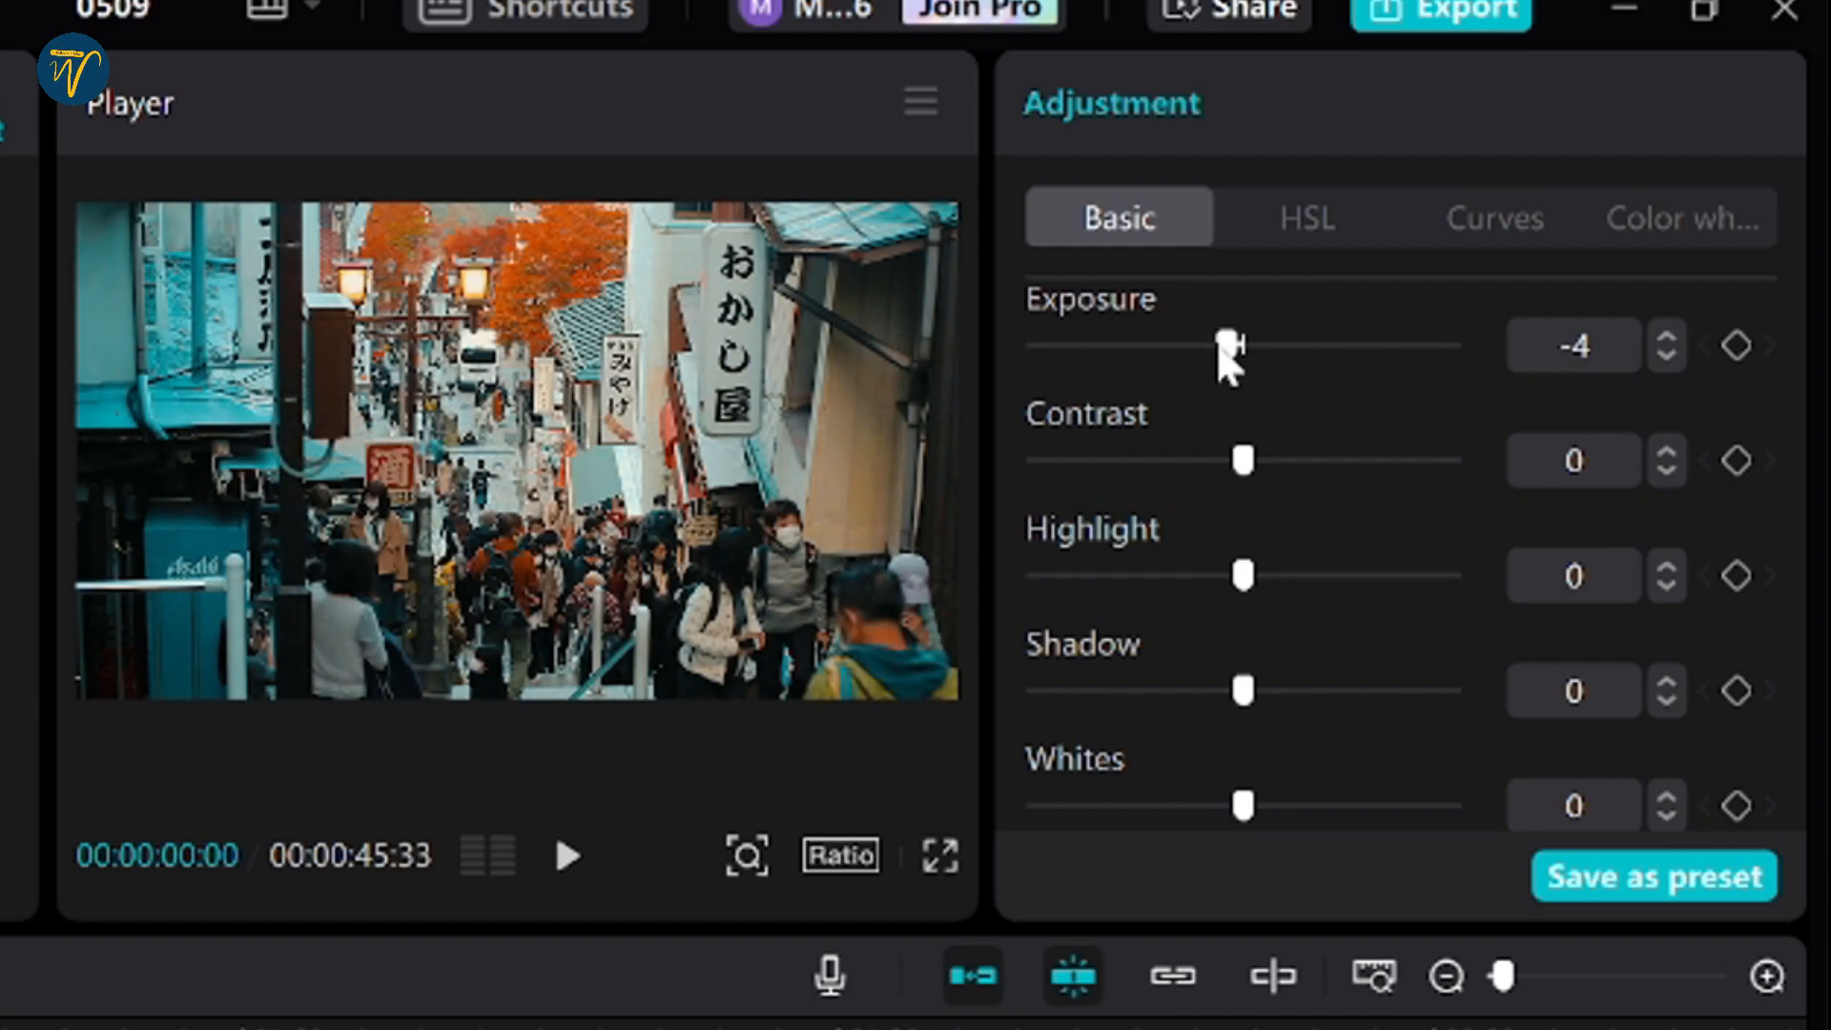
{"action": "left_click_drag", "start_coordinate": [1243, 460], "coordinate": [1267, 463]}
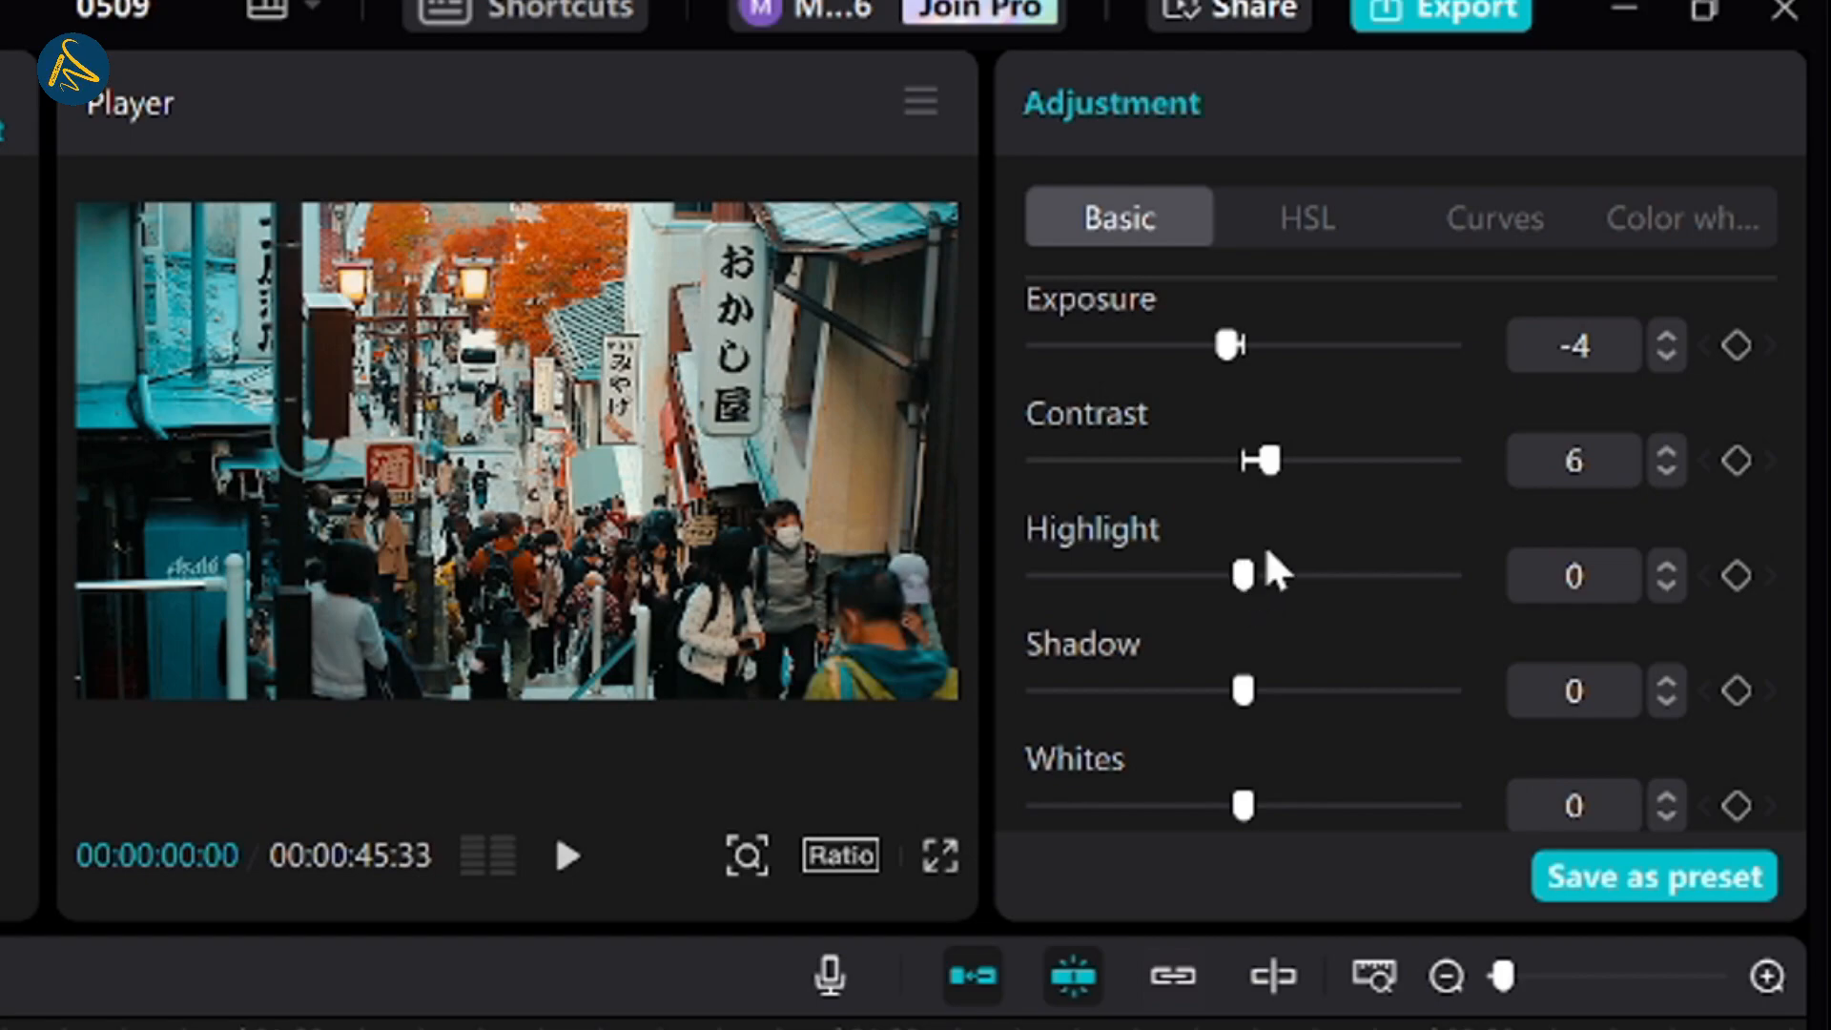
{"action": "left_click_drag", "start_coordinate": [1244, 575], "coordinate": [1292, 572]}
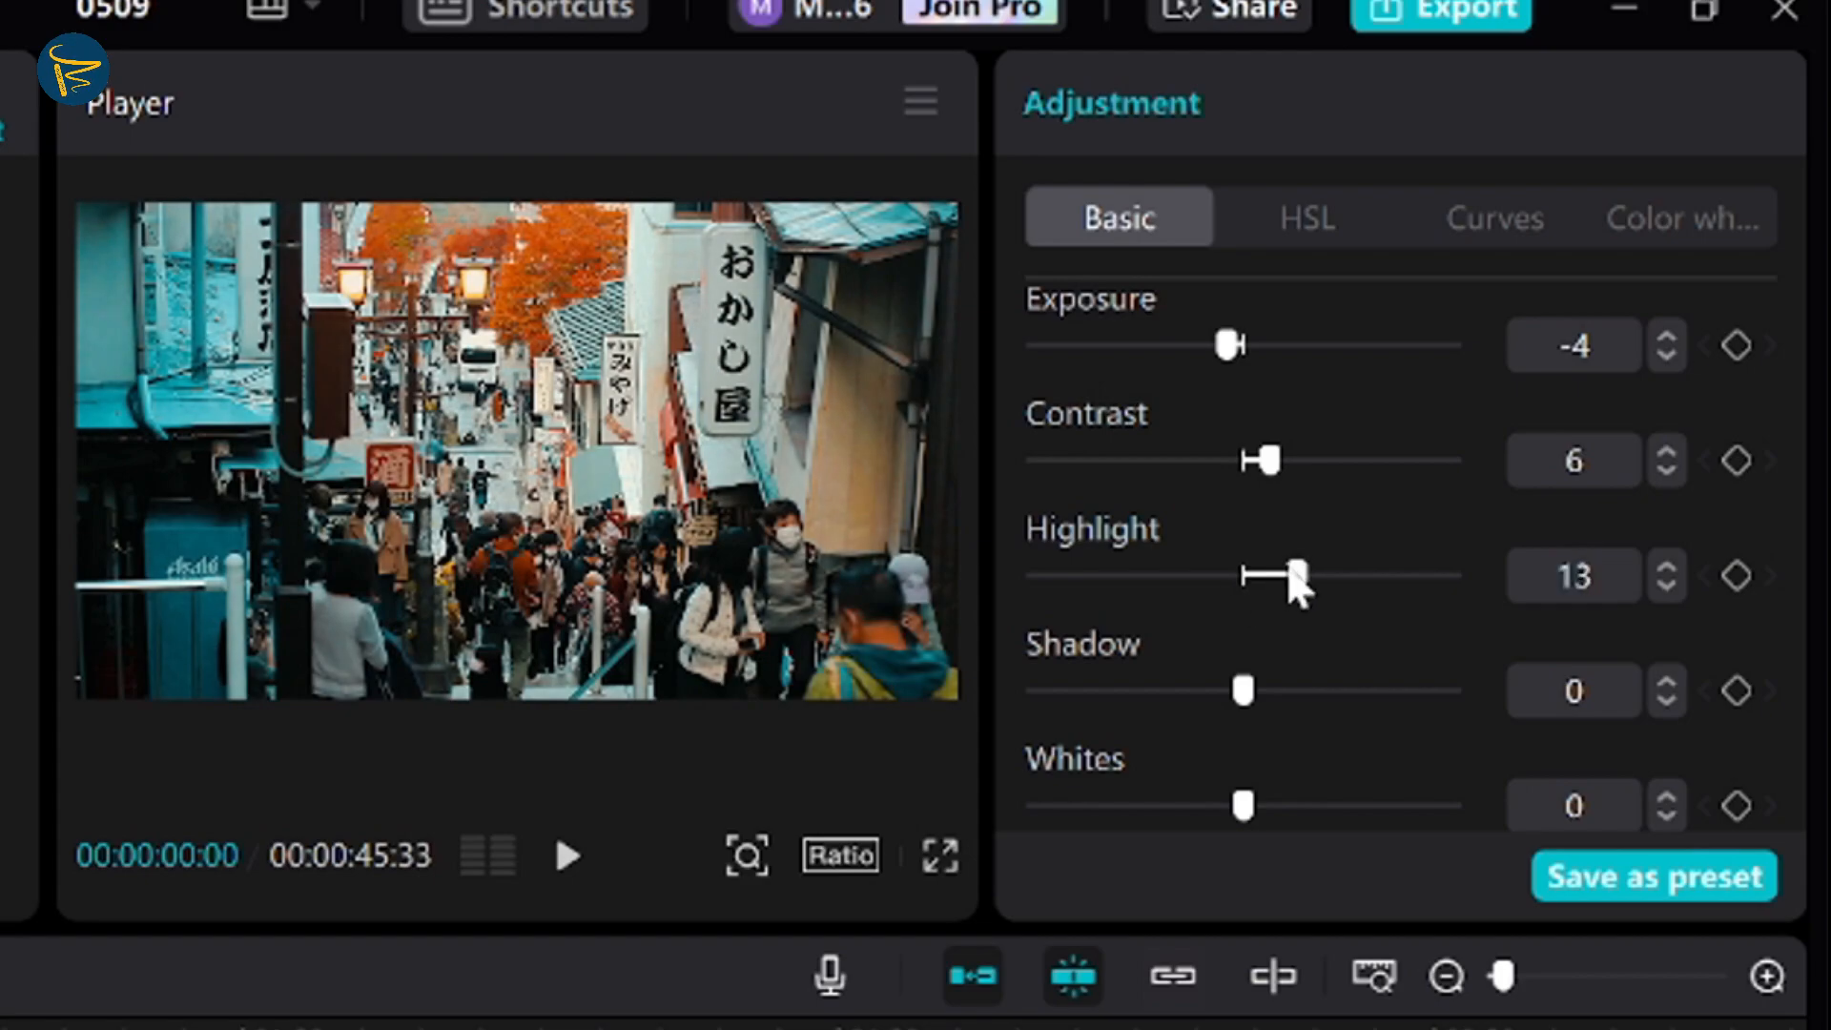
{"action": "left_click_drag", "start_coordinate": [1261, 698], "coordinate": [1274, 698]}
Raise the adjustment layer's whites slightly and set its brilliance to -10.
{"action": "scroll", "coordinate": [1259, 668], "scroll_direction": "down", "scroll_amount": 2}
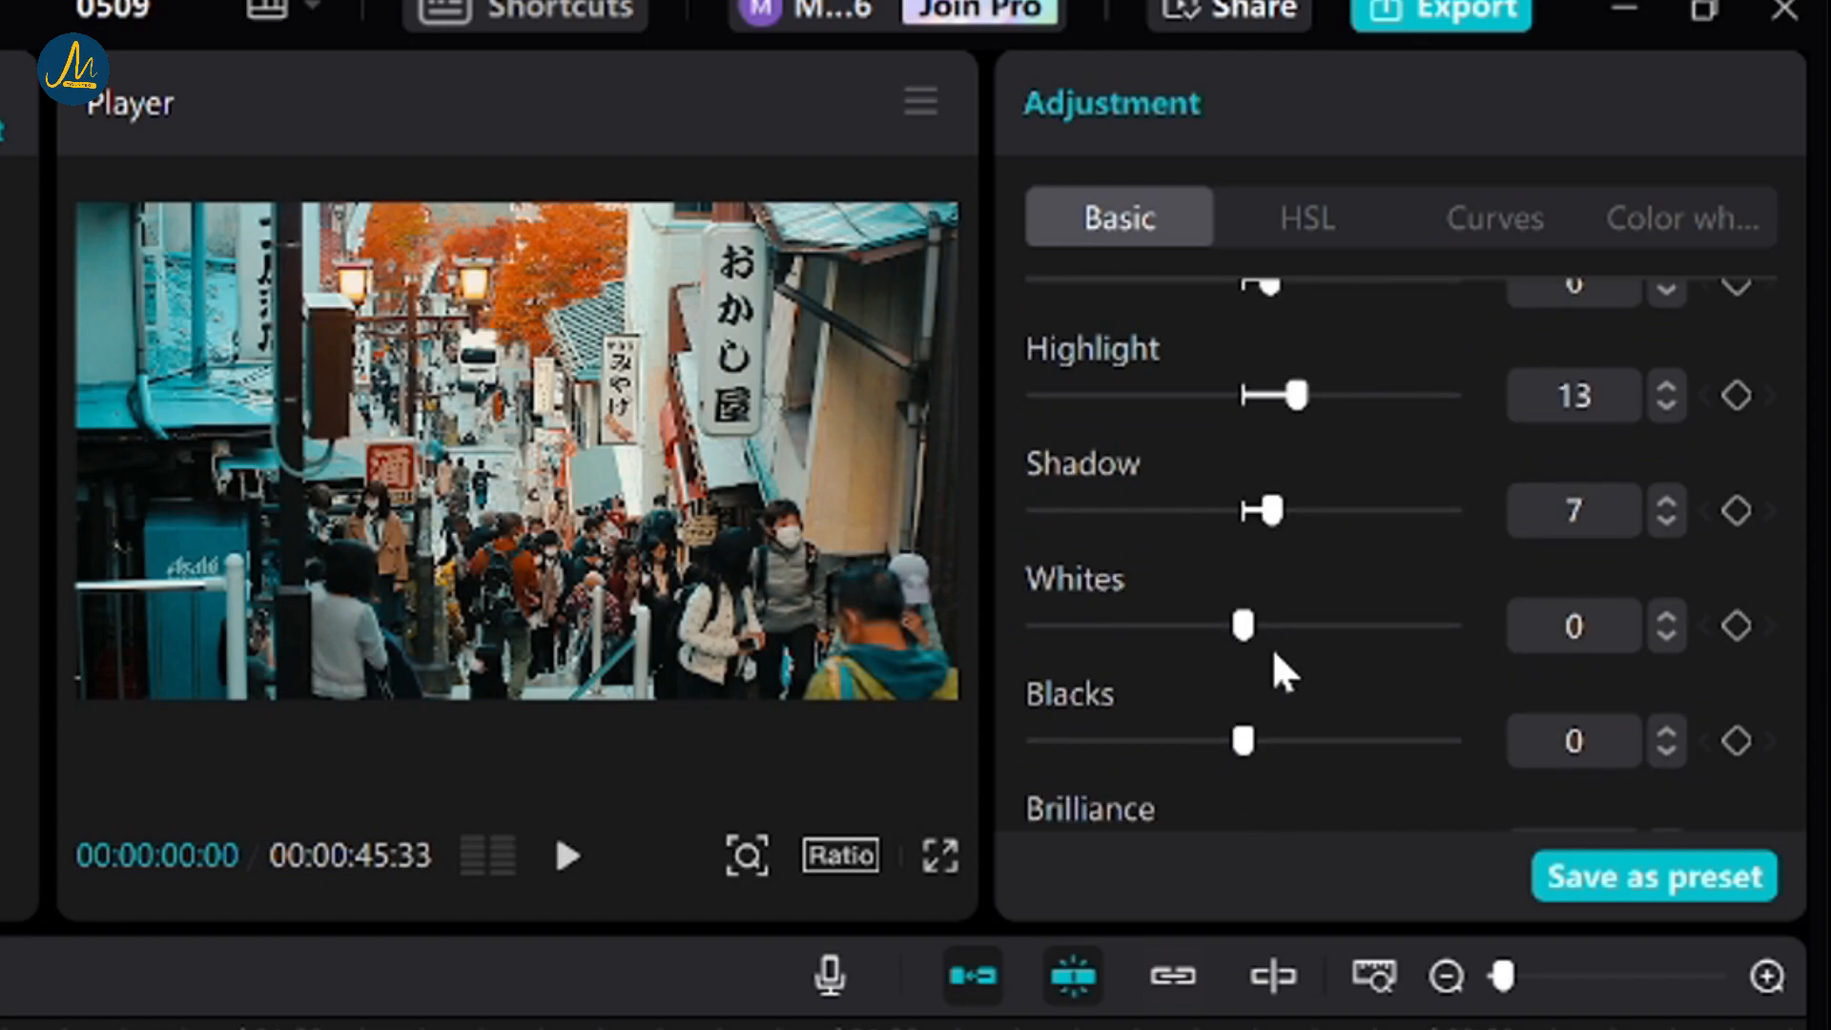
{"action": "scroll", "coordinate": [1278, 658], "scroll_direction": "down", "scroll_amount": 2}
{"action": "left_click_drag", "start_coordinate": [1248, 454], "coordinate": [1288, 456]}
{"action": "left_click_drag", "start_coordinate": [1243, 676], "coordinate": [1194, 679]}
Set the adjustment layer's sharpen effect to 20 and add a slight vignette that darkens the corners.
{"action": "scroll", "coordinate": [1227, 703], "scroll_direction": "down", "scroll_amount": 6}
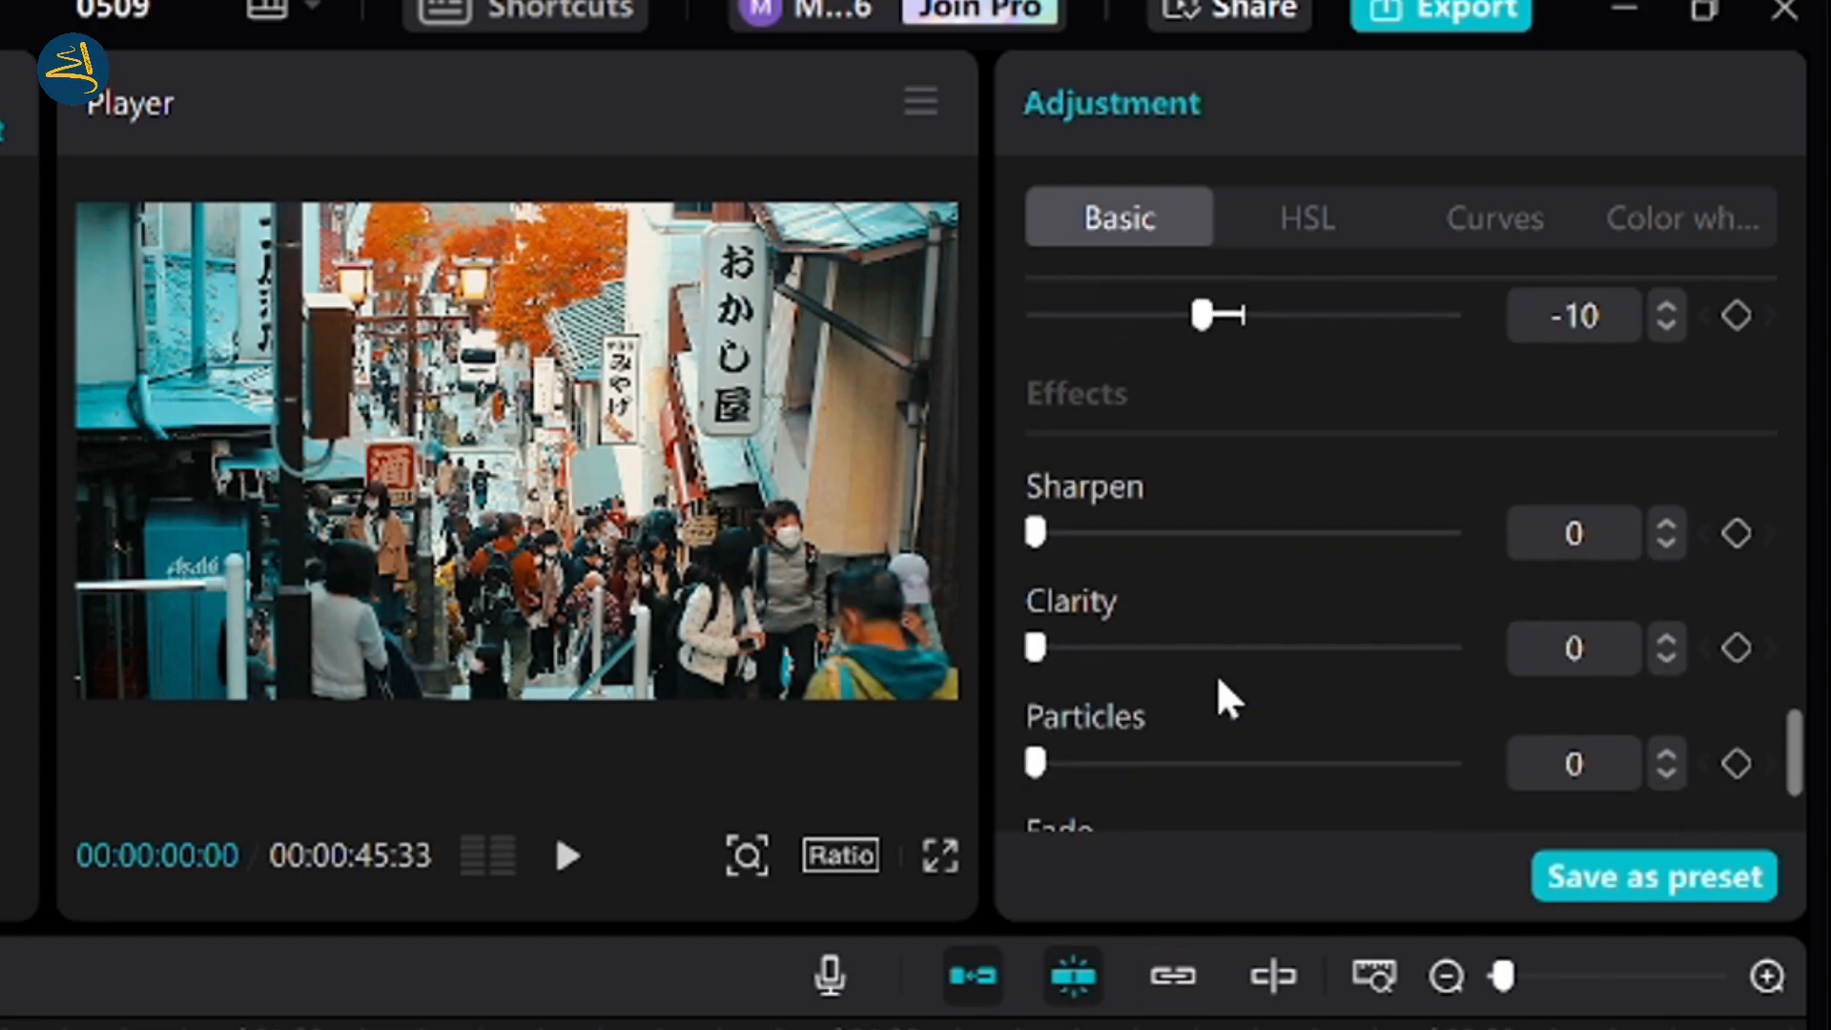
{"action": "left_click_drag", "start_coordinate": [1043, 364], "coordinate": [1127, 366]}
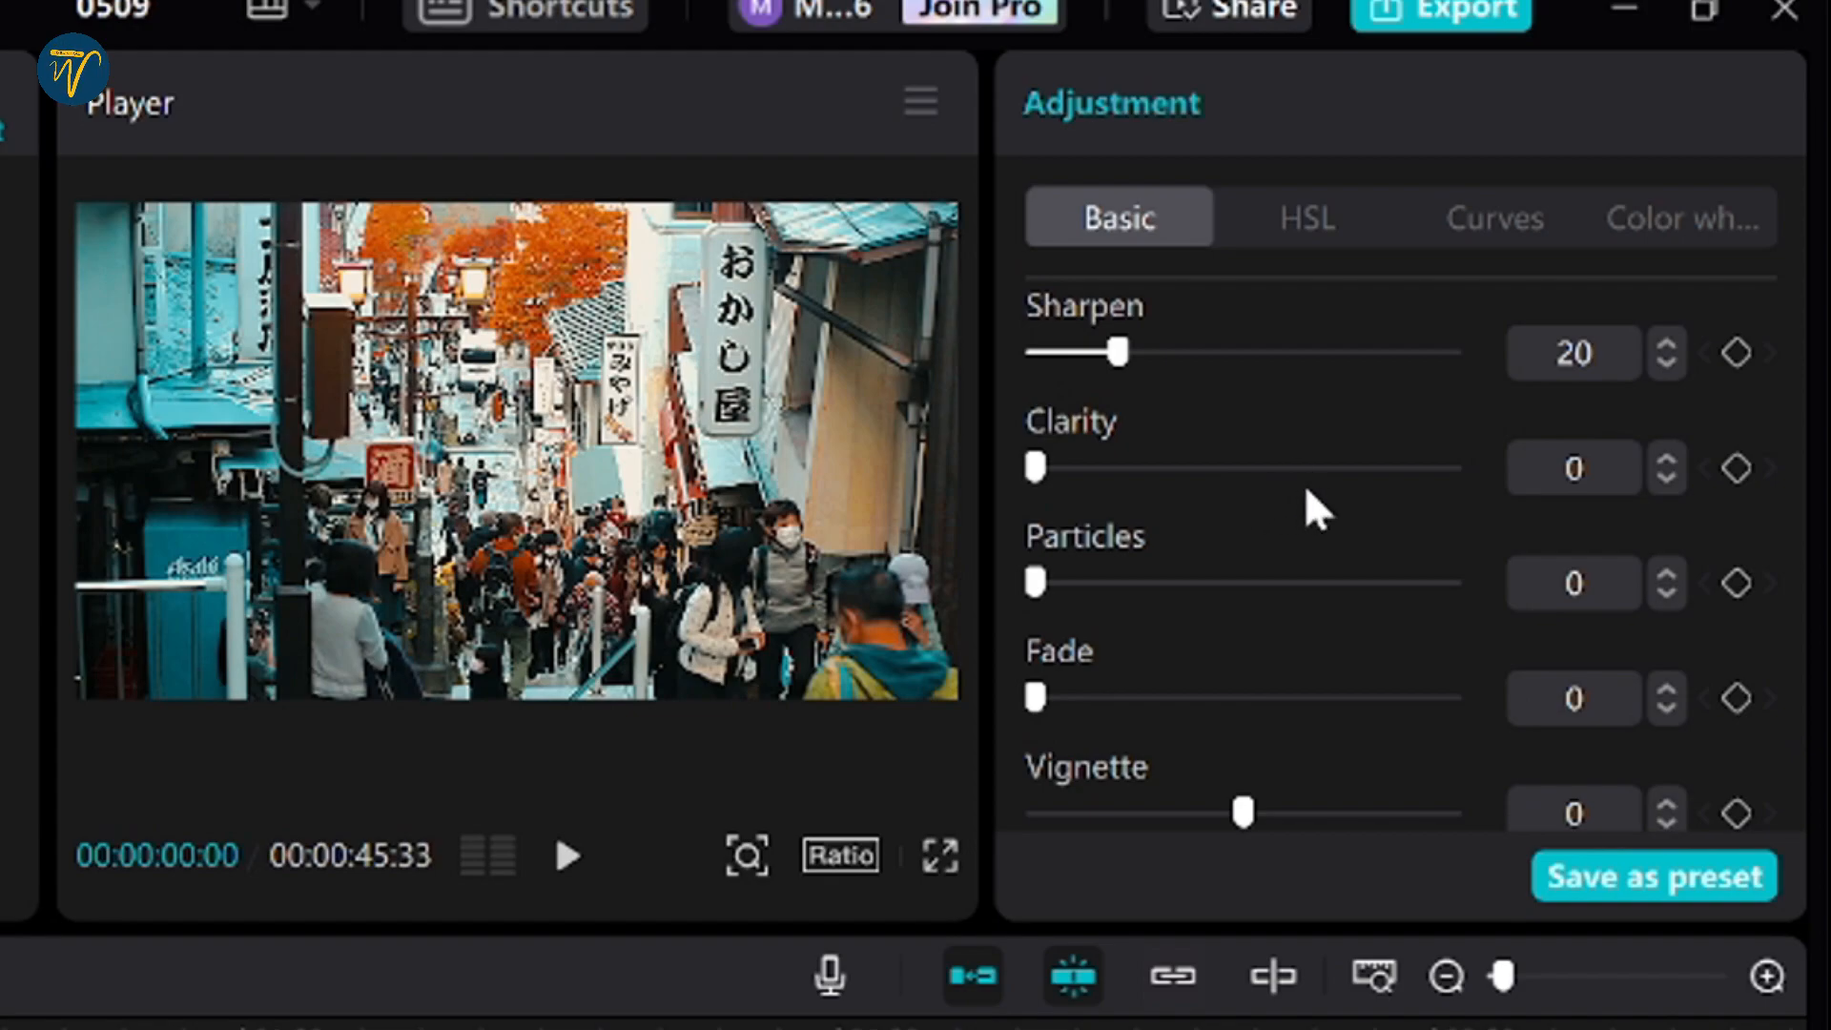
{"action": "scroll", "coordinate": [1354, 539], "scroll_direction": "down", "scroll_amount": 1}
{"action": "left_click_drag", "start_coordinate": [1242, 803], "coordinate": [1298, 809]}
{"action": "left_click", "coordinate": [1667, 792]}
Set the red HSL saturation to -49 and lightness to -47.
{"action": "left_click", "coordinate": [1328, 229]}
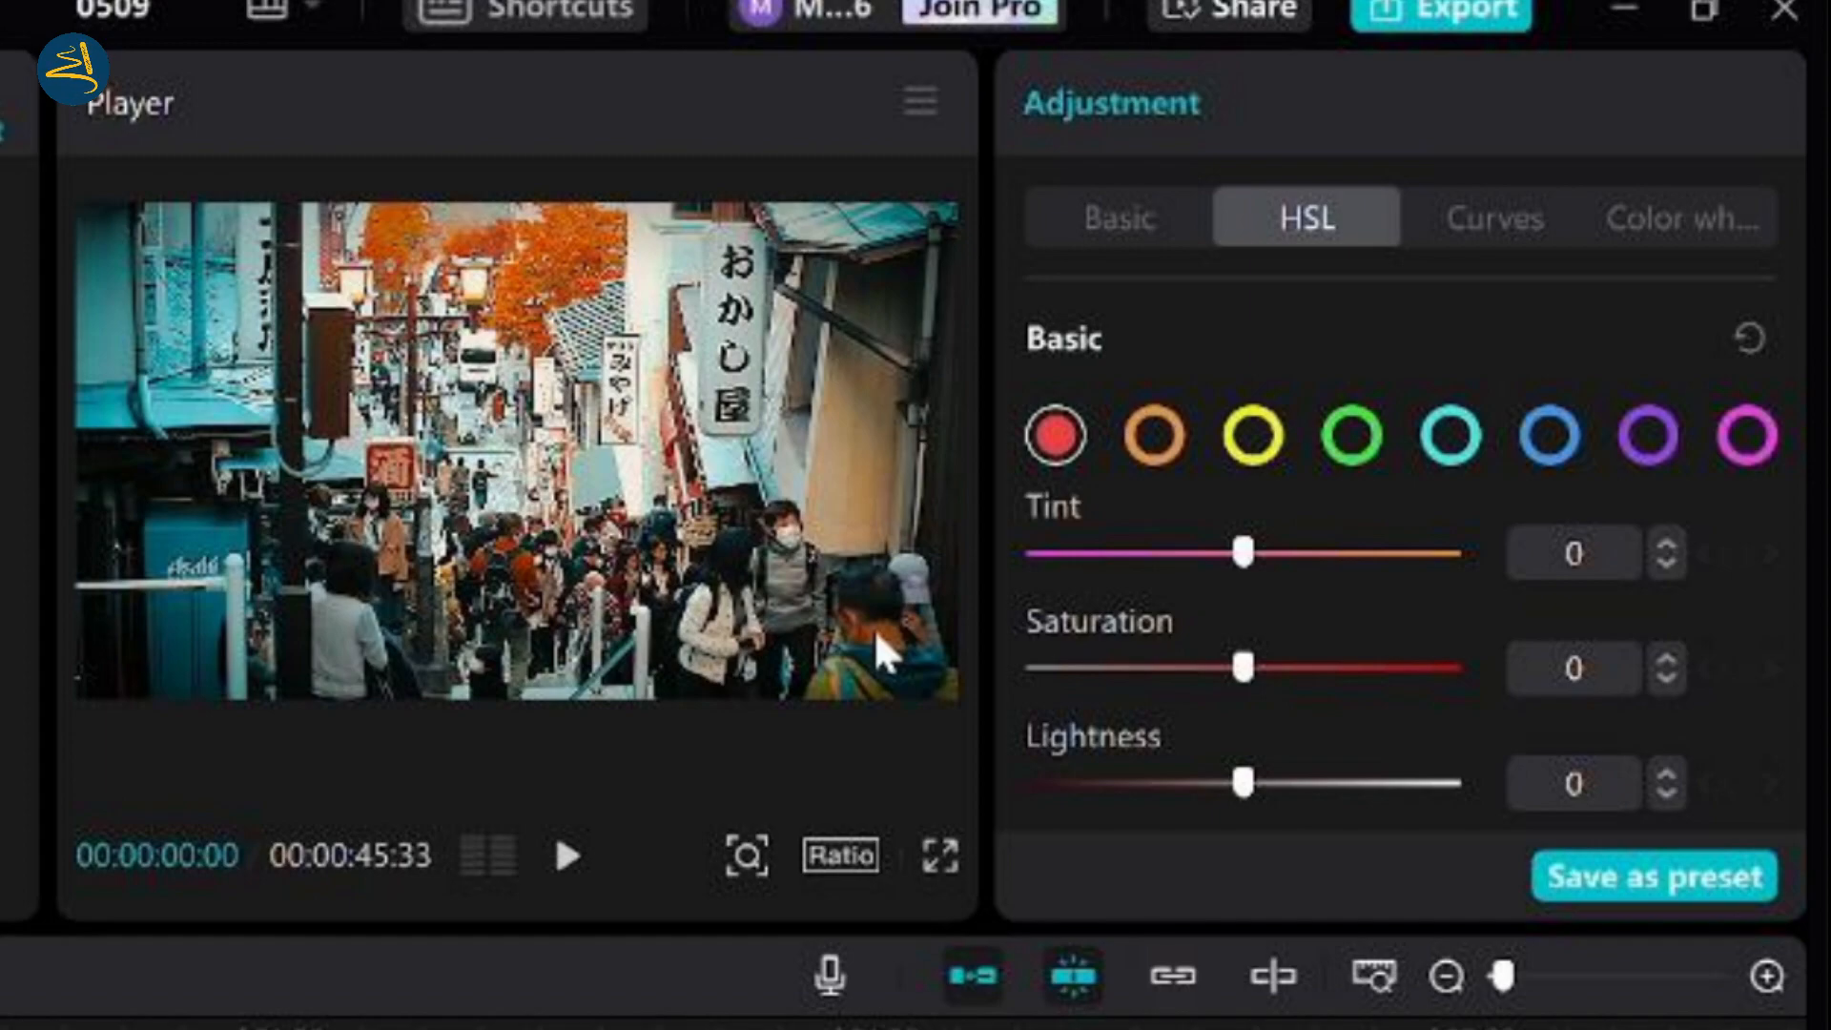
{"action": "left_click_drag", "start_coordinate": [1243, 667], "coordinate": [1141, 675]}
{"action": "left_click_drag", "start_coordinate": [1232, 784], "coordinate": [1153, 787]}
{"action": "left_click", "coordinate": [1667, 793]}
{"action": "left_click", "coordinate": [1667, 794]}
{"action": "left_click", "coordinate": [1666, 793]}
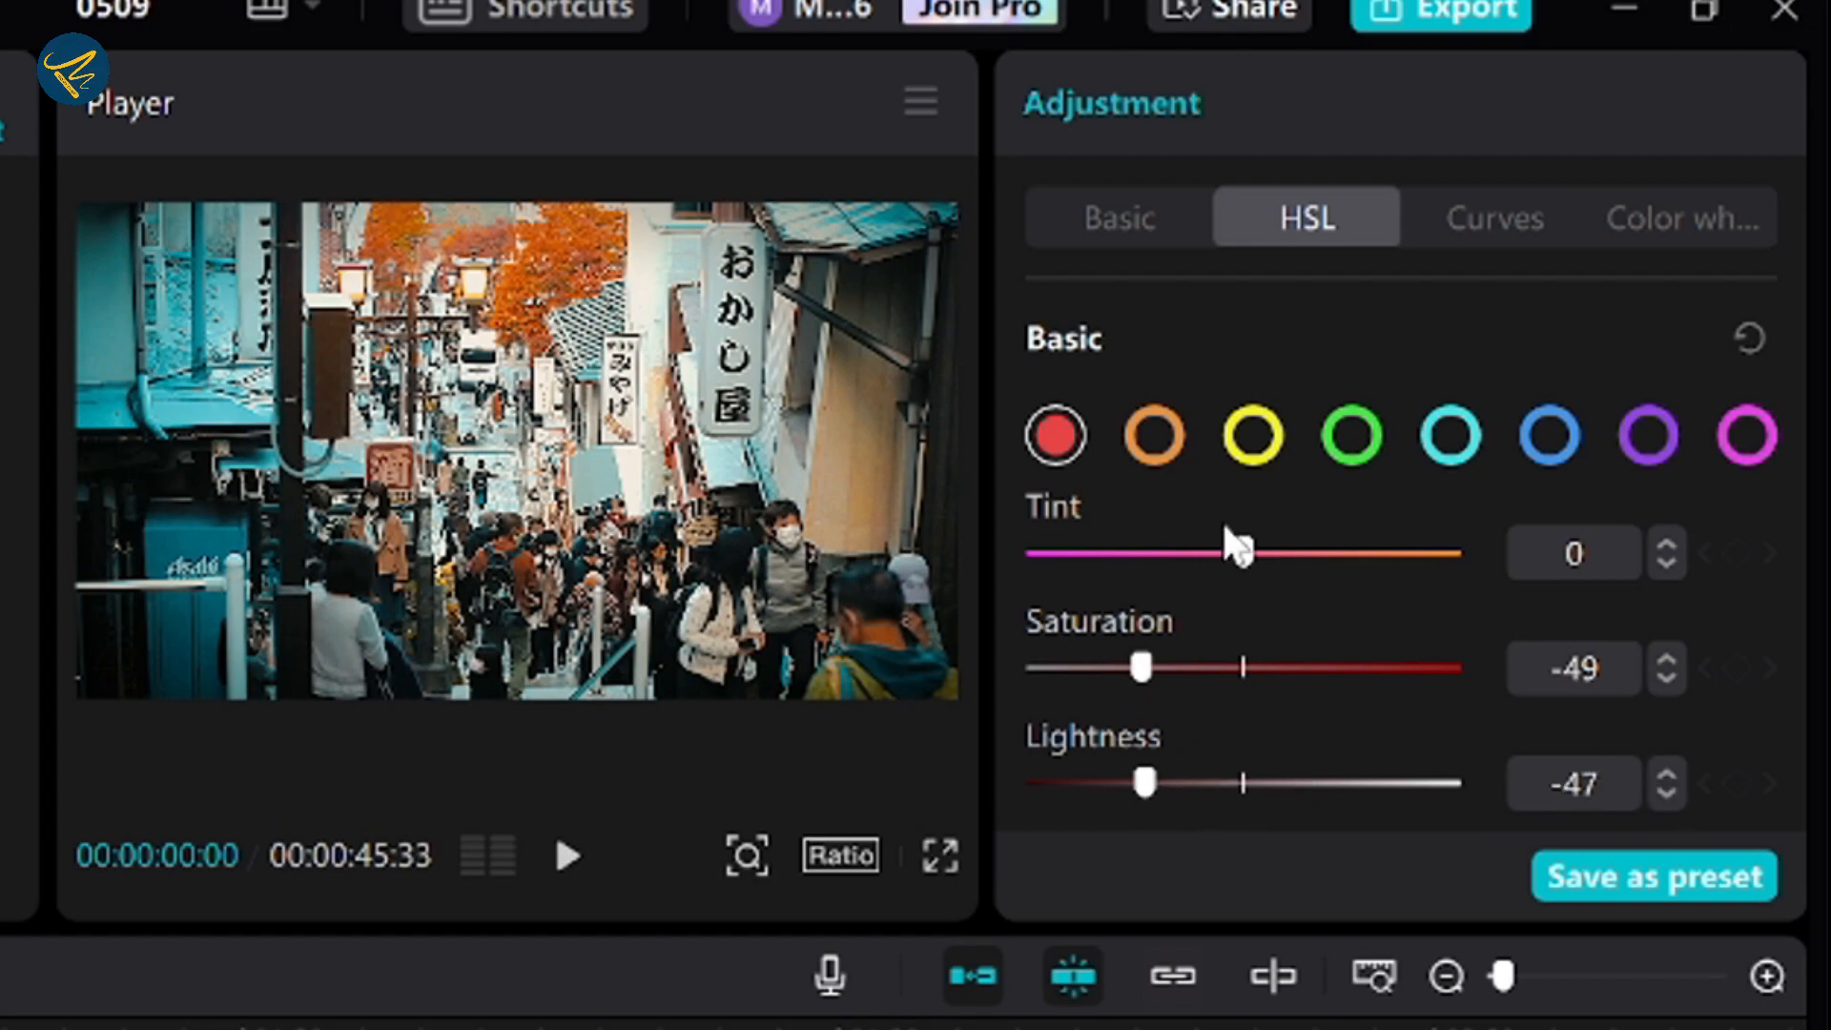
Set the orange HSL tint to 20, saturation to -40 and lightness to 20.
{"action": "left_click", "coordinate": [1155, 448]}
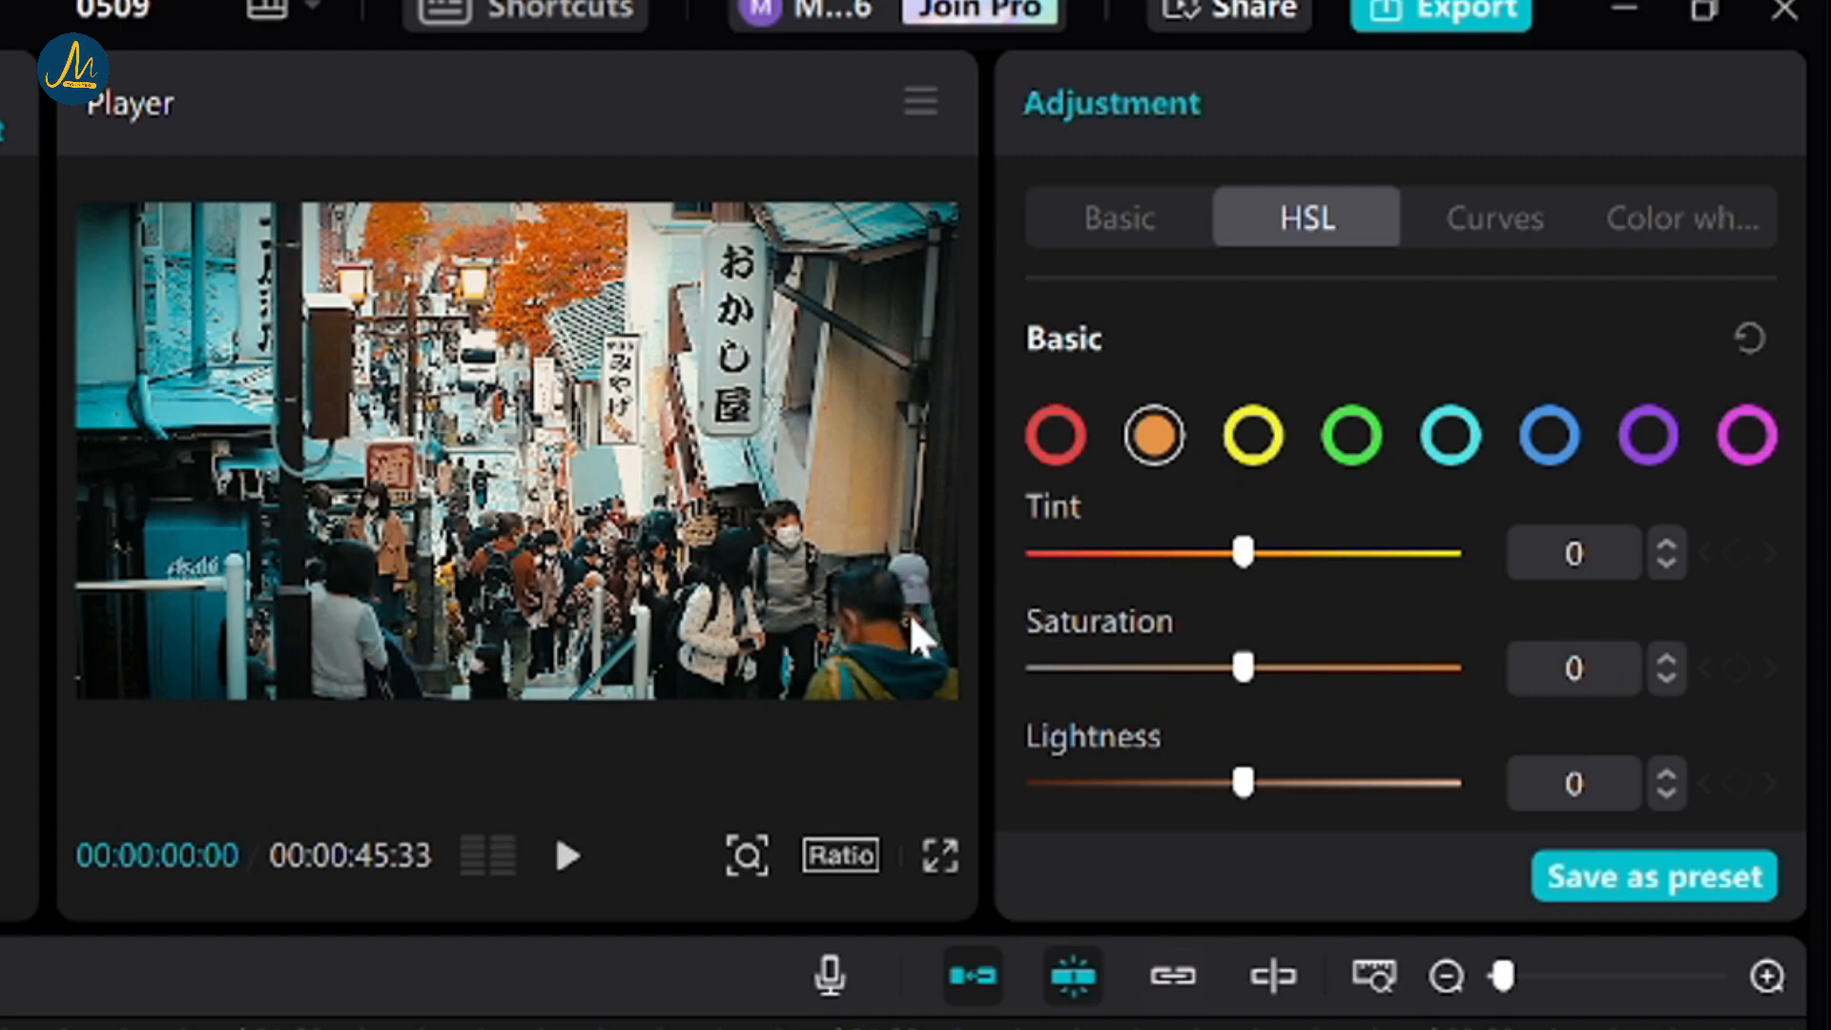
{"action": "left_click_drag", "start_coordinate": [1243, 555], "coordinate": [1280, 553]}
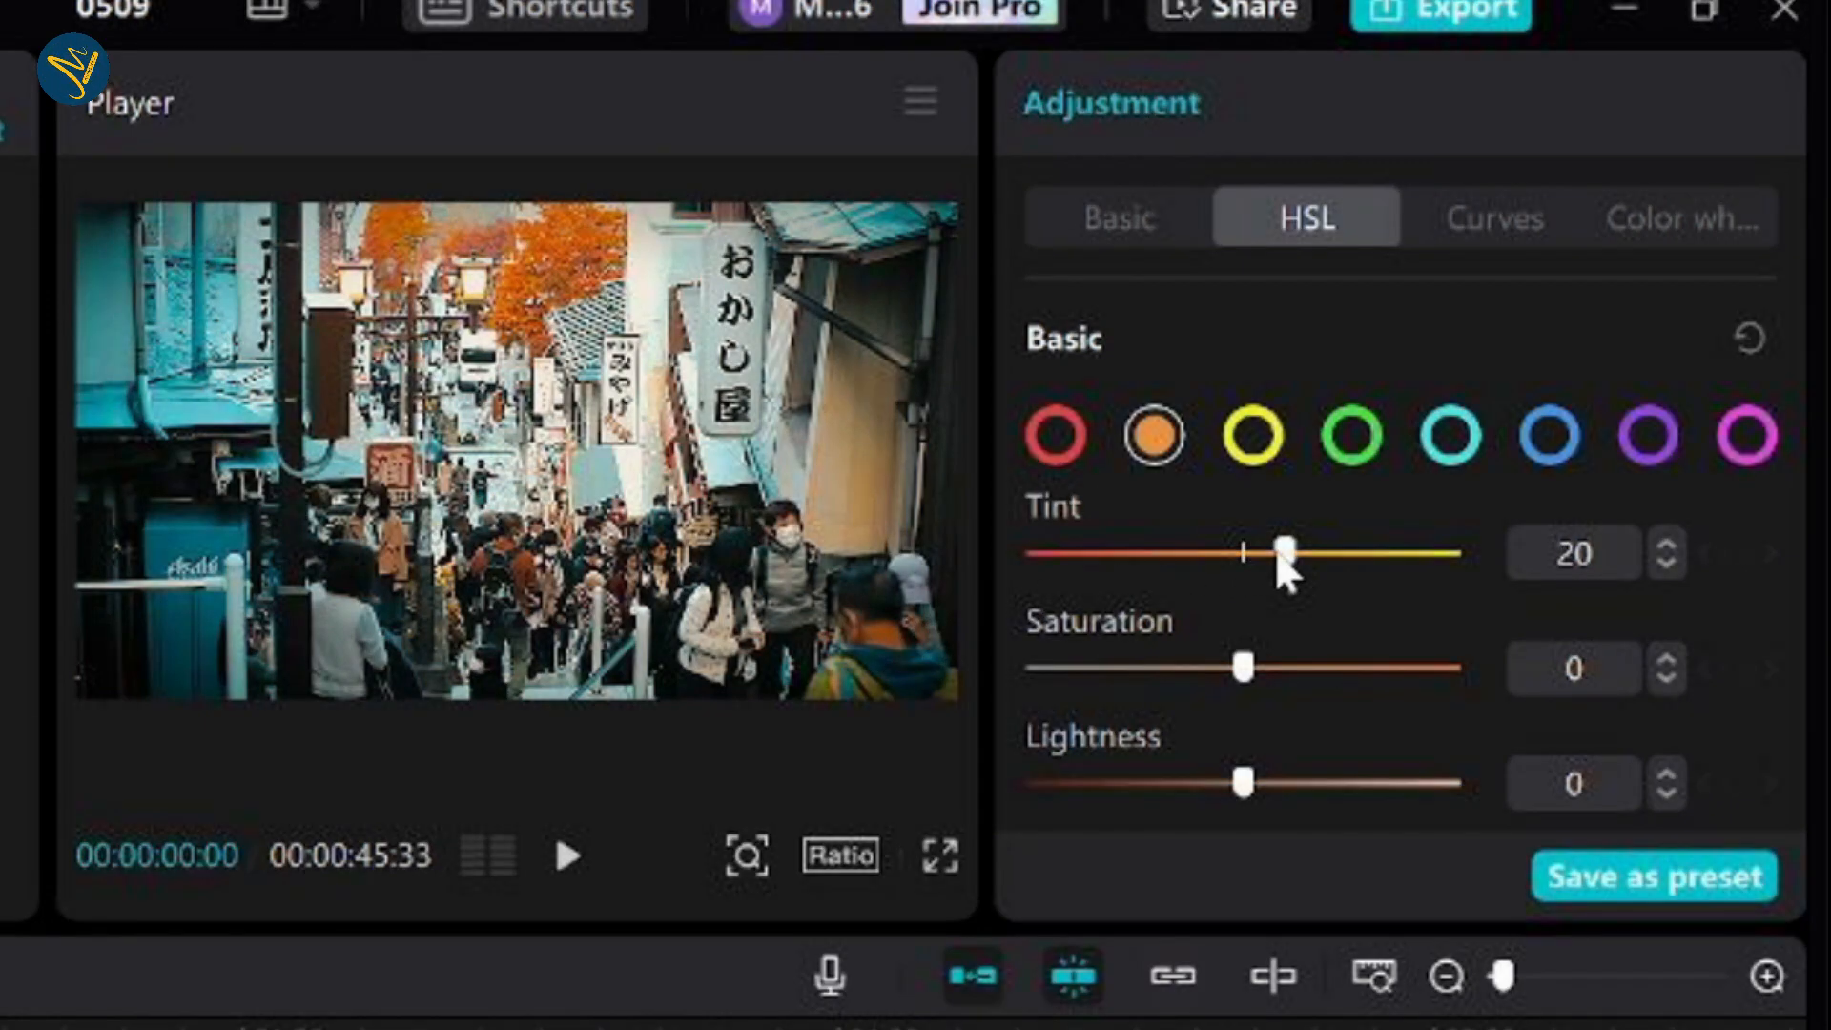
{"action": "left_click_drag", "start_coordinate": [1242, 667], "coordinate": [1161, 667]}
{"action": "left_click", "coordinate": [1667, 680]}
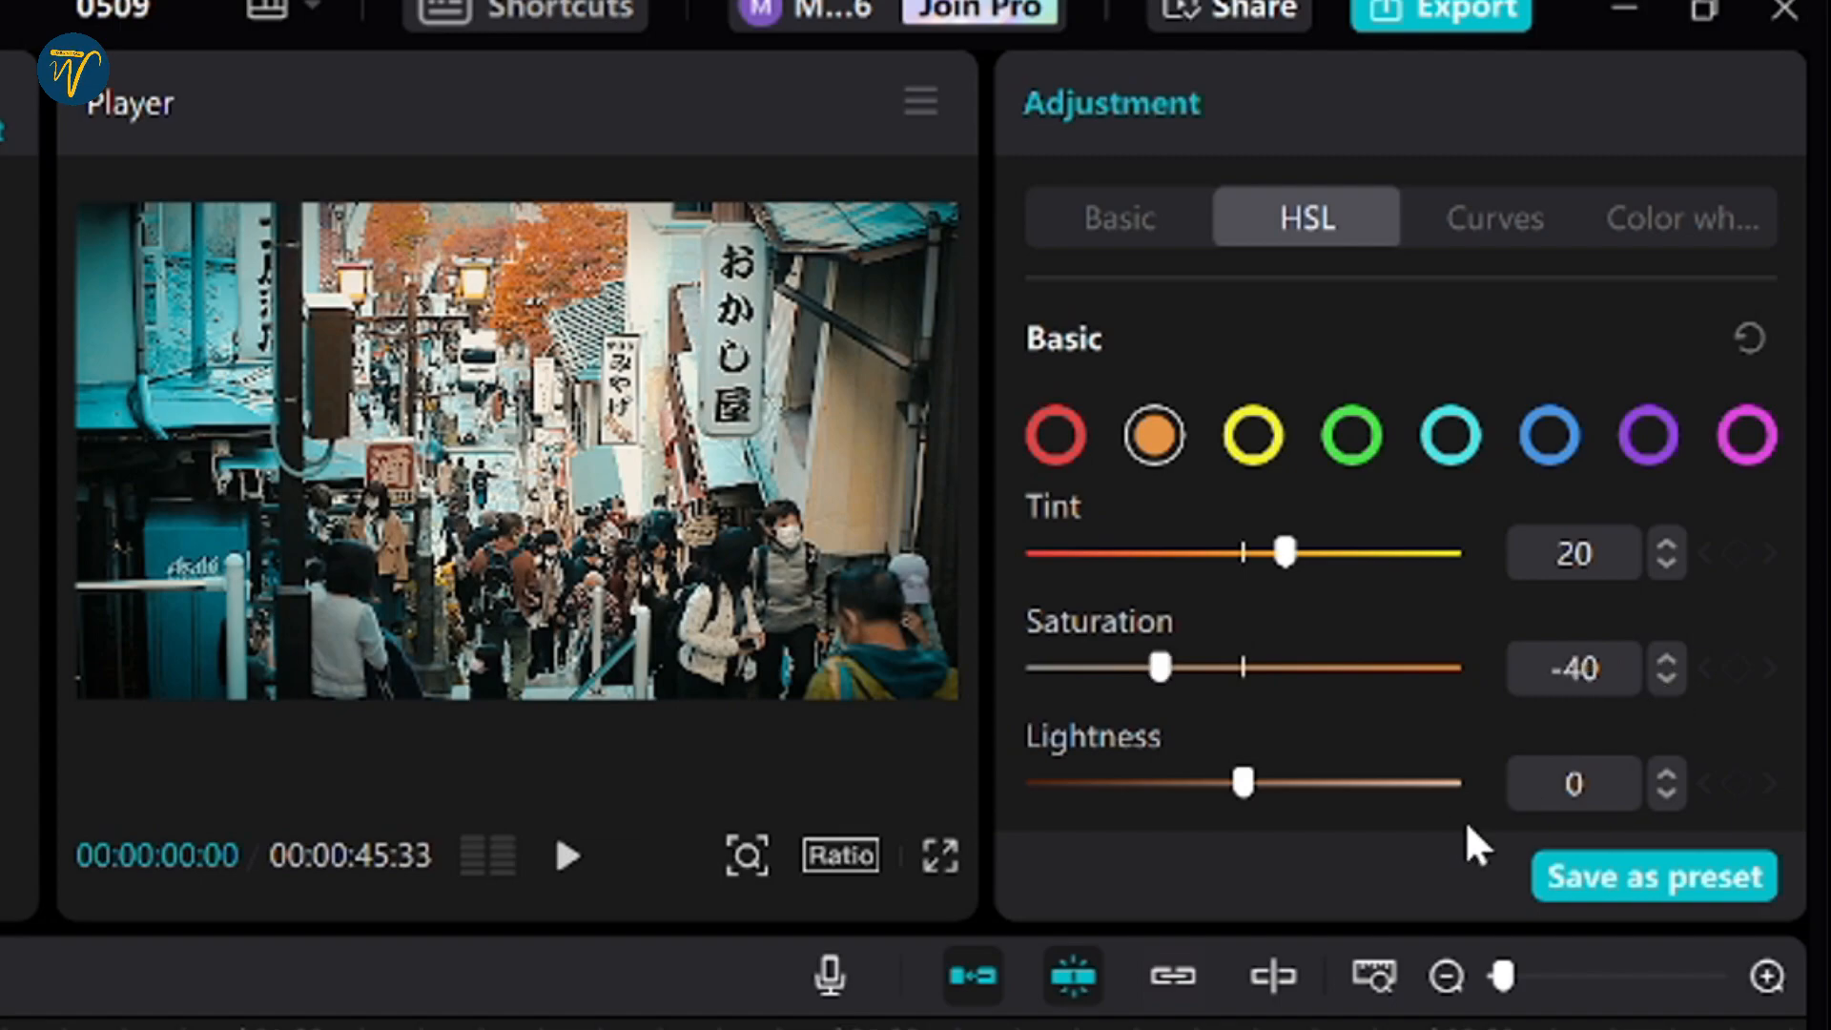
{"action": "mouse_move", "coordinate": [1256, 778]}
{"action": "left_mouse_down"}
{"action": "mouse_move", "coordinate": [1303, 778]}
{"action": "mouse_move", "coordinate": [1285, 780]}
{"action": "left_mouse_up"}
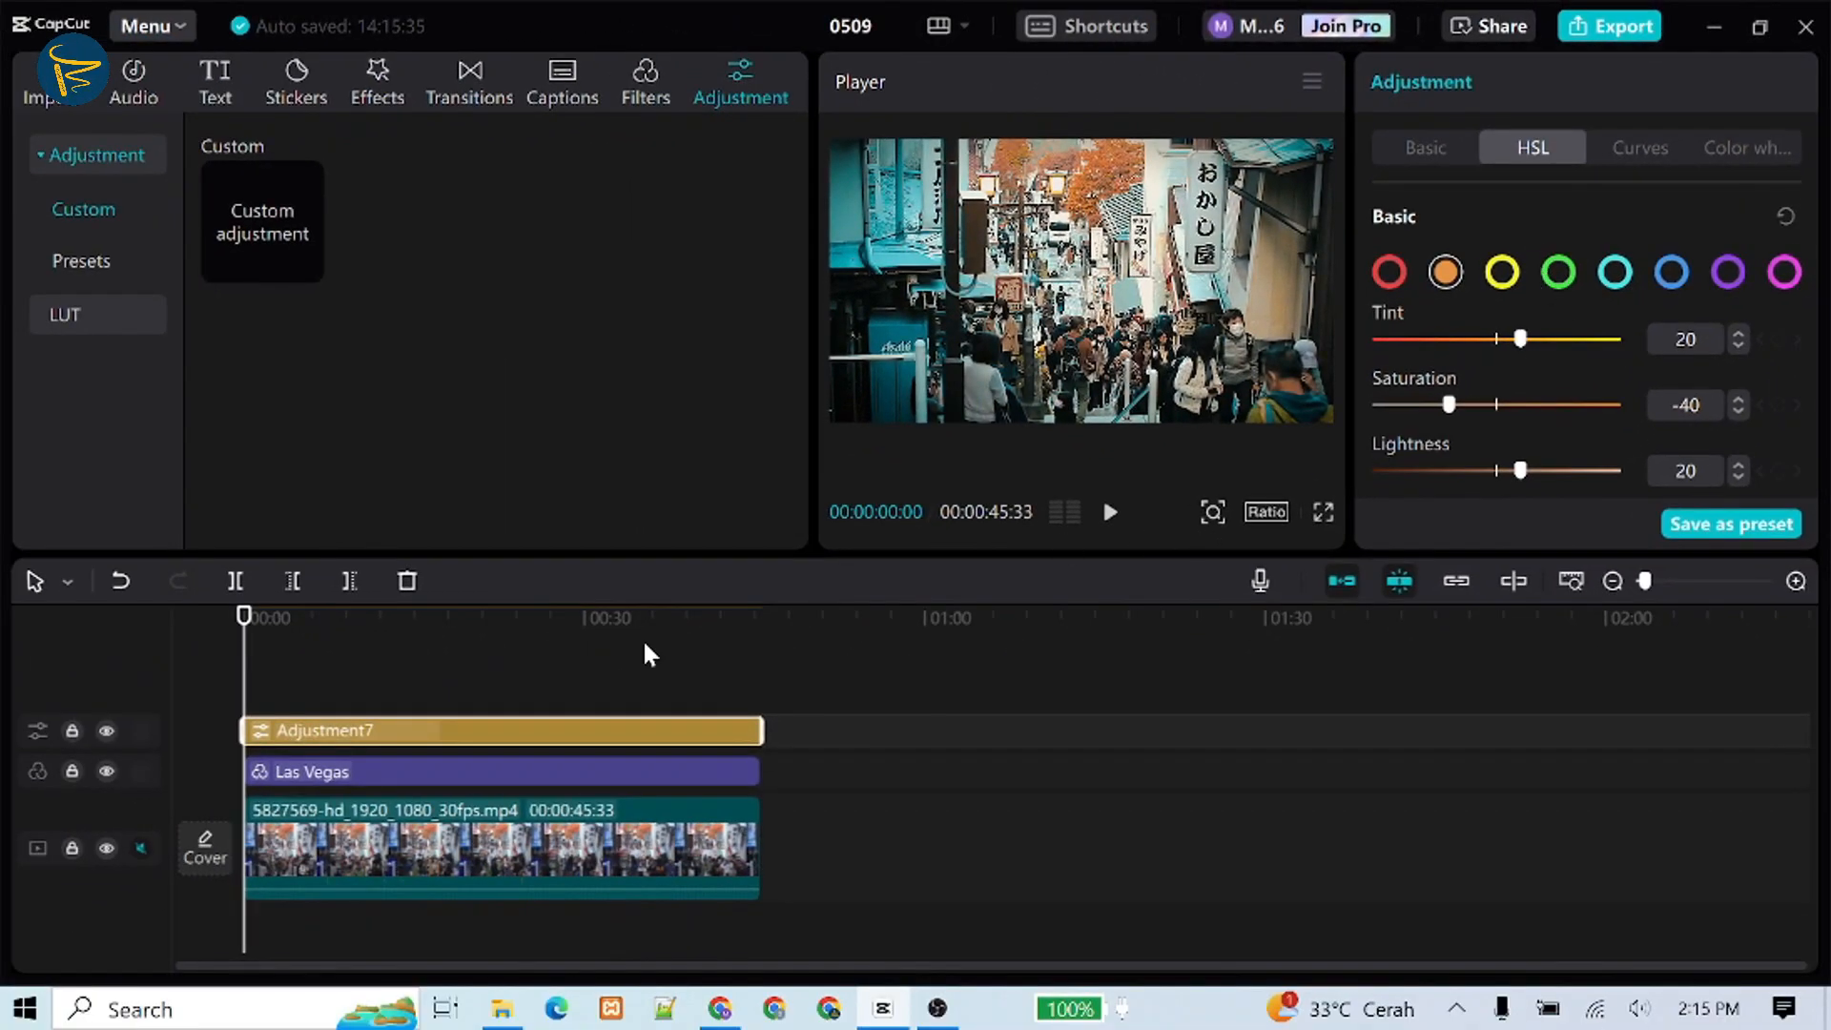
Scrub through the start of the crowded street clip to preview the color grade.
{"action": "left_click_drag", "start_coordinate": [311, 659], "coordinate": [261, 643]}
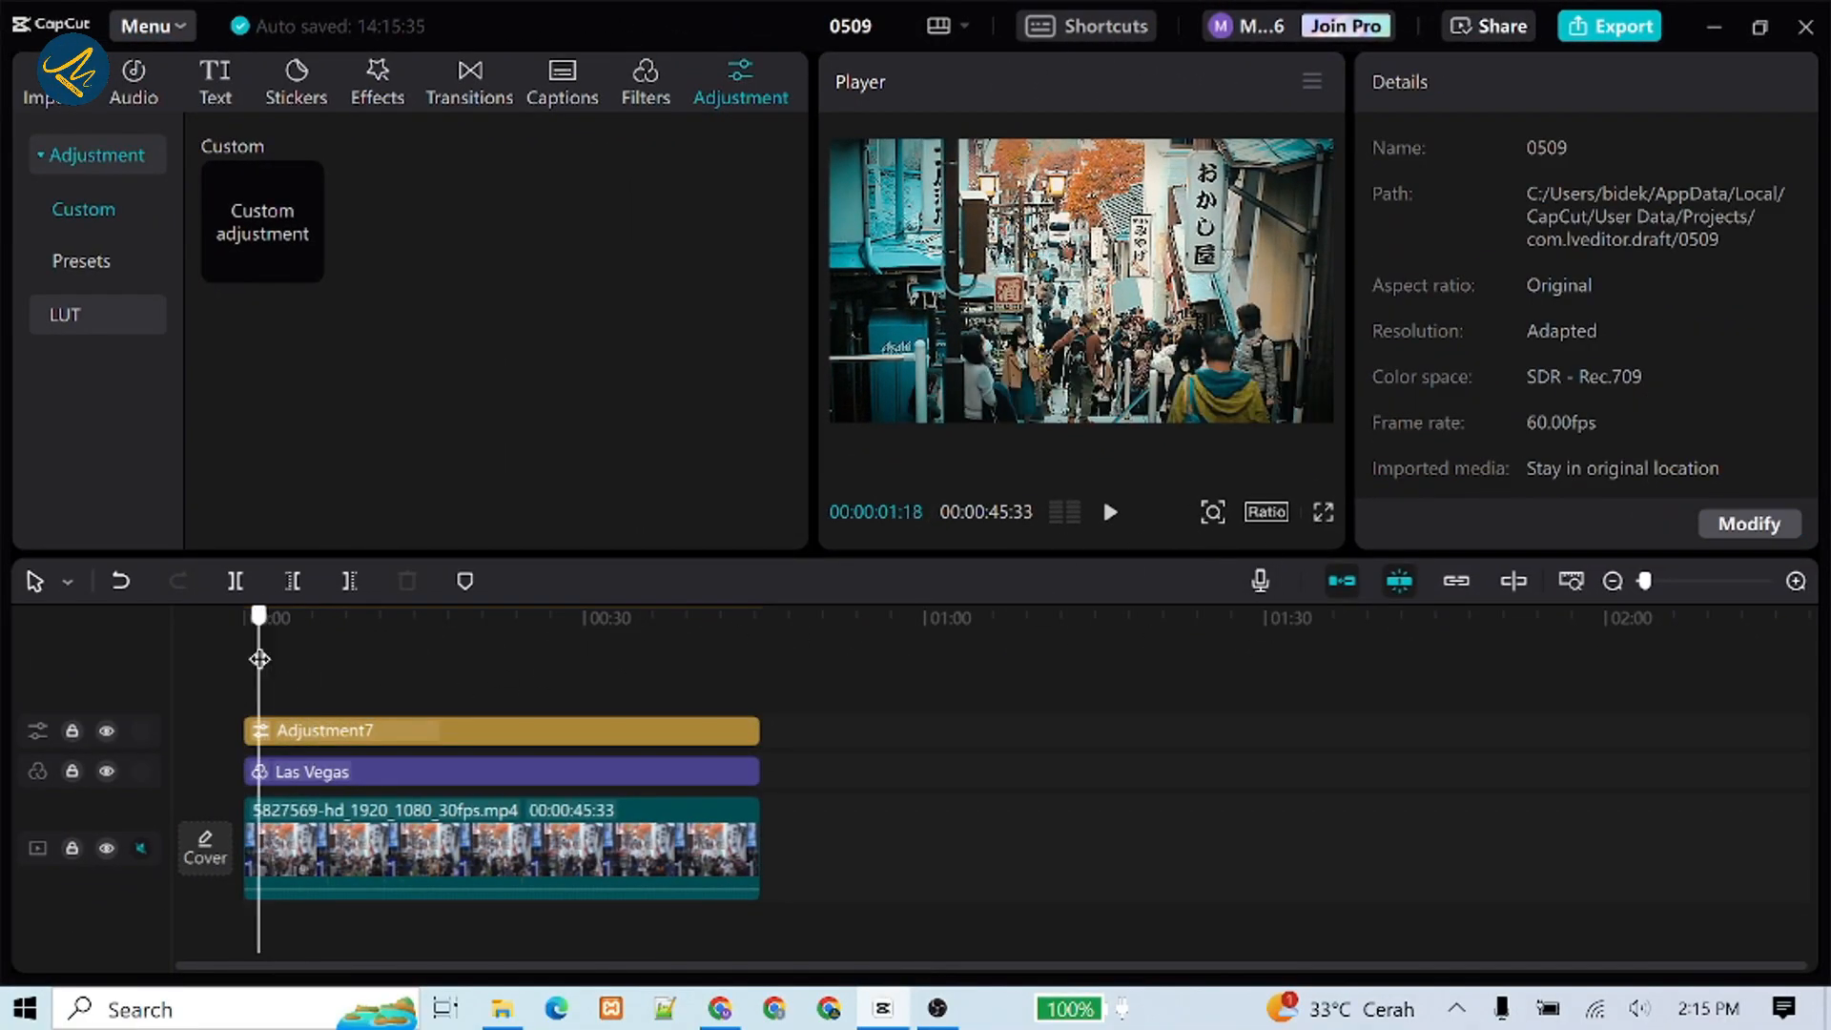